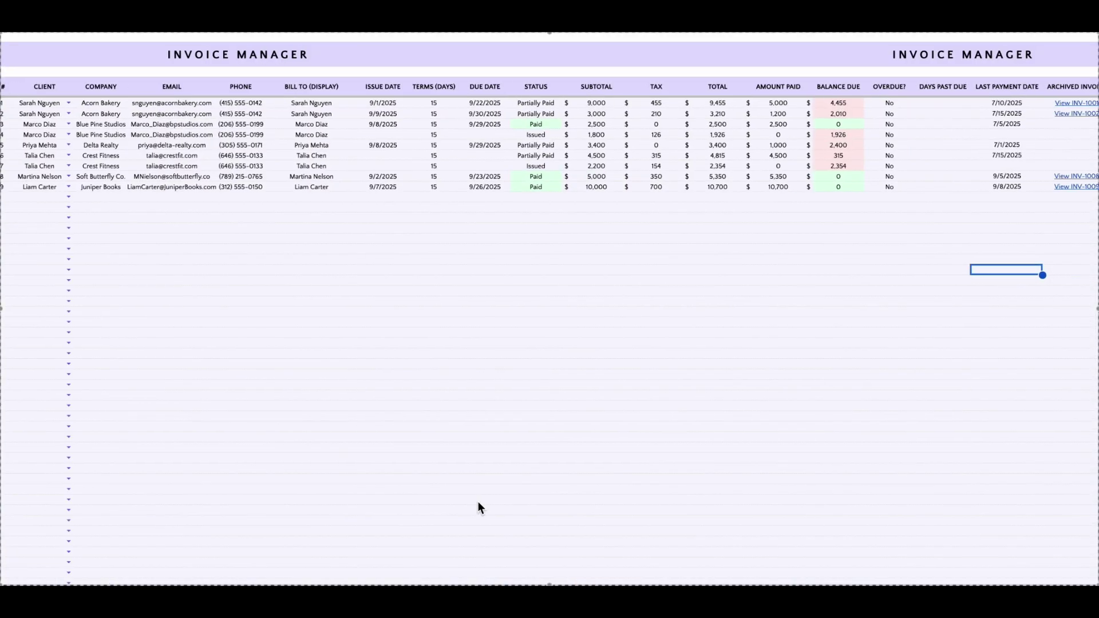
- Look over the Invoice Manager, Follow-Ups, Reminders System and Dashboard sheets of the client tracker
scroll(739, 190, "right", 5)
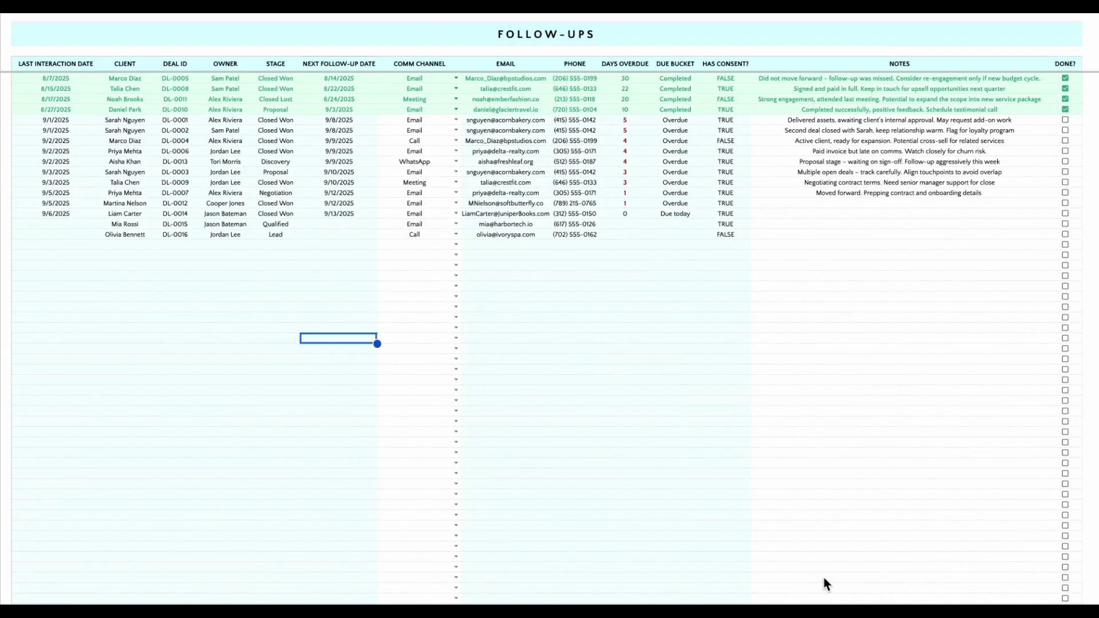
left_click(1065, 130)
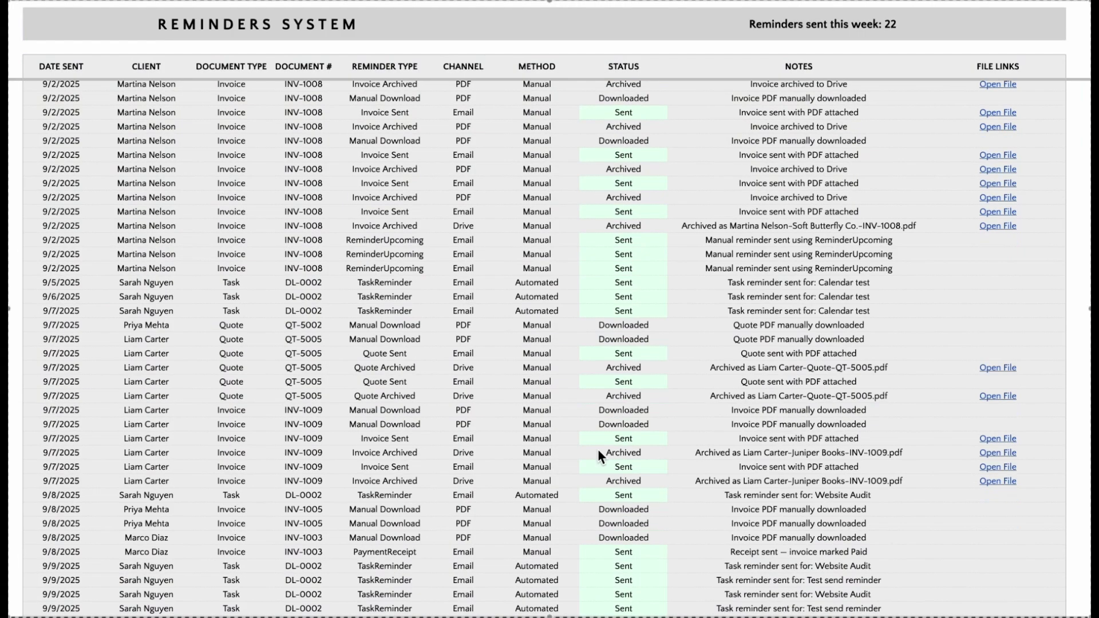
scroll(597, 449, "down", 5)
left_click(801, 369)
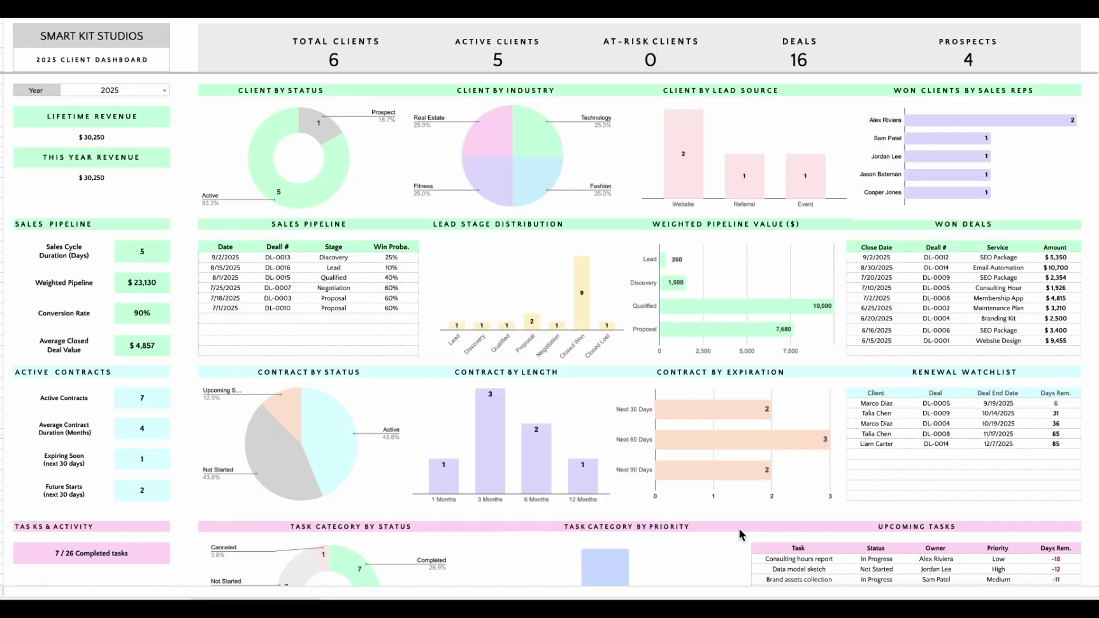
scroll(739, 535, "down", 8)
scroll(739, 535, "down", 5)
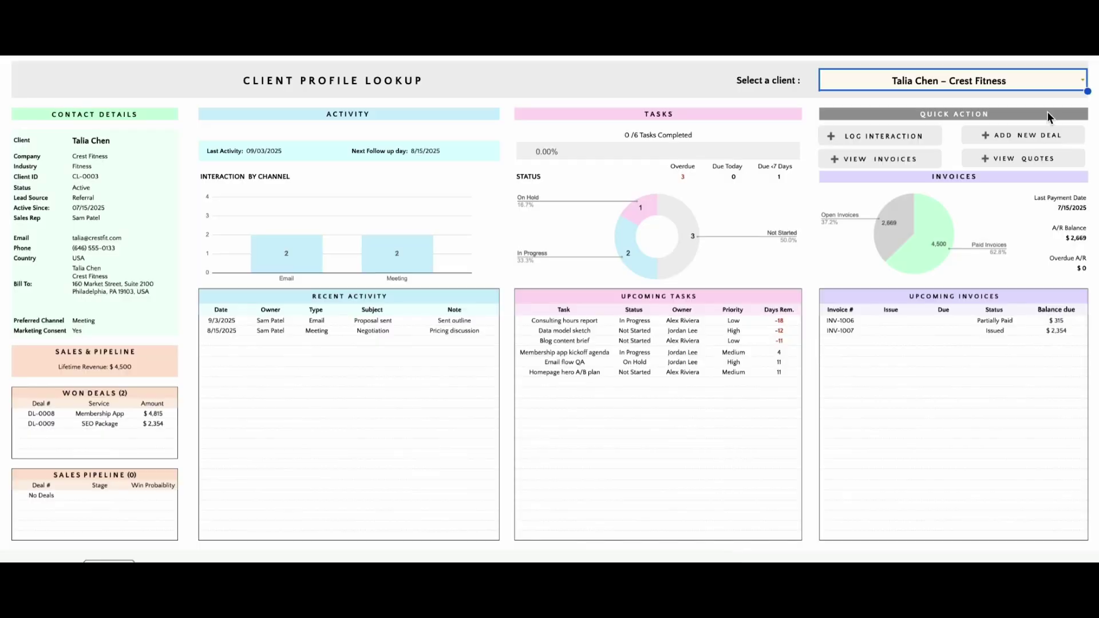
- Choose another client in the Client Profile Lookup and another quote in the quote generator
left_click(1058, 80)
left_click(916, 301)
left_click(998, 328)
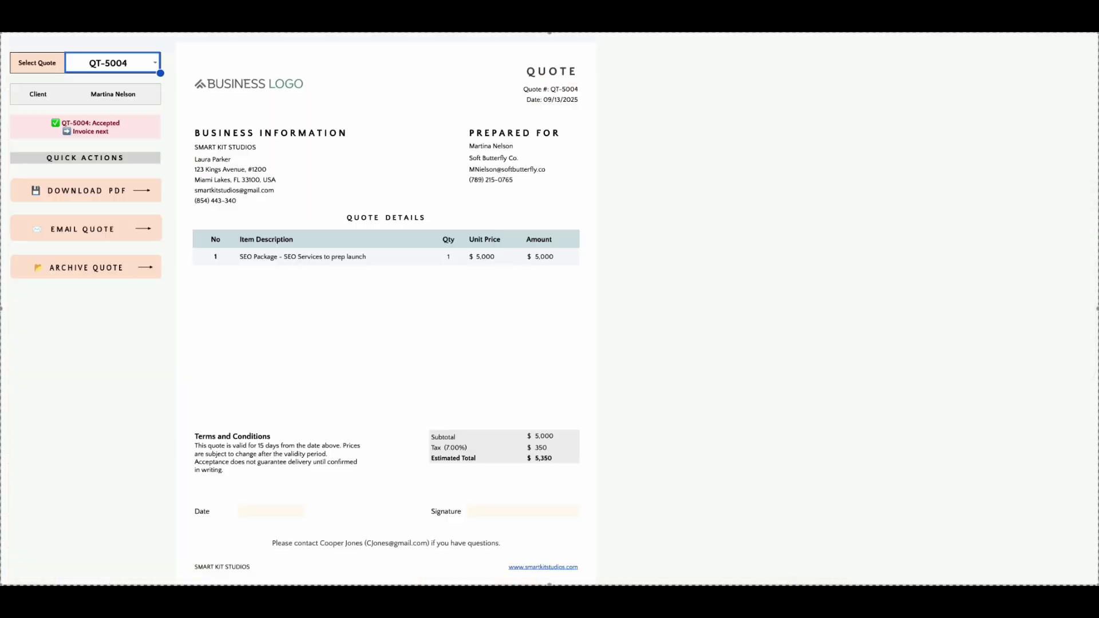
left_click(143, 63)
left_click(156, 190)
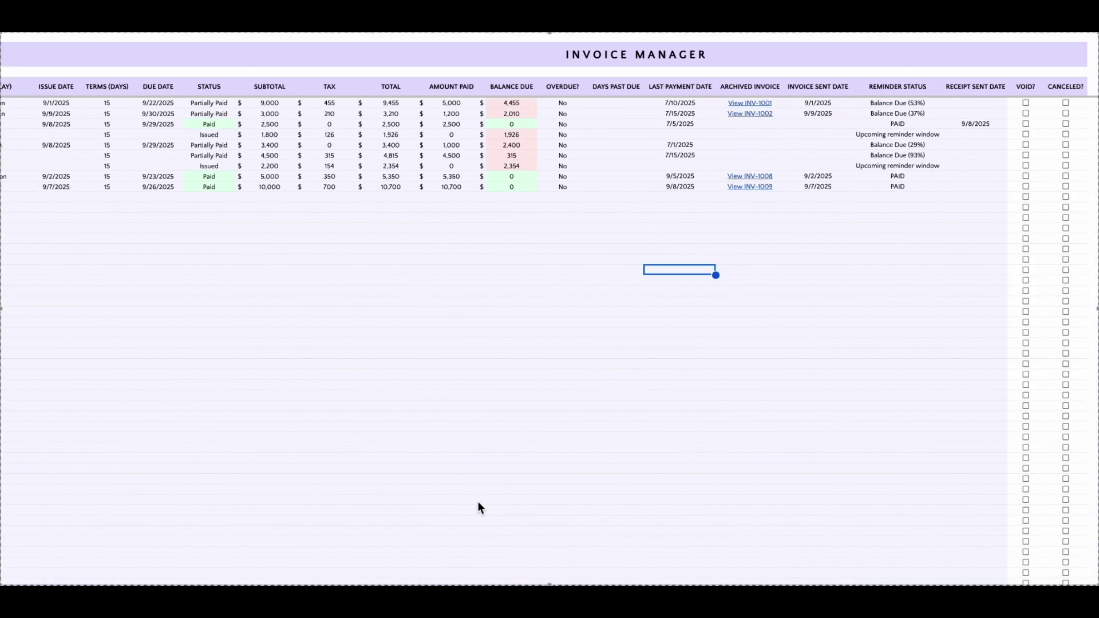
- Open the archived invoice link in the Invoice Manager's last filled row and choose another invoice in the invoice generator
left_click(738, 188)
left_click(1008, 174)
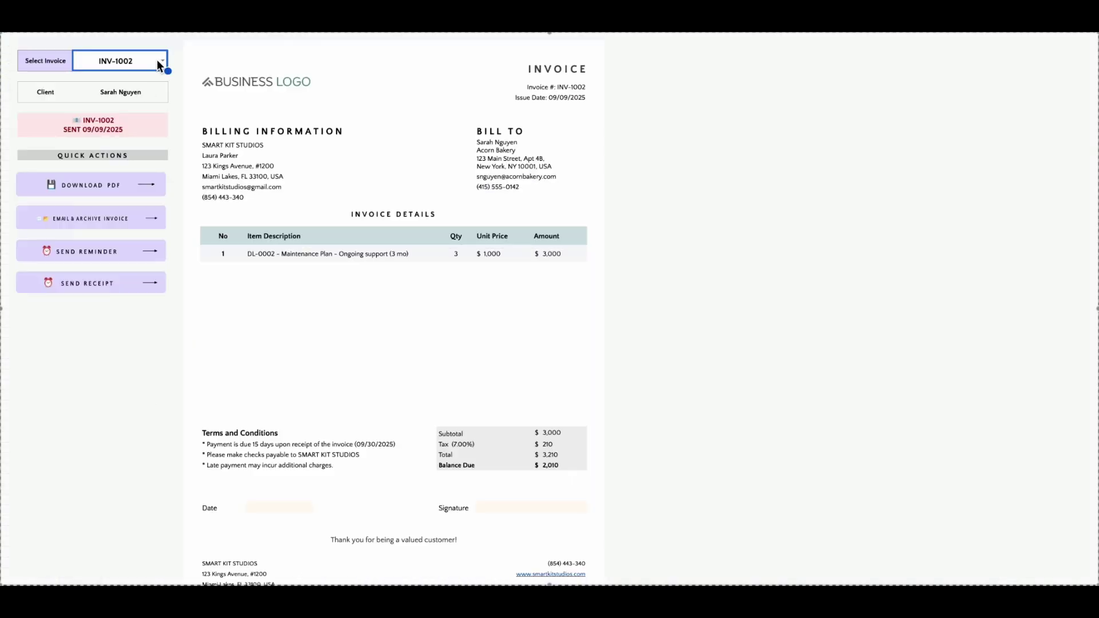
left_click(157, 60)
left_click(143, 136)
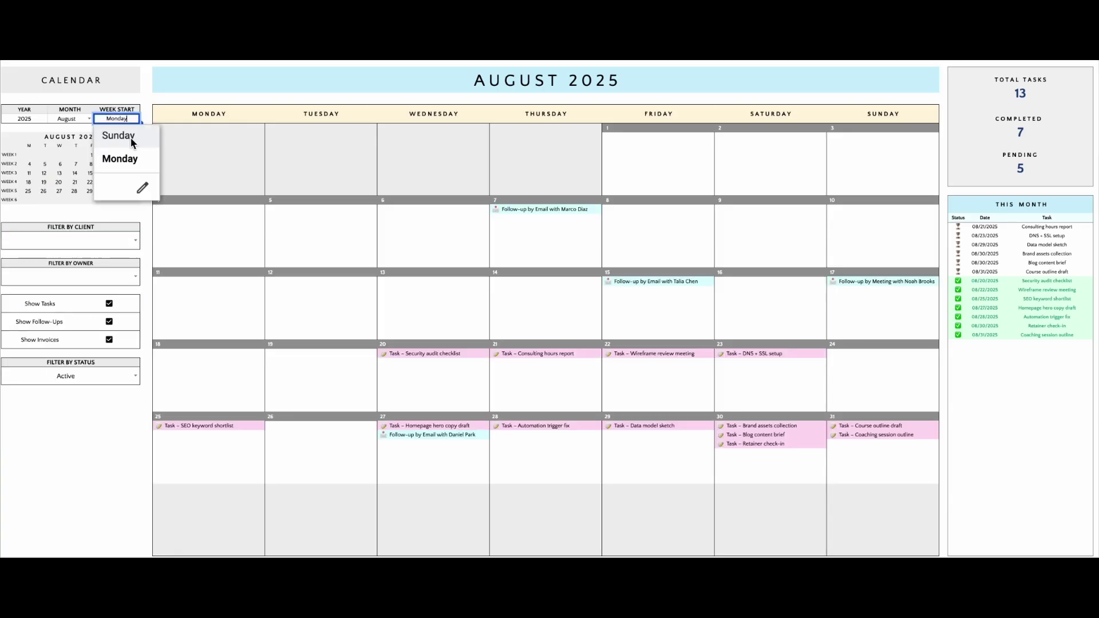
- Set the August 2025 calendar's week start to Sunday
left_click(132, 136)
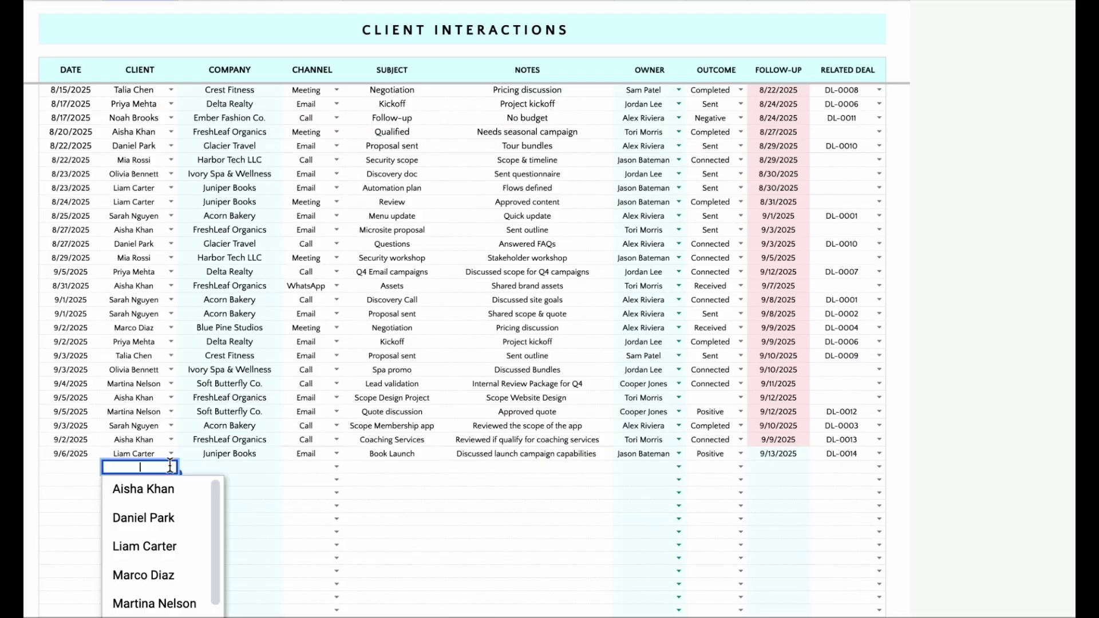
- Open the channel and outcome choices for a new client interaction, and mark the second 9/1/2025 follow-up as done
left_click(341, 460)
left_click(741, 462)
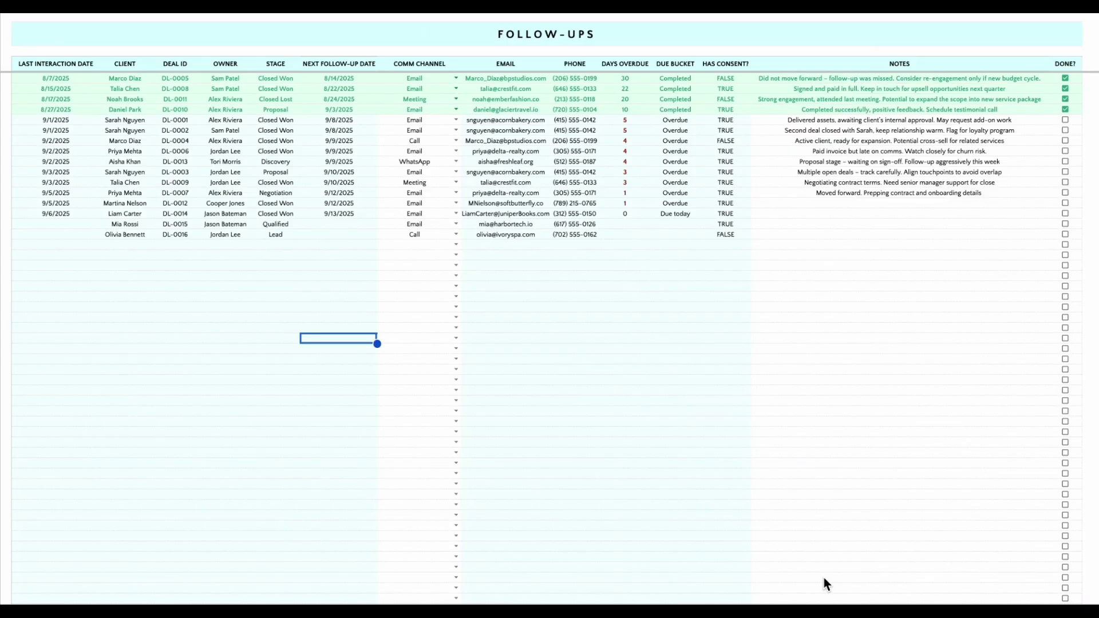
left_click(1064, 130)
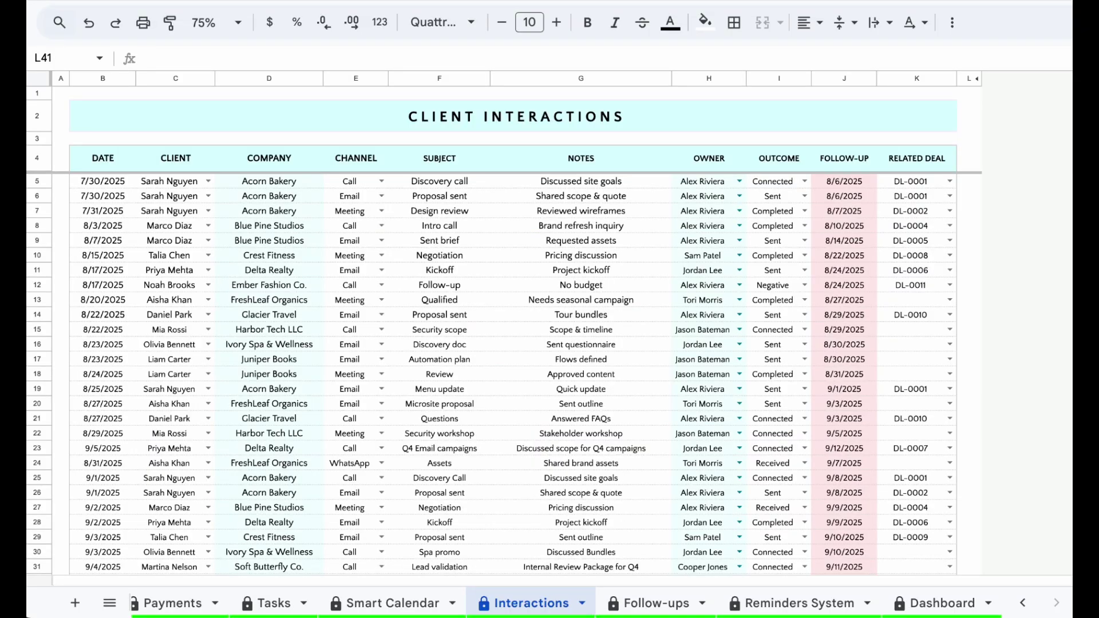
- Try the Client Interactions sheet at 50% and 125% zoom, and return it to 75%
left_click(239, 25)
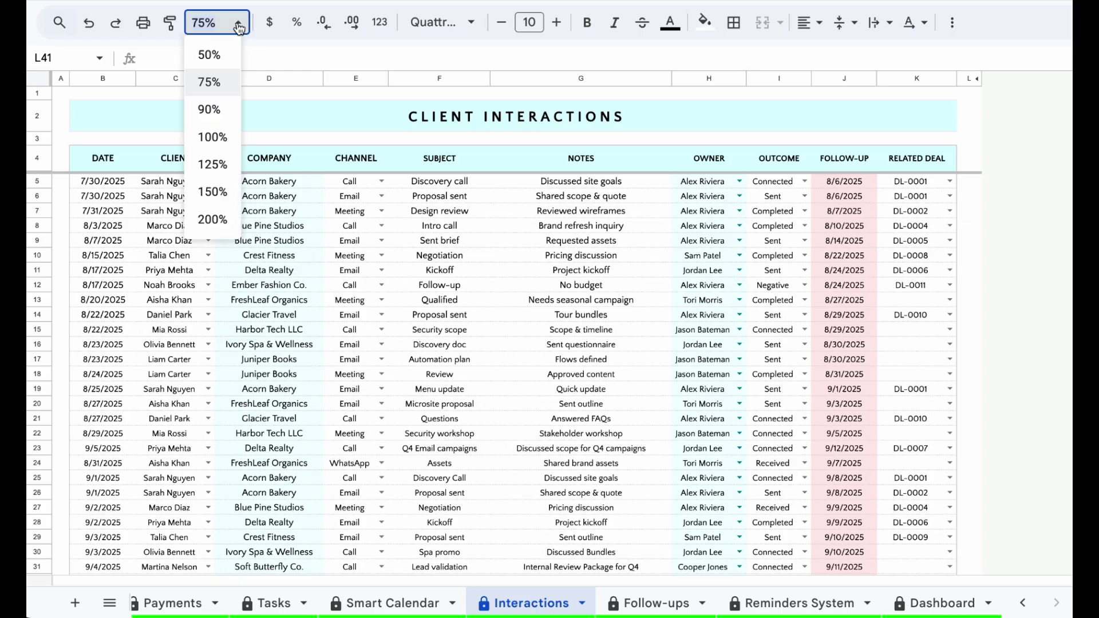
left_click(209, 54)
left_click(244, 29)
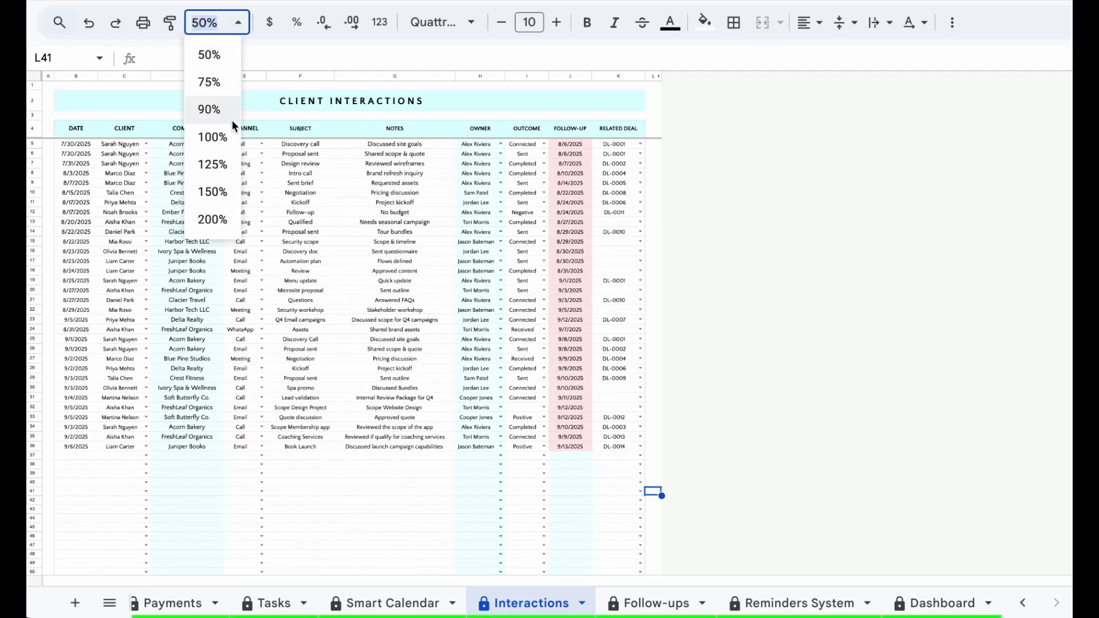
left_click(223, 165)
left_click(242, 29)
left_click(225, 85)
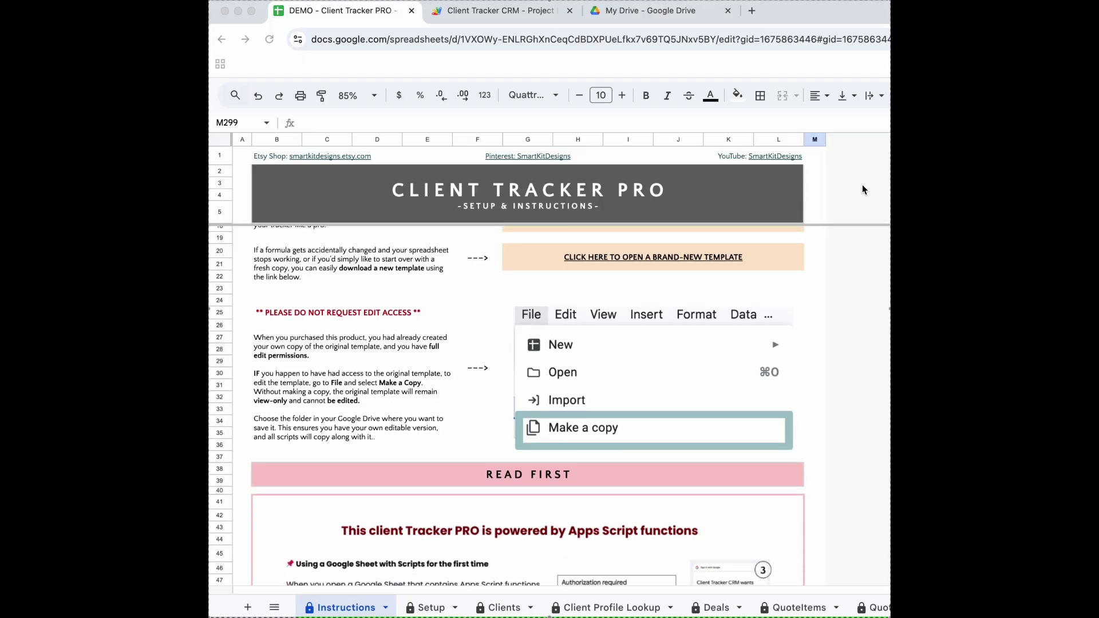
- Skim the Instructions sheet from the make-a-copy guidance down to the Workflow Automations section and return to its start
scroll(863, 186, "down", 10)
scroll(862, 186, "down", 15)
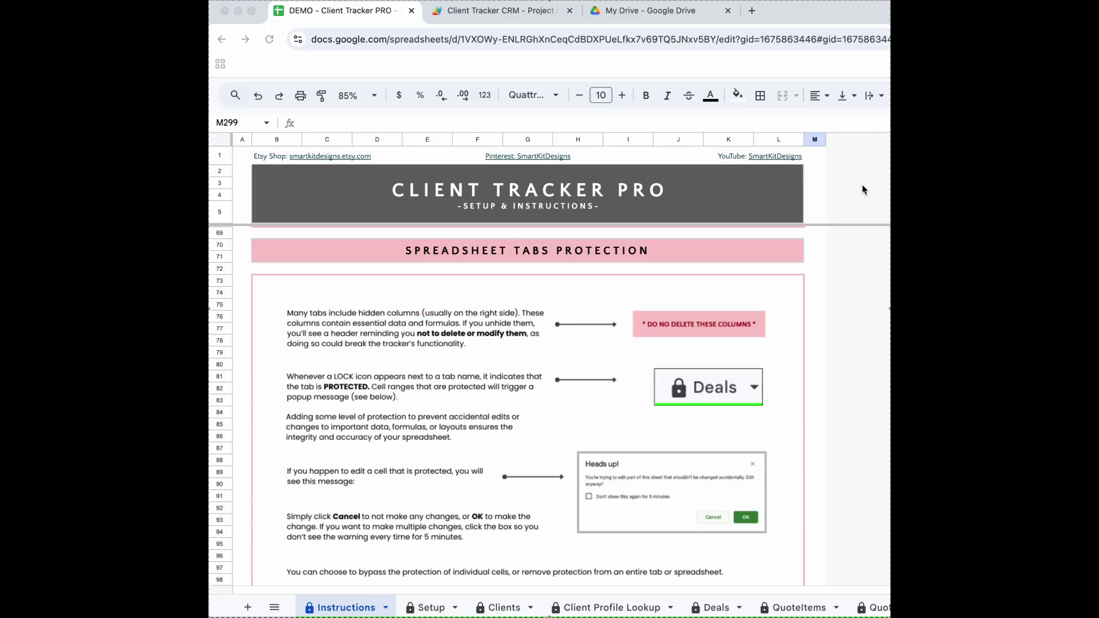
scroll(862, 184, "down", 20)
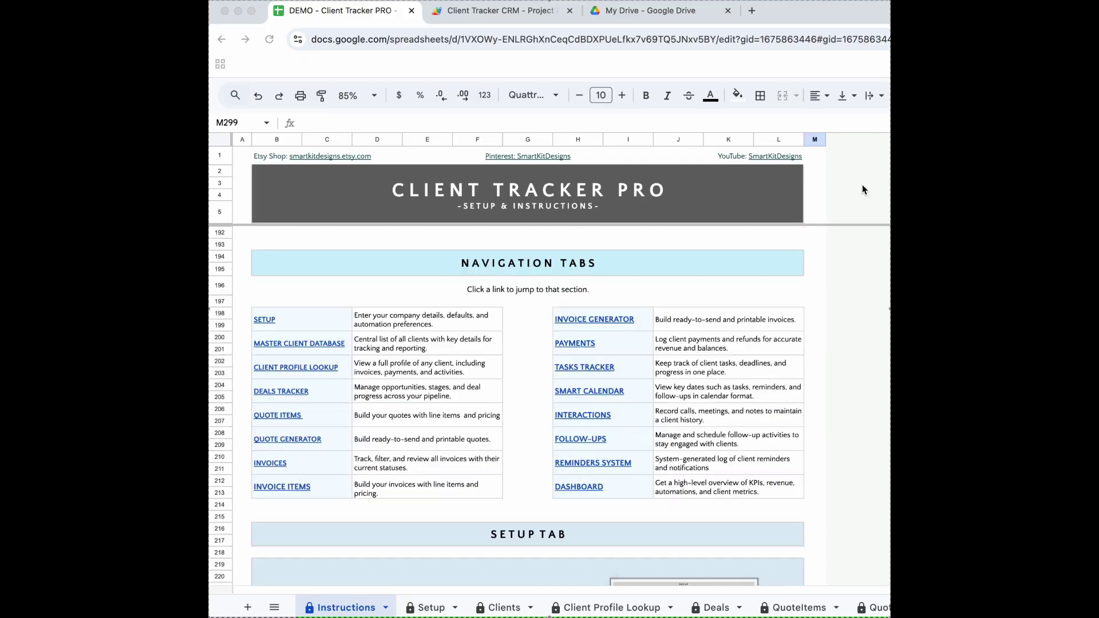
scroll(862, 184, "down", 8)
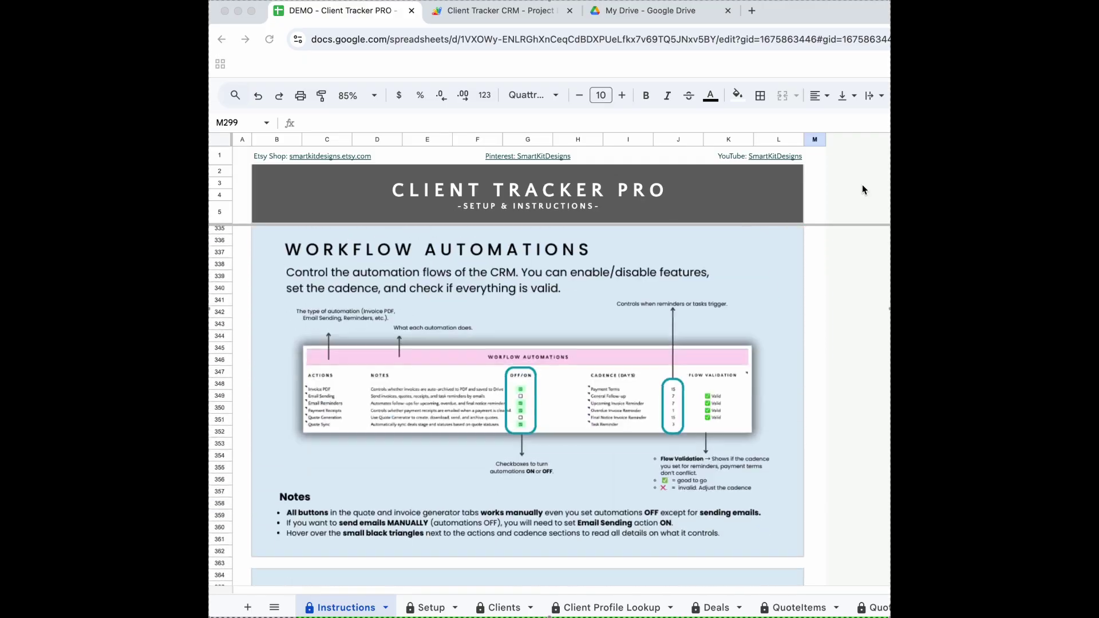
scroll(862, 184, "up", 15)
scroll(862, 184, "up", 20)
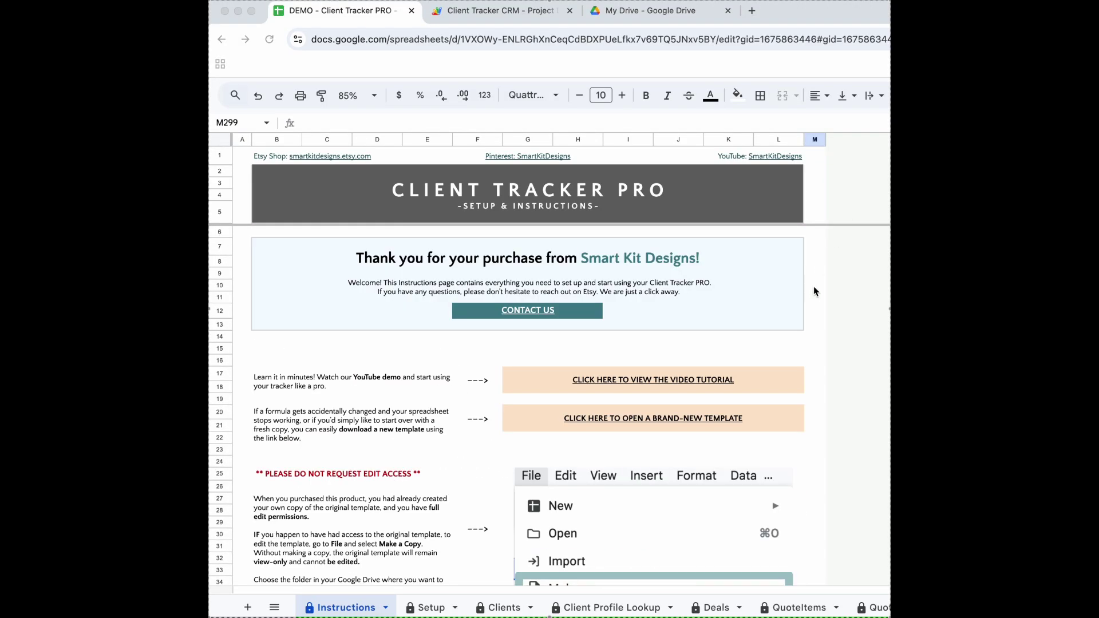
- Select the video tutorial and brand-new template link cells, and view the make-a-copy instructions
left_click(790, 386)
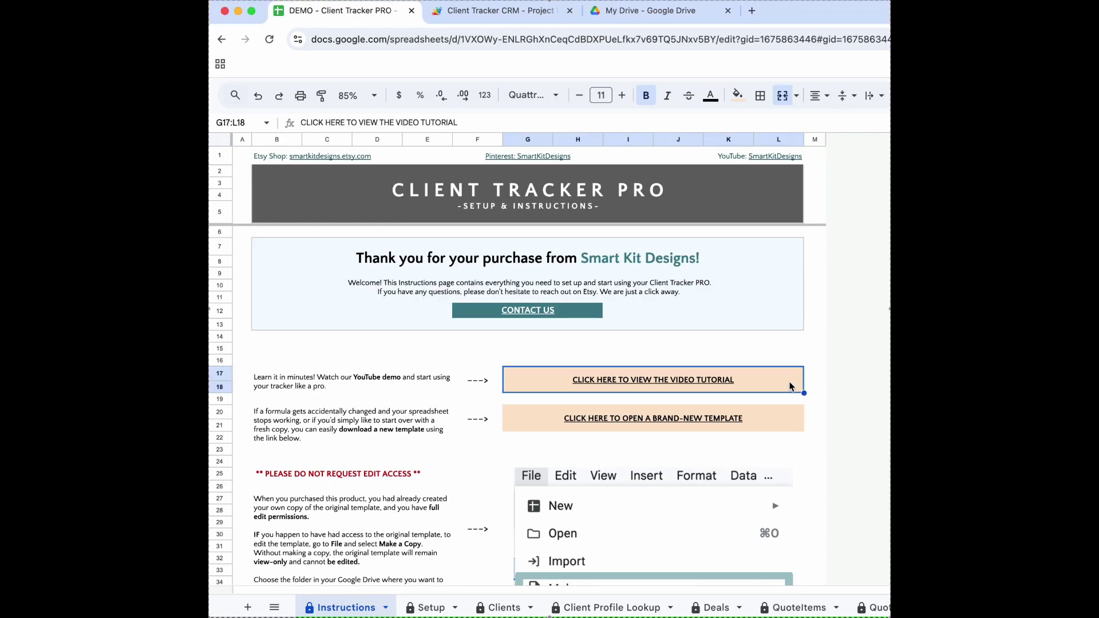
left_click(786, 416)
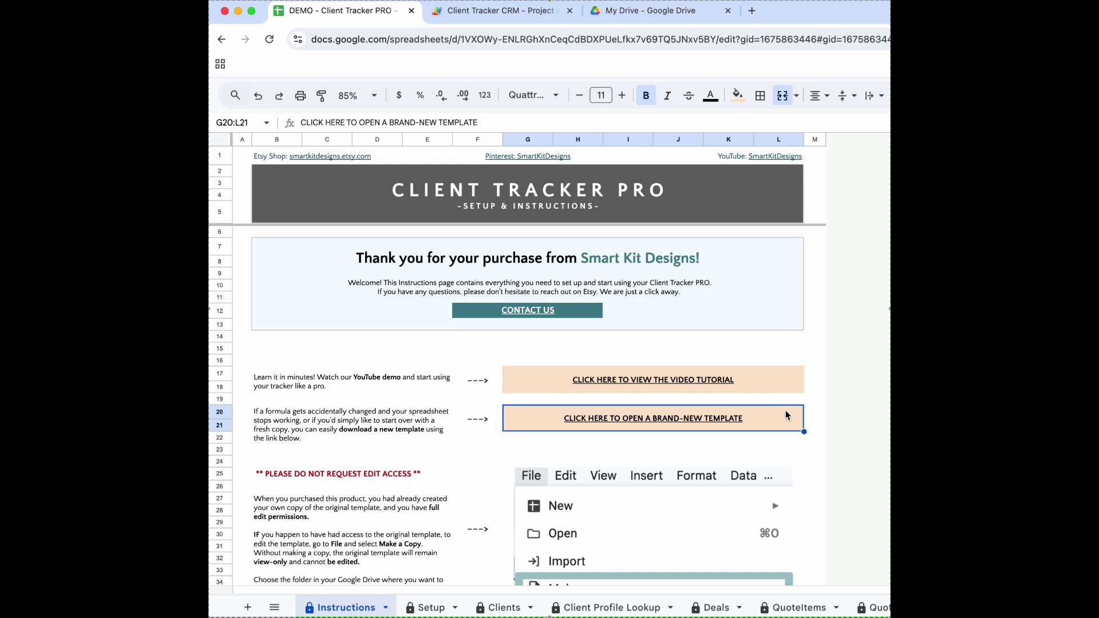
scroll(786, 416, "down", 5)
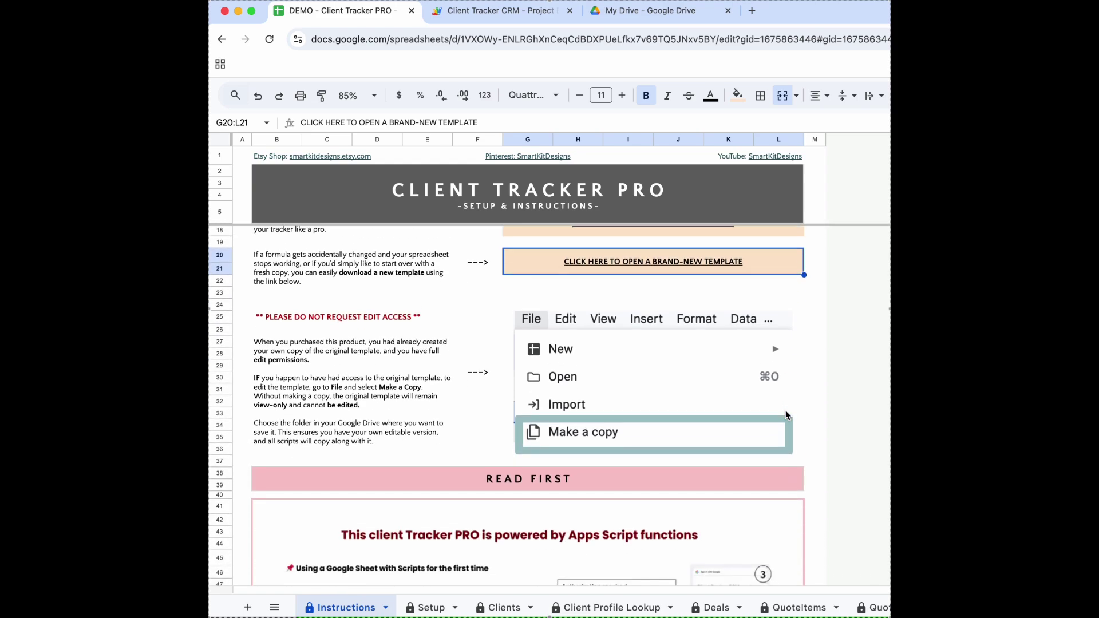
- Examine the protection removal, Navigation Tabs, Setup Tab and manual versus automated actions sections of the Instructions sheet
scroll(786, 415, "down", 20)
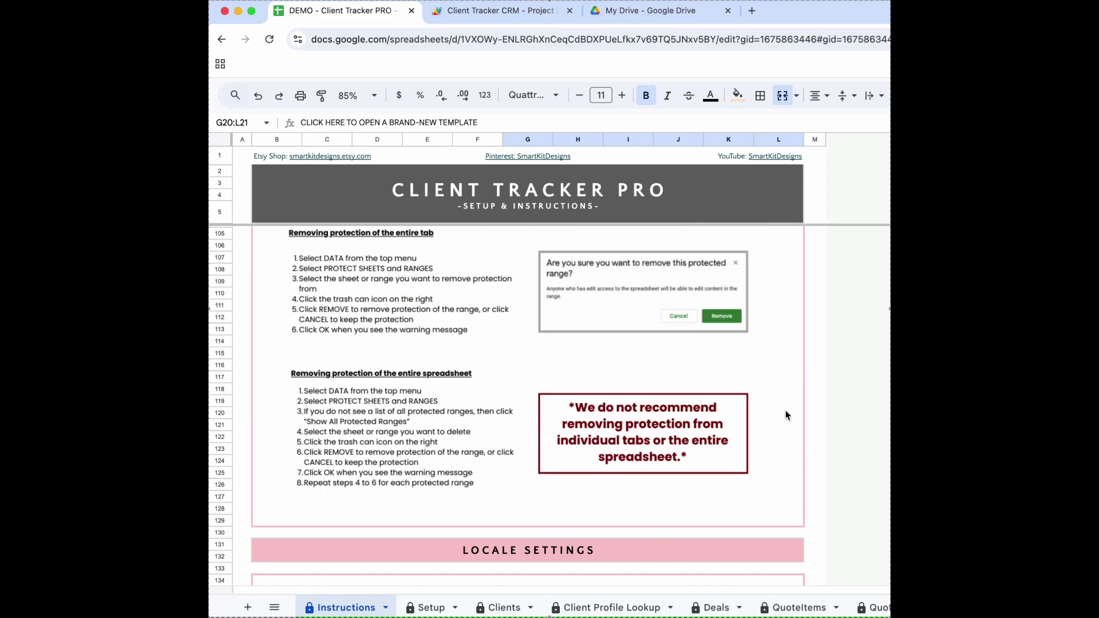
scroll(787, 415, "down", 8)
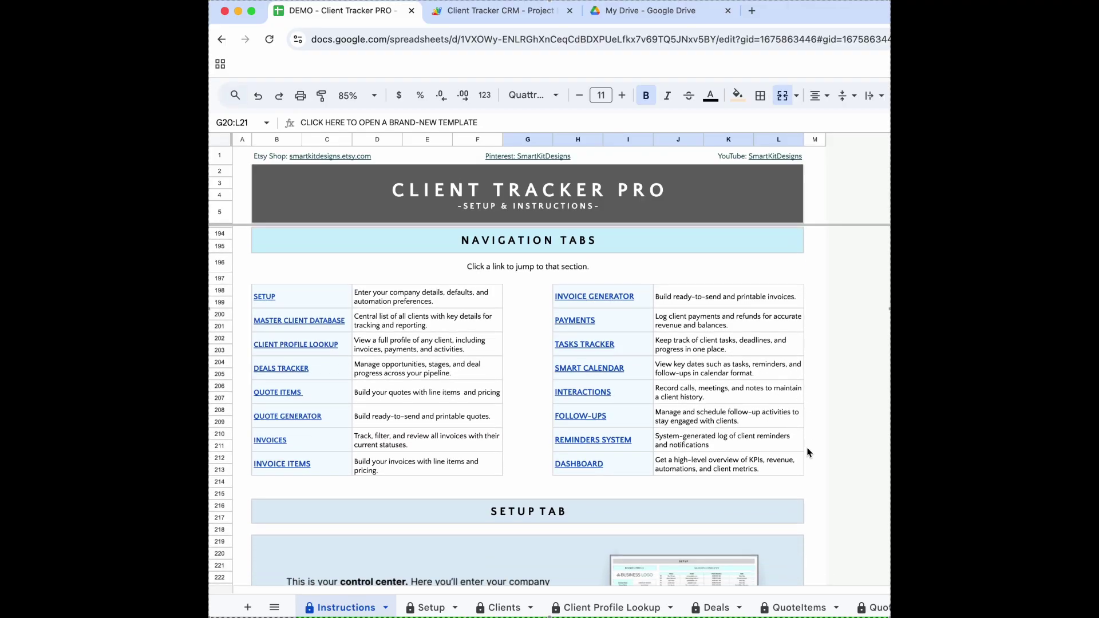
scroll(806, 452, "down", 20)
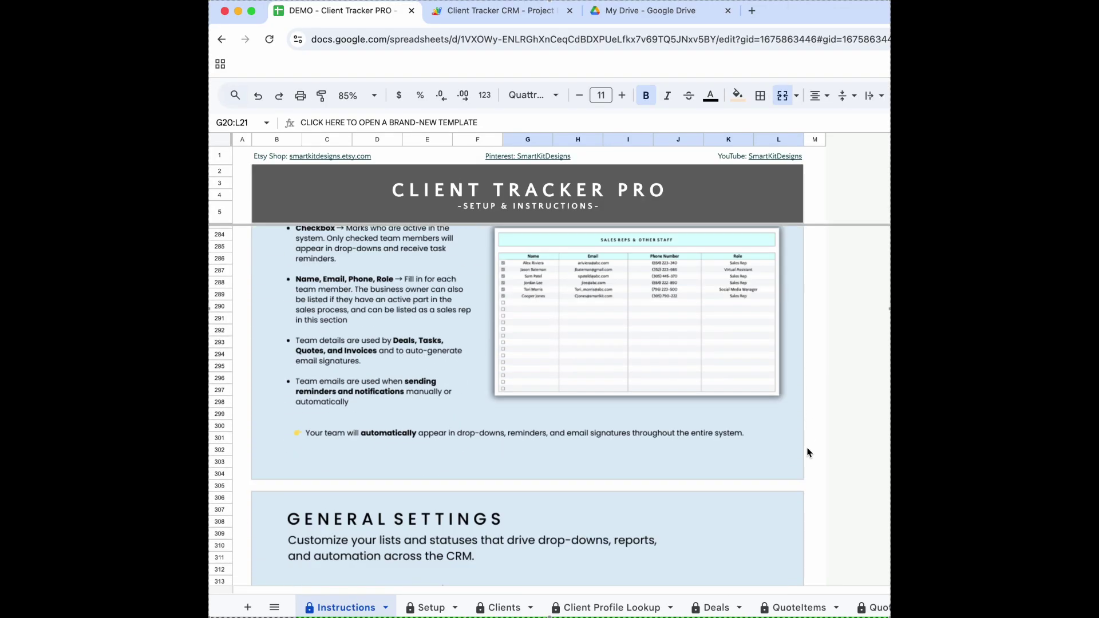
scroll(807, 452, "down", 15)
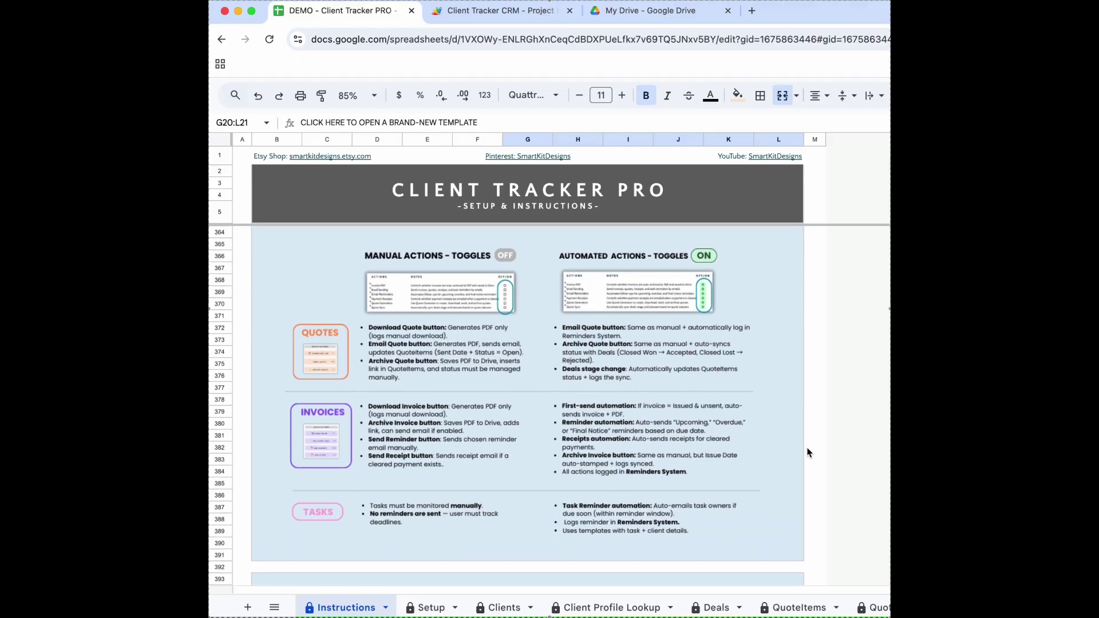
scroll(807, 453, "up", 20)
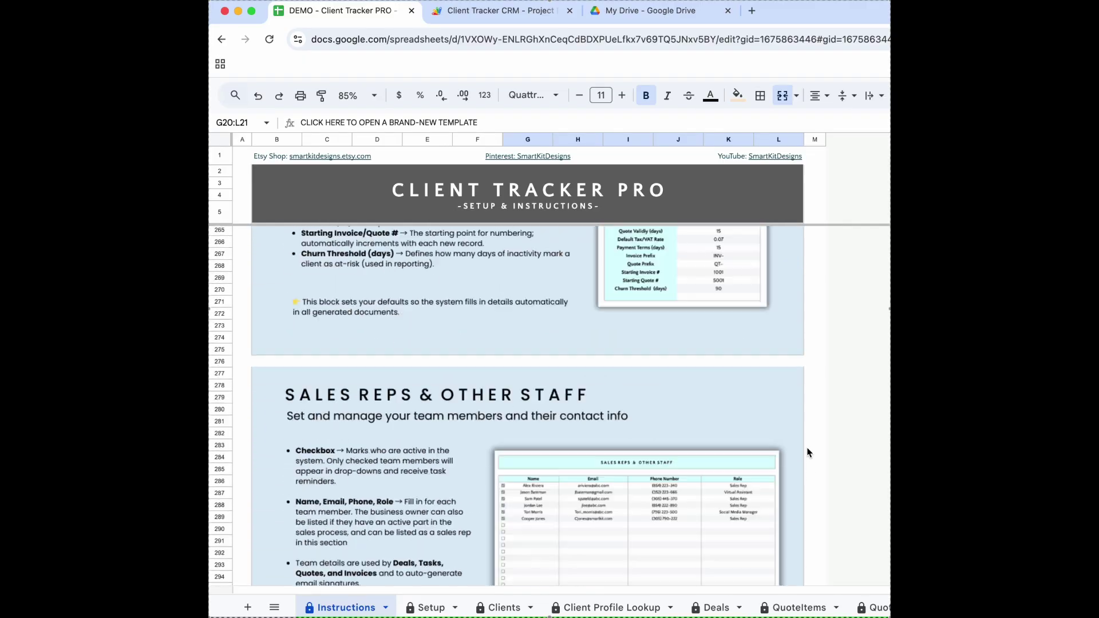
scroll(807, 452, "up", 20)
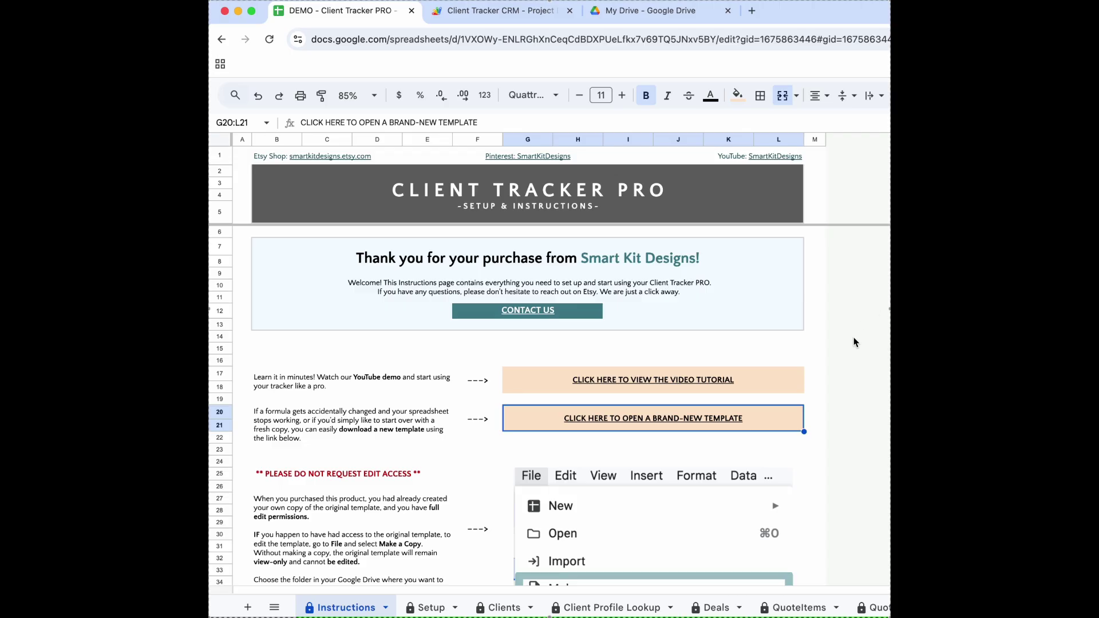
- Read the READ FIRST section about authorizing the Apps Script functions
scroll(853, 337, "down", 4)
scroll(853, 338, "down", 4)
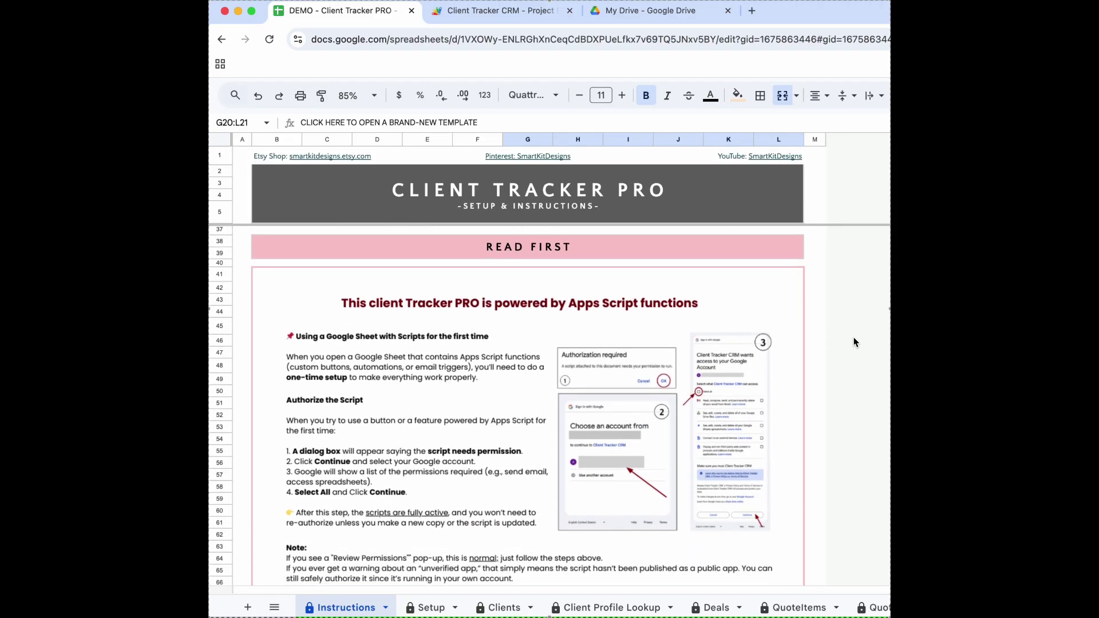
scroll(853, 338, "down", 1)
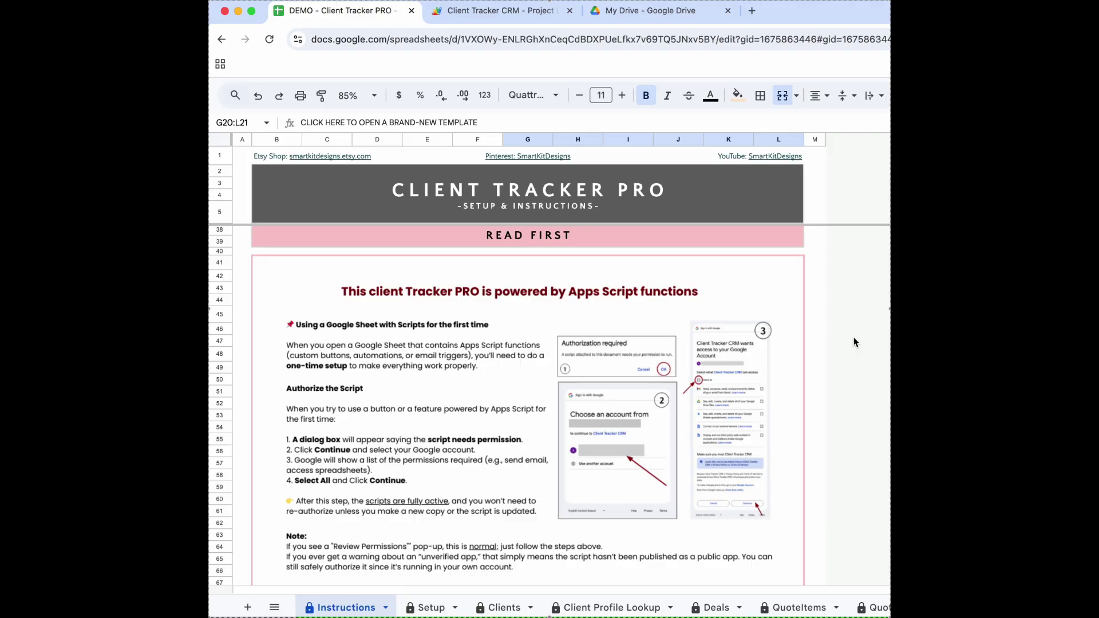
- Switch to the Client Tracker CRM Apps Script project and look over the code in crm_master.gs
left_click(499, 10)
scroll(553, 286, "down", 19)
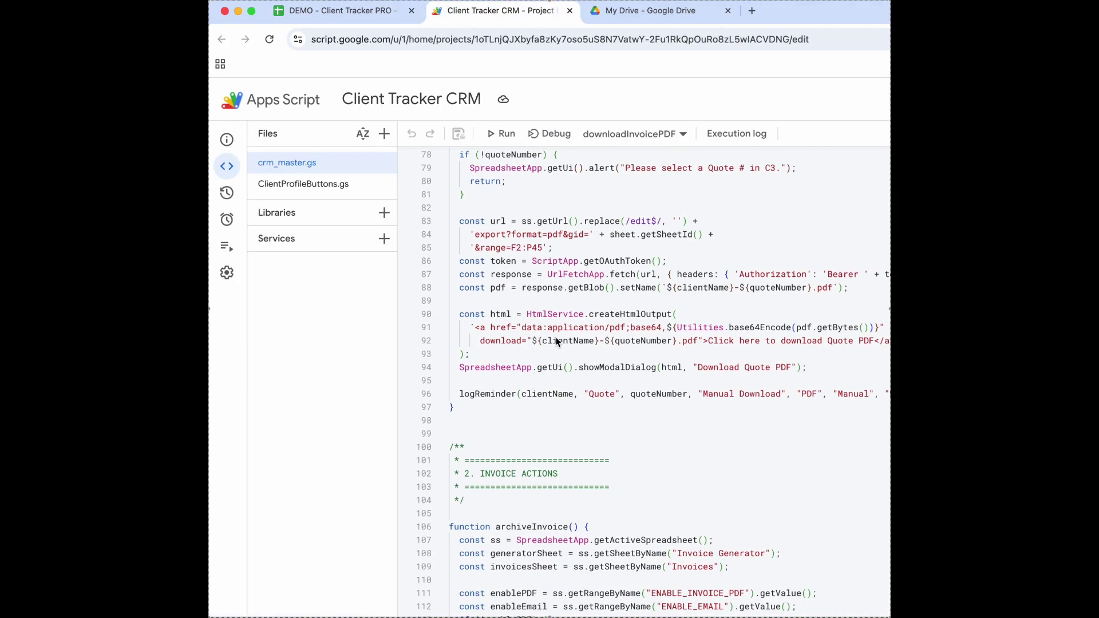
scroll(555, 342, "down", 3)
scroll(555, 342, "up", 20)
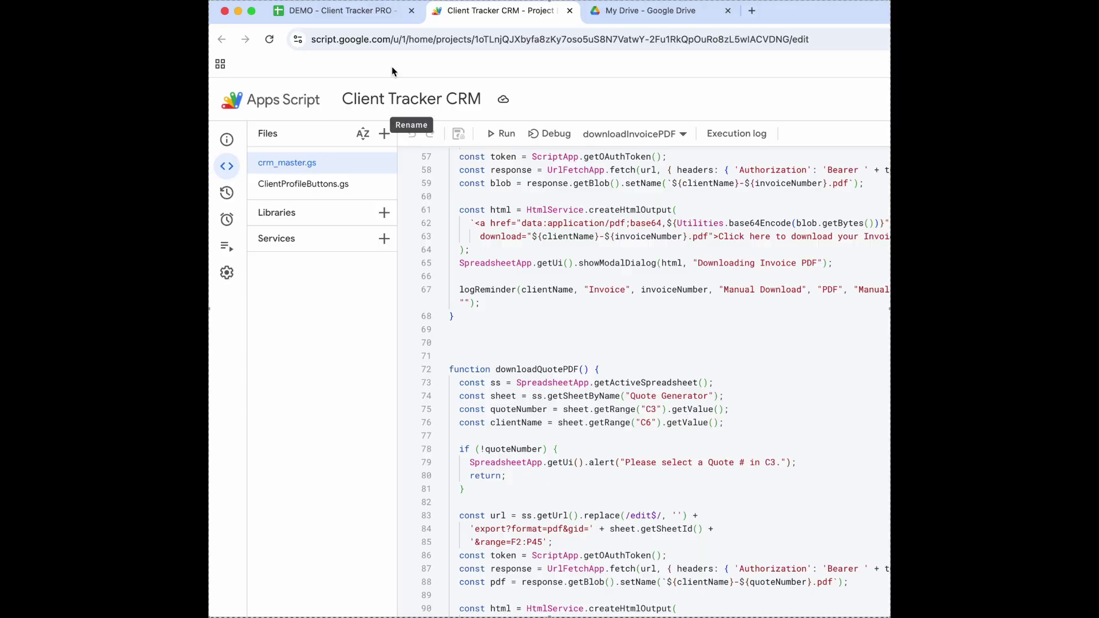
- Return to the Client Tracker PRO spreadsheet and review the script authorization steps and notes under READ FIRST
left_click(379, 16)
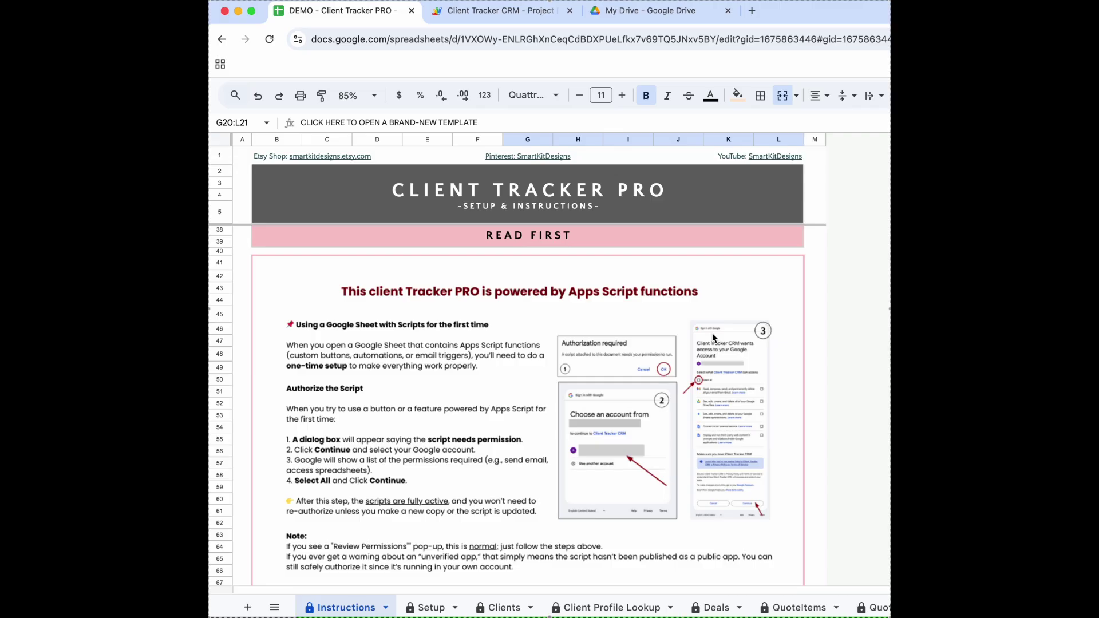
scroll(713, 337, "down", 5)
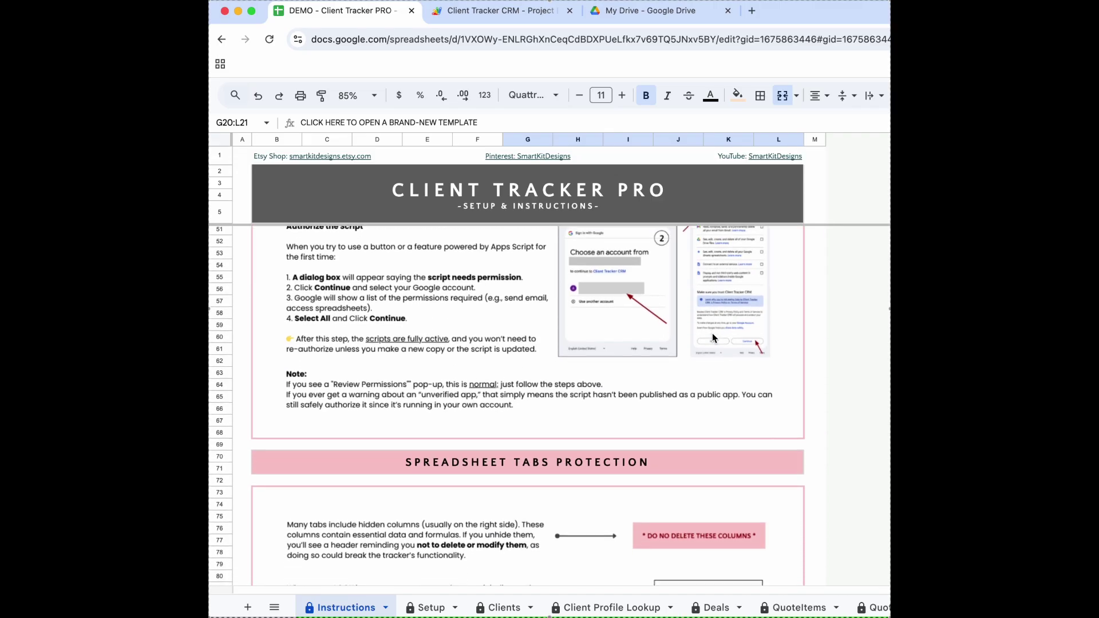
scroll(713, 336, "up", 5)
scroll(712, 336, "up", 1)
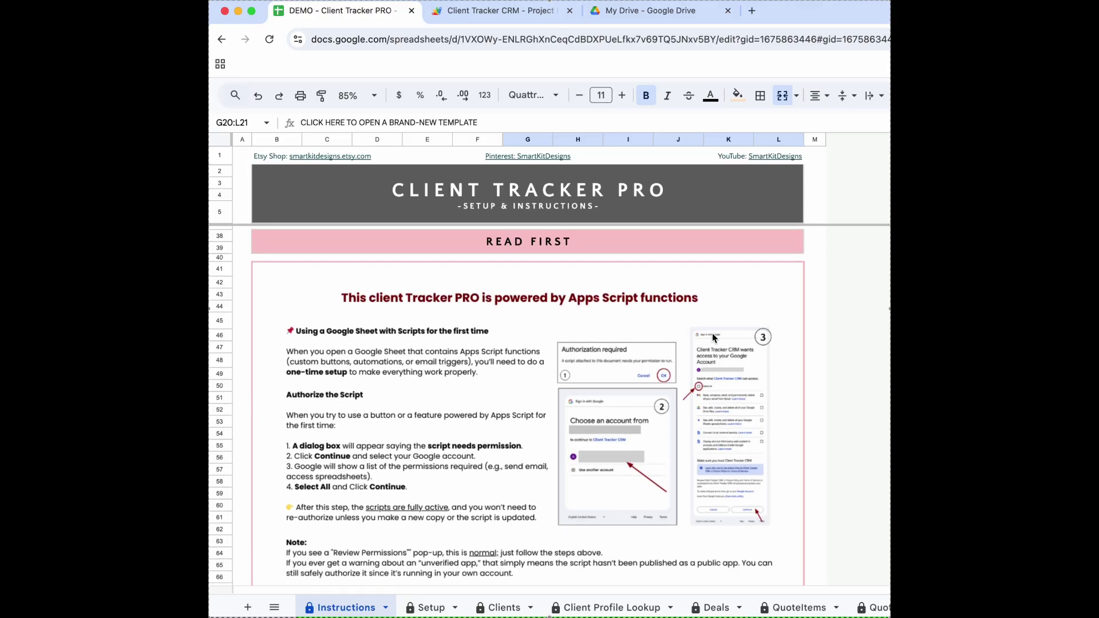
scroll(712, 336, "down", 15)
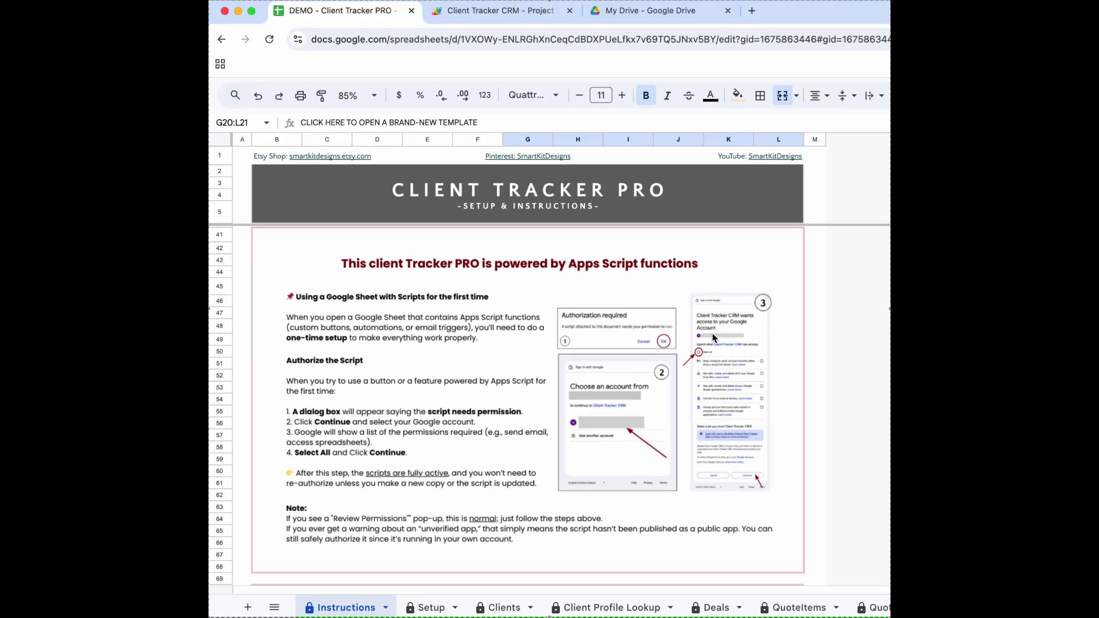
- Save the spreadsheet settings with United States locale and (GMT-05:00) Eastern Time, and tick the locale and time zone confirmation on the Instructions sheet
scroll(712, 337, "down", 8)
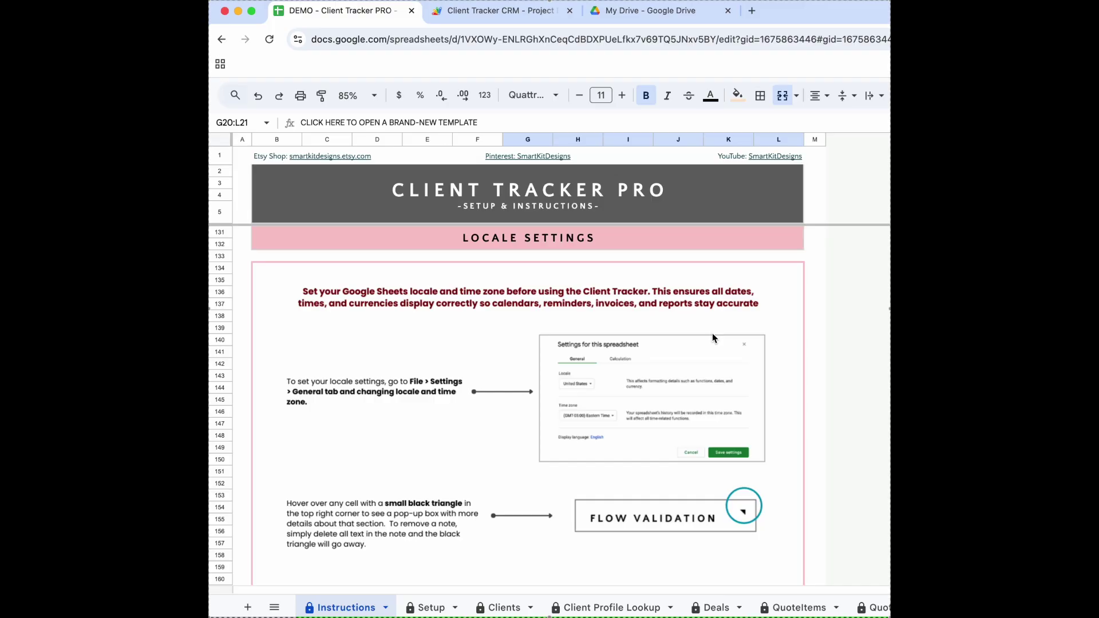
key("ctrl+shift+f")
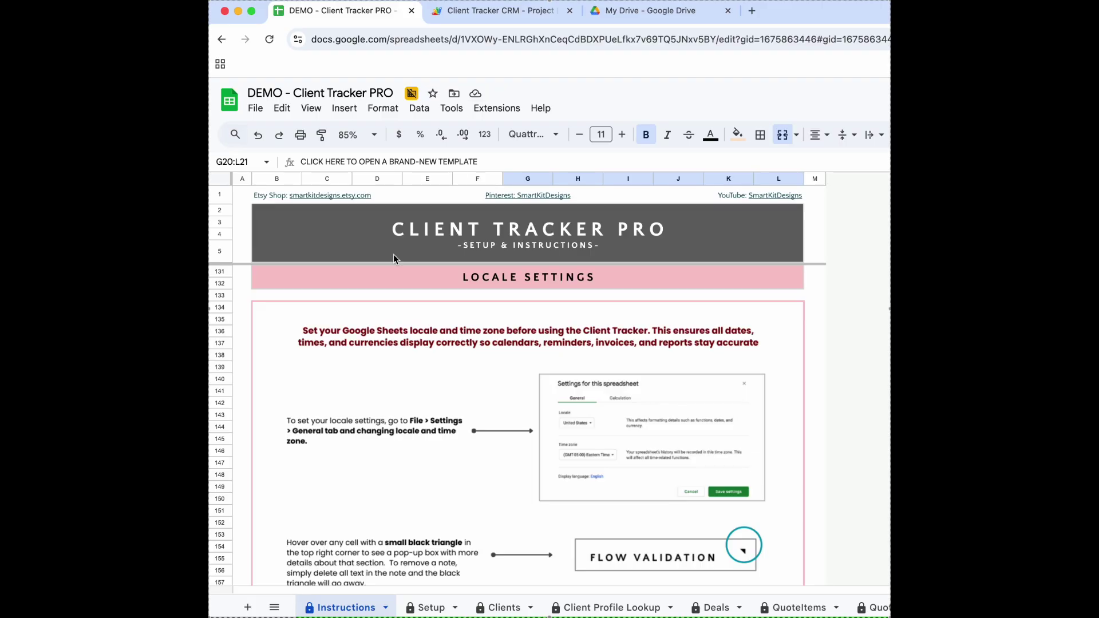
left_click(256, 108)
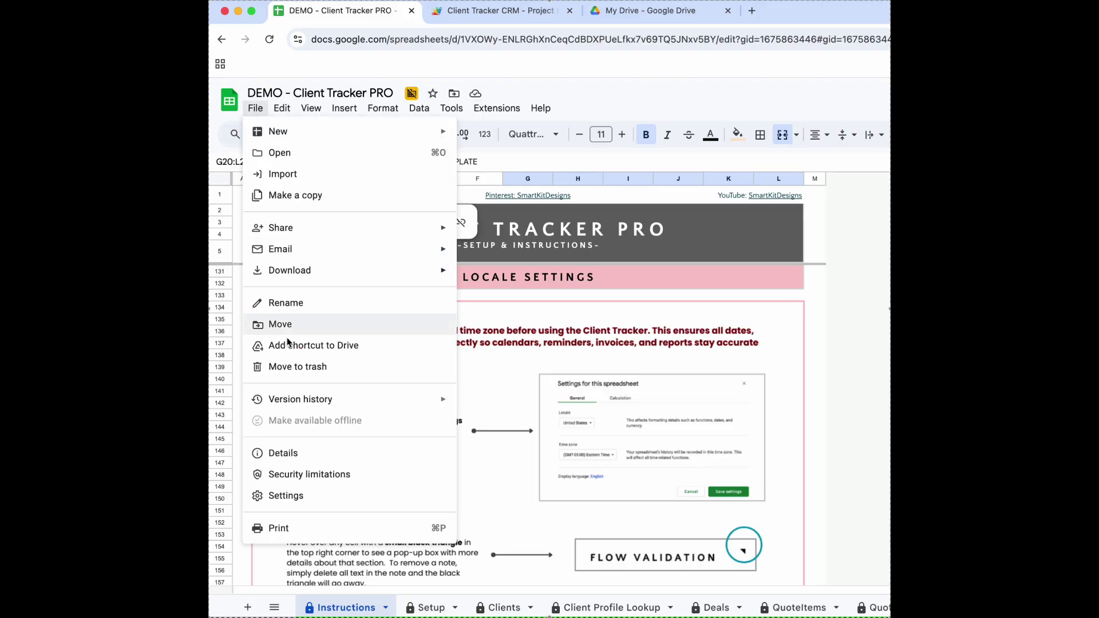
left_click(291, 495)
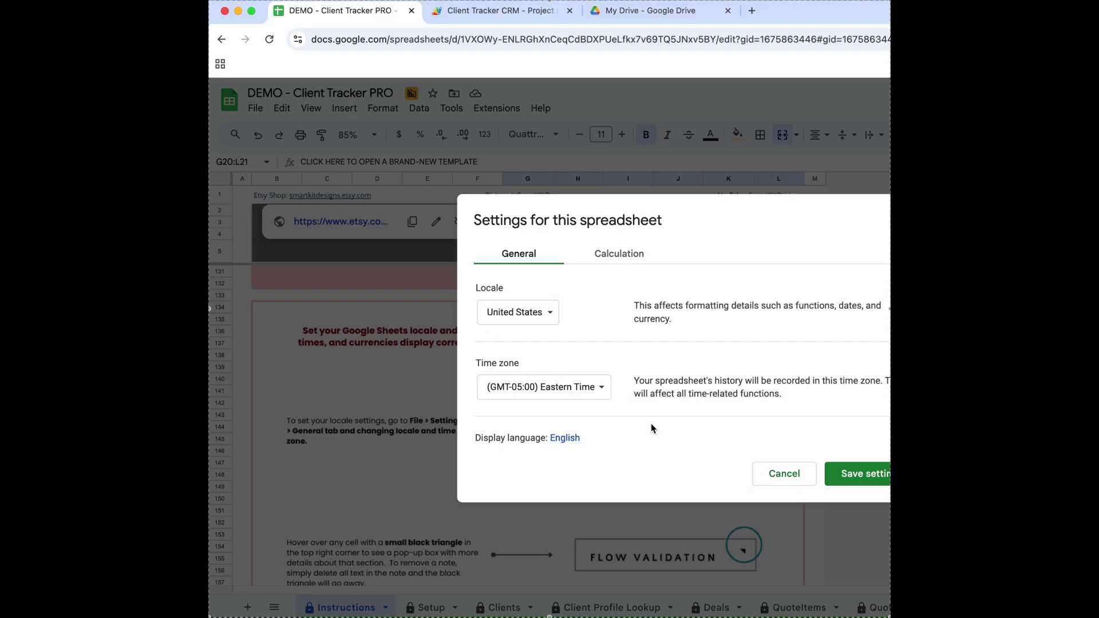
left_click(833, 474)
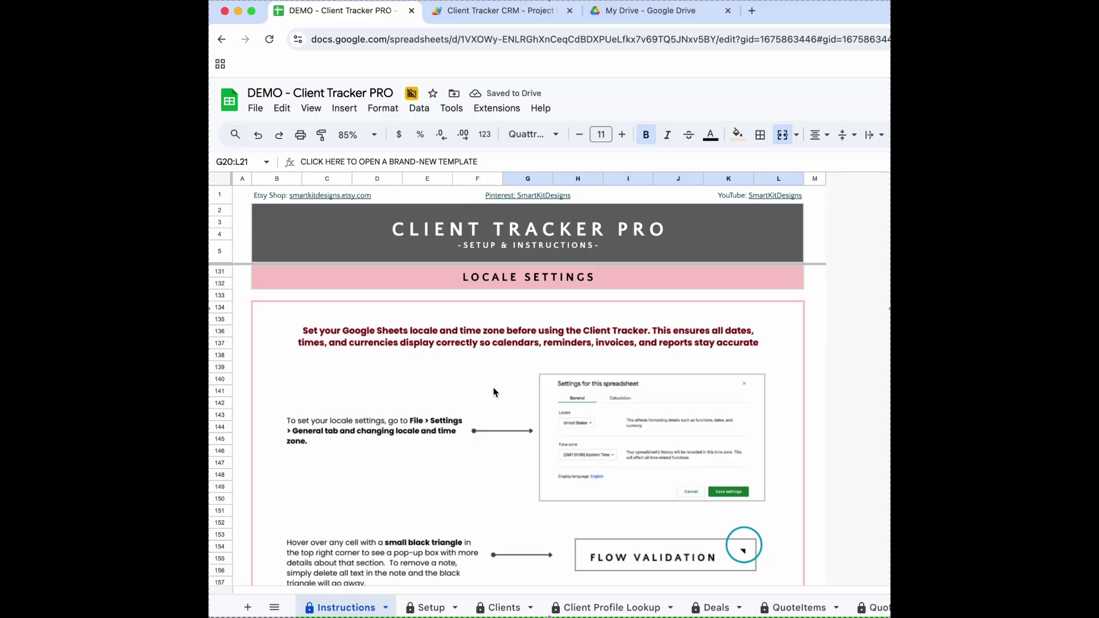
scroll(493, 387, "down", 3)
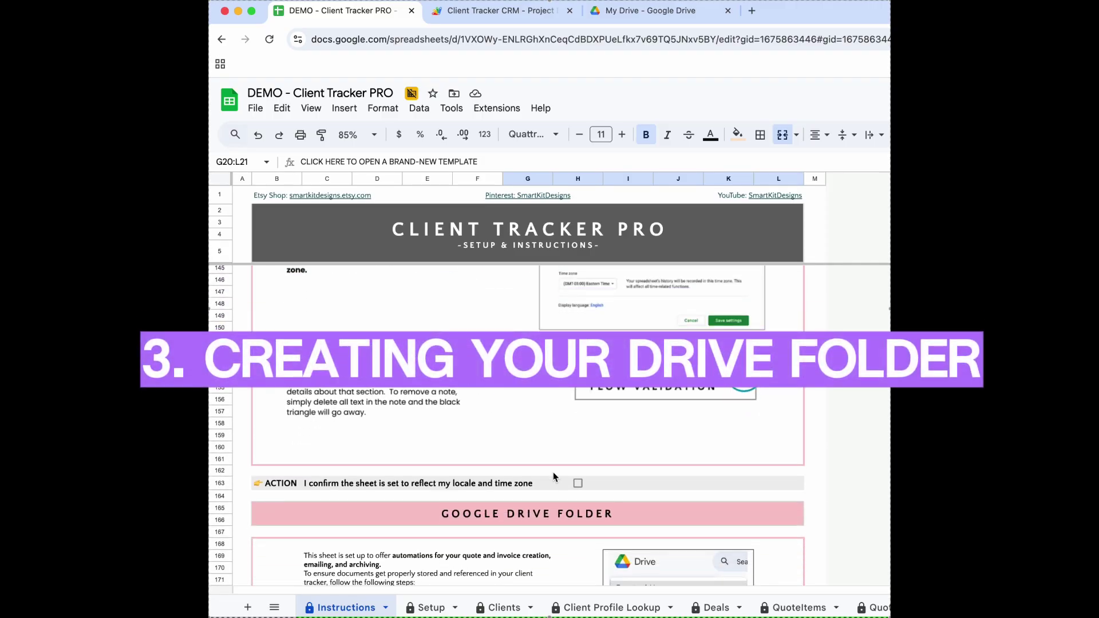
left_click(578, 483)
- Read the Google Drive Folder instructions, switch to Google Drive and create a folder named Client_Tracker in My Drive
scroll(578, 489, "down", 5)
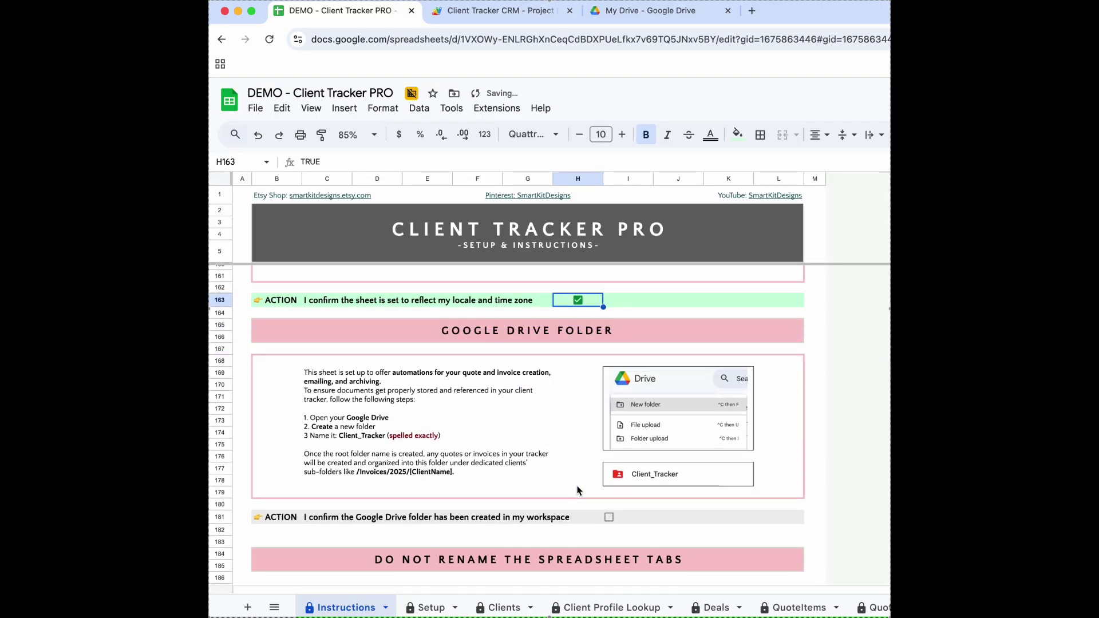
scroll(578, 490, "down", 1)
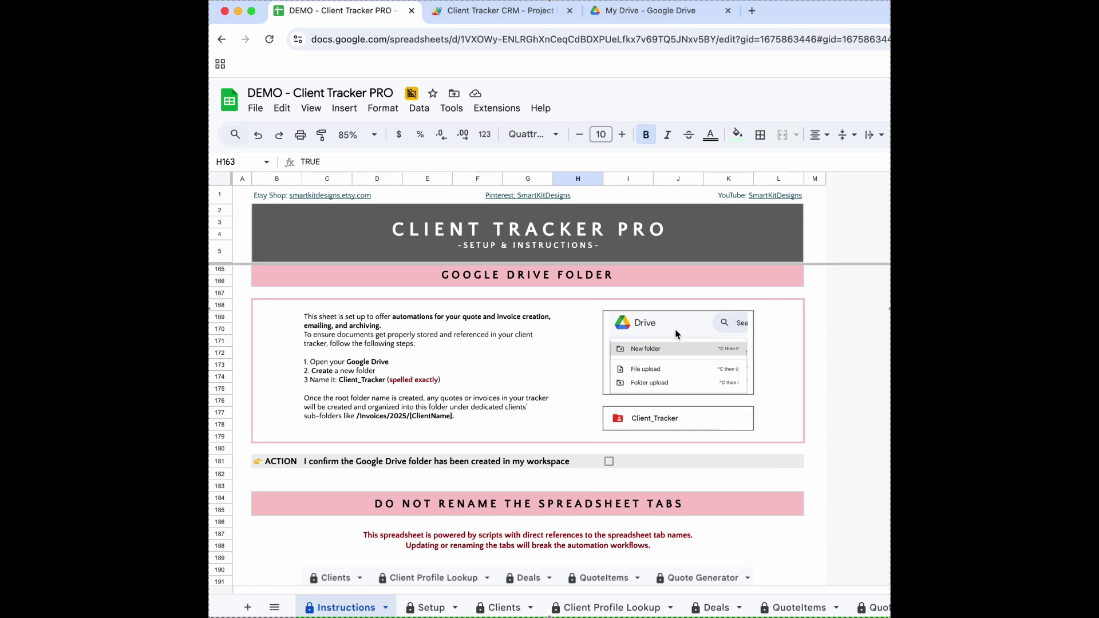
left_click(627, 23)
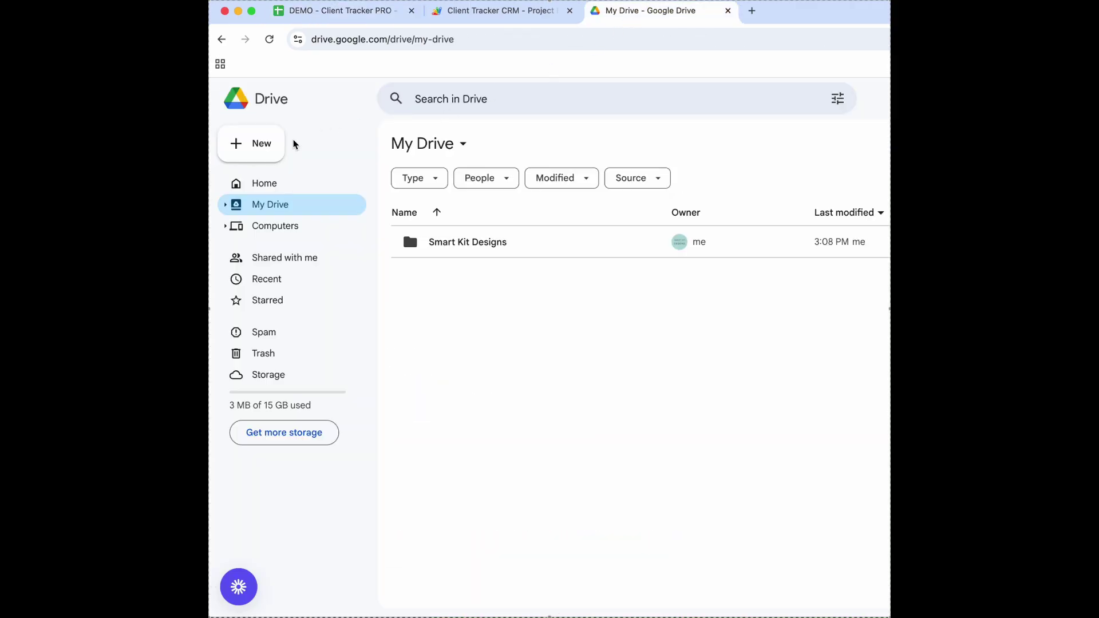
left_click(276, 146)
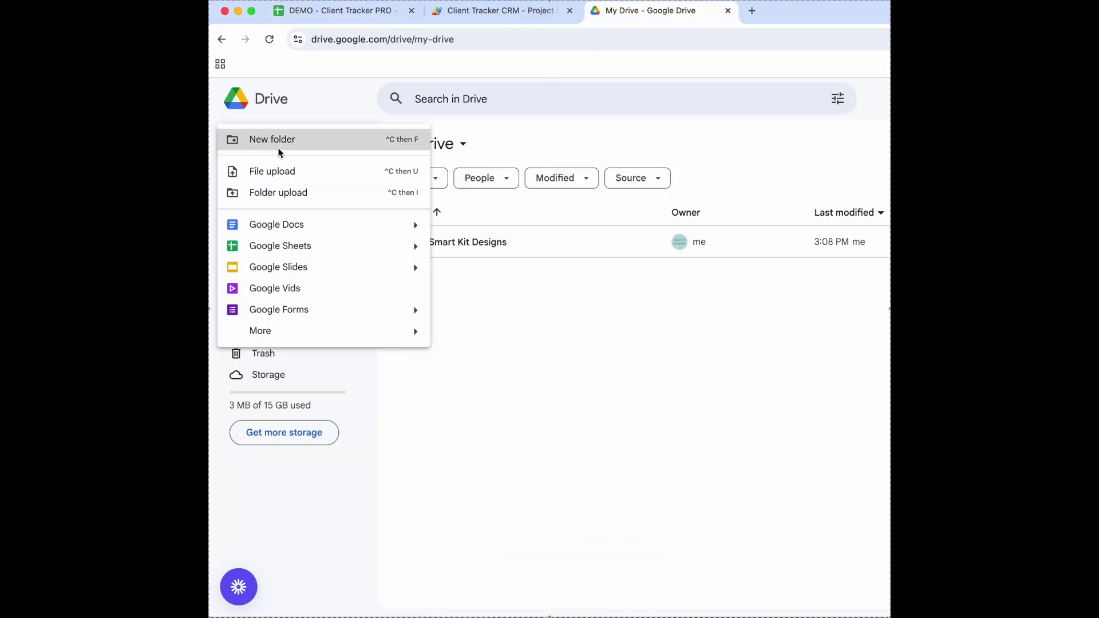
left_click(280, 149)
type("Client")
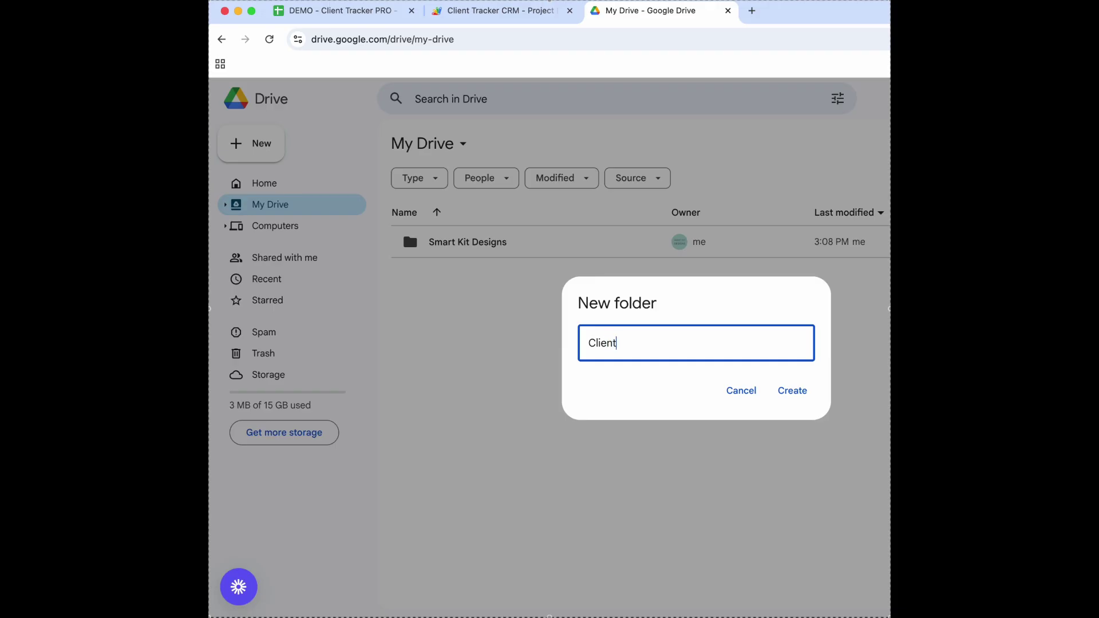
type("_Tracker")
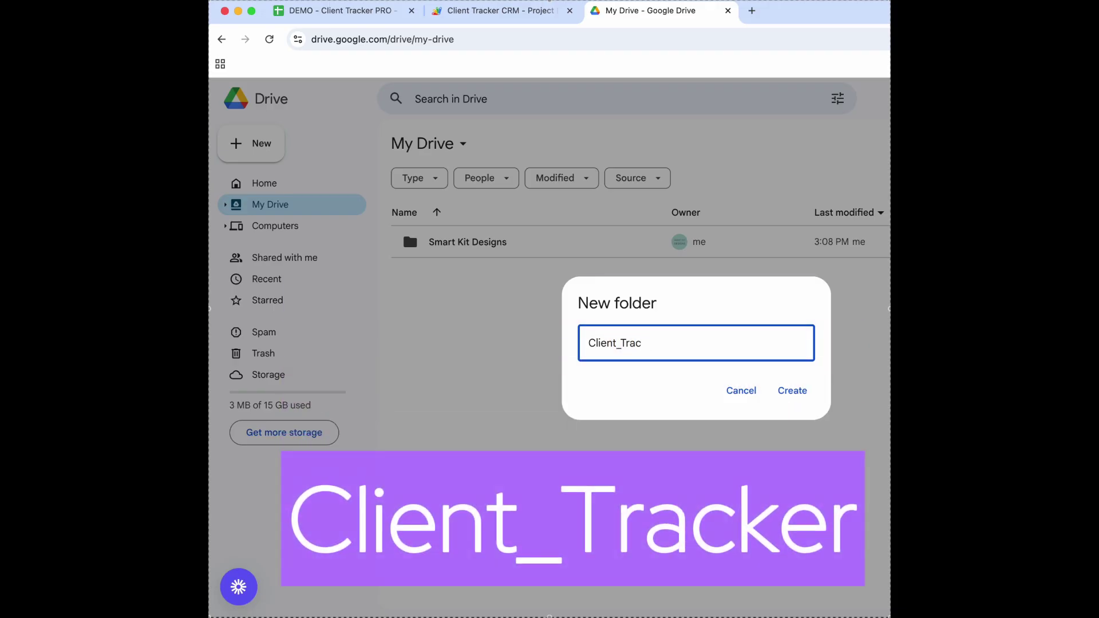
left_click(782, 384)
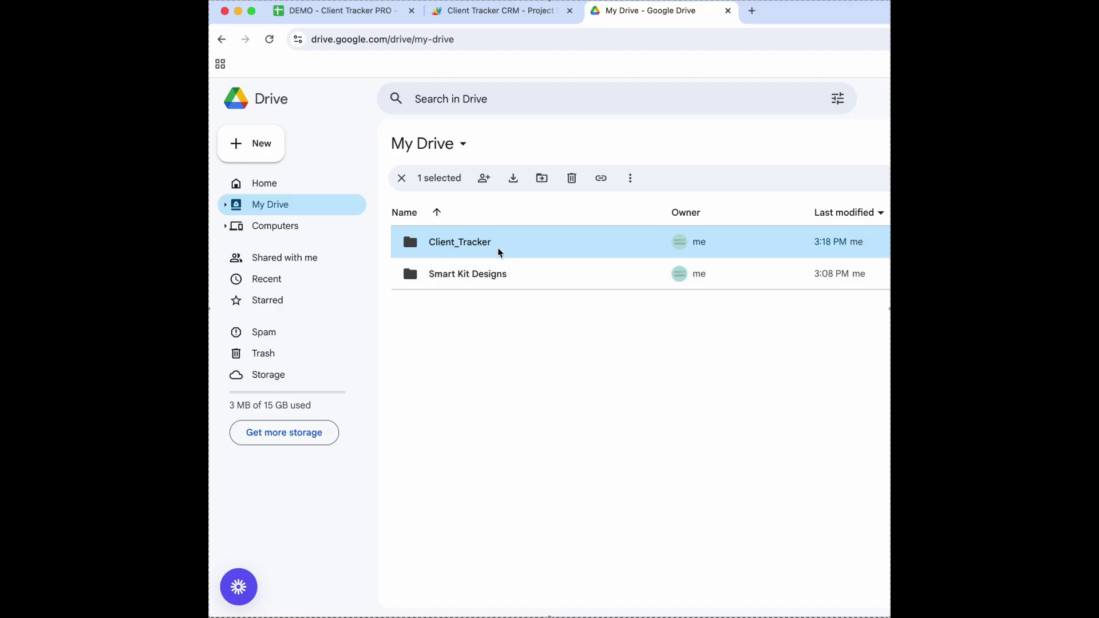
- Return to the Client Tracker PRO spreadsheet, tick the confirmation that the Google Drive folder has been created, and hide the menu bar
left_click(365, 19)
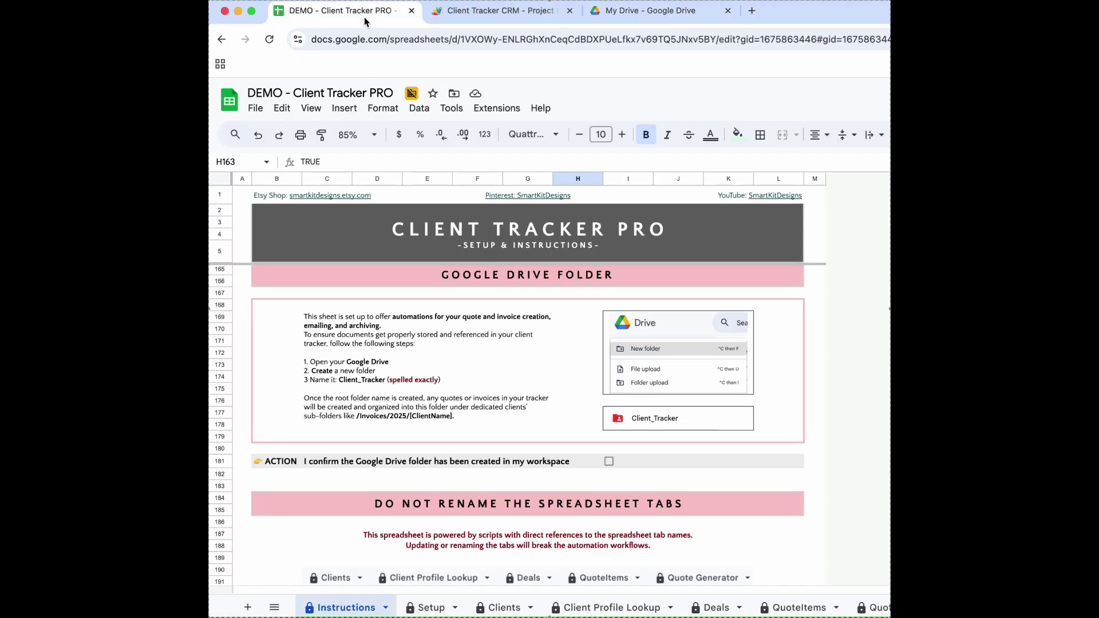
left_click(608, 461)
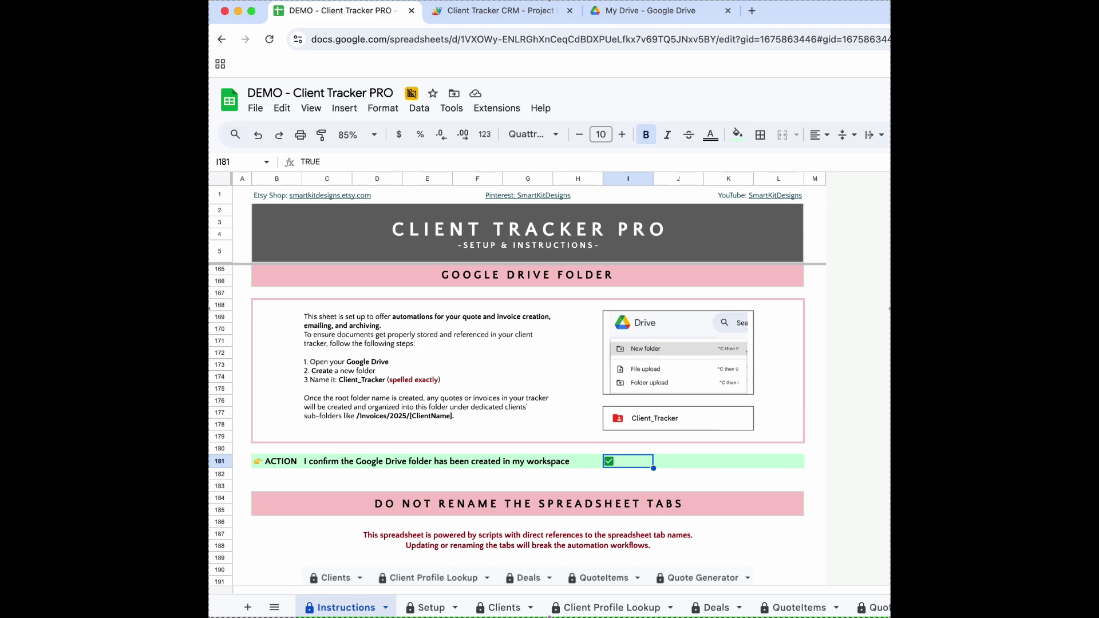
key("ctrl+shift+f")
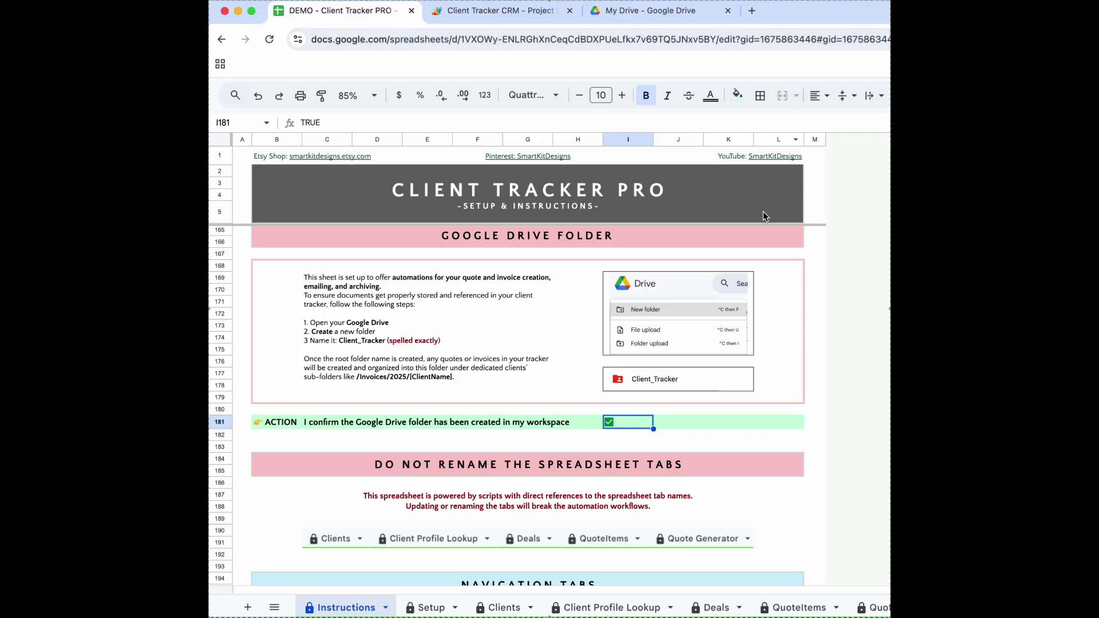
- Skim the Instructions sheet from the tab renaming warning and Navigation Tabs through the Setup, client database, quote and invoice sections
scroll(751, 278, "down", 1)
scroll(751, 279, "down", 5)
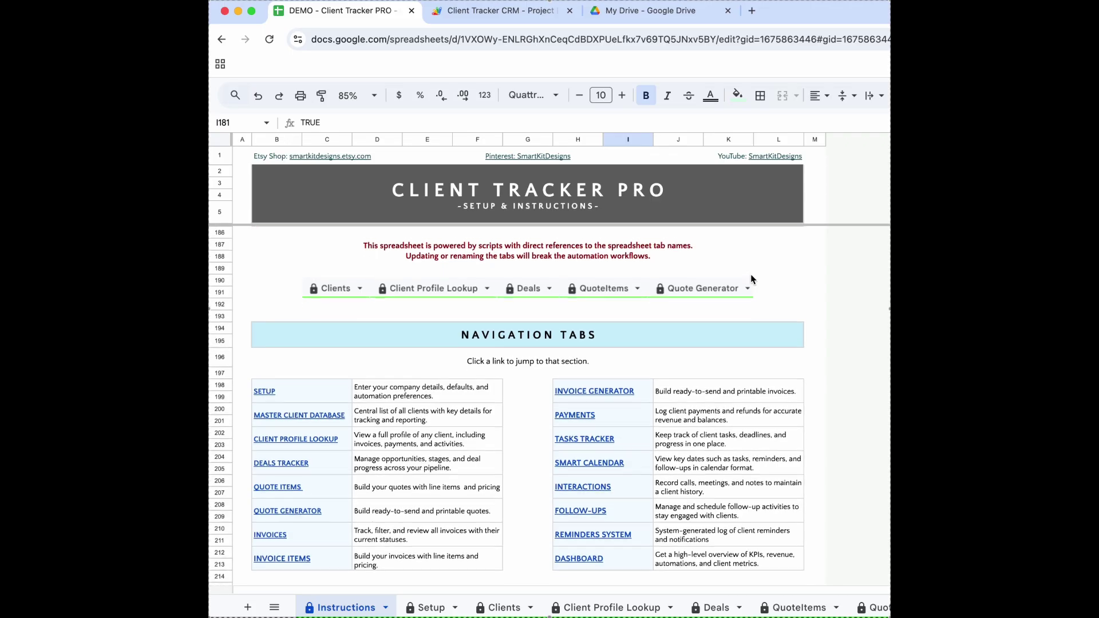
scroll(752, 278, "down", 1)
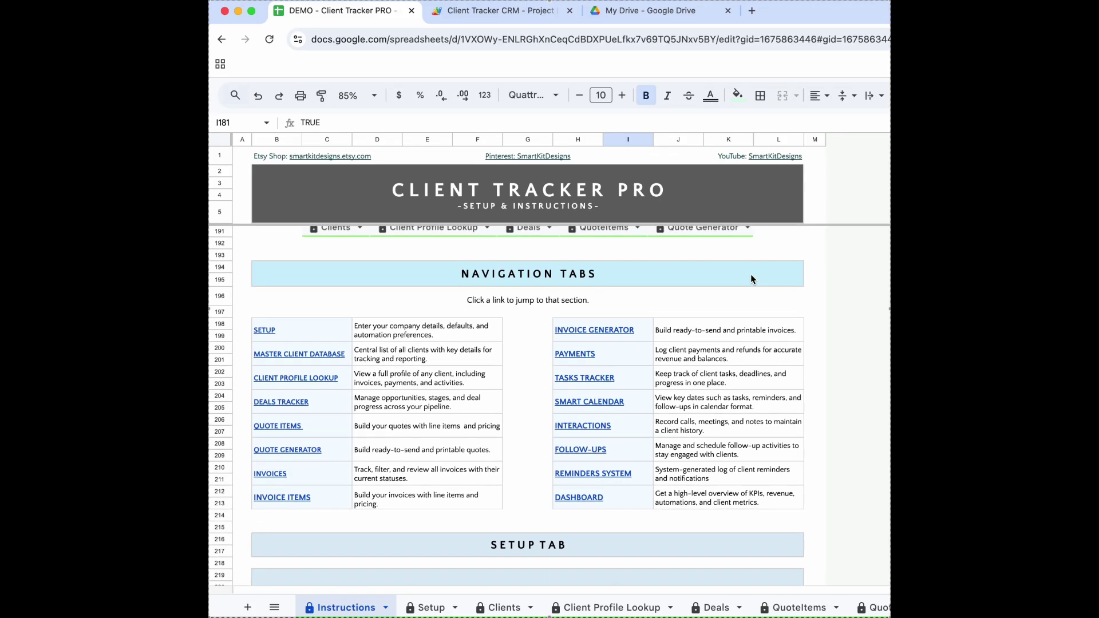
scroll(750, 274, "down", 15)
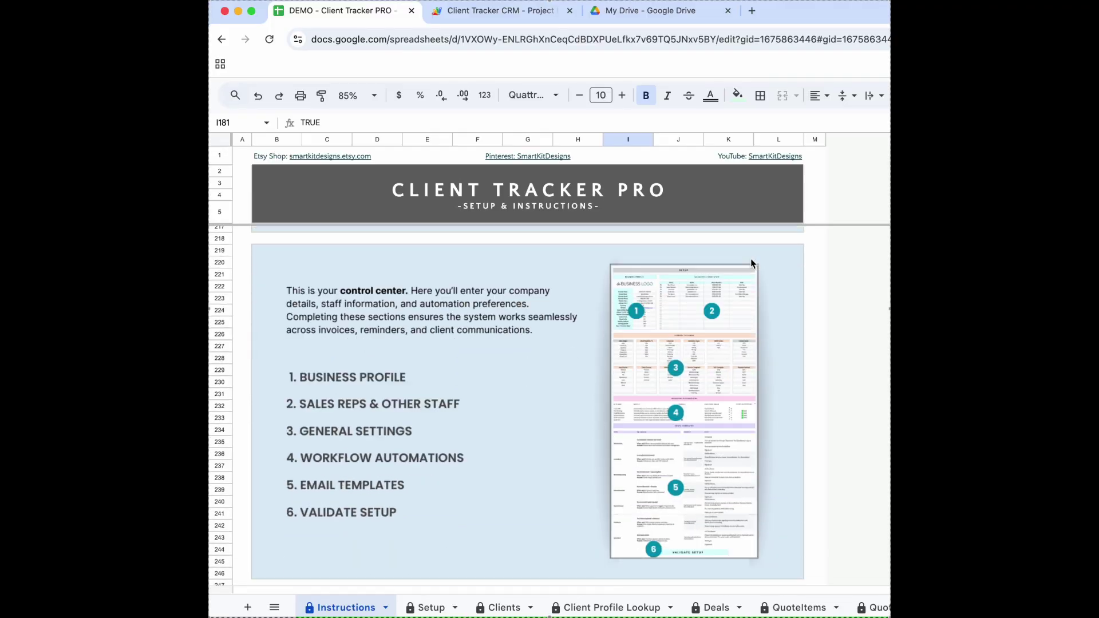
scroll(752, 263, "down", 20)
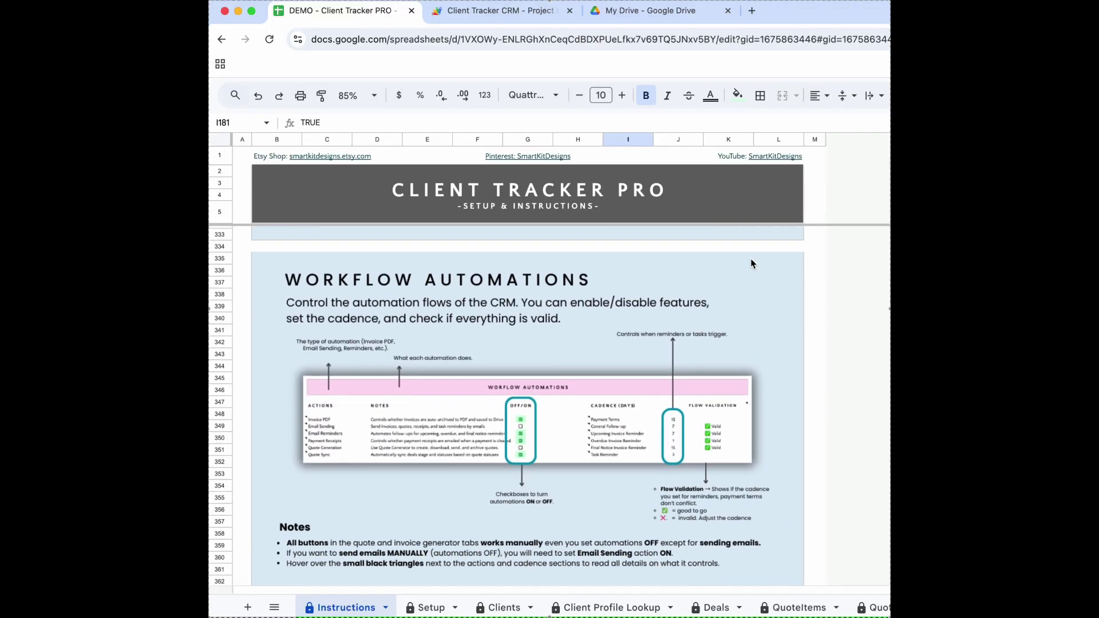
scroll(750, 260, "down", 15)
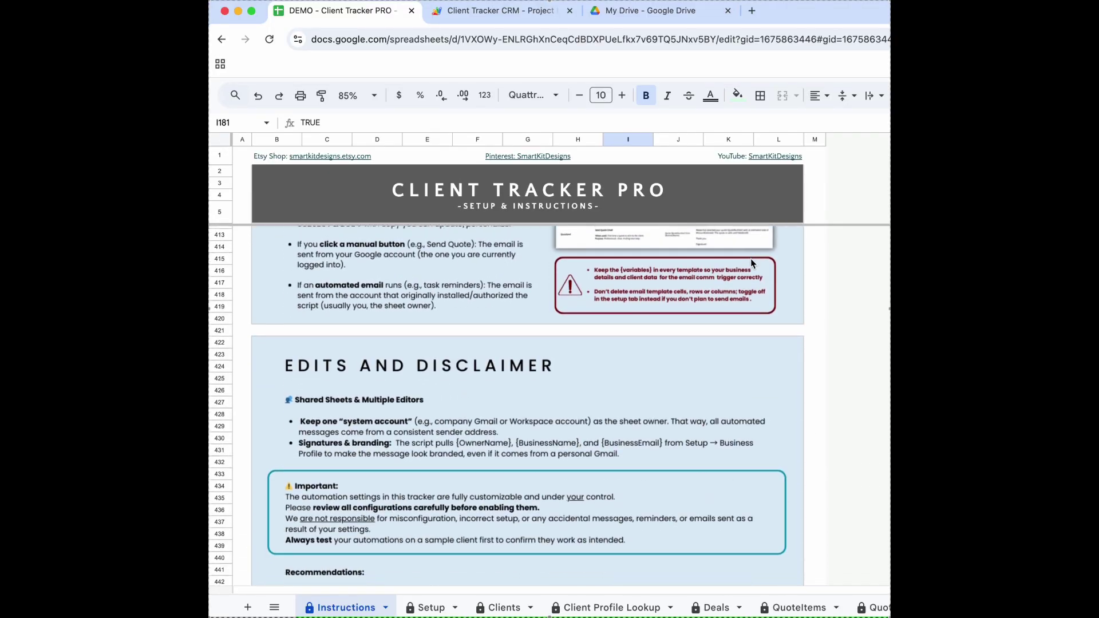
scroll(750, 263, "down", 15)
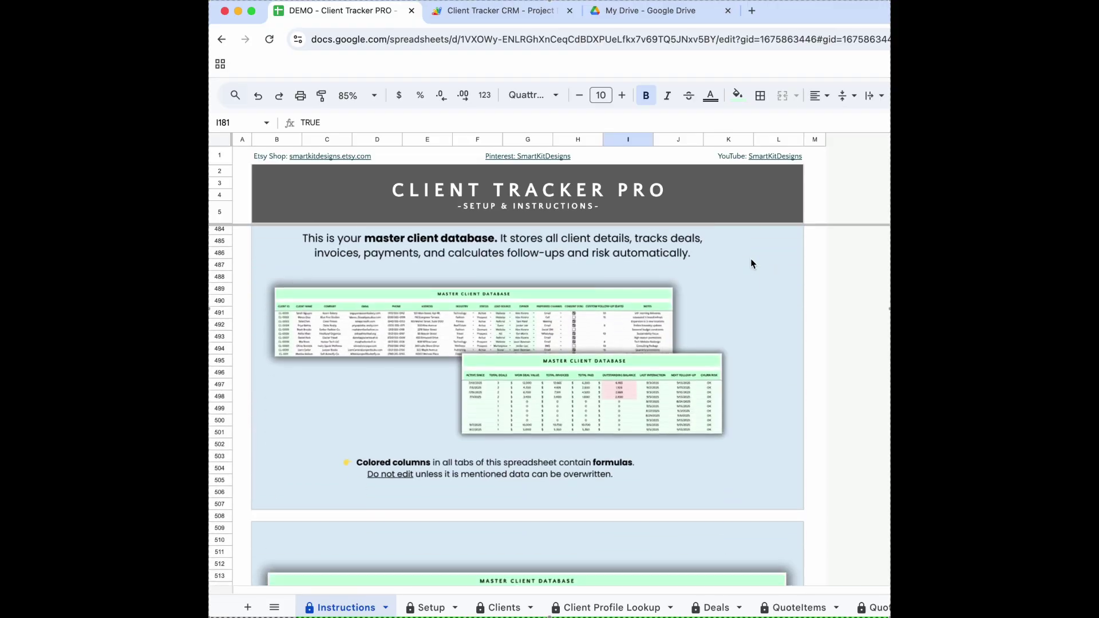
scroll(750, 263, "down", 15)
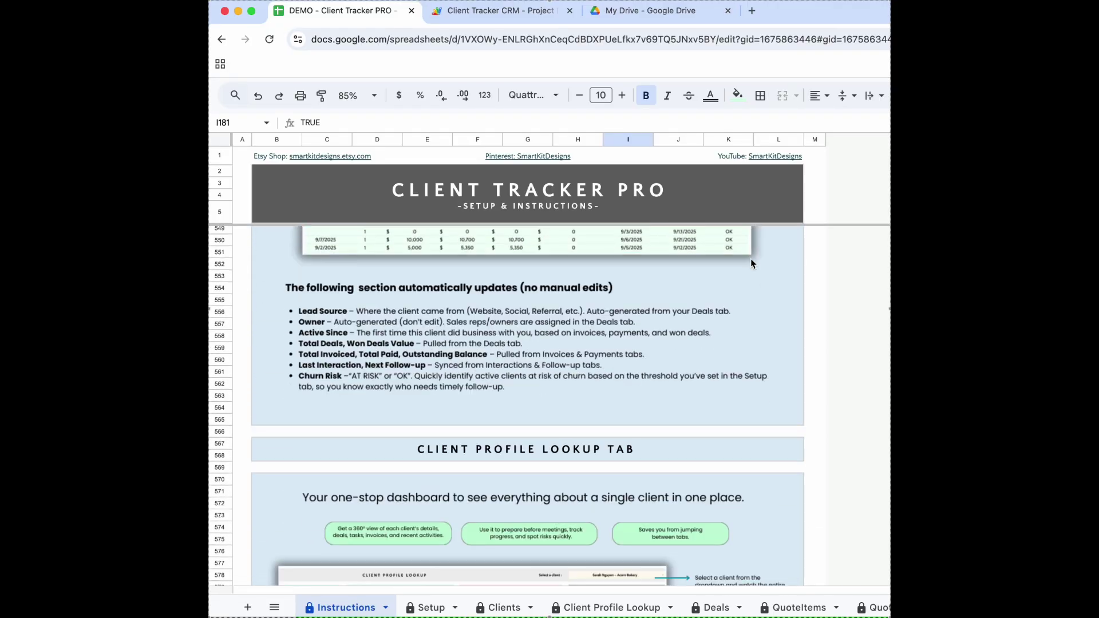
scroll(750, 264, "down", 15)
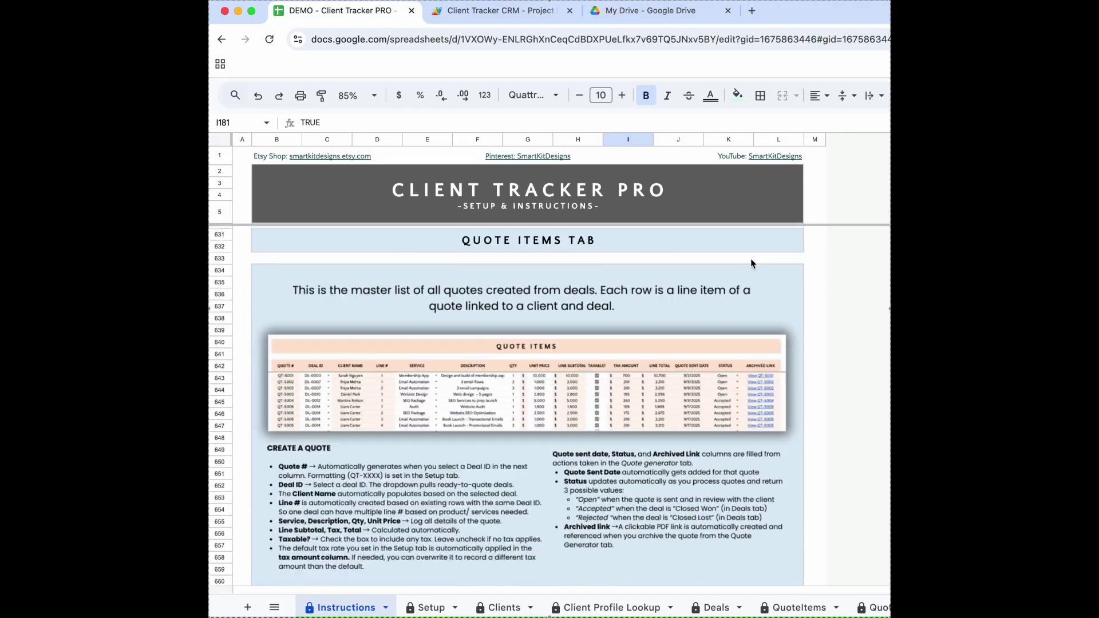
scroll(750, 262, "down", 6)
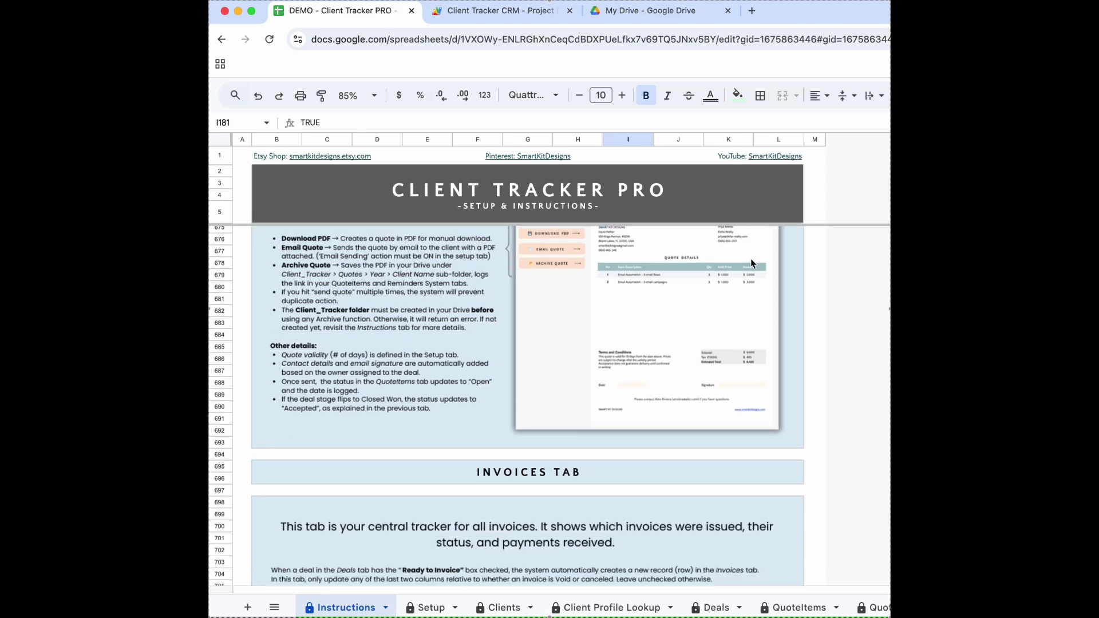
scroll(750, 263, "up", 20)
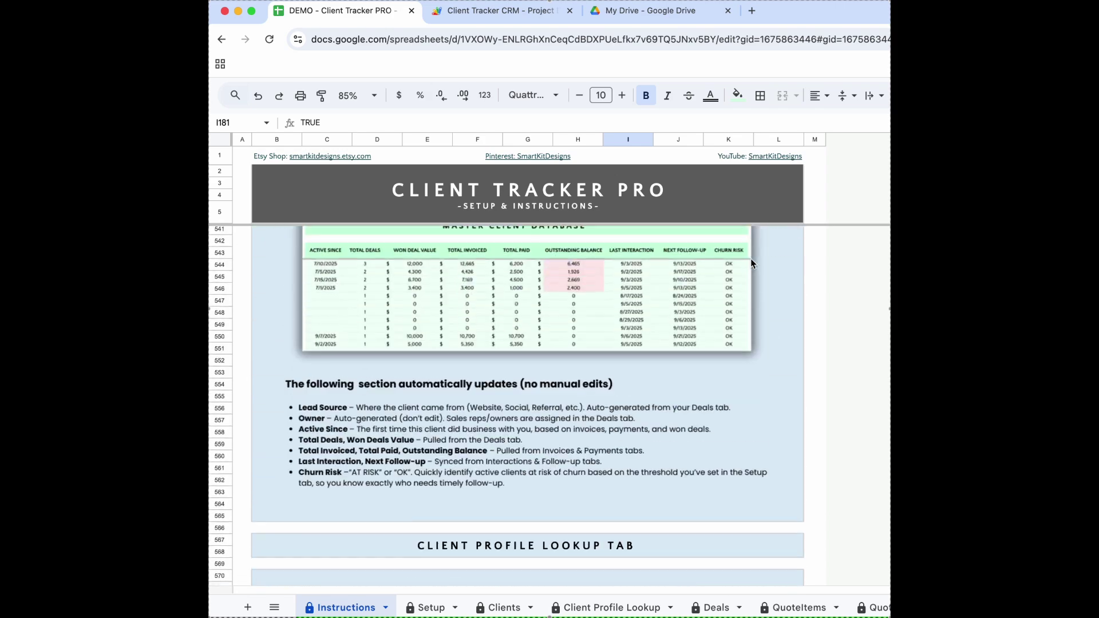
scroll(750, 263, "up", 5)
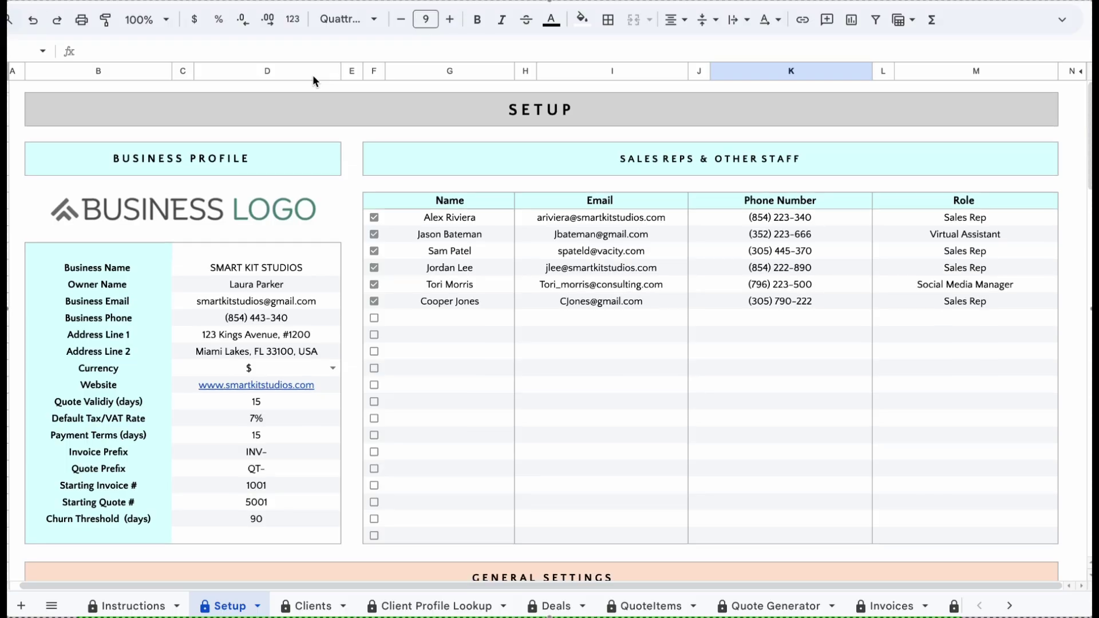
- Look over the whole Setup sheet, from the business profile and general settings to the workflow automations, email templates and setup validation
scroll(312, 75, "down", 3)
scroll(312, 74, "down", 5)
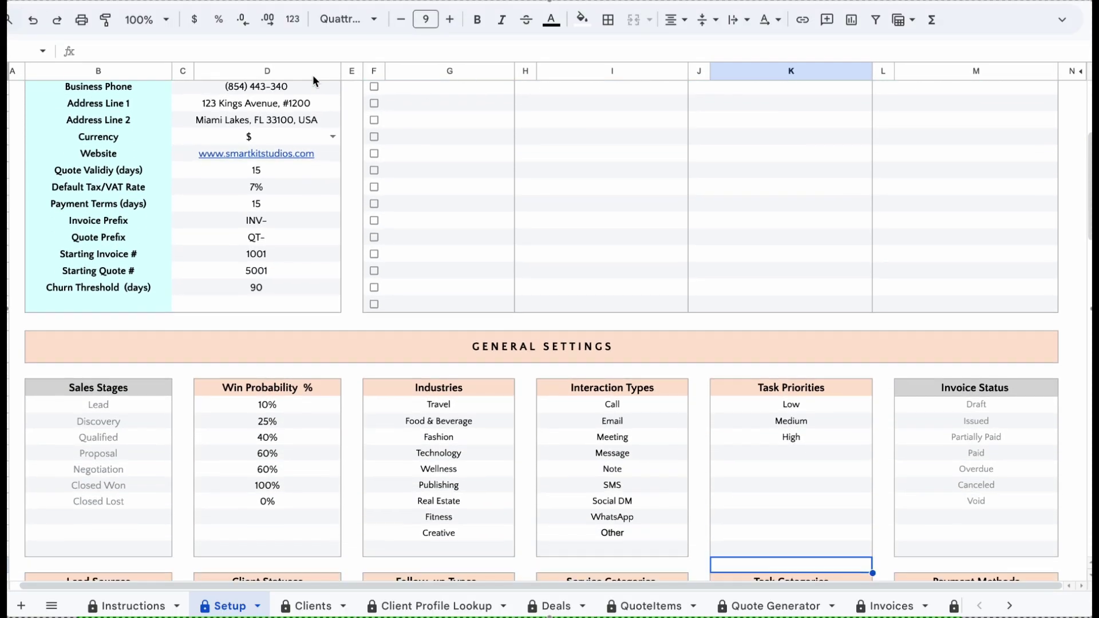
scroll(313, 75, "down", 8)
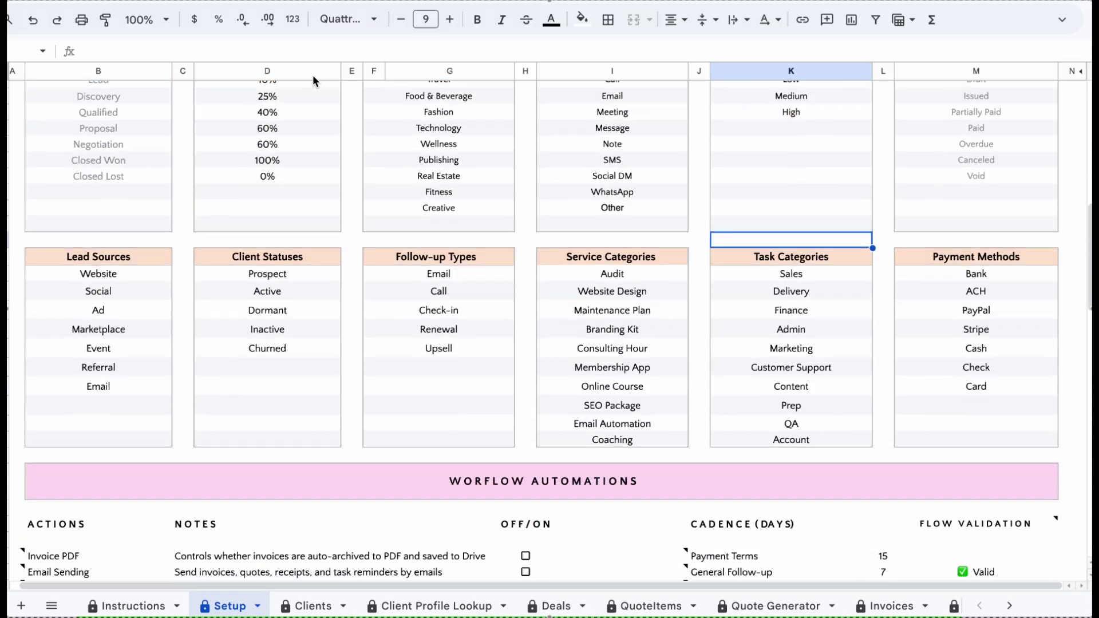
scroll(313, 74, "down", 9)
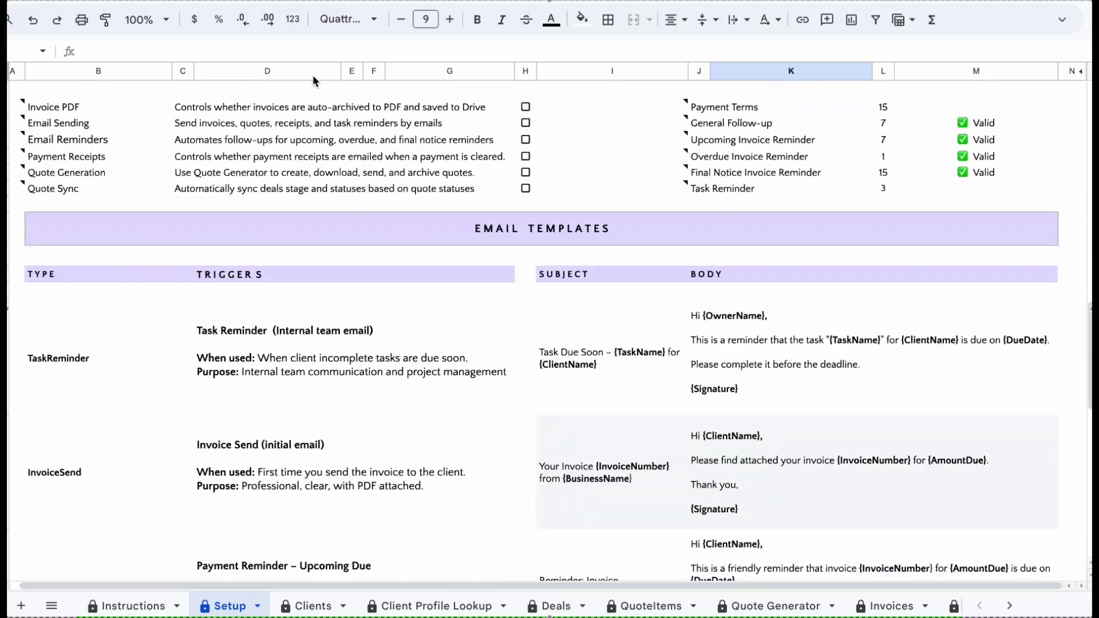
scroll(313, 75, "down", 7)
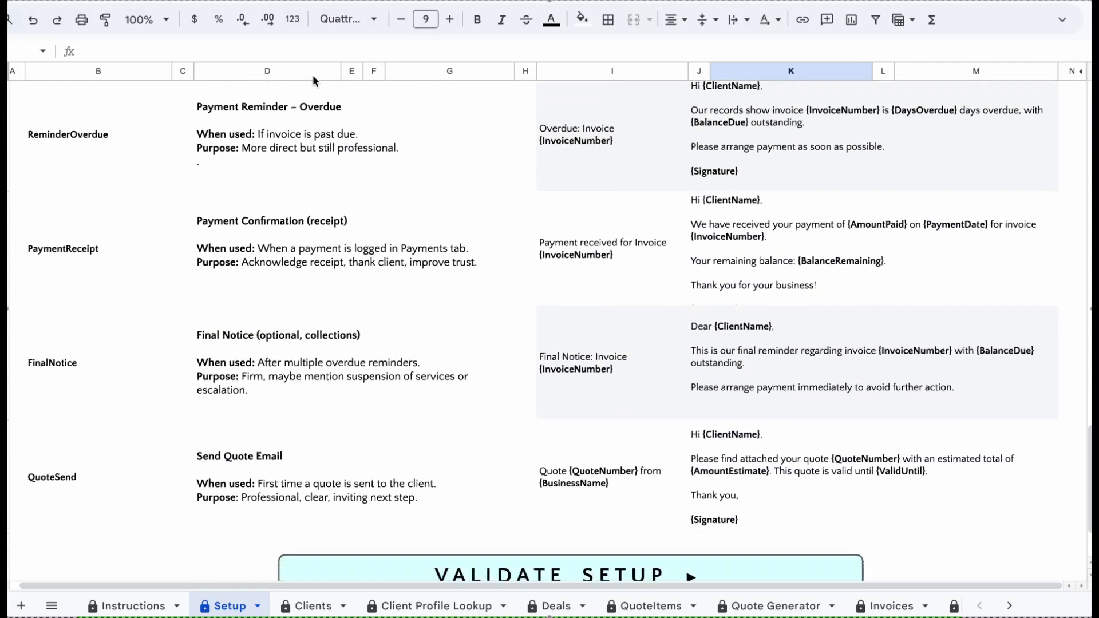
scroll(313, 74, "up", 15)
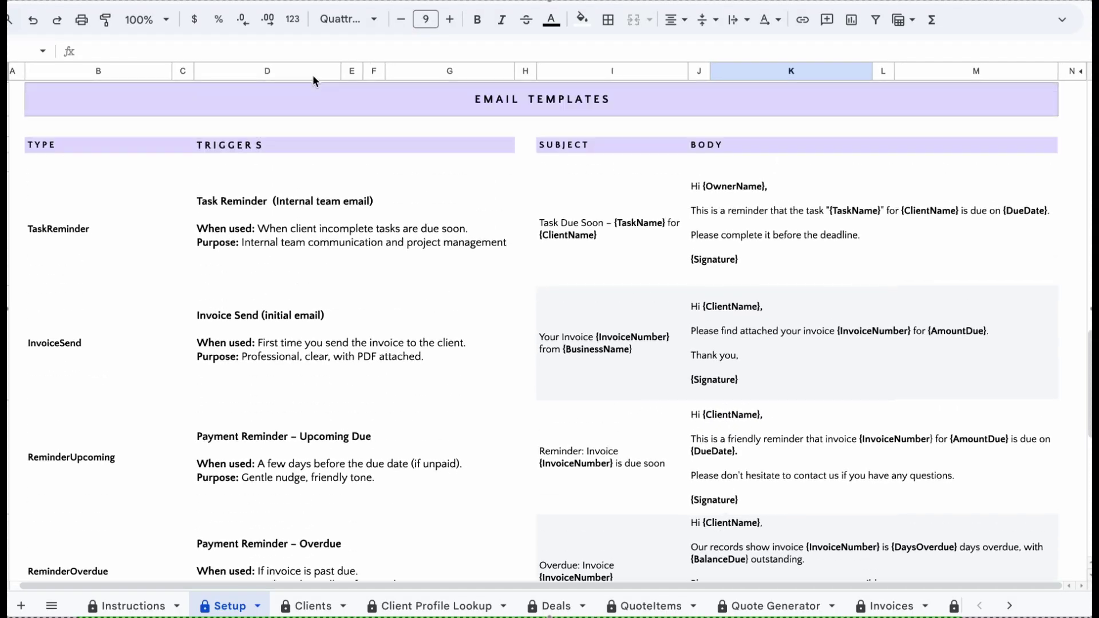
scroll(312, 74, "up", 8)
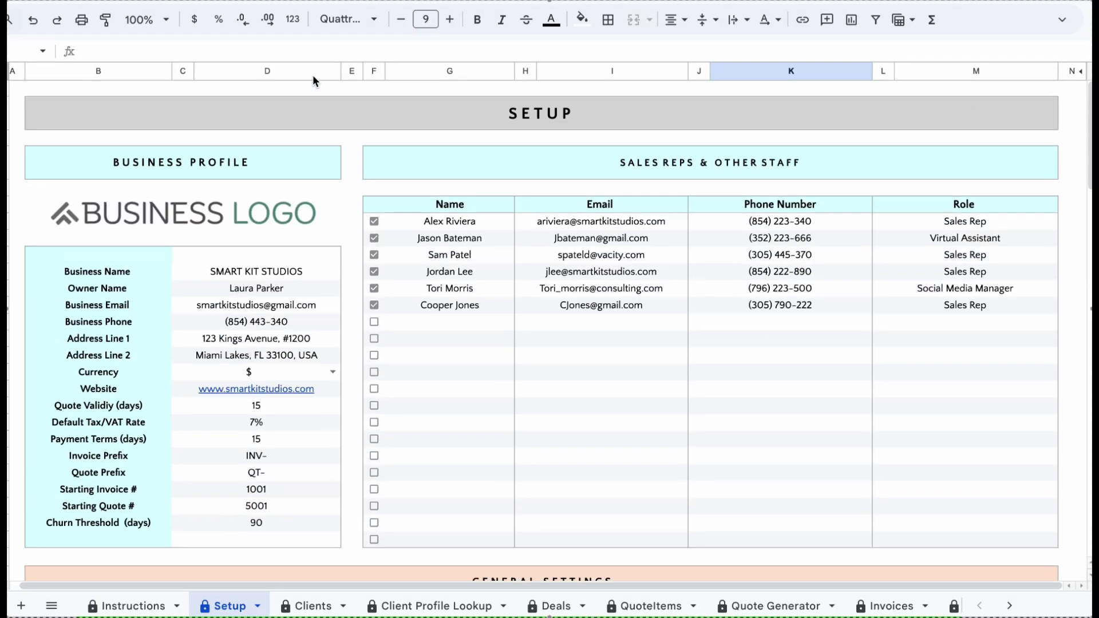
- Look over the Setup sheet's section headings, from the business profile and staff list through general settings and workflow automations to the email templates
left_click(316, 155)
left_click(401, 160)
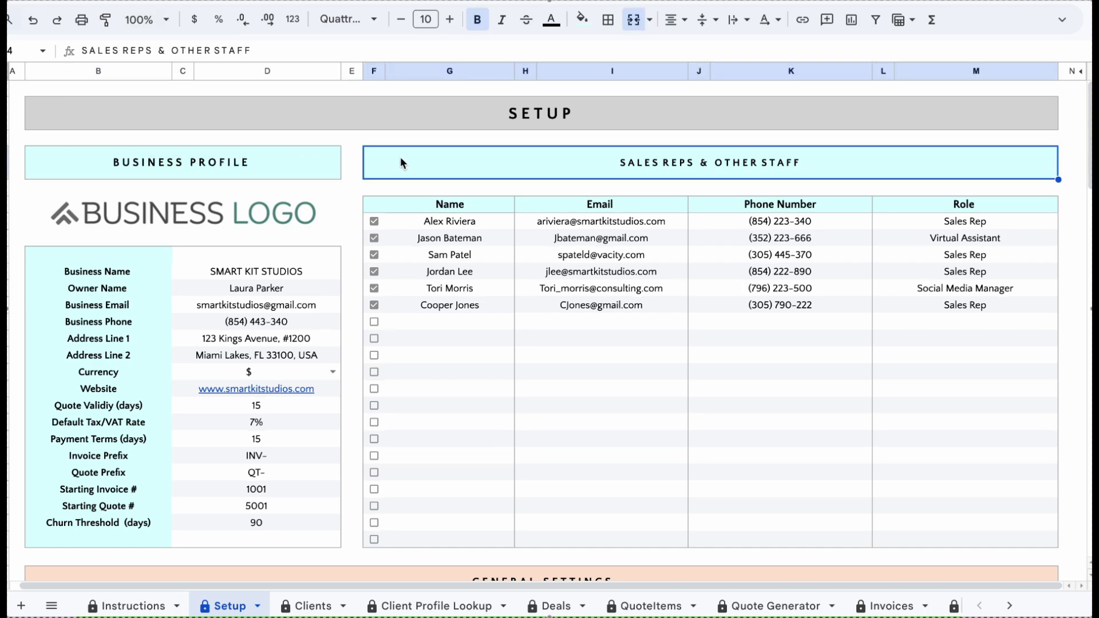
scroll(395, 191, "down", 4)
left_click(379, 369)
scroll(378, 368, "down", 10)
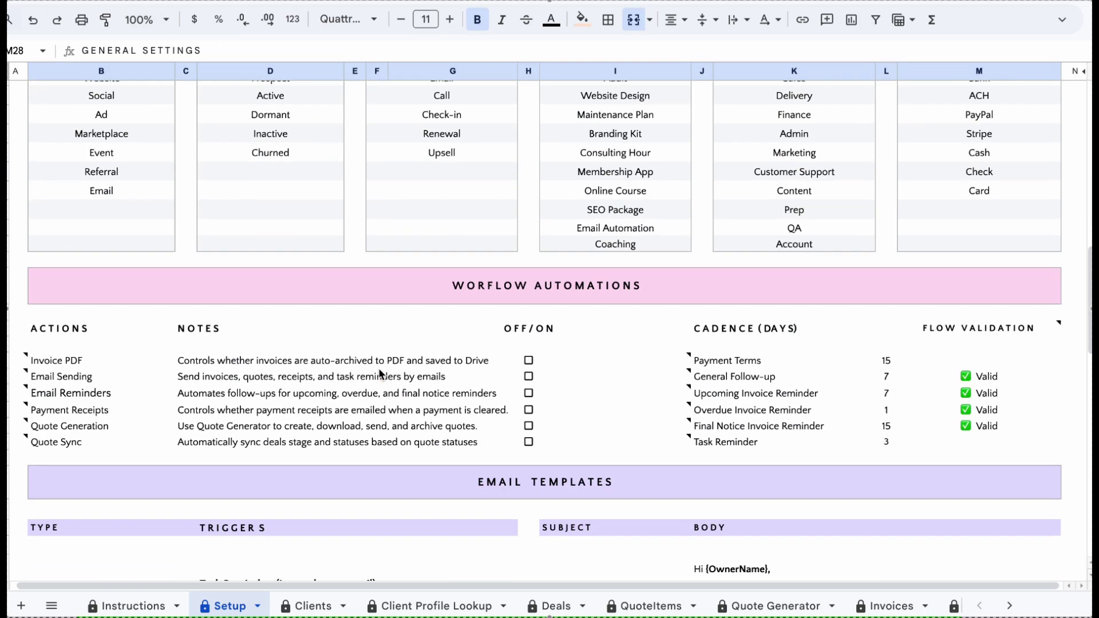
left_click(356, 300)
scroll(356, 301, "down", 5)
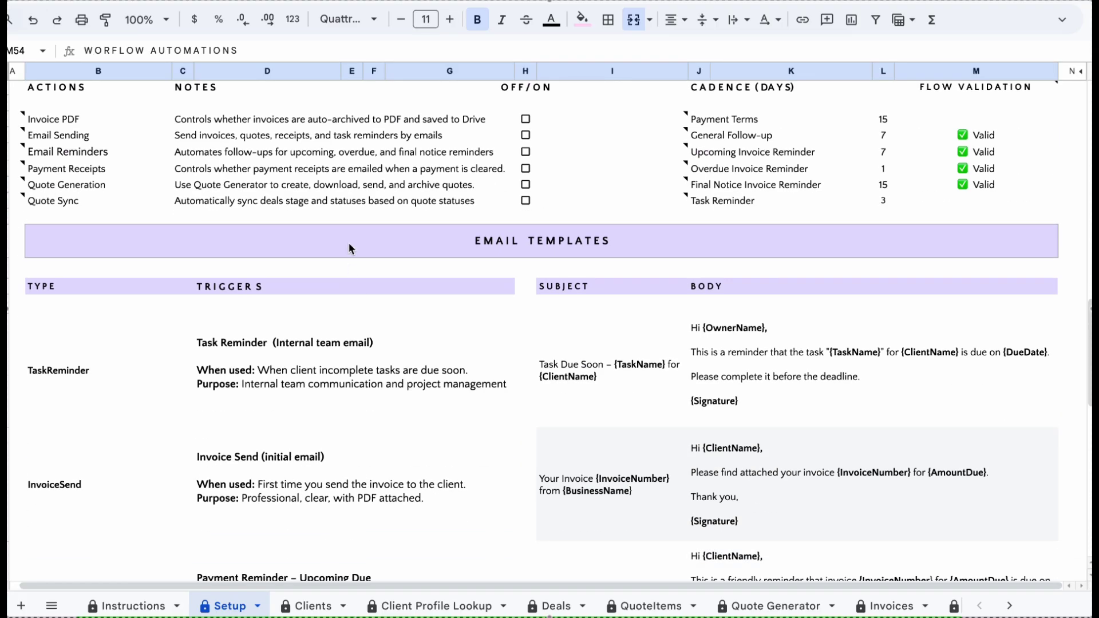
left_click(348, 244)
scroll(348, 241, "down", 10)
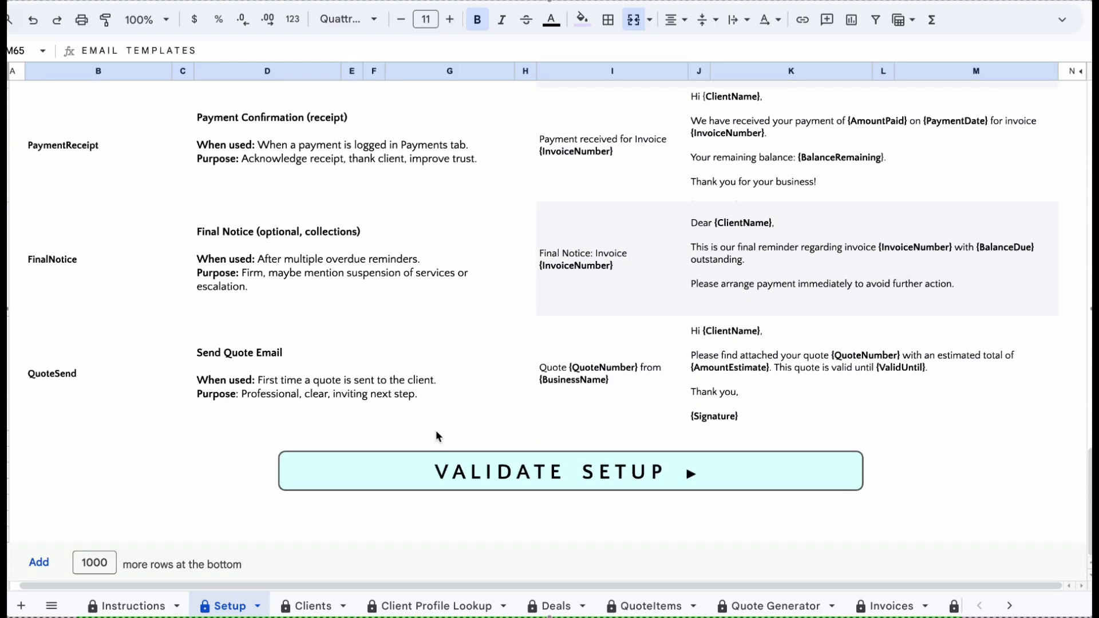
scroll(430, 390, "up", 6)
scroll(429, 385, "up", 15)
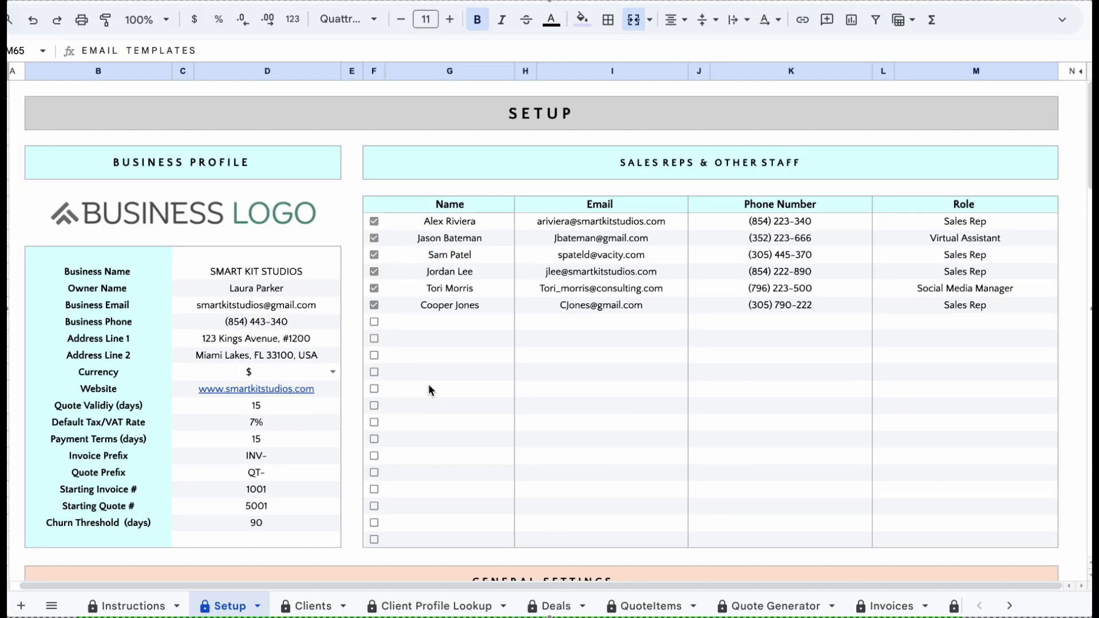
- Go through the Business Profile fields one by one, from the logo and business name to the churn threshold
left_click(297, 172)
left_click(326, 216)
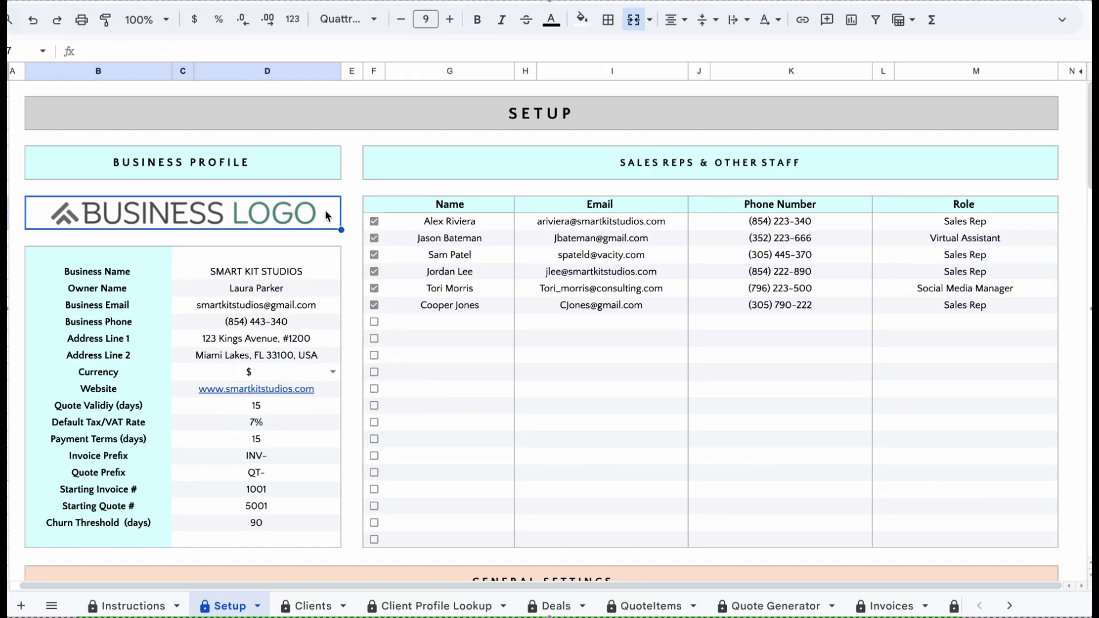
left_click(315, 252)
key("Down")
key("Down")
key("Down")
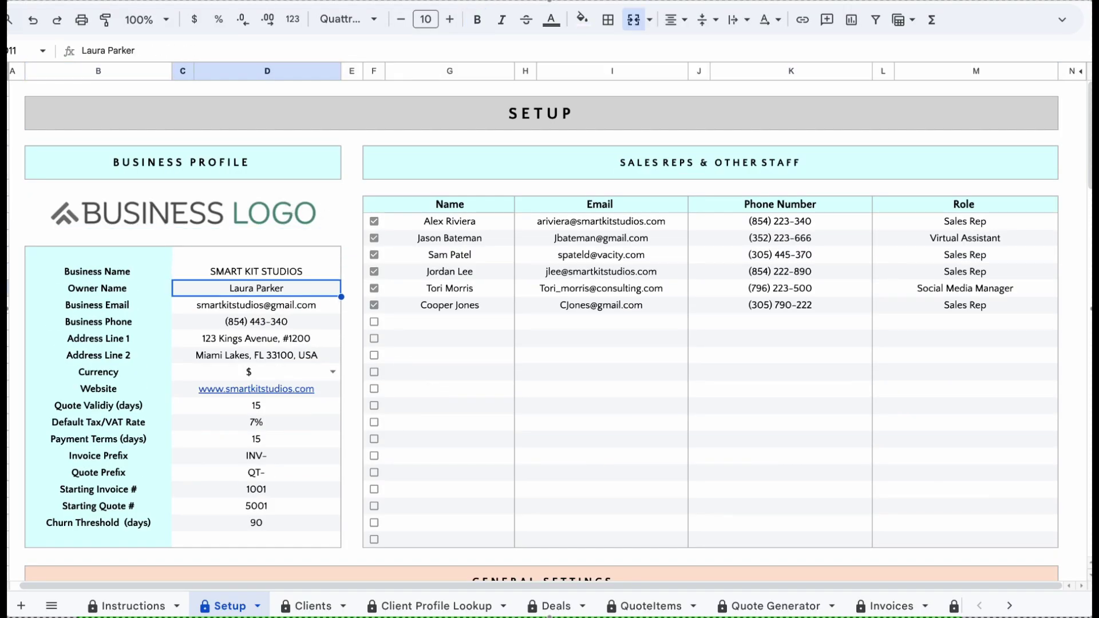
key("Down")
key("Down")
key("Down")
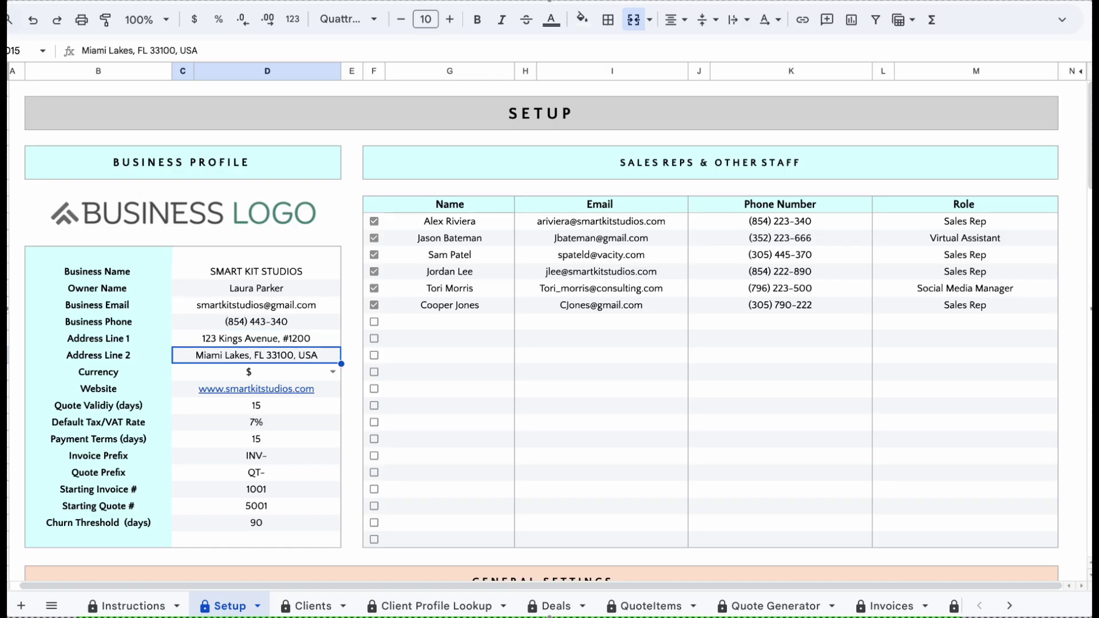
key("Down")
key("Down")
key("Down")
key("Down")
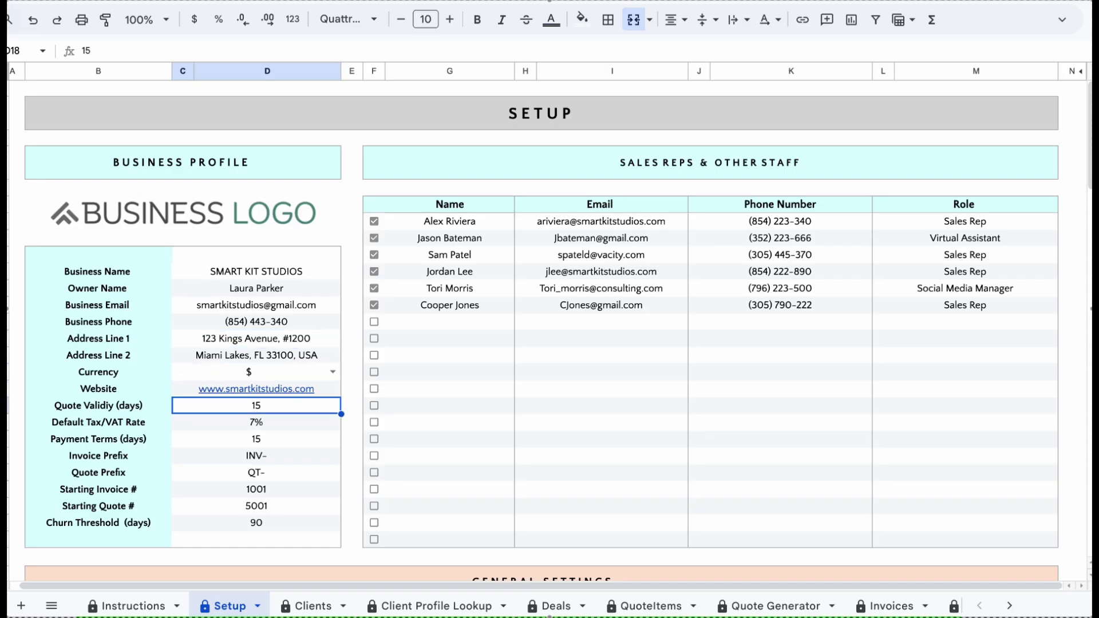
key("Down")
key("Down")
key("Down")
key("Down")
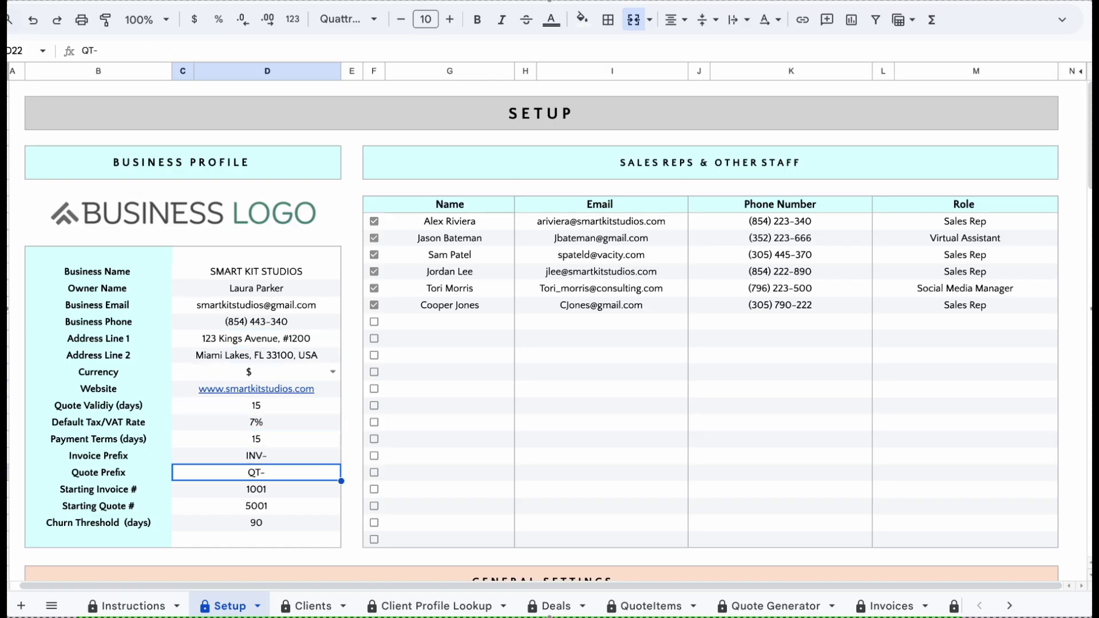
key("Down")
key("Down")
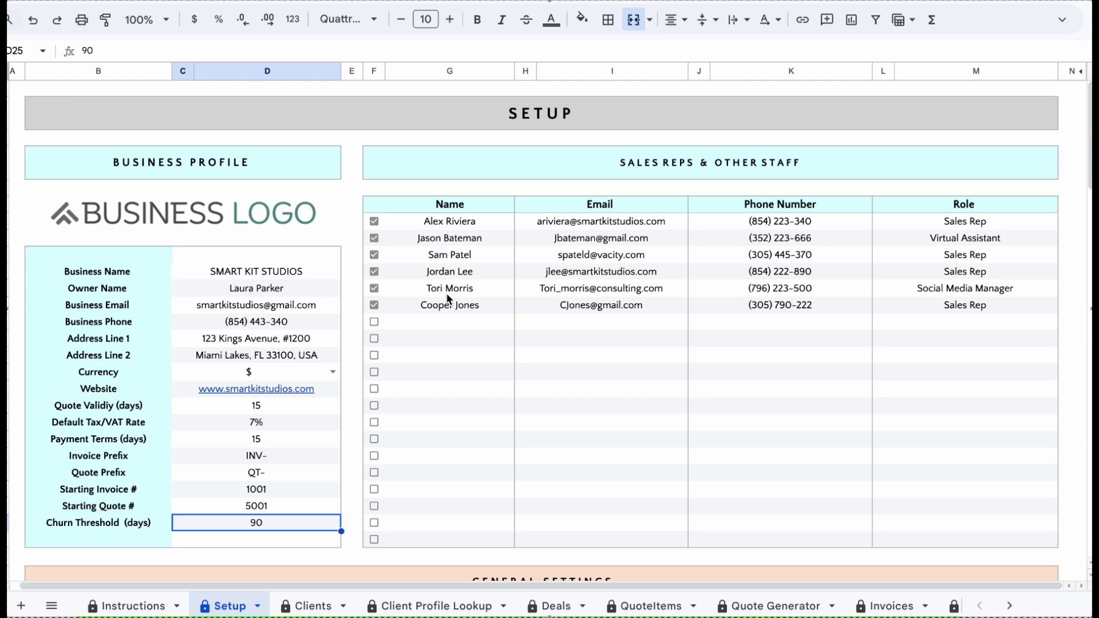
- Review the name, email, phone number and role entries of the last listed staff member
left_click(449, 309)
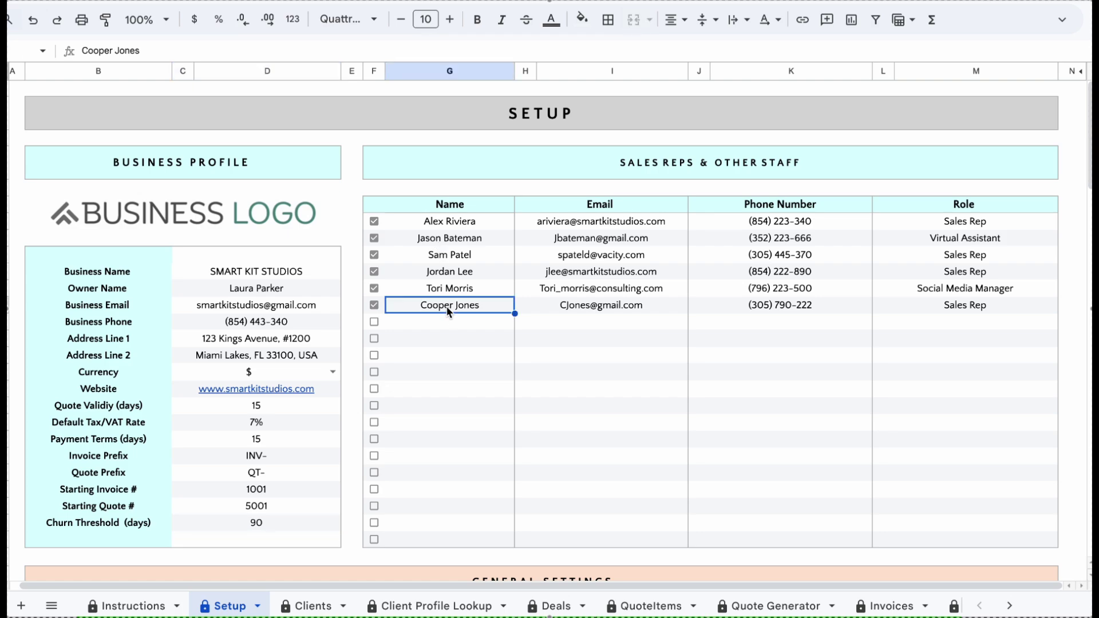
key("Right")
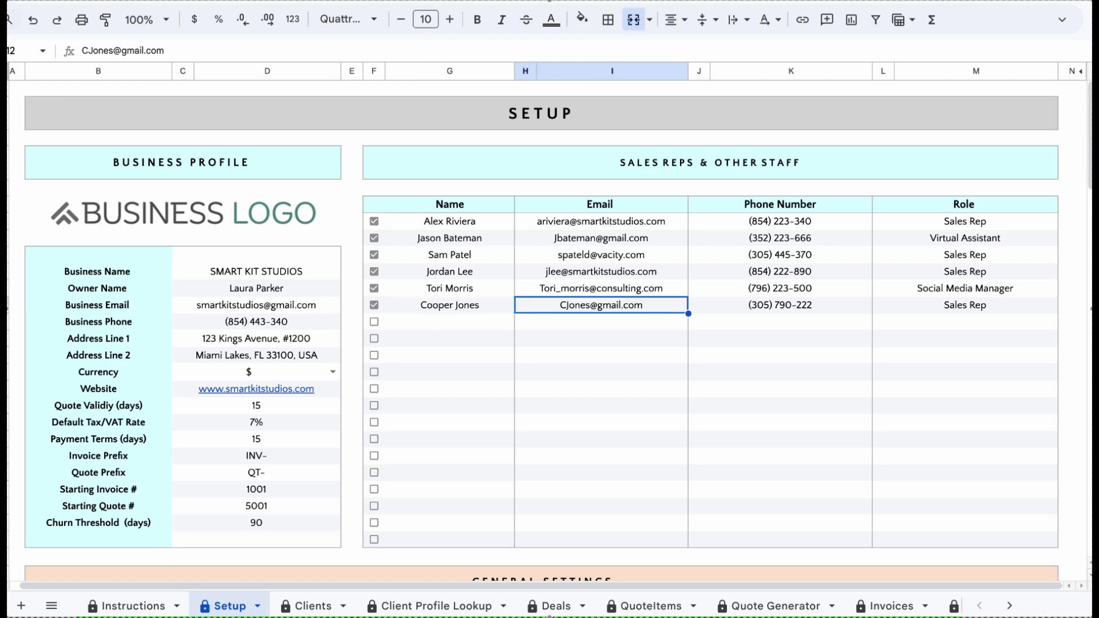
key("Right")
key("Right")
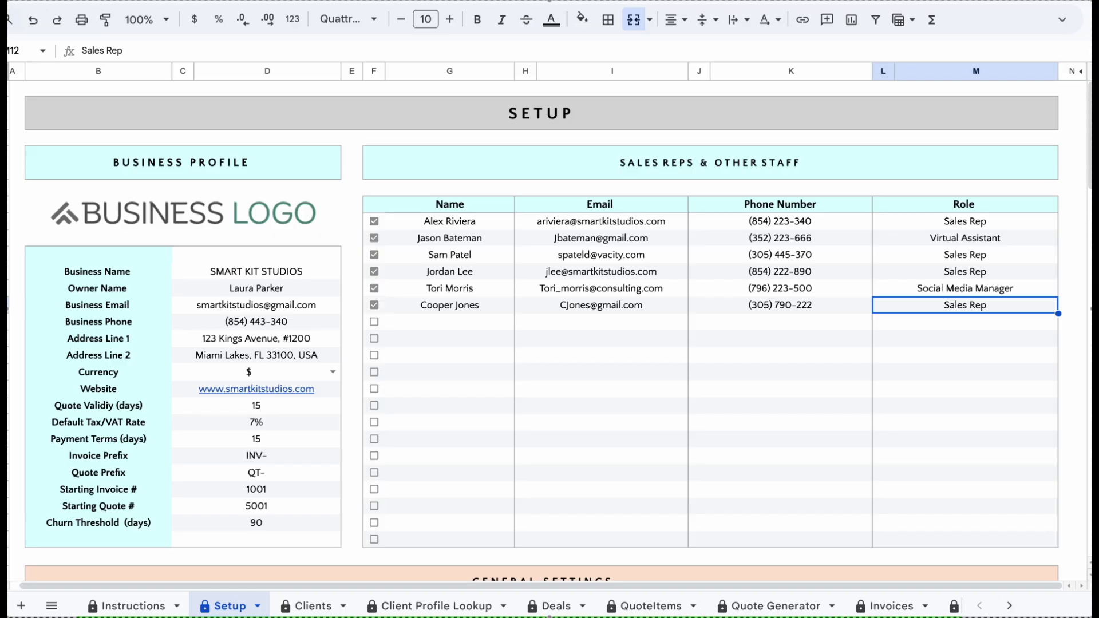
- Untick the checkboxes of the last three listed staff members and tick them again
left_click(375, 305)
left_click(376, 290)
left_click(375, 273)
left_click(374, 272)
left_click(375, 289)
left_click(375, 306)
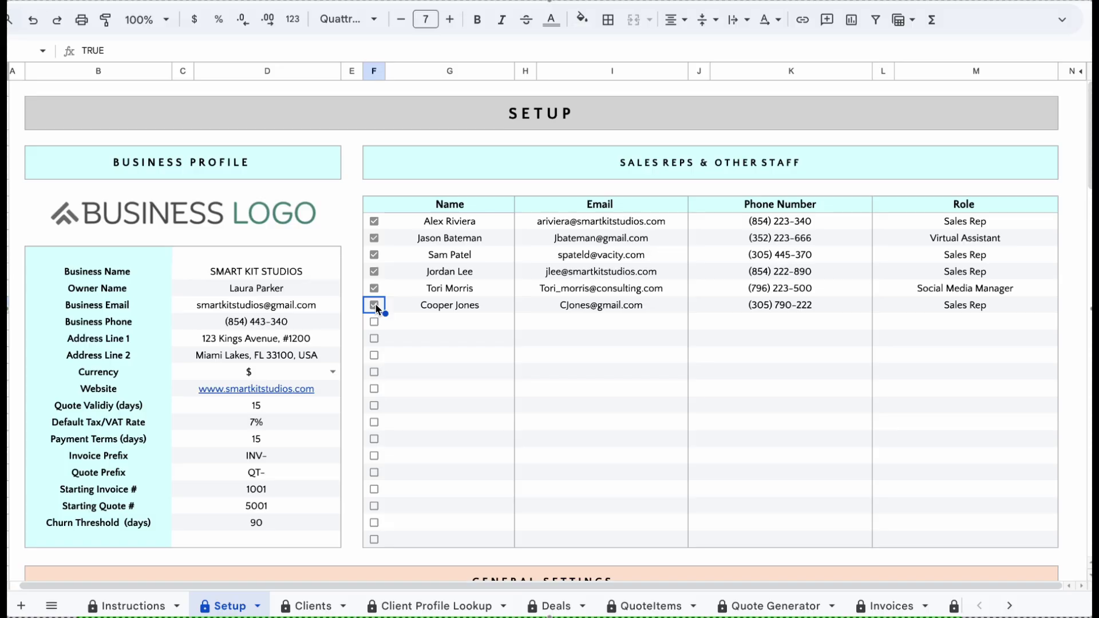
- Examine the grey-headed Sales Stages and Invoice Status lists in General Settings, highlighting each whole list
scroll(376, 307, "down", 4)
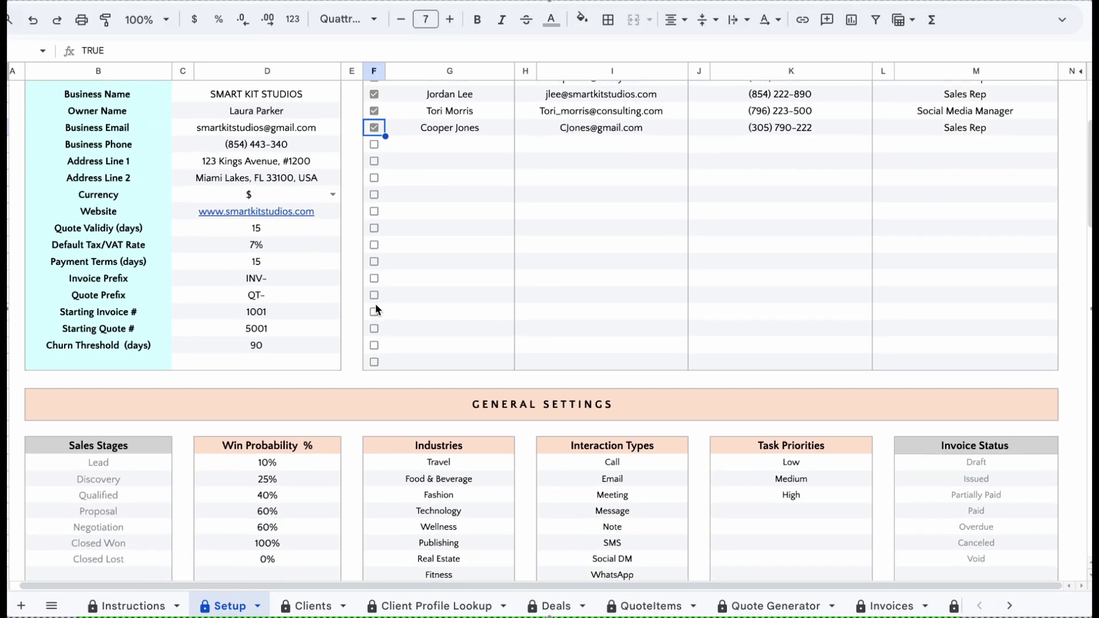
scroll(376, 307, "down", 5)
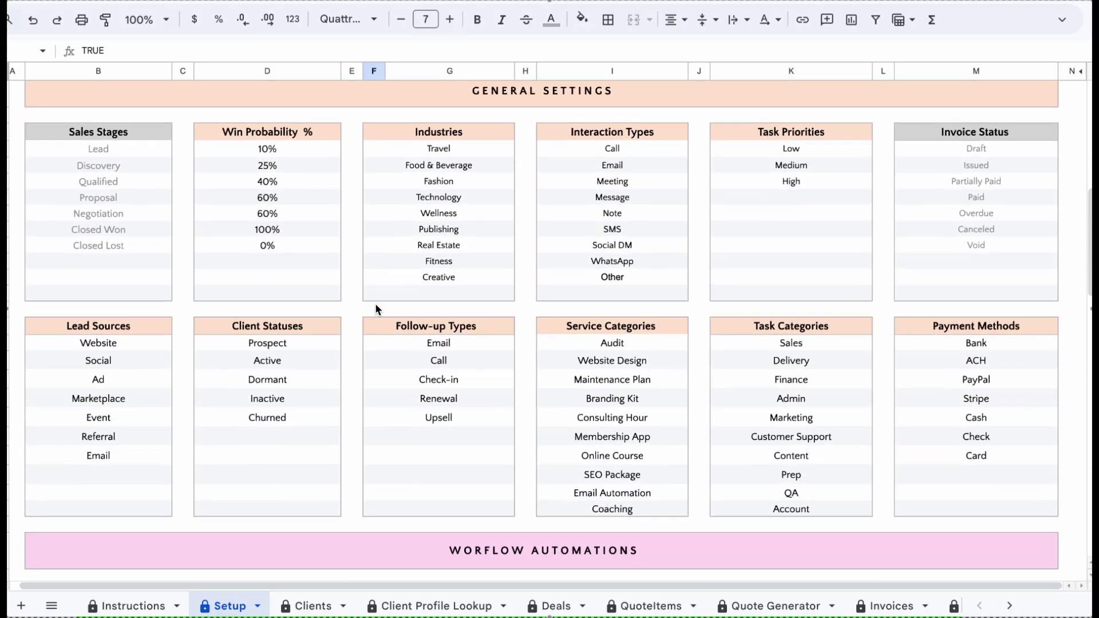
scroll(376, 309, "up", 1)
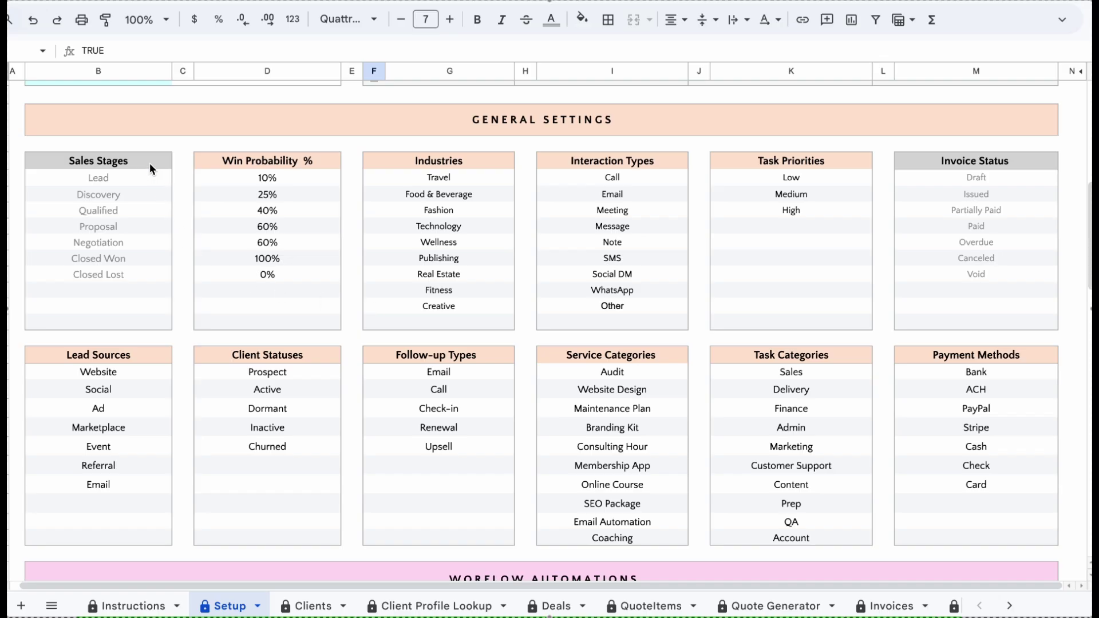
left_click_drag(148, 163, 137, 321)
left_click_drag(893, 161, 904, 328)
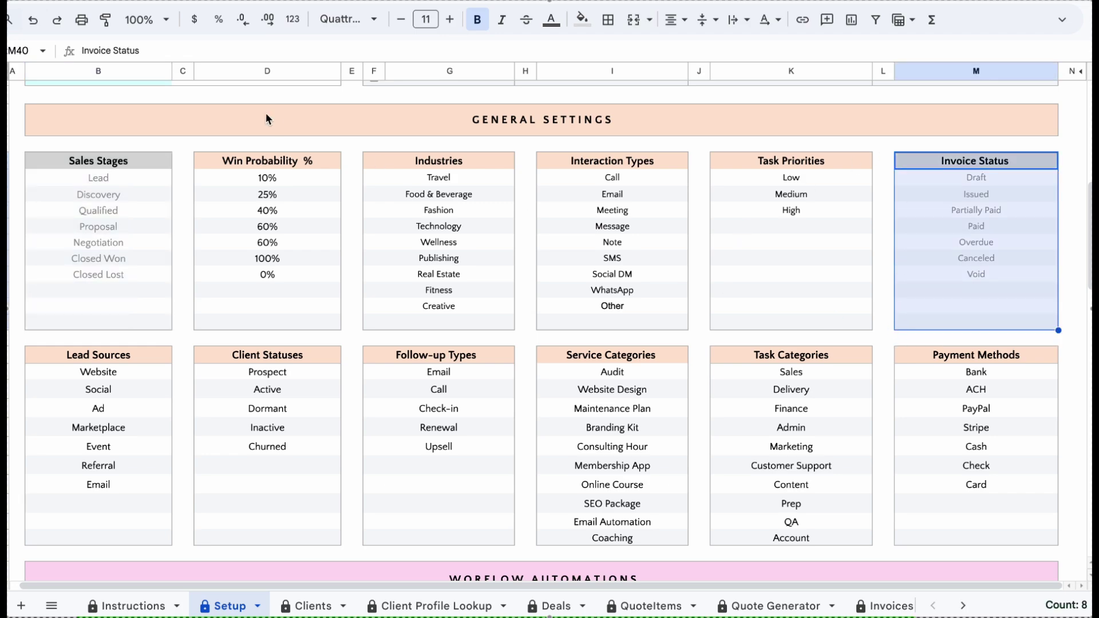
- Review the orange-headed General Settings lists one by one, from Win Probability % and Industries to Task Categories and Payment Methods
left_click(204, 163)
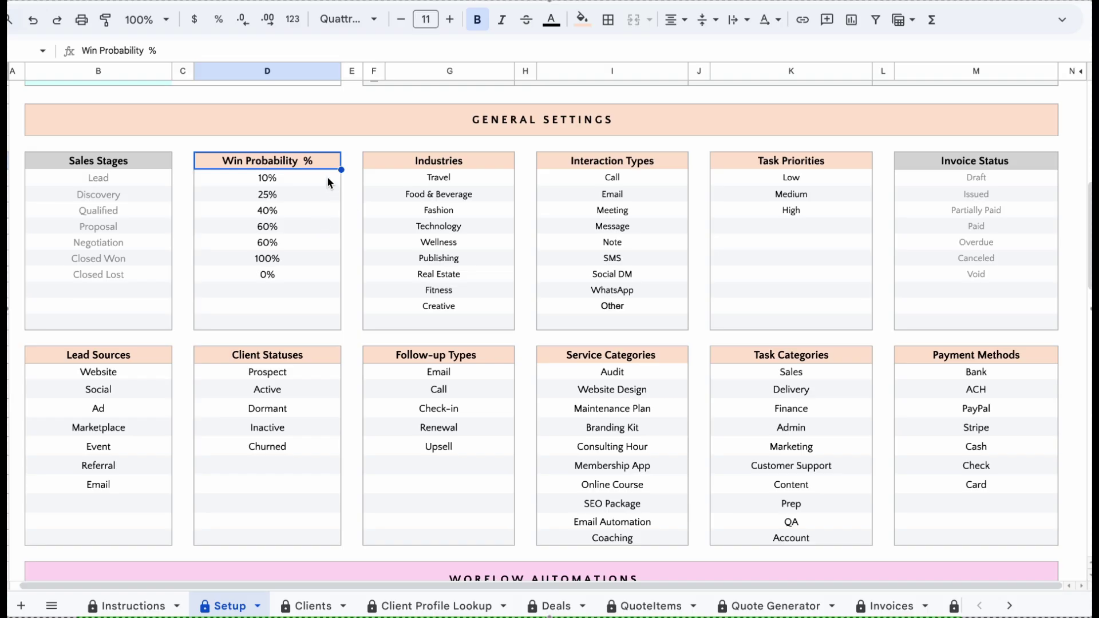
left_click(392, 165)
left_click(559, 167)
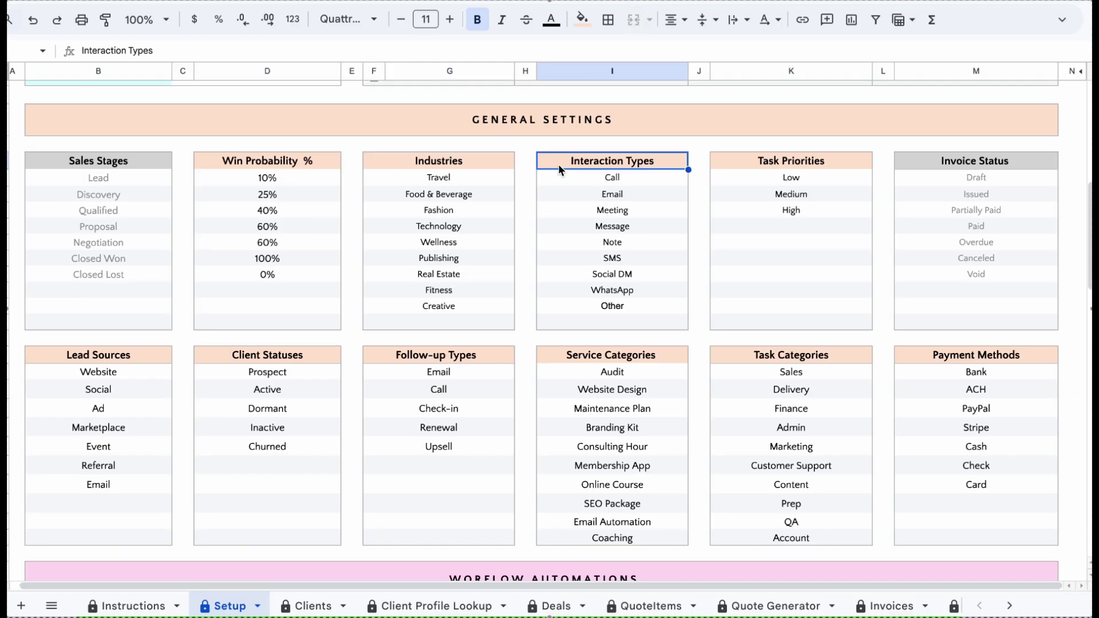
left_click(712, 166)
left_click(154, 356)
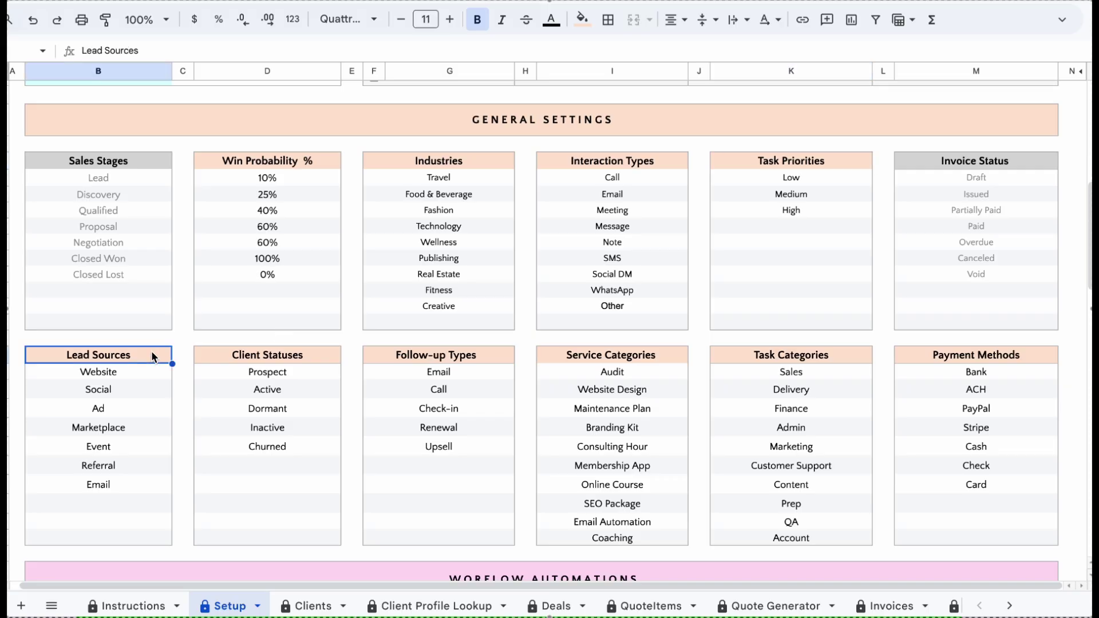
left_click(219, 356)
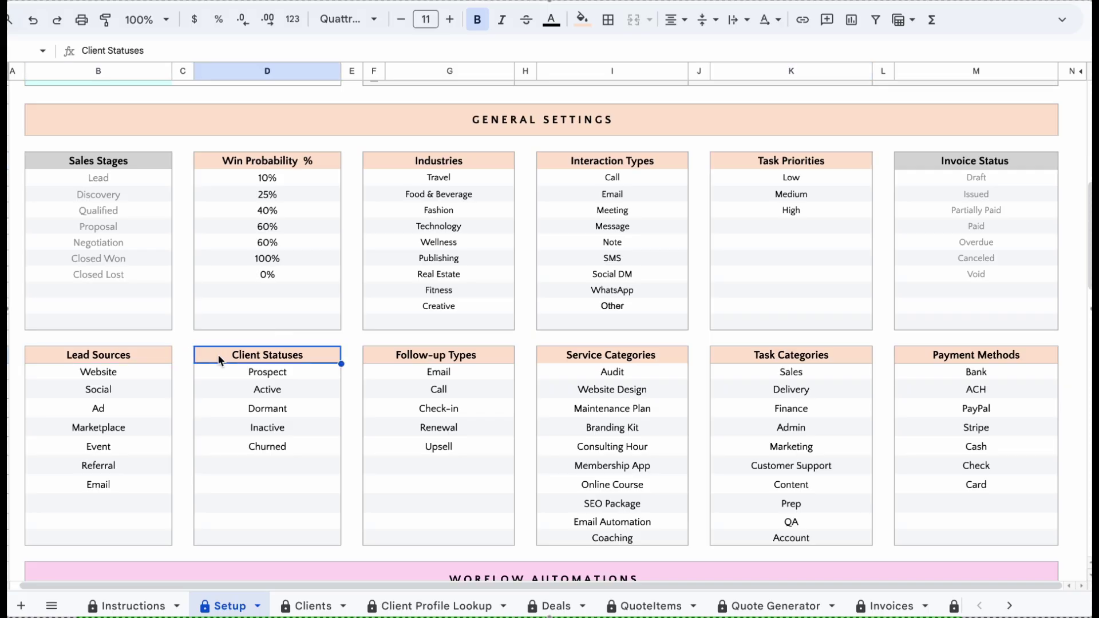
left_click(385, 363)
left_click(566, 358)
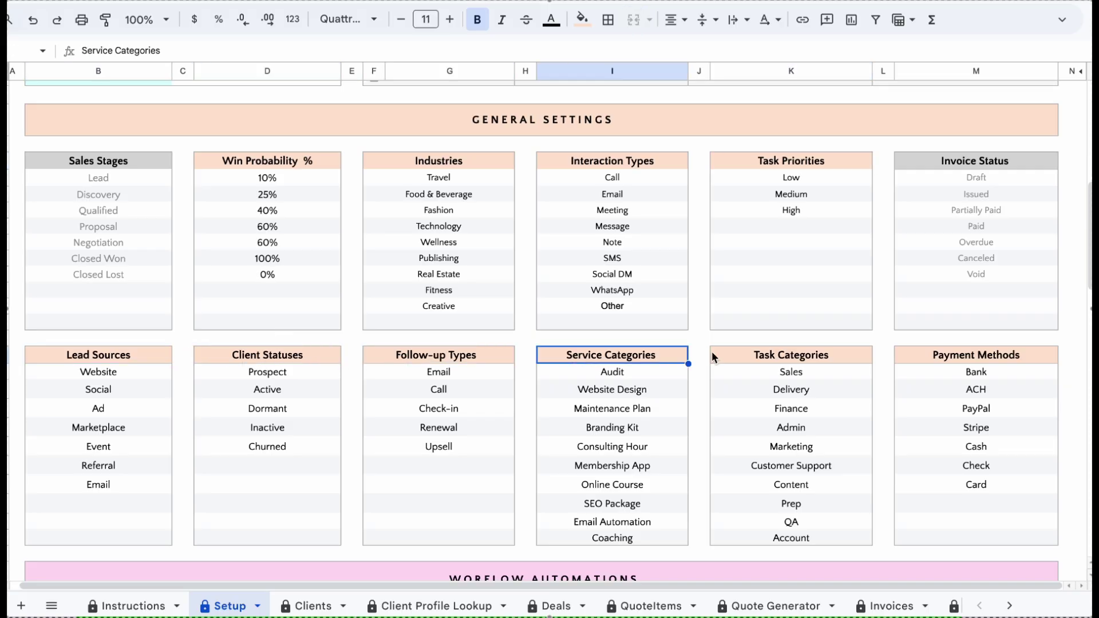
left_click(724, 363)
left_click(905, 356)
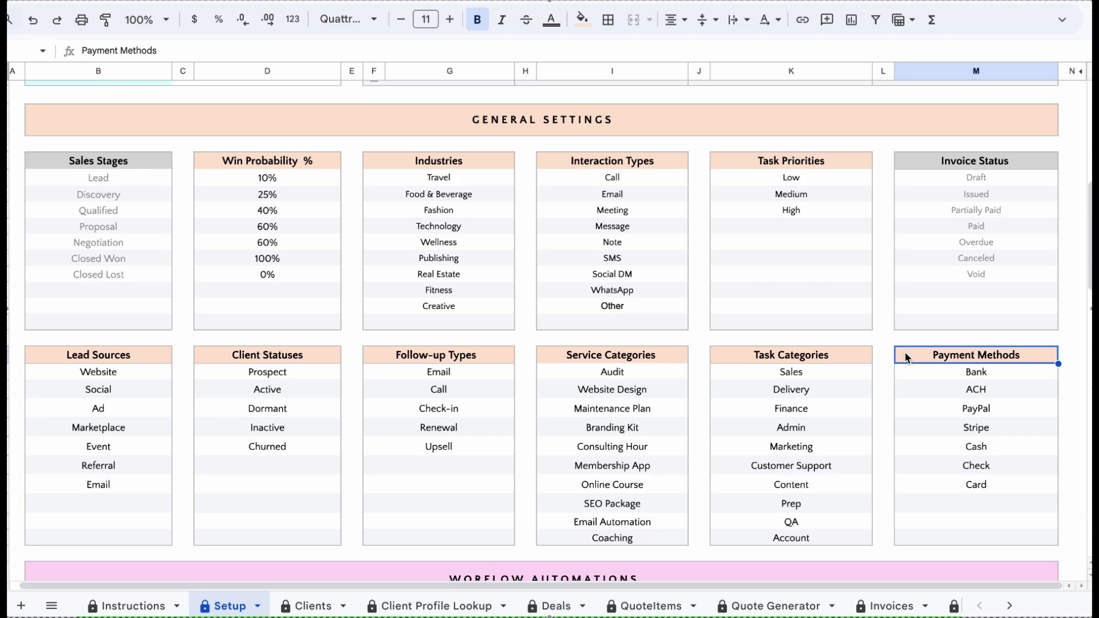
- Read the pop-up notes for the first three workflow automations and highlight the Notes descriptions of all the actions
scroll(906, 354, "down", 5)
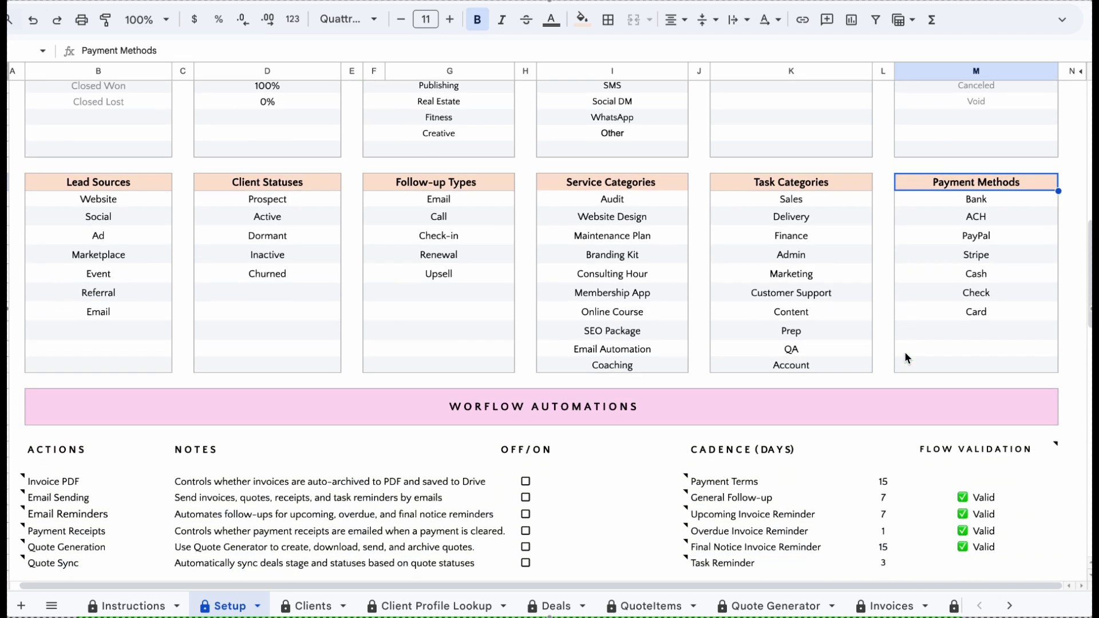
scroll(905, 353, "down", 5)
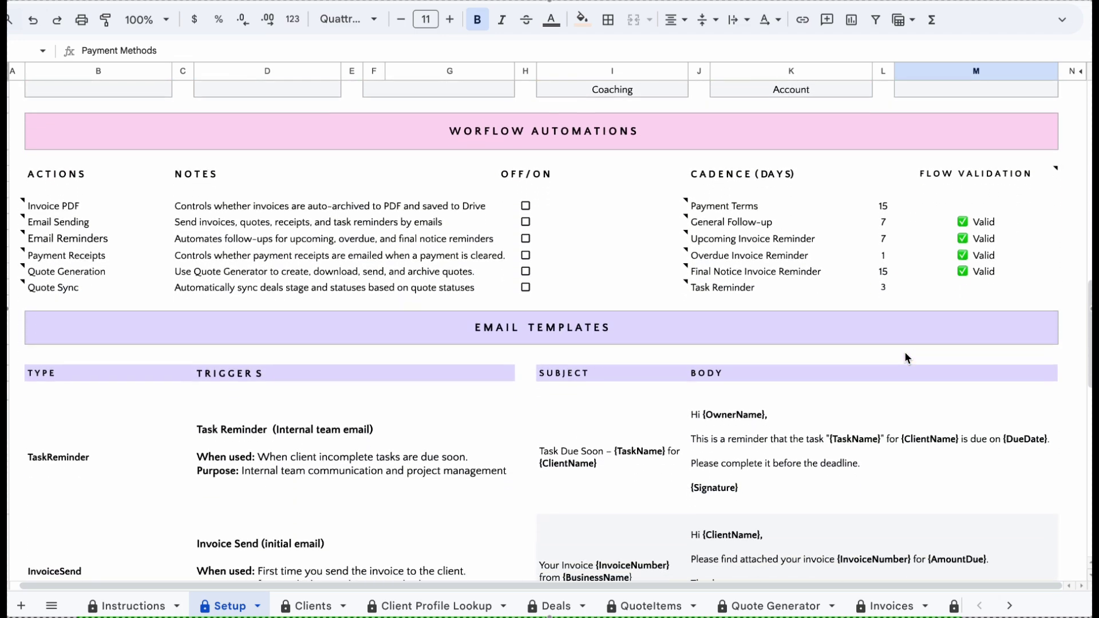
scroll(904, 351, "up", 4)
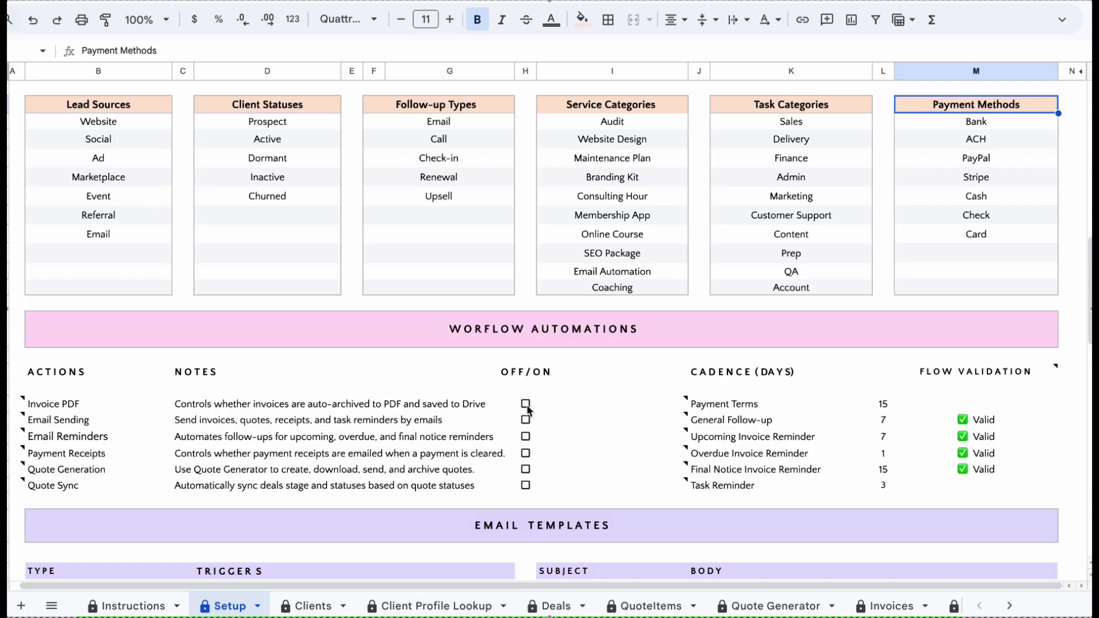
left_click(18, 403)
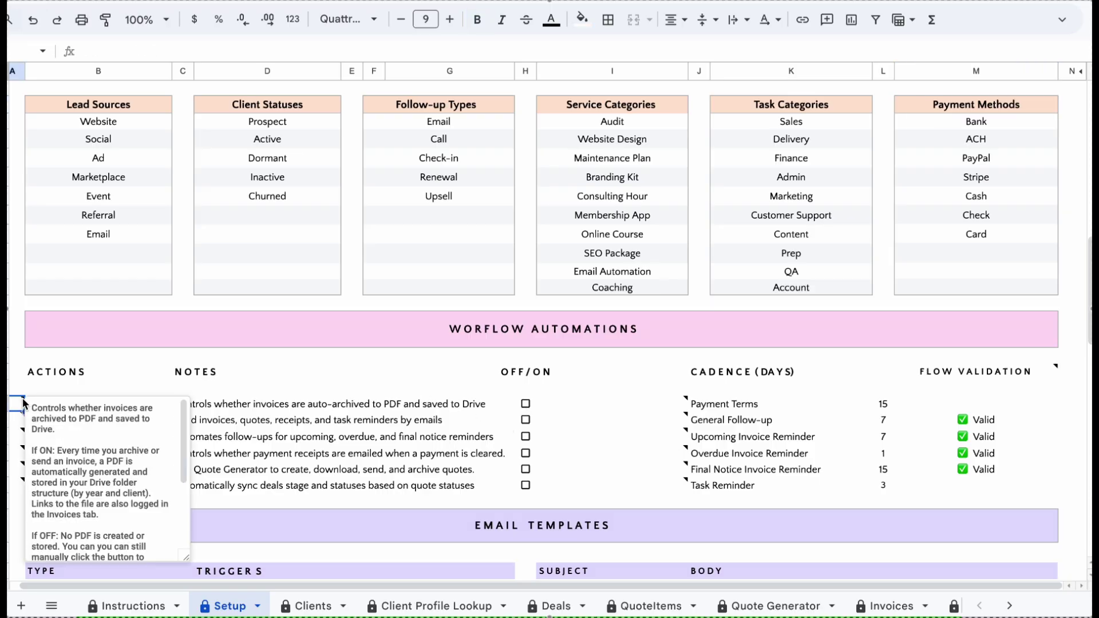
left_click(22, 420)
left_click(21, 439)
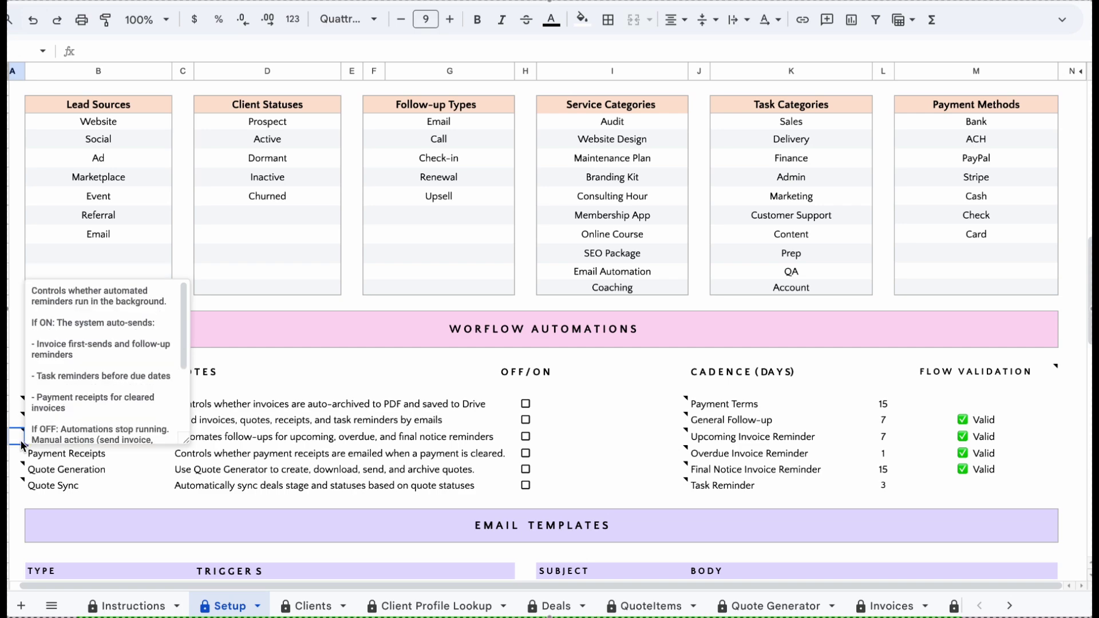
left_click_drag(270, 409, 292, 480)
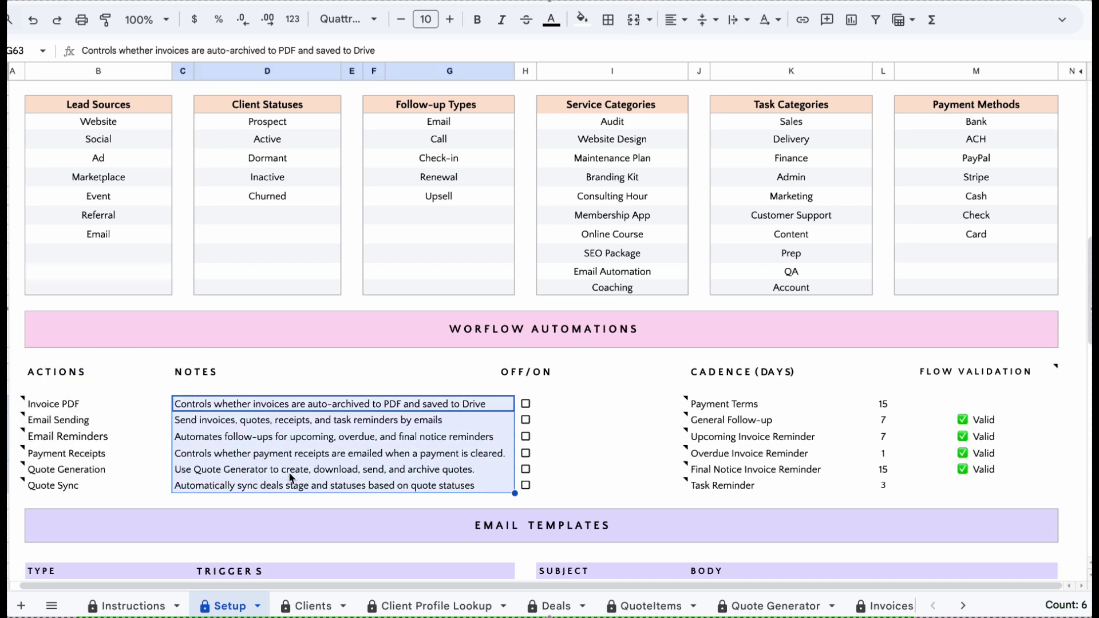
- Turn on the Invoice PDF, Email Sending and Email Reminders automations, and turn them back off
left_click(526, 404)
left_click(525, 420)
left_click(526, 439)
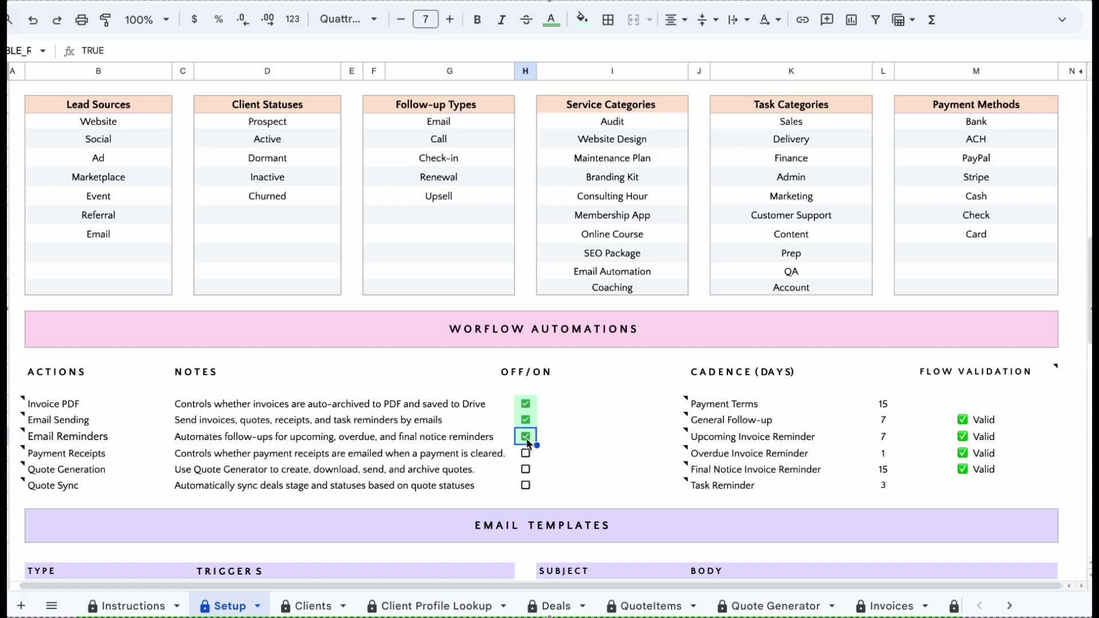
left_click(525, 424)
left_click(525, 404)
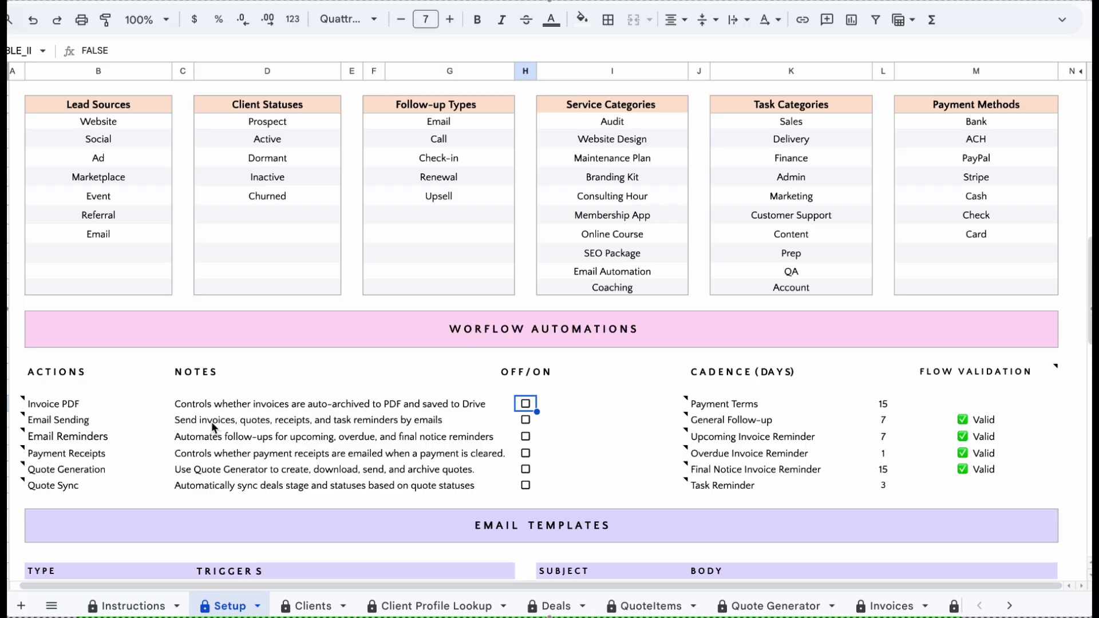
- Turn on the Invoice PDF, Email Sending, Quote Generation and Quote Sync workflow automations
left_click(525, 403)
left_click(526, 420)
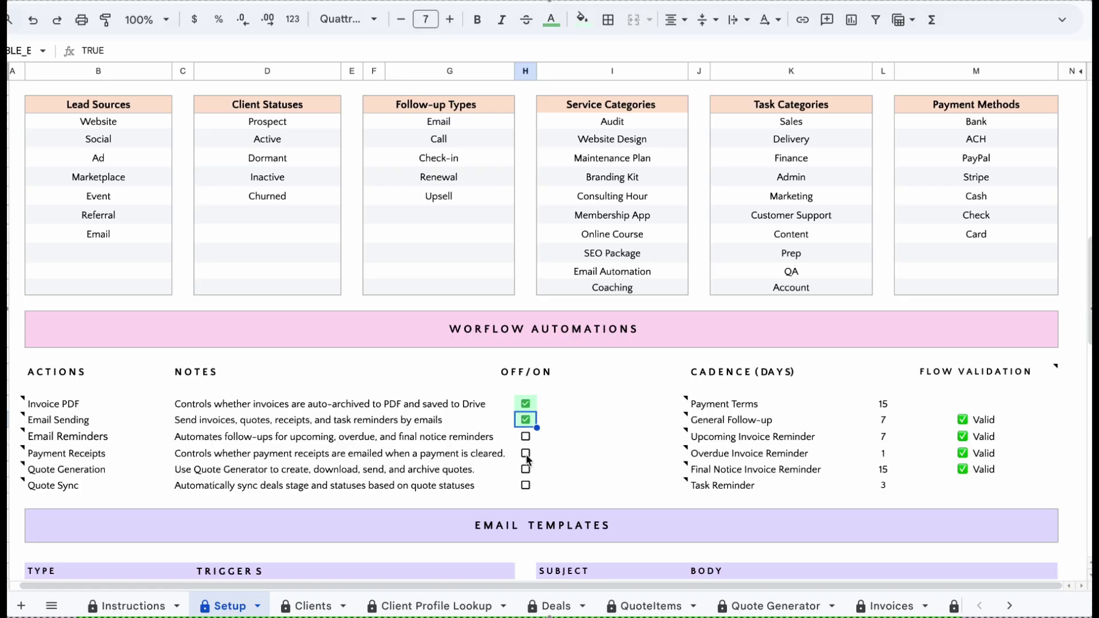
left_click(525, 469)
left_click(525, 485)
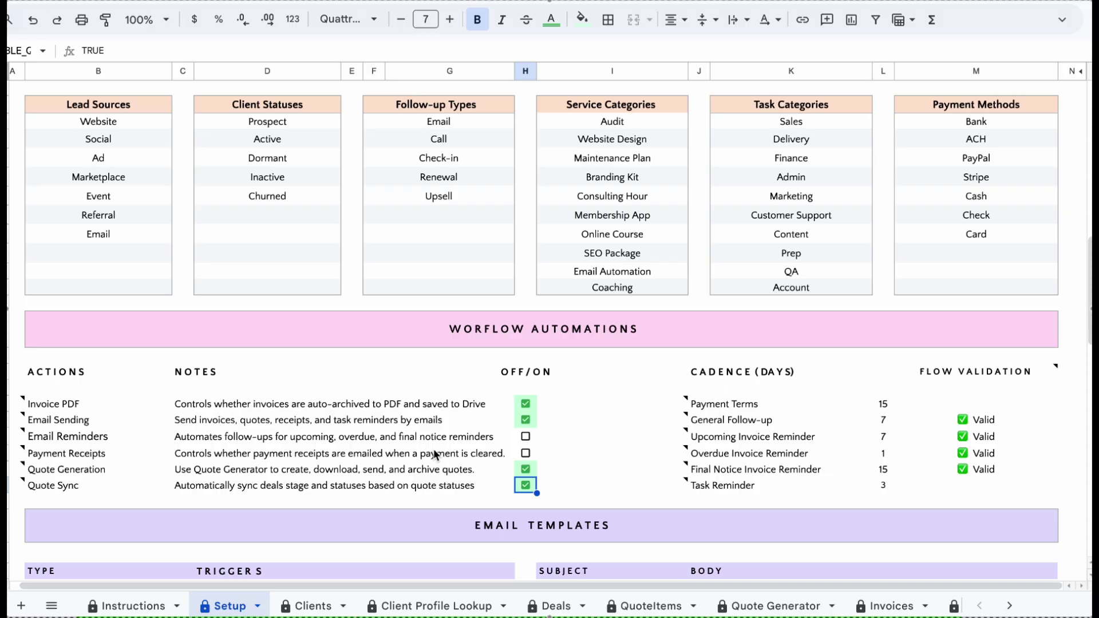
- Highlight all the Cadence (Days) values, and try 4 days for General Follow-up before restoring it to 7
left_click(725, 379)
left_click(887, 376)
left_click_drag(883, 403, 880, 492)
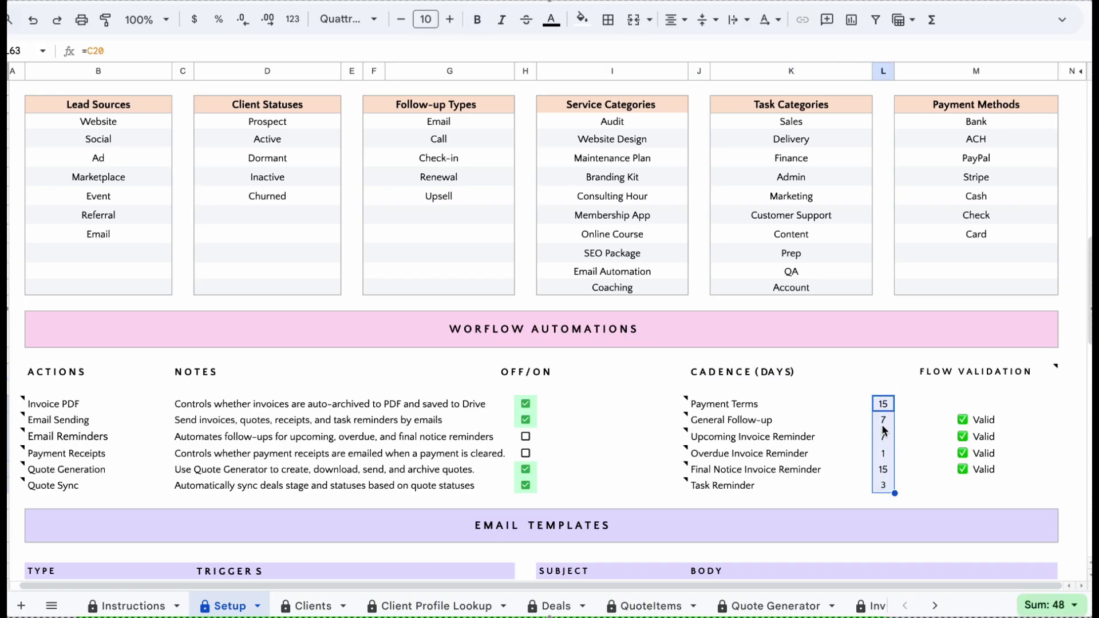
left_click(883, 423)
type("4")
key("Return")
left_click(886, 419)
type("7")
key("Return")
- Set the Final Notice Invoice Reminder and Task Reminder cadences to 3 days each
left_click(883, 475)
key("BackSpace")
key("Return")
left_click(883, 469)
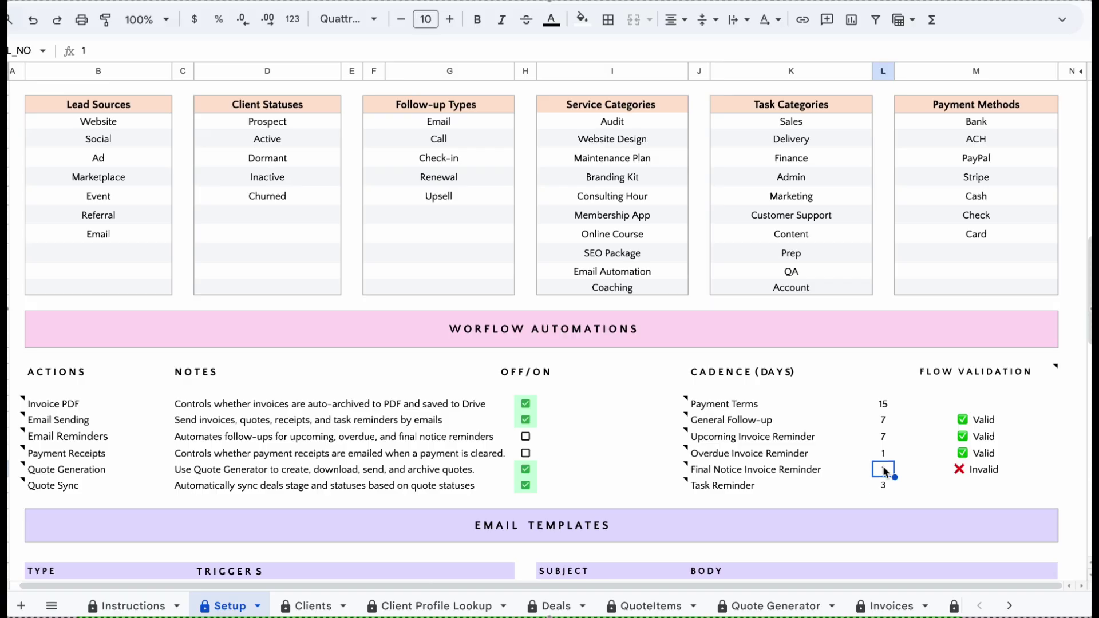
type("3")
key("Return")
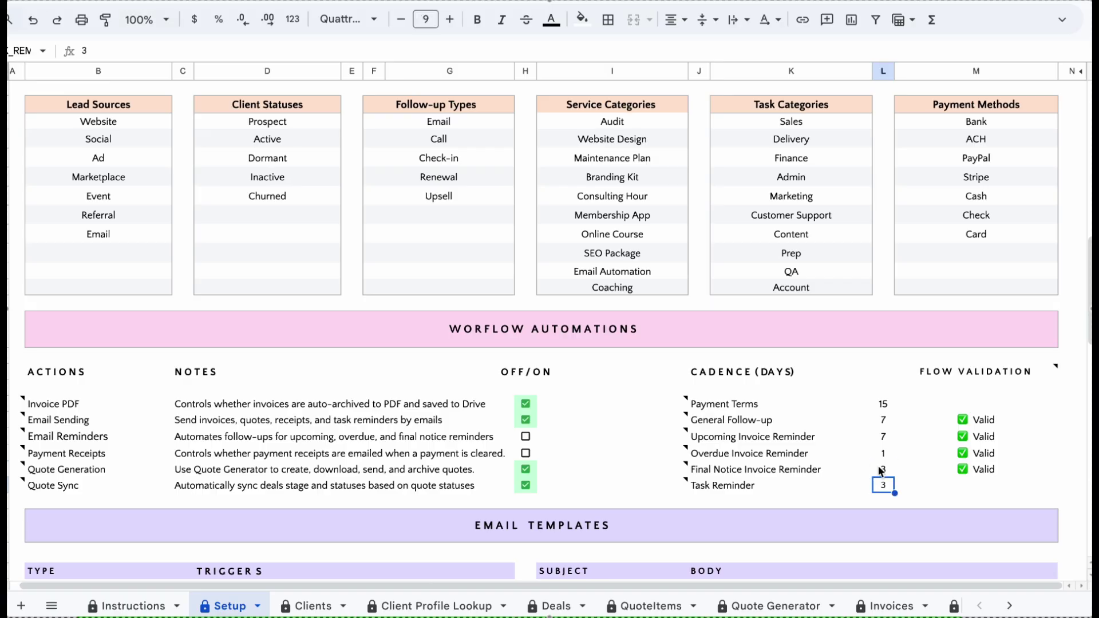
key("BackSpace")
type("13")
key("Return")
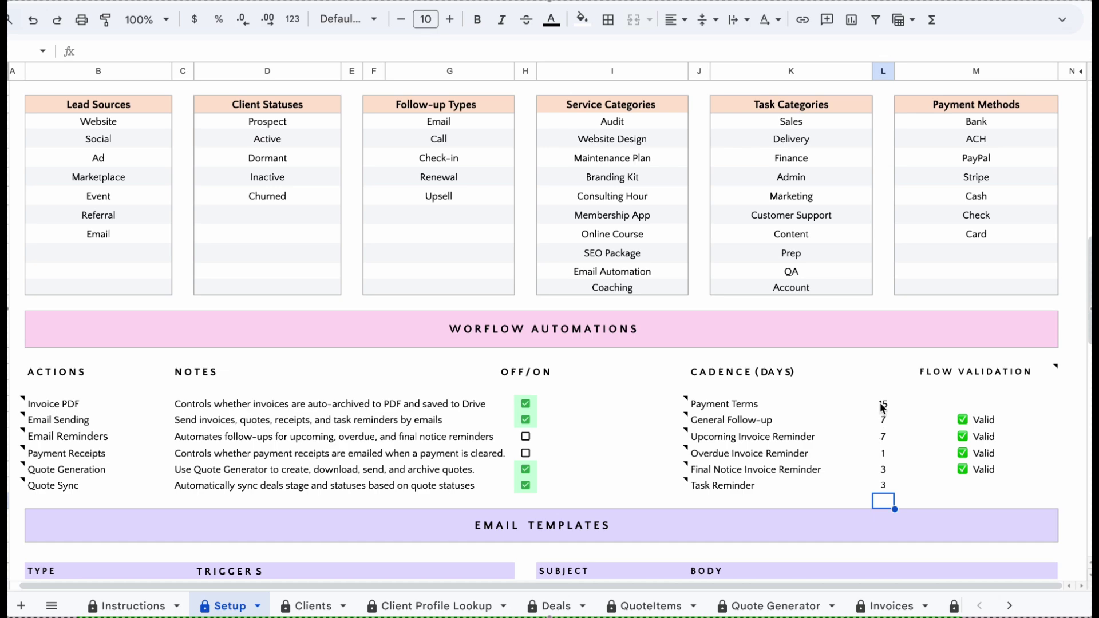
- Look through the Email Templates section from TaskReminder to QuoteSend, including each template's triggers, subject and body
scroll(829, 447, "down", 3)
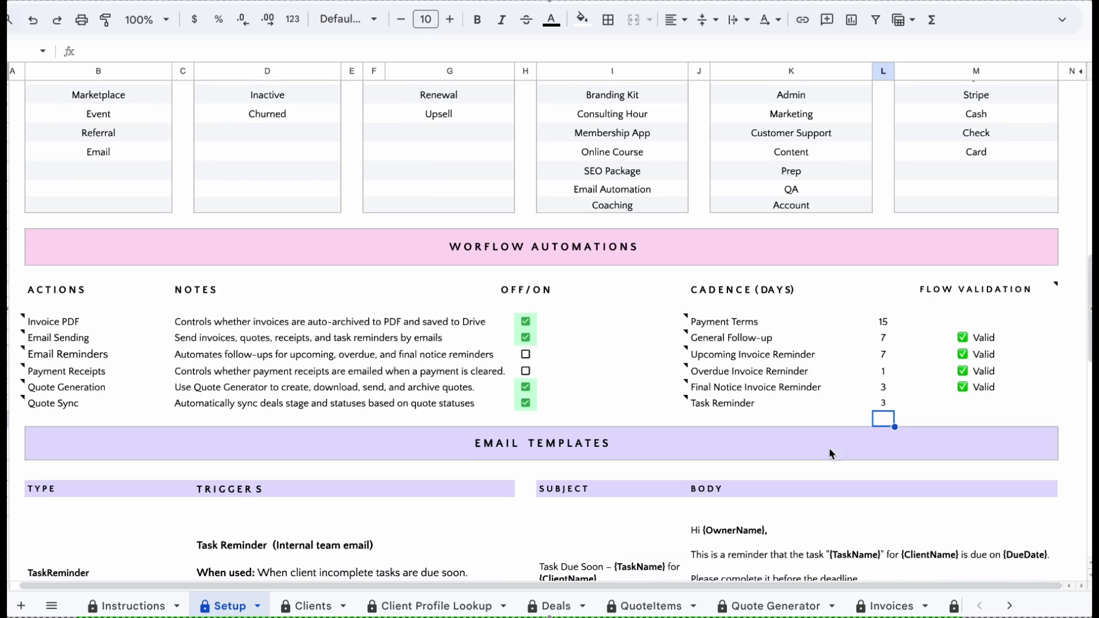
scroll(830, 451, "down", 4)
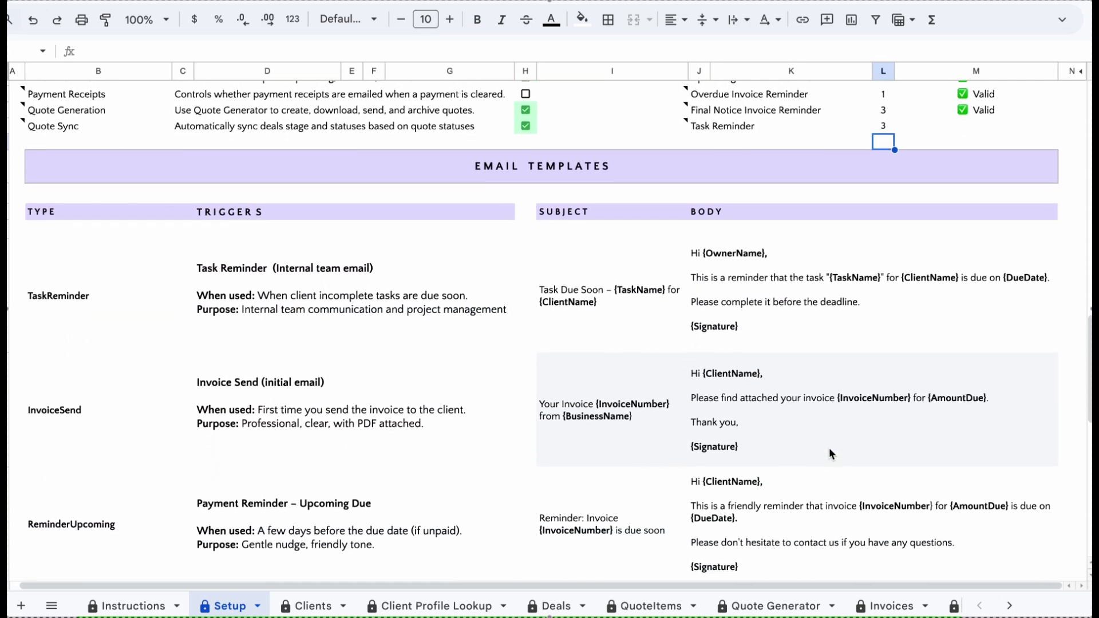
scroll(830, 450, "down", 4)
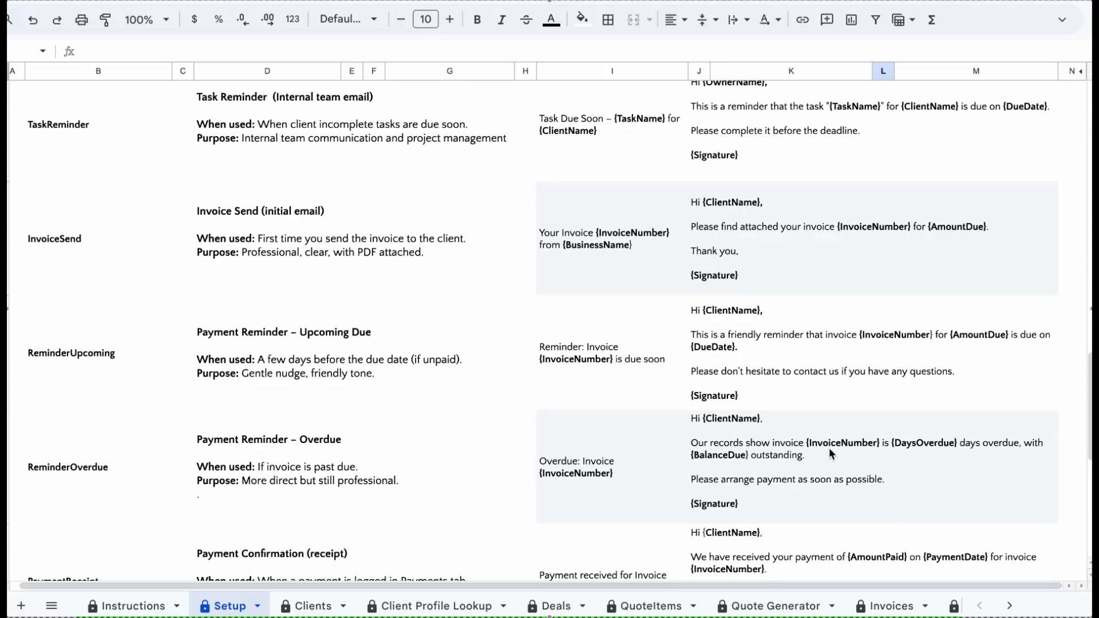
scroll(829, 449, "down", 6)
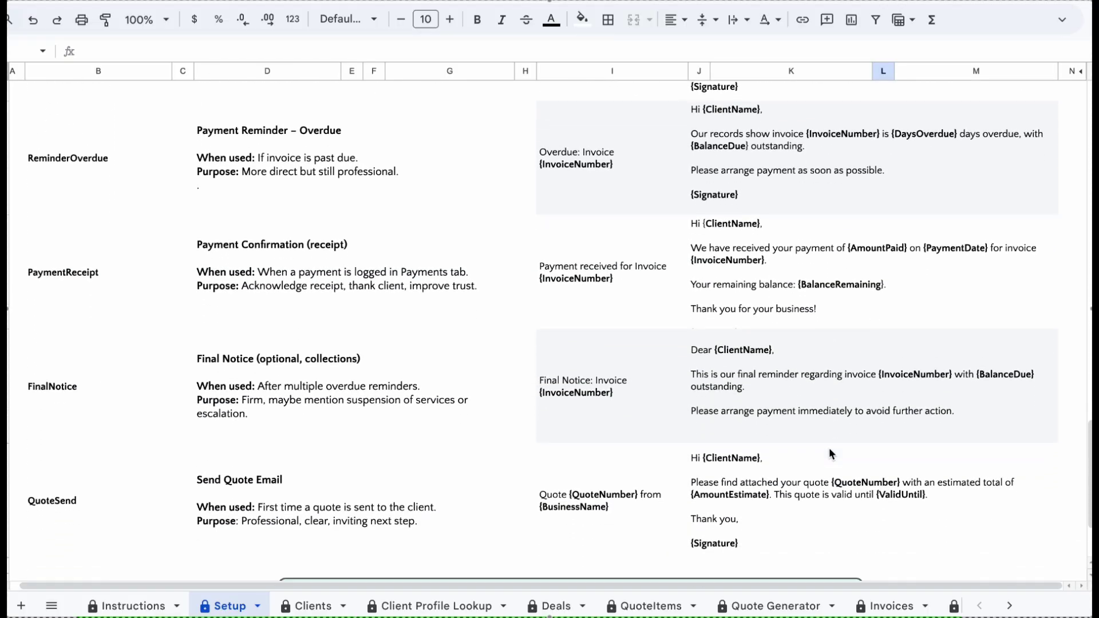
scroll(830, 453, "up", 5)
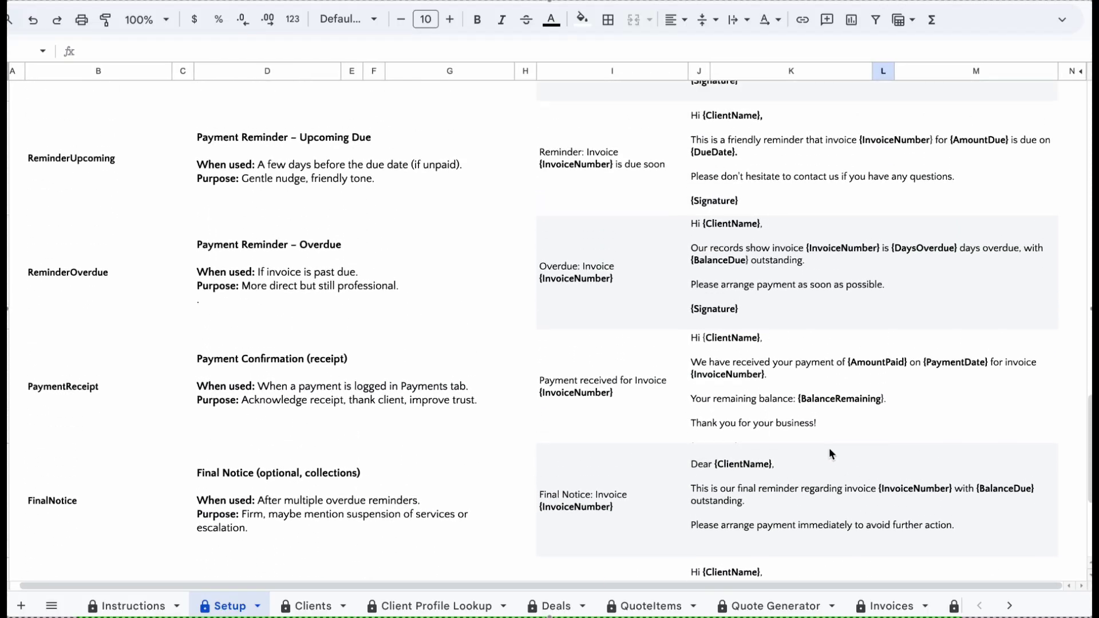
scroll(829, 452, "up", 6)
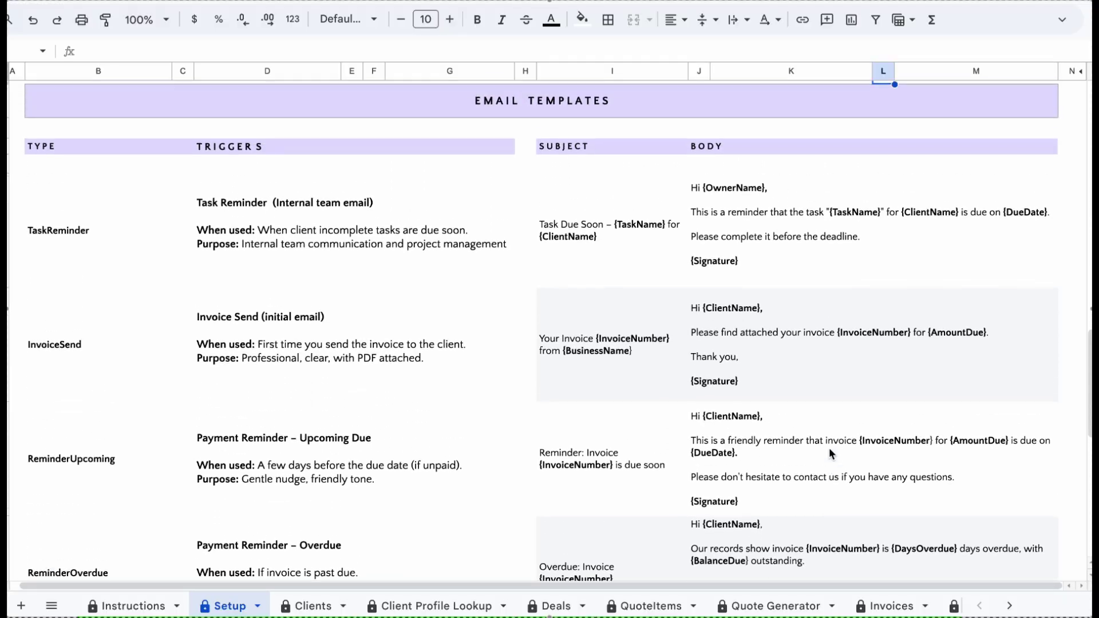
scroll(828, 448, "down", 1)
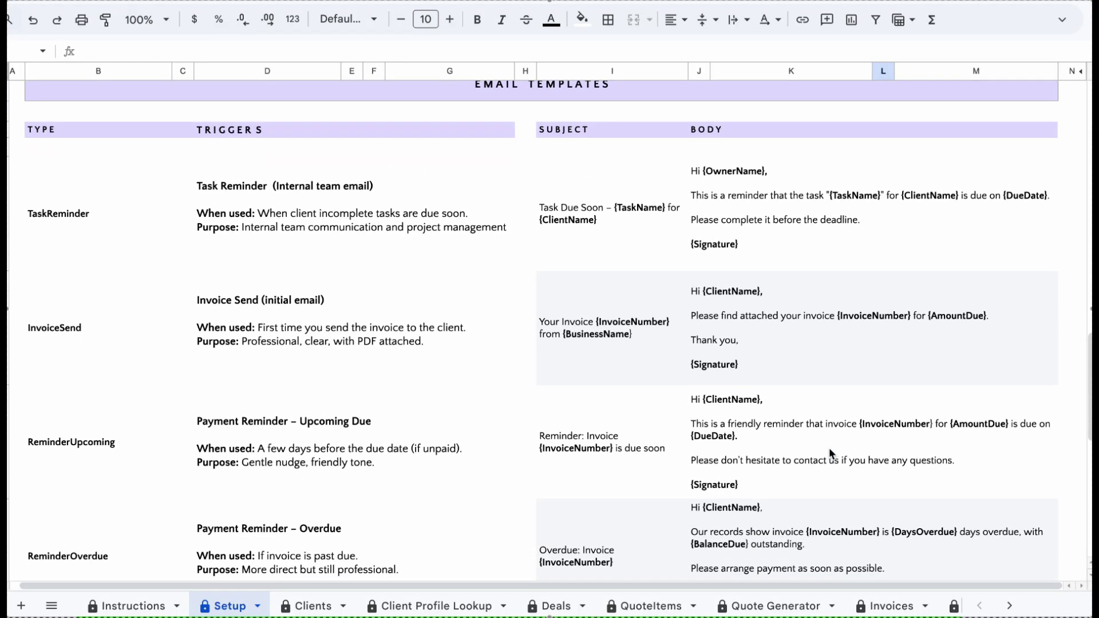
scroll(279, 433, "down", 1)
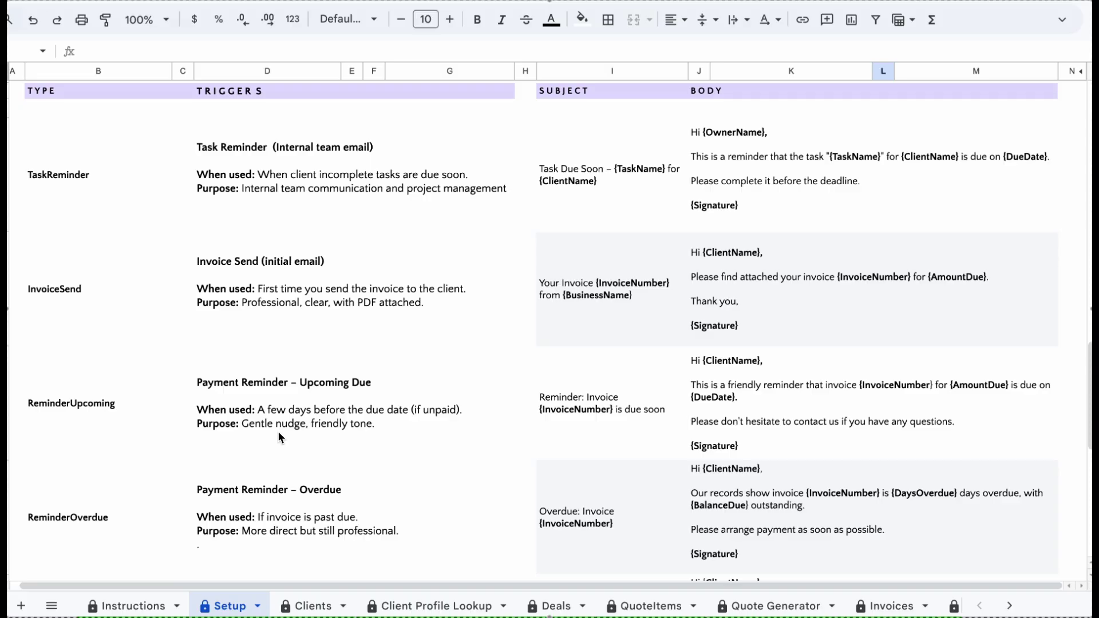
- Go over the Triggers descriptions of the TaskReminder, InvoiceSend and ReminderUpcoming email templates
left_click(290, 177)
left_click(293, 266)
left_click(307, 380)
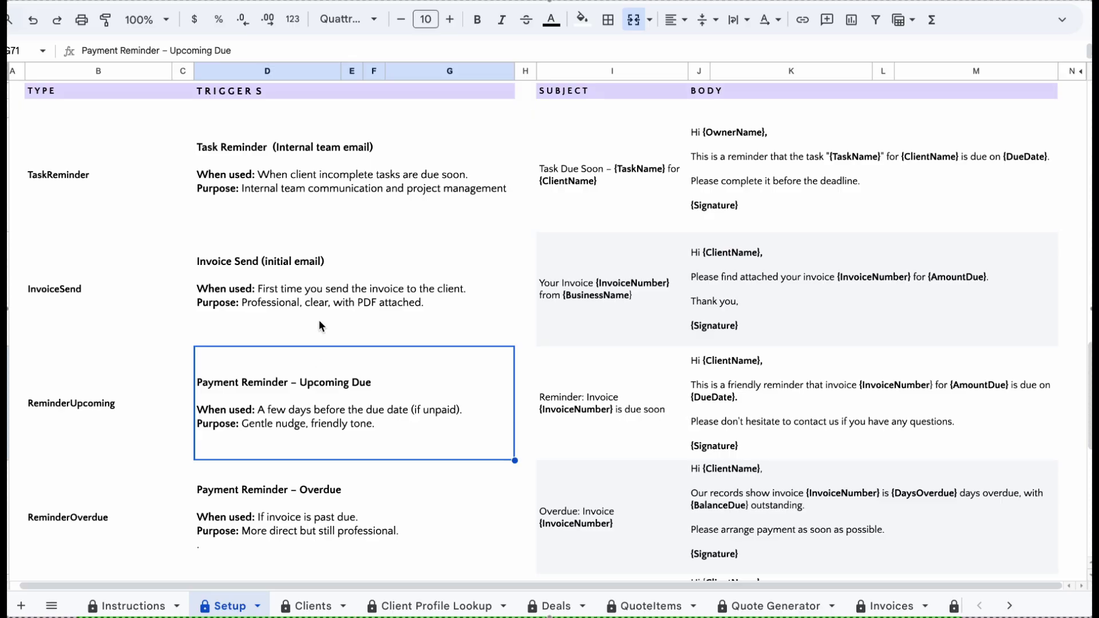
left_click(357, 162)
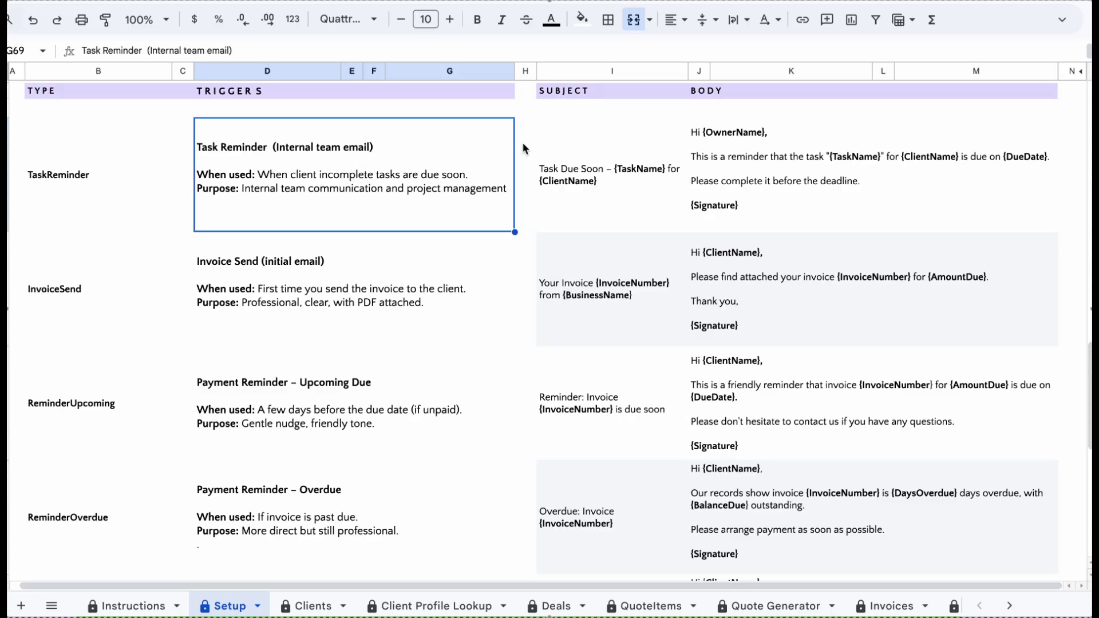
- Open the TaskReminder subject for editing without changing it, and inspect the InvoiceSend and ReminderUpcoming subject and body cells
double_click(607, 175)
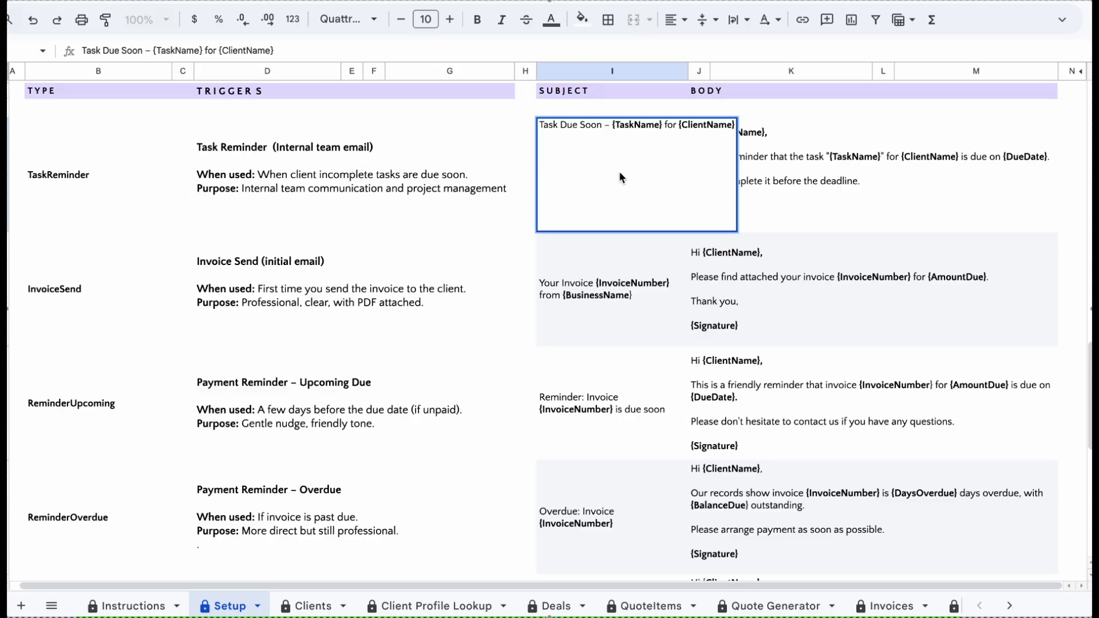
left_click(575, 247)
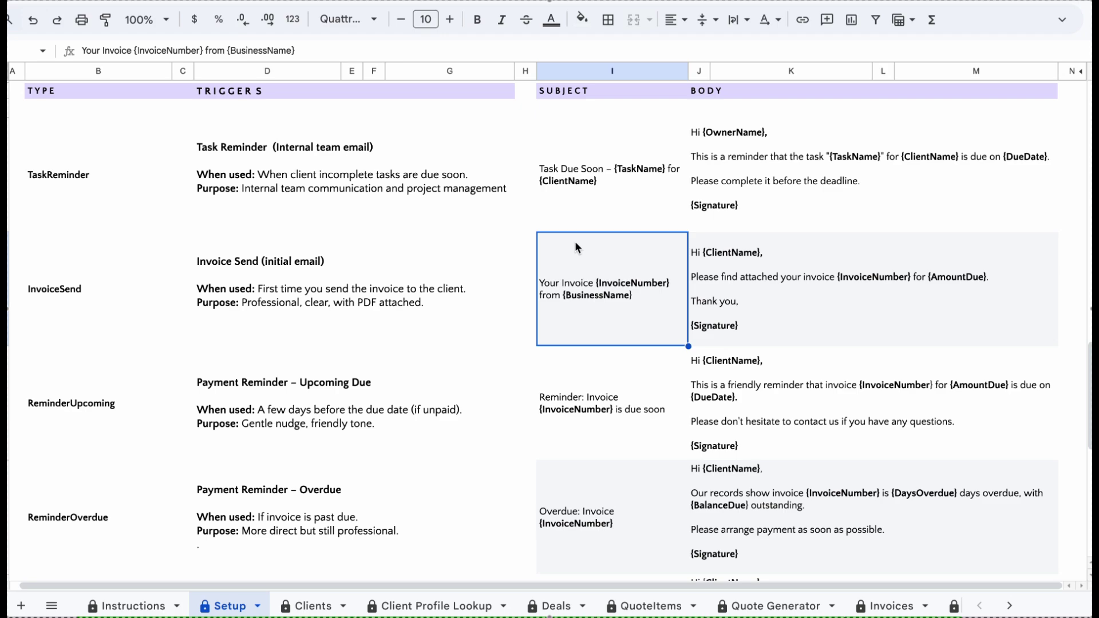
left_click(739, 267)
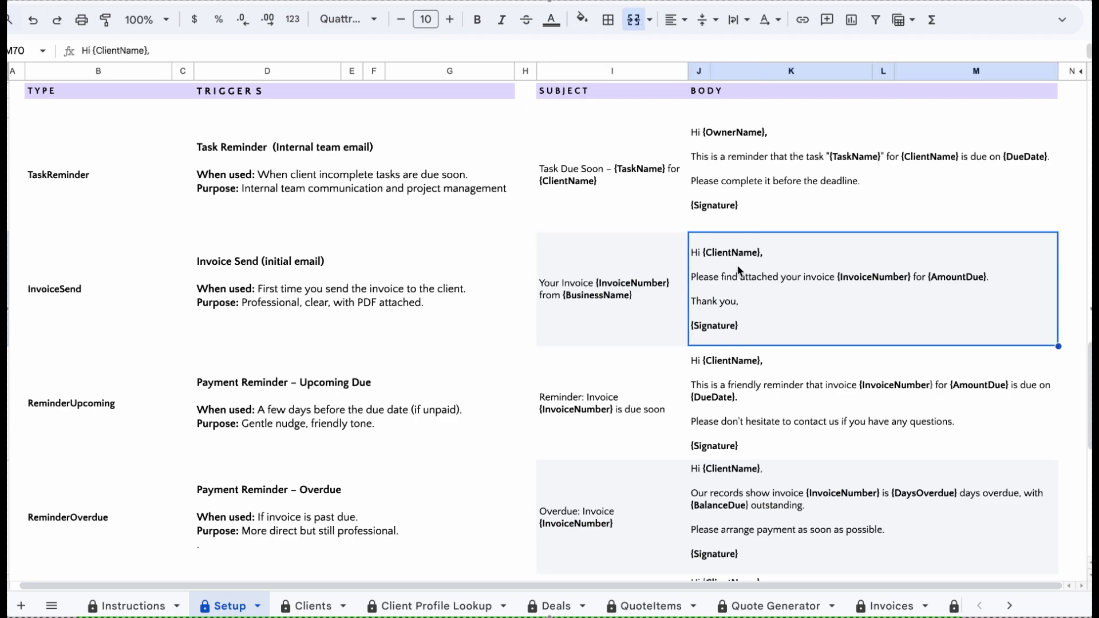
left_click(640, 396)
left_click(723, 411)
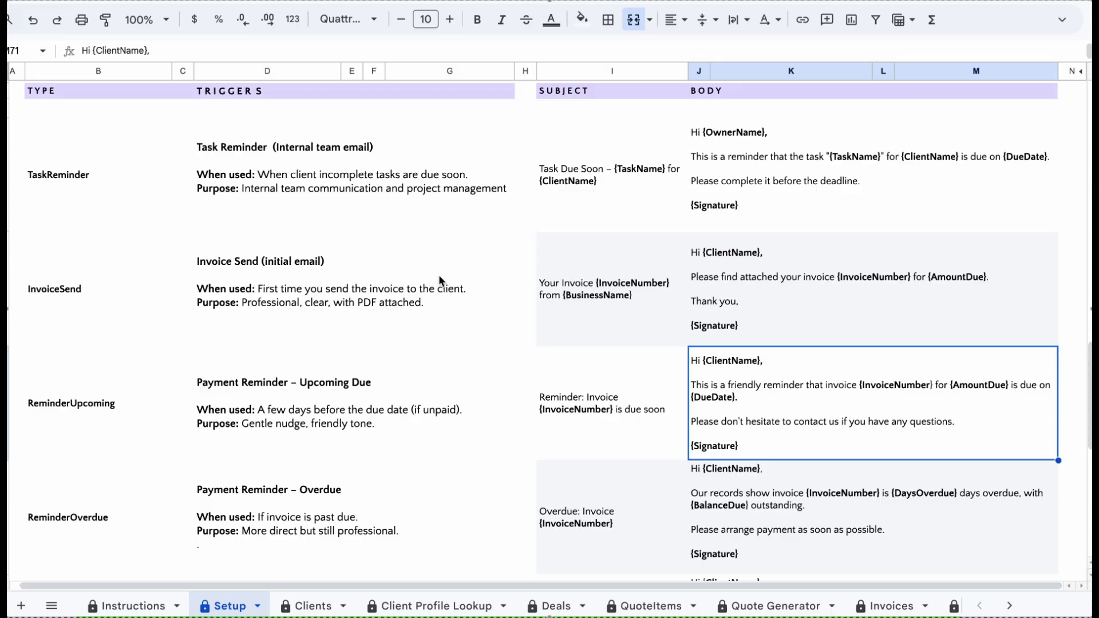
- Turn off the Email Sending workflow automation
scroll(439, 278, "up", 8)
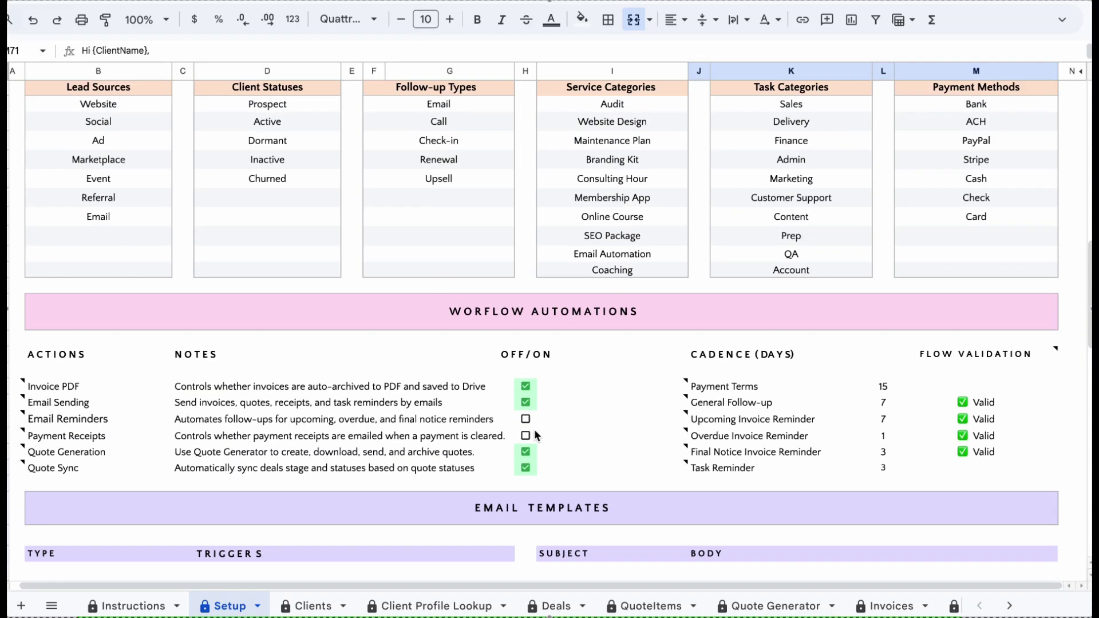
left_click(525, 402)
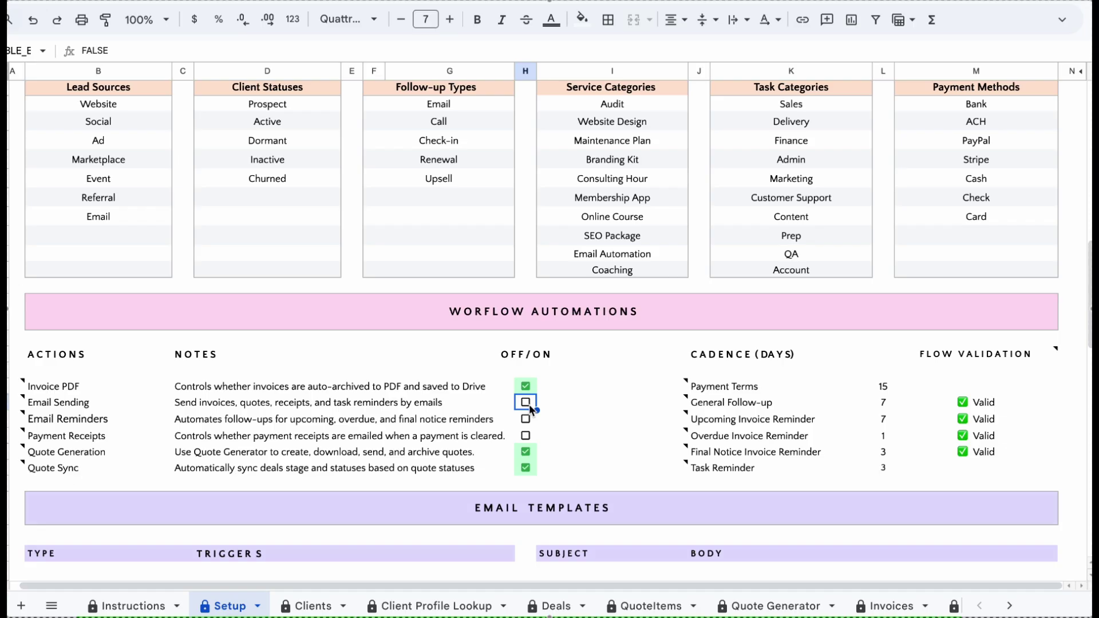
- Start the Validate Setup check below the email templates and cancel its running script
scroll(530, 408, "down", 5)
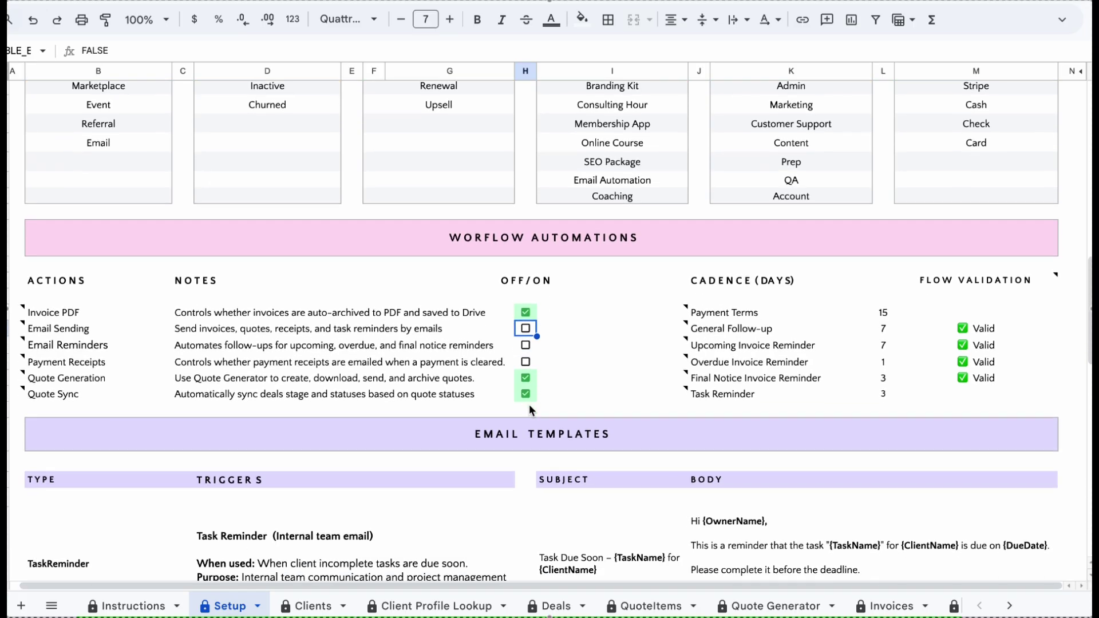
scroll(530, 407, "down", 12)
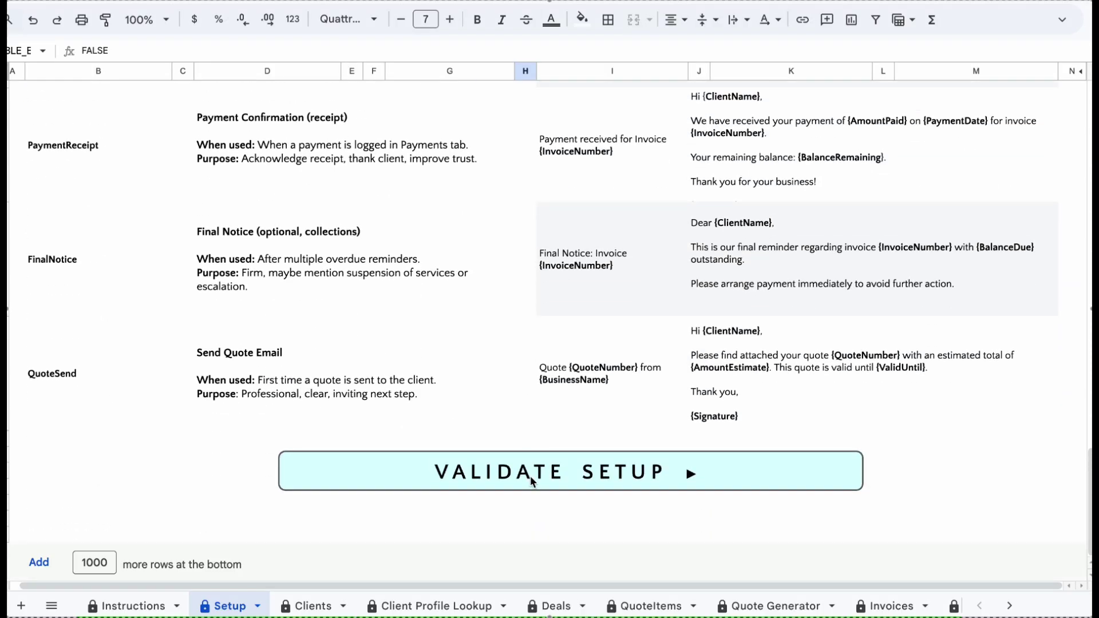
left_click(532, 479)
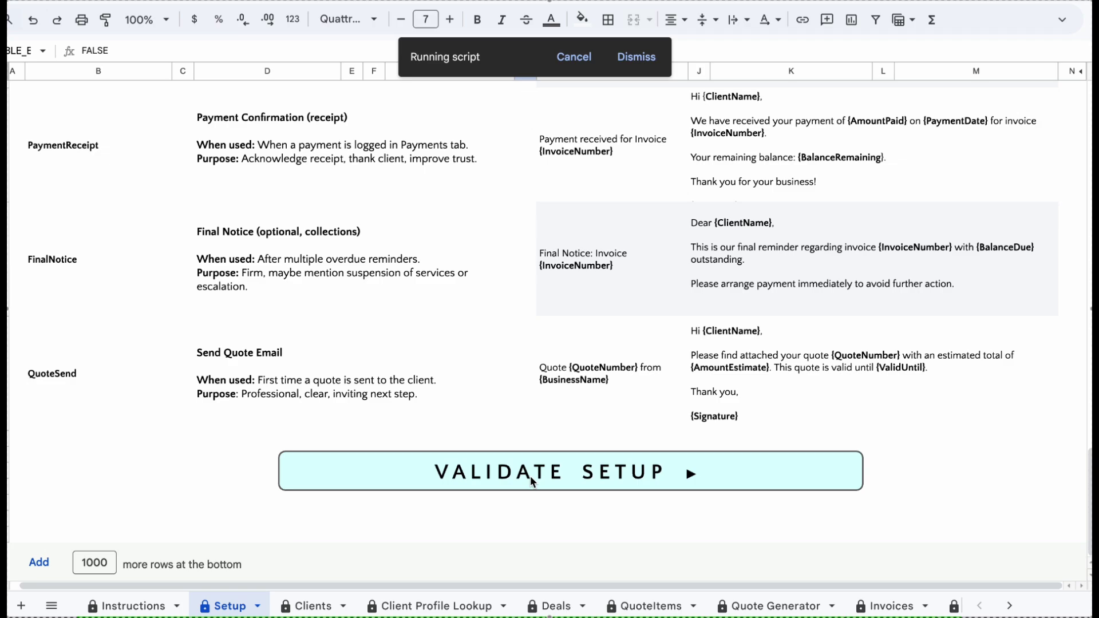
left_click(572, 57)
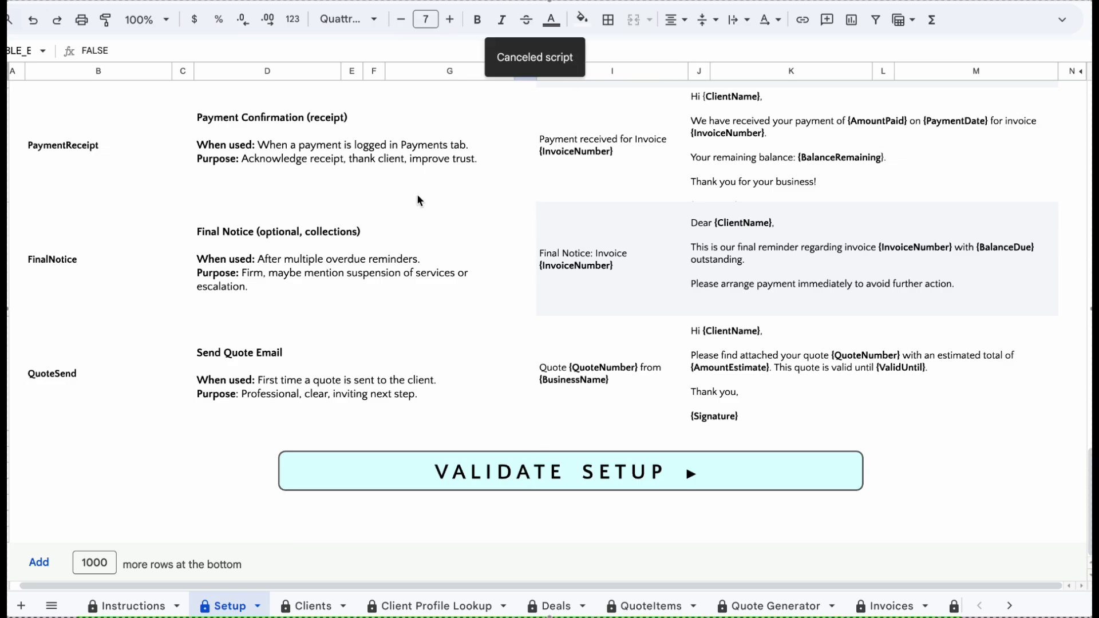
scroll(411, 228, "up", 20)
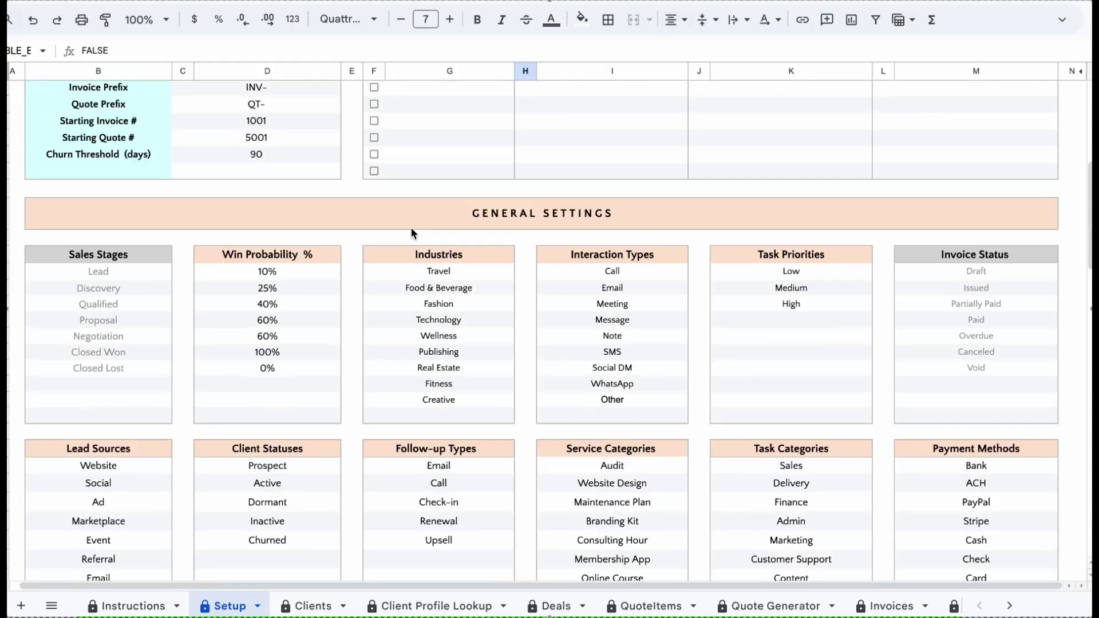
scroll(411, 228, "up", 5)
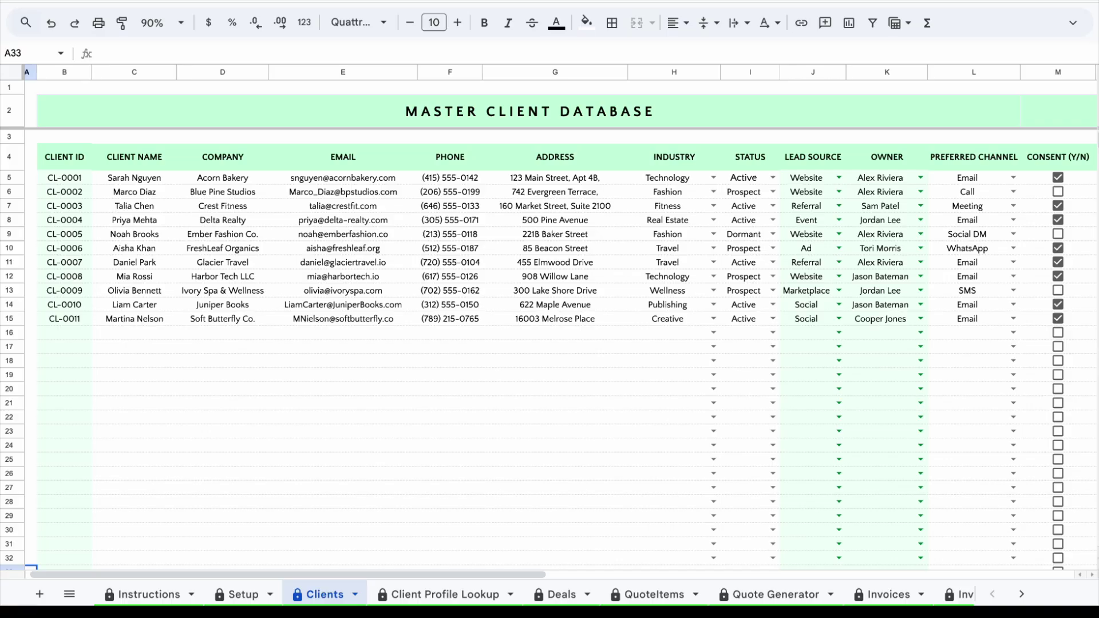
- Review the columns of the Master Client Database on the Clients sheet, from Client ID through to Churn Risk
scroll(503, 226, "right", 3)
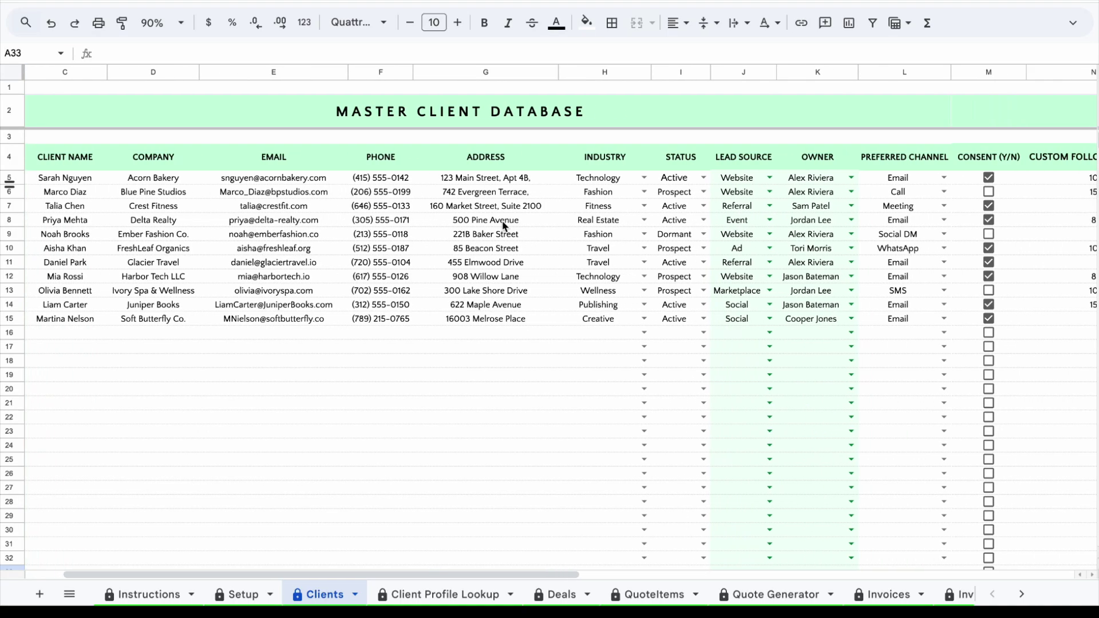
scroll(504, 226, "right", 5)
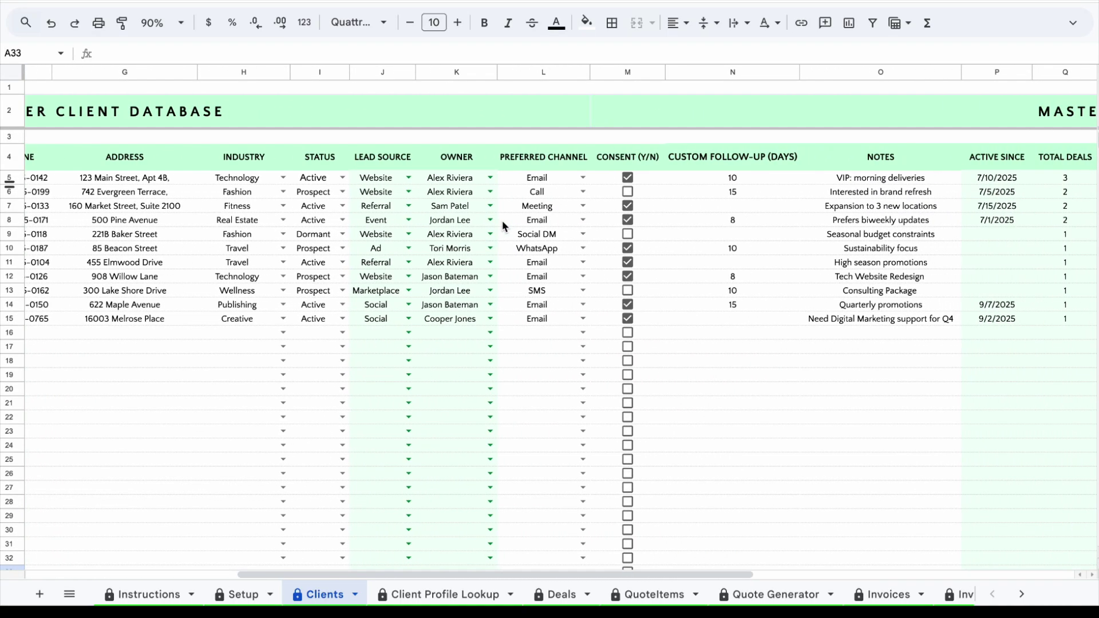
scroll(504, 226, "right", 6)
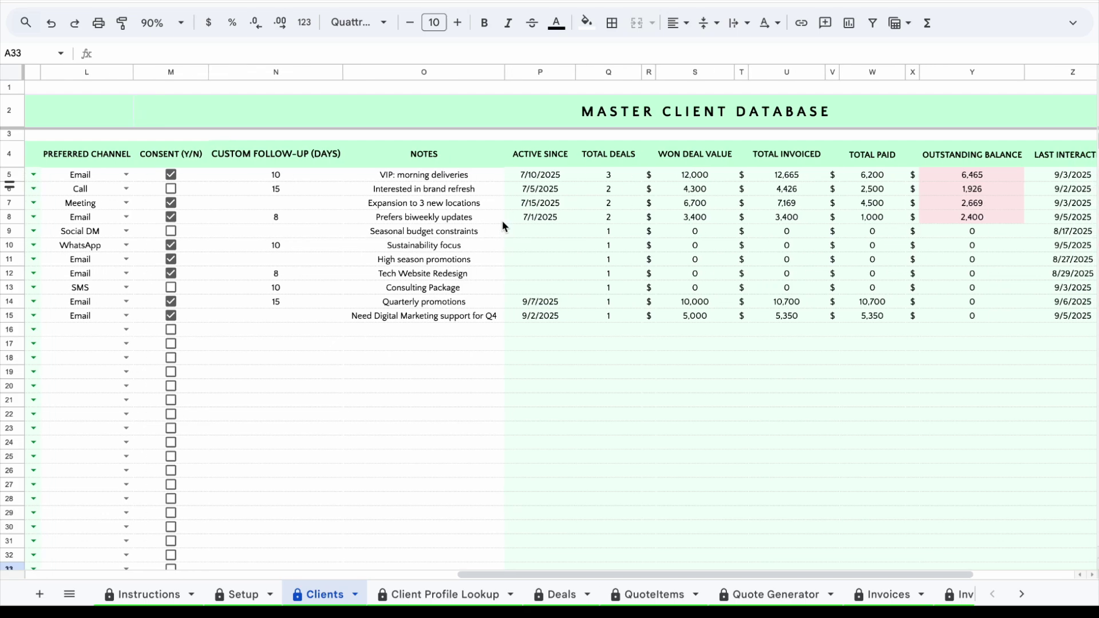
scroll(504, 226, "right", 3)
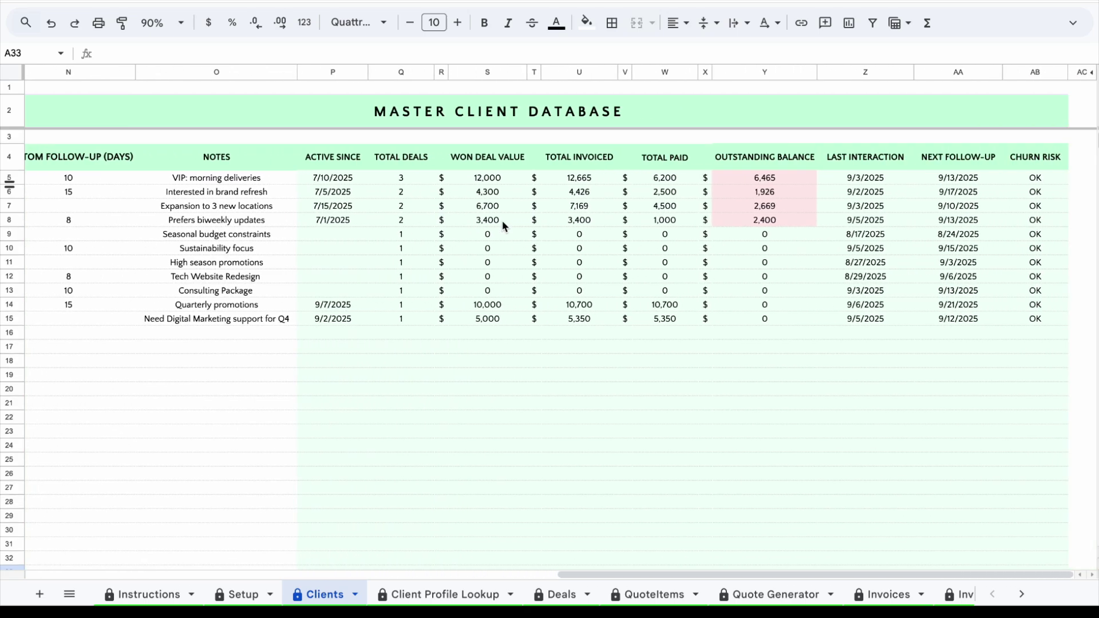
scroll(503, 226, "left", 5)
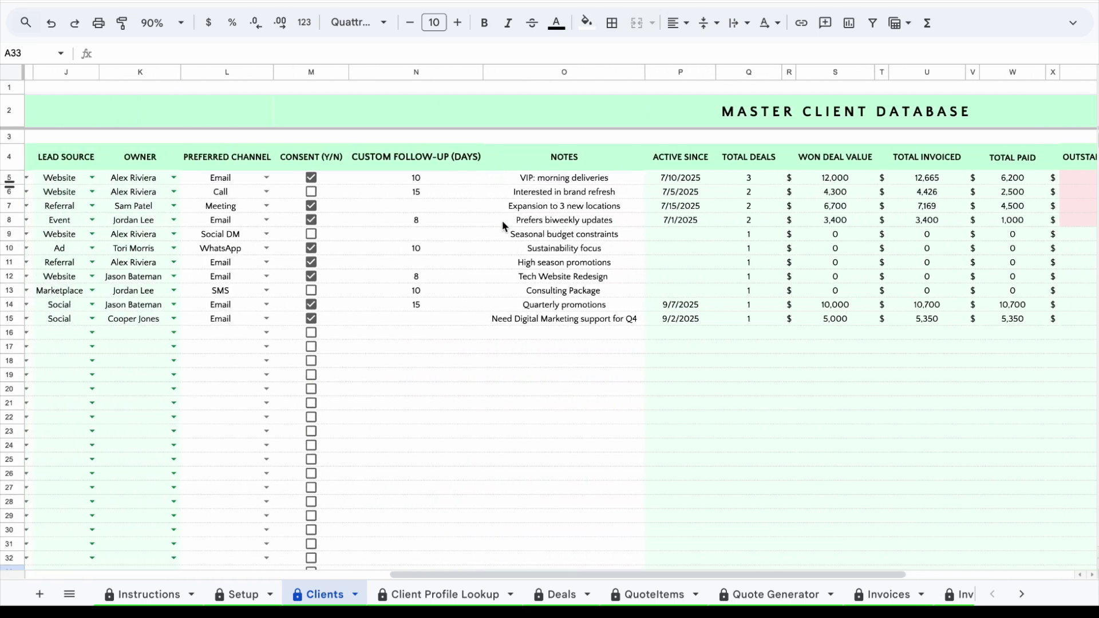
scroll(504, 226, "left", 5)
scroll(504, 226, "left", 5)
scroll(504, 226, "down", 1)
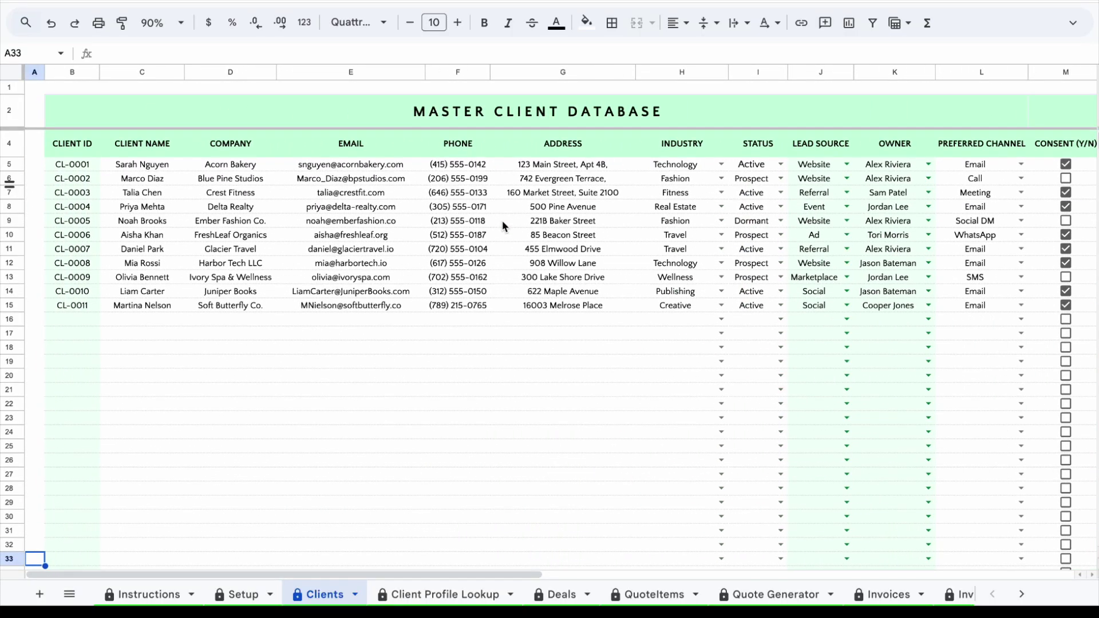
scroll(504, 226, "up", 1)
scroll(504, 226, "right", 1)
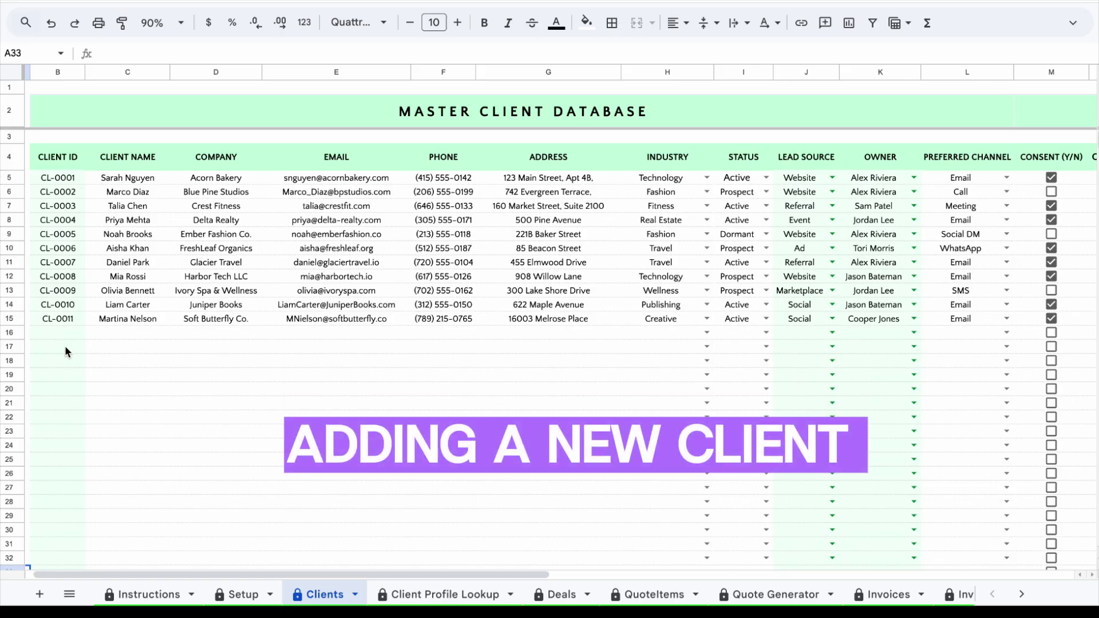
- Inspect the row 15 client's cells from Client ID and Client Name through Company, Email, Phone and Address
left_click(114, 320)
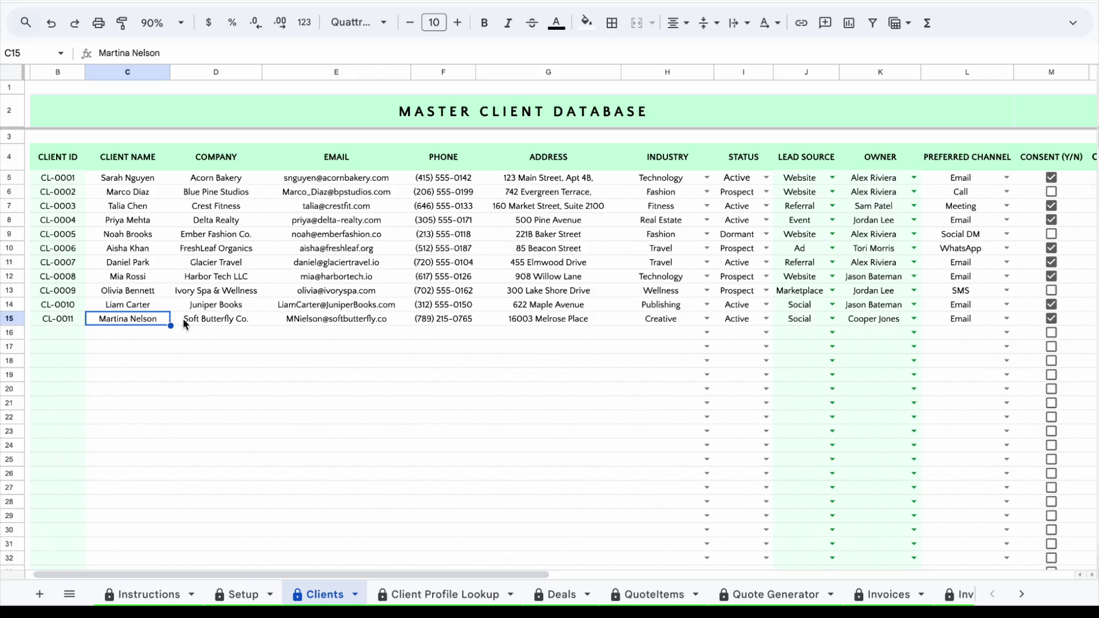
left_click(78, 320)
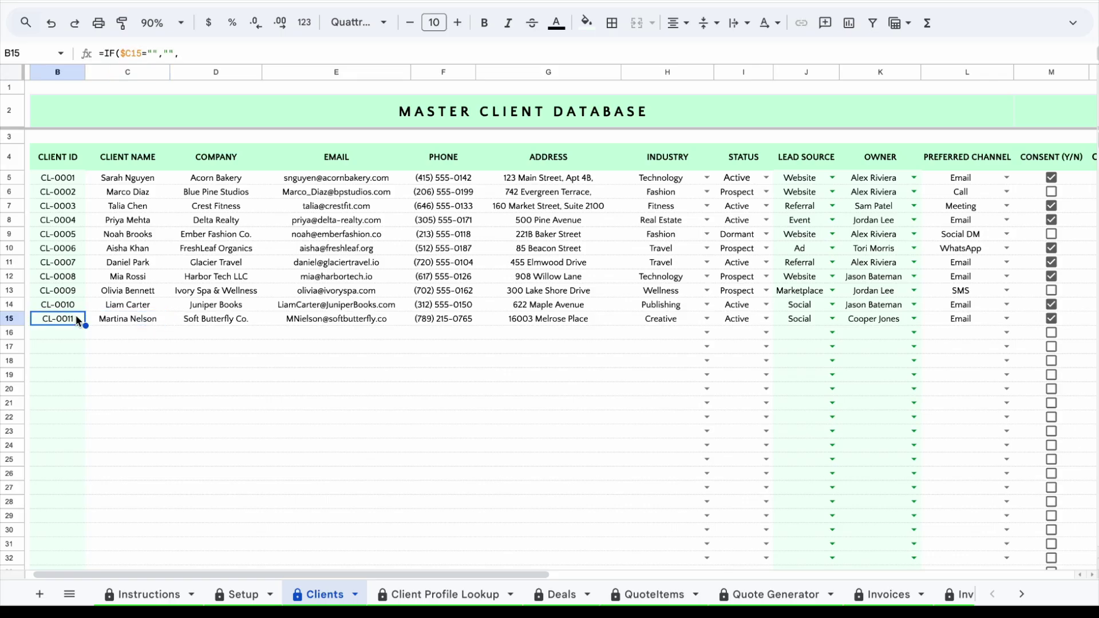
left_click(107, 321)
key("Right")
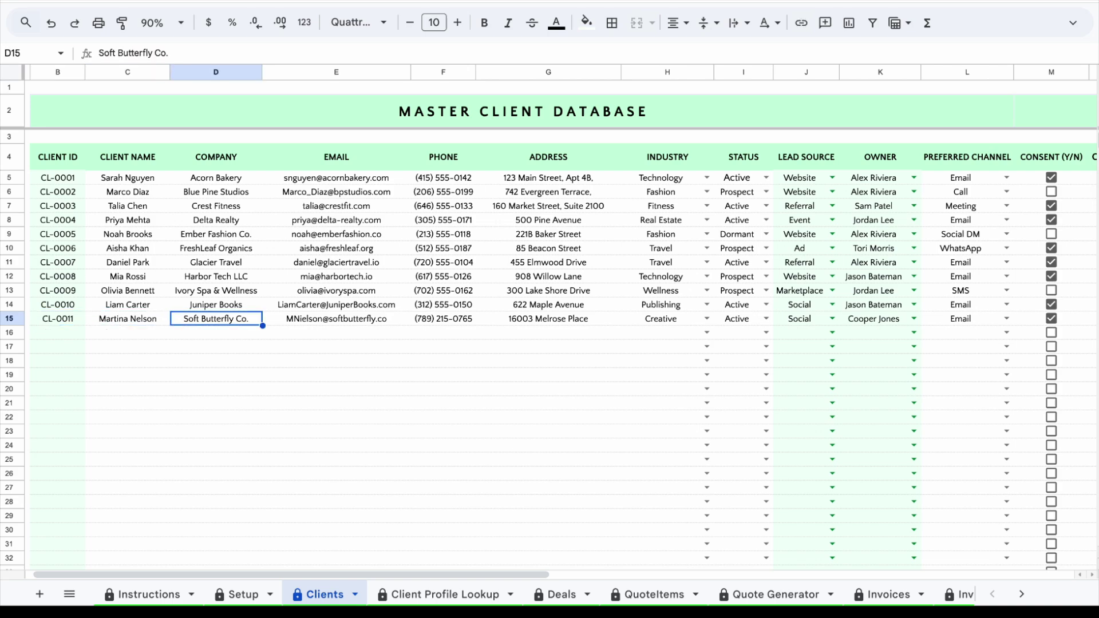
key("Right")
key("Right")
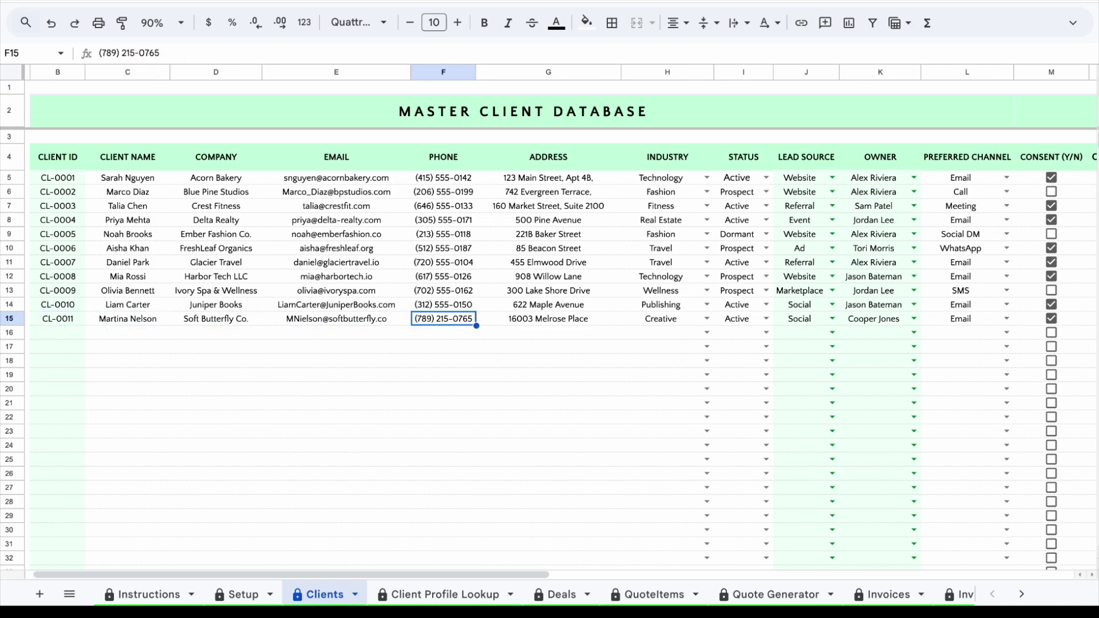
key("Right")
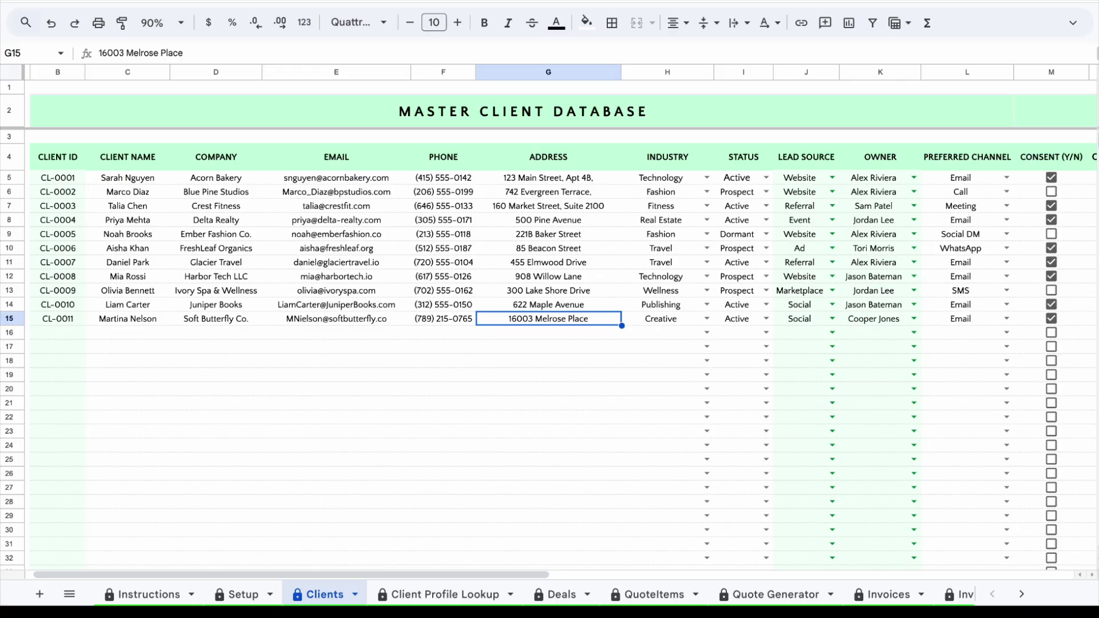
- Review the available Industry and Status options for the client in row 15 without changing either
scroll(561, 320, "right", 3)
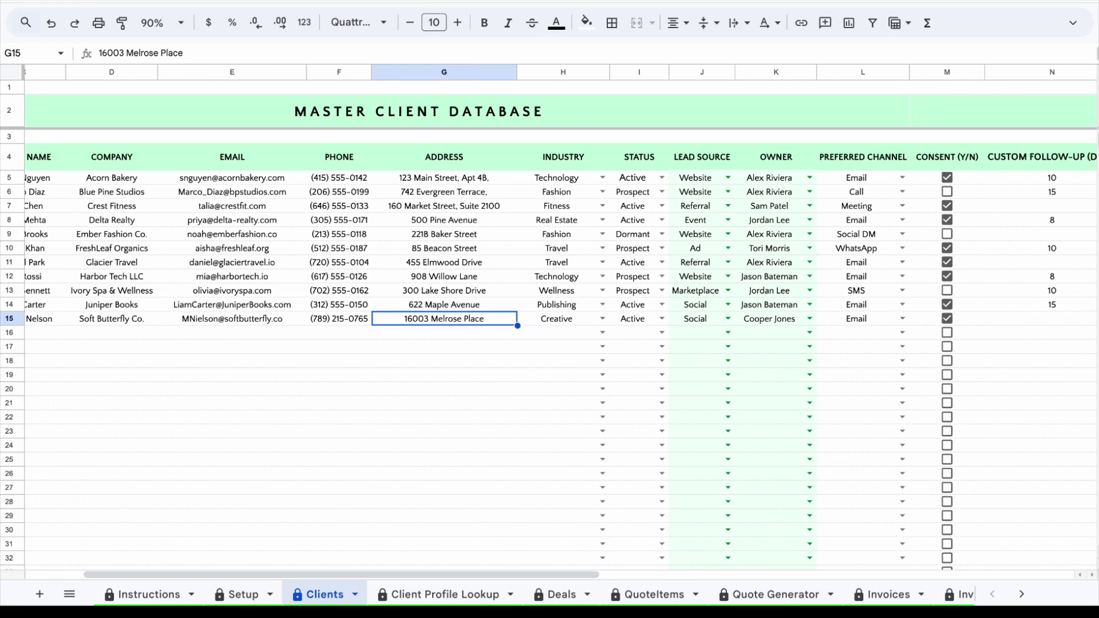
key("Right")
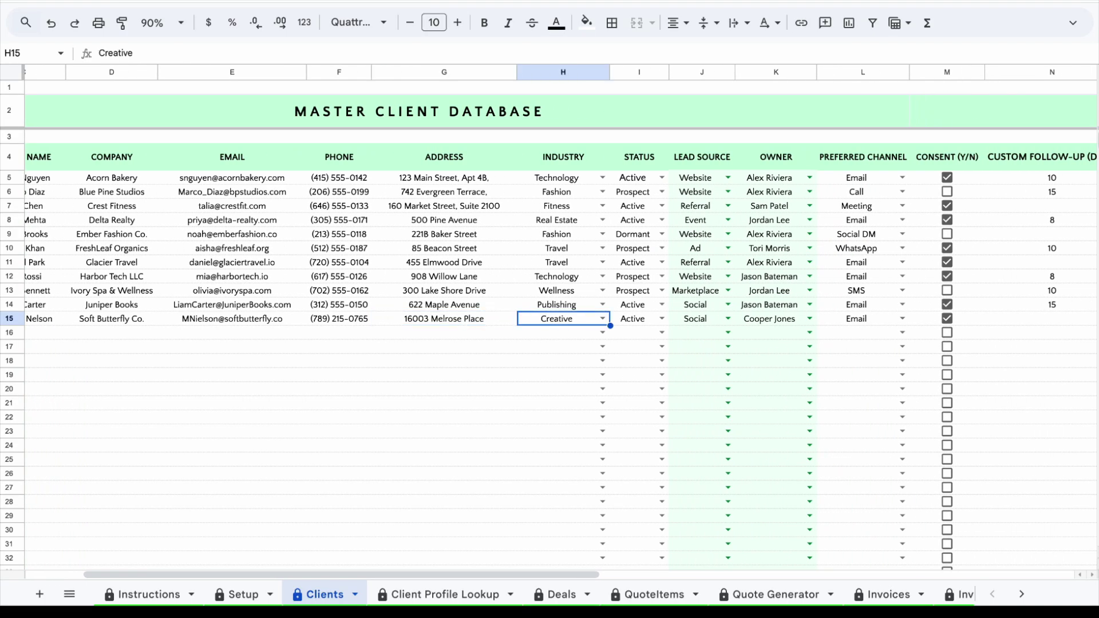
left_click(602, 318)
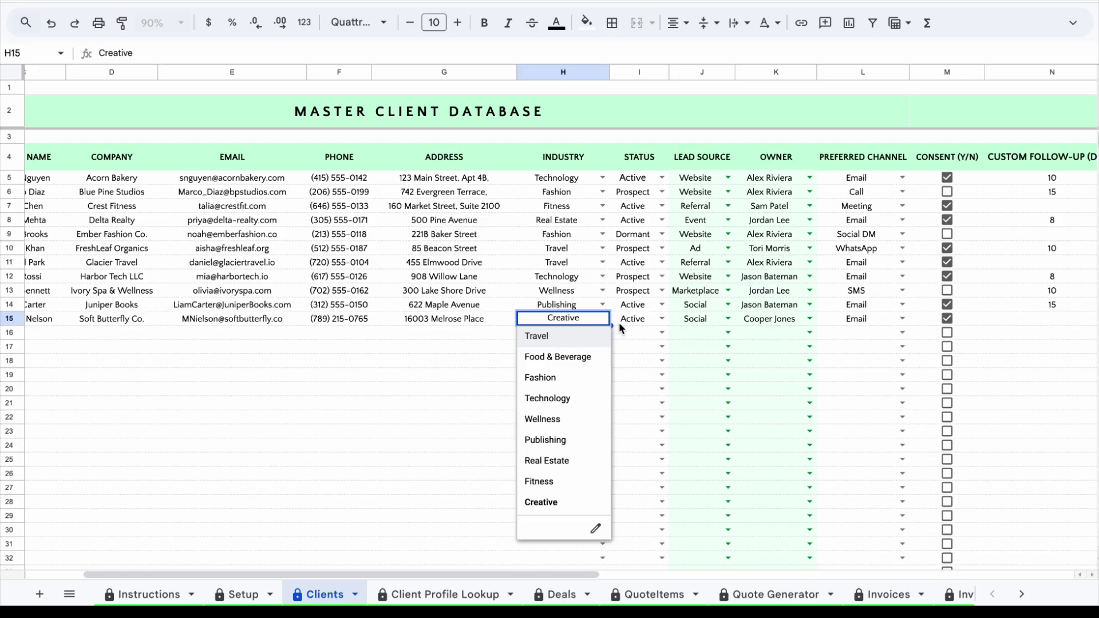
left_click(644, 319)
left_click(661, 319)
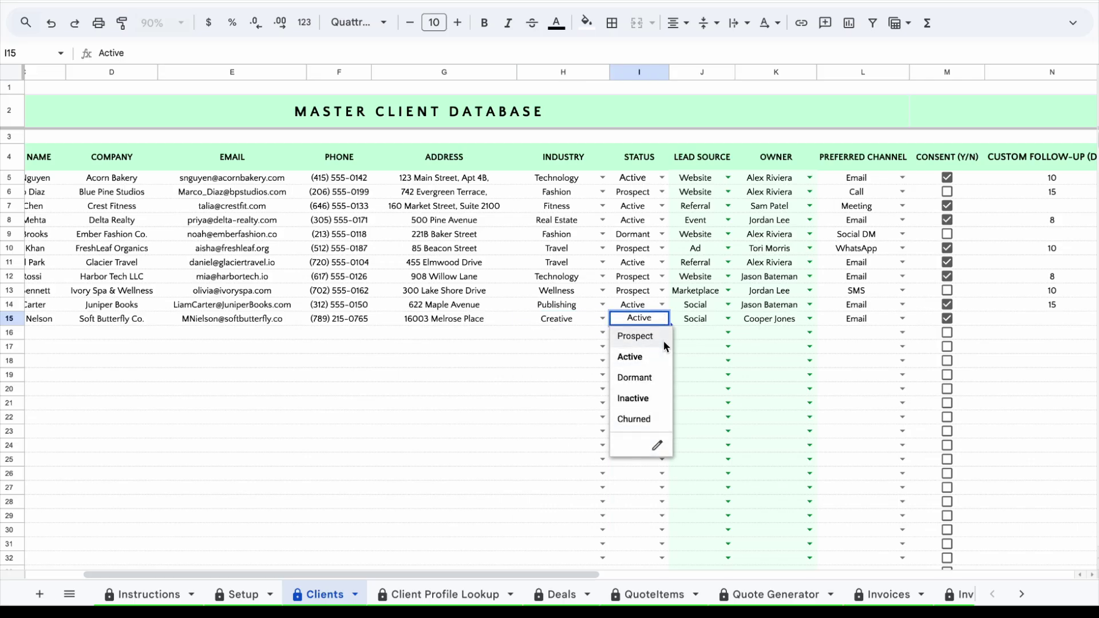
- Inspect the row 15 client's Lead Source and Owner cells, and review the available Preferred Channel options
left_click(698, 324)
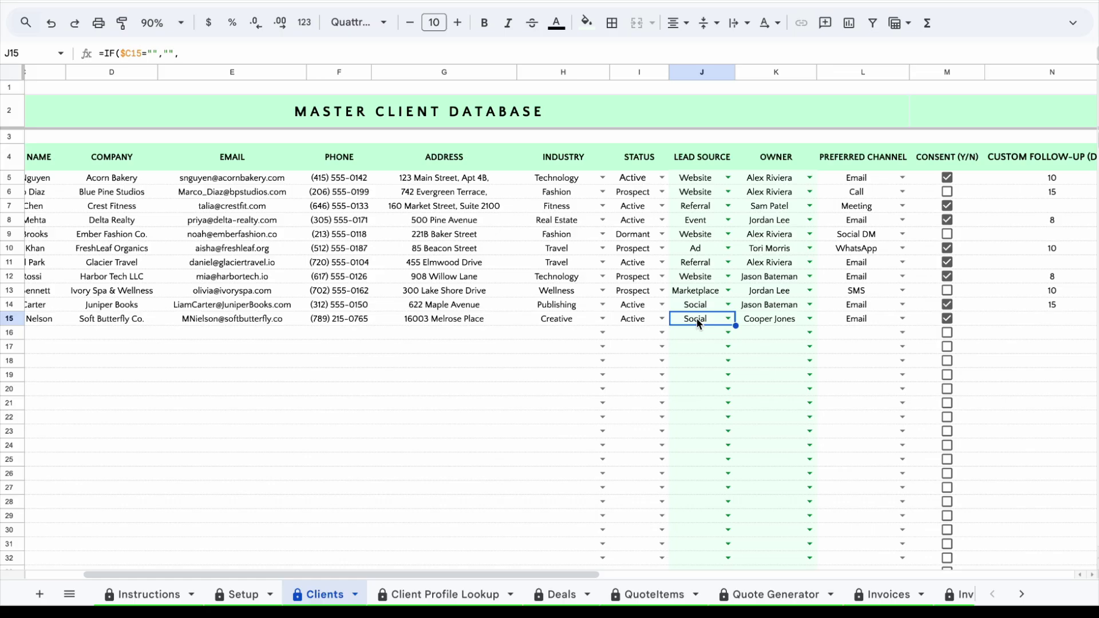
scroll(697, 323, "right", 3)
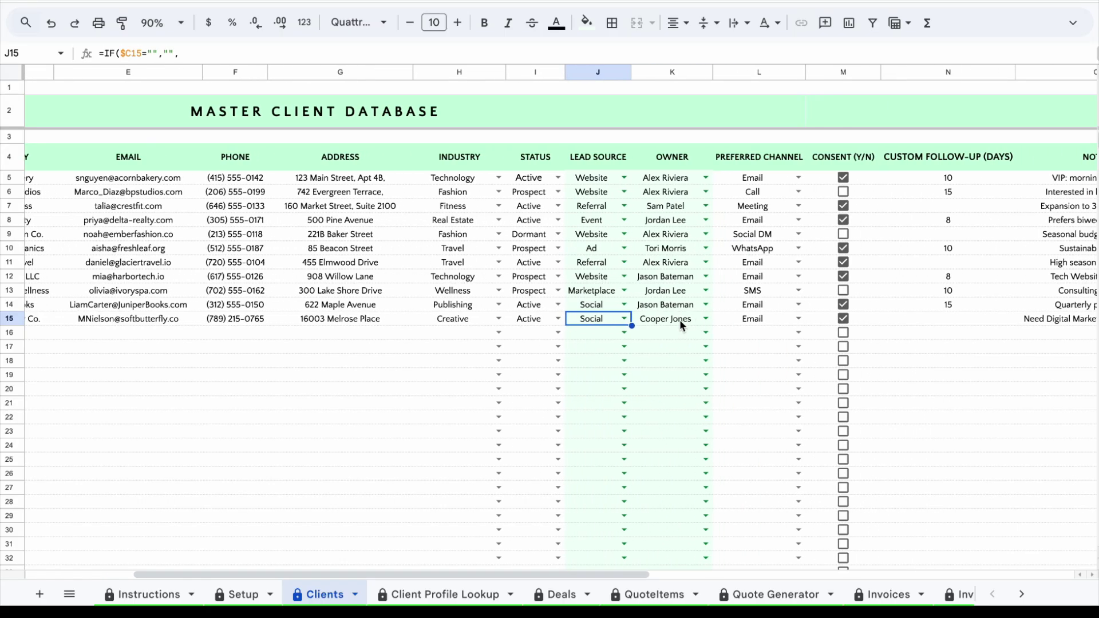
left_click(679, 319)
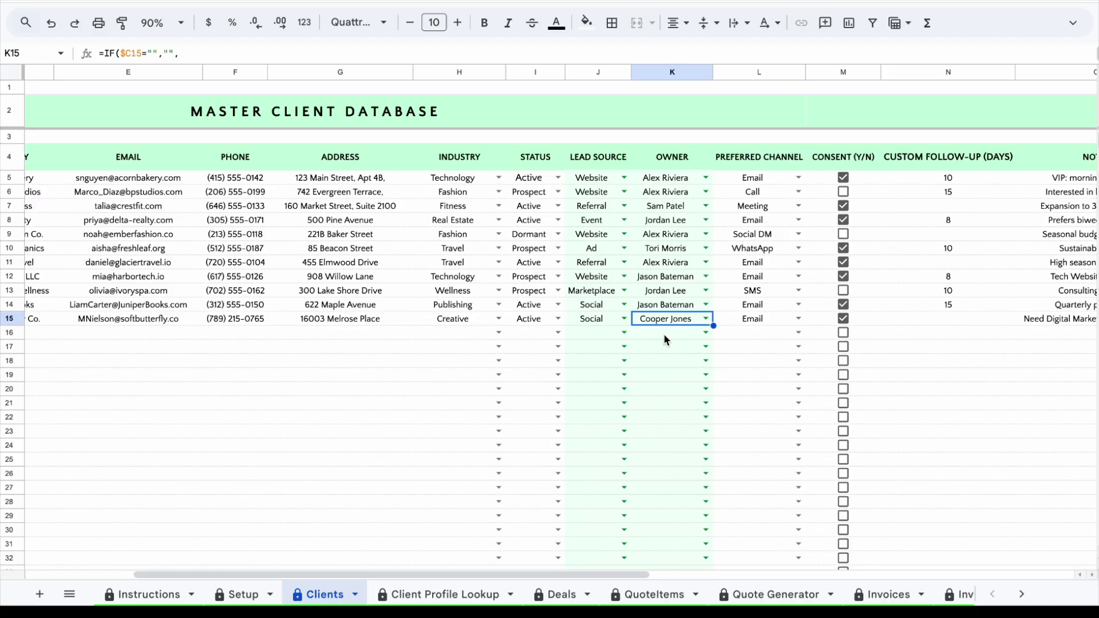
left_click(795, 320)
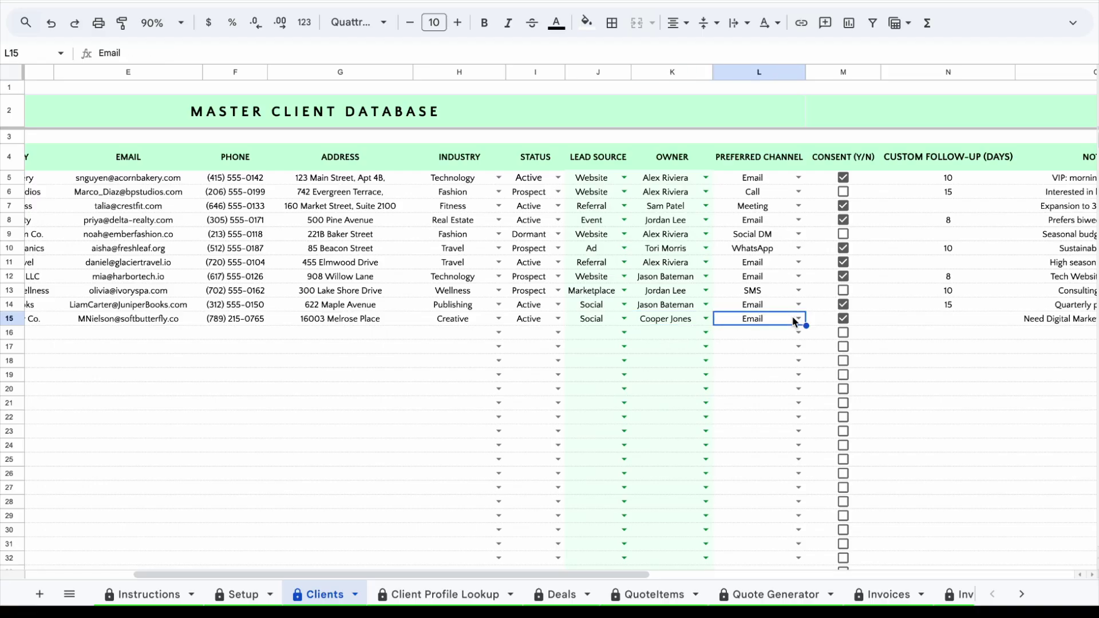
left_click(796, 320)
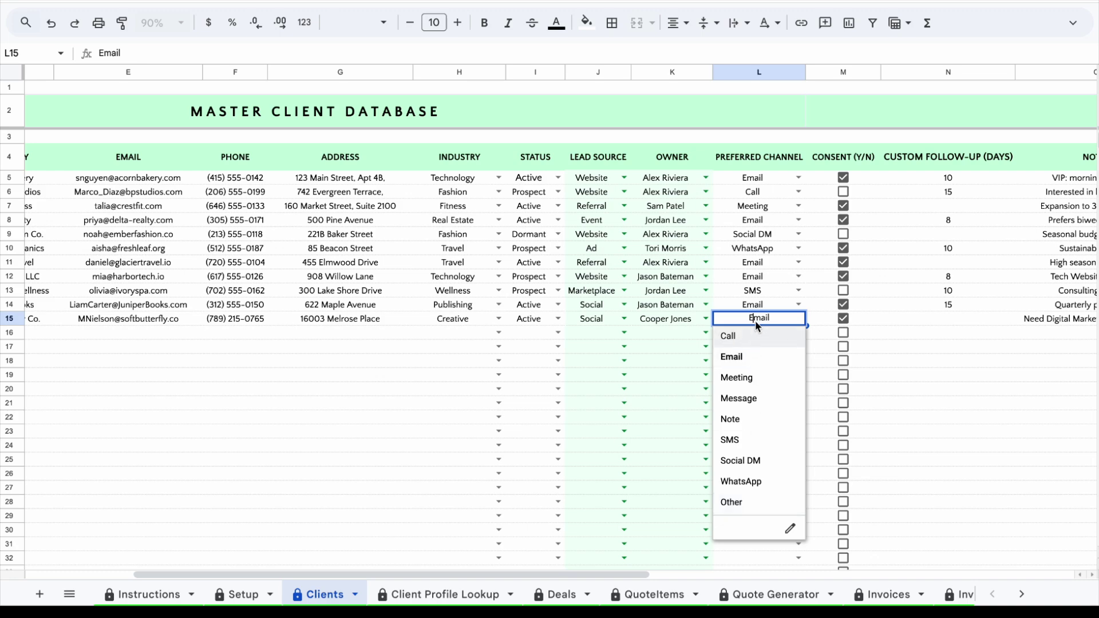
- Toggle the Consent (Y/N) checkbox of the row 15 client off and on again
left_click(813, 324)
left_click(842, 319)
left_click(842, 319)
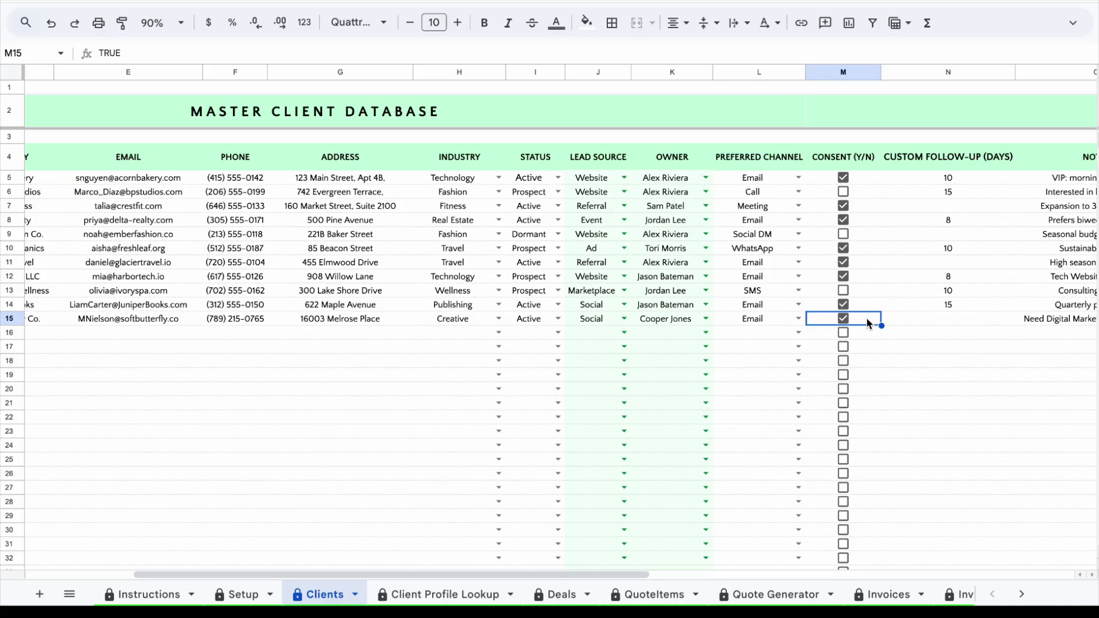
- Start entering a Custom Follow-Up of 2 days for the row 15 client, clear it, and inspect the Notes cell
scroll(868, 324, "right", 5)
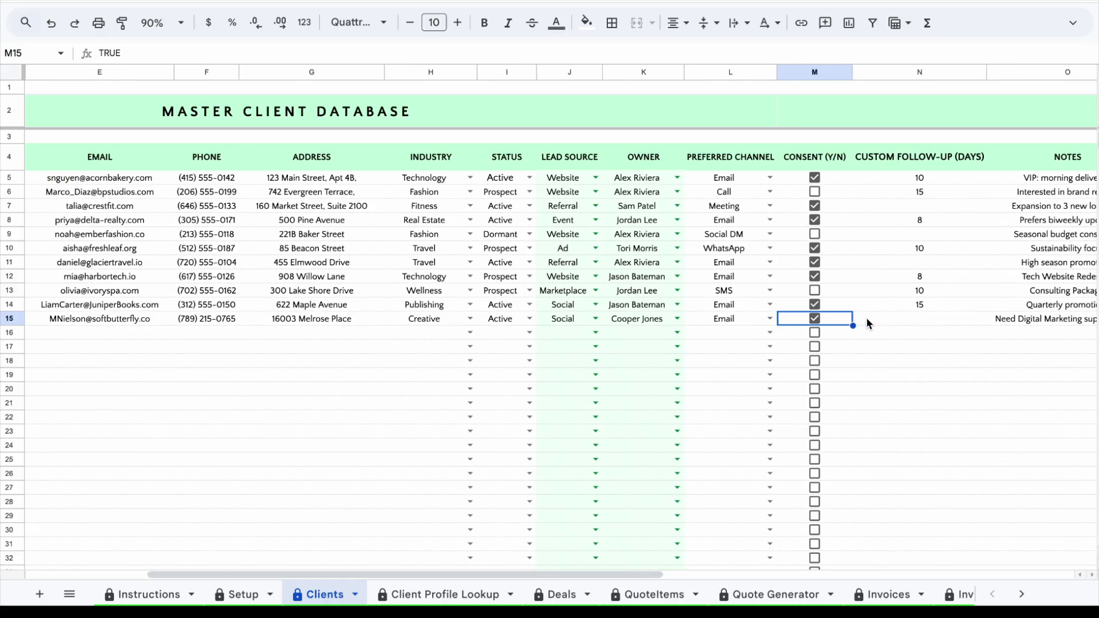
scroll(868, 322, "right", 5)
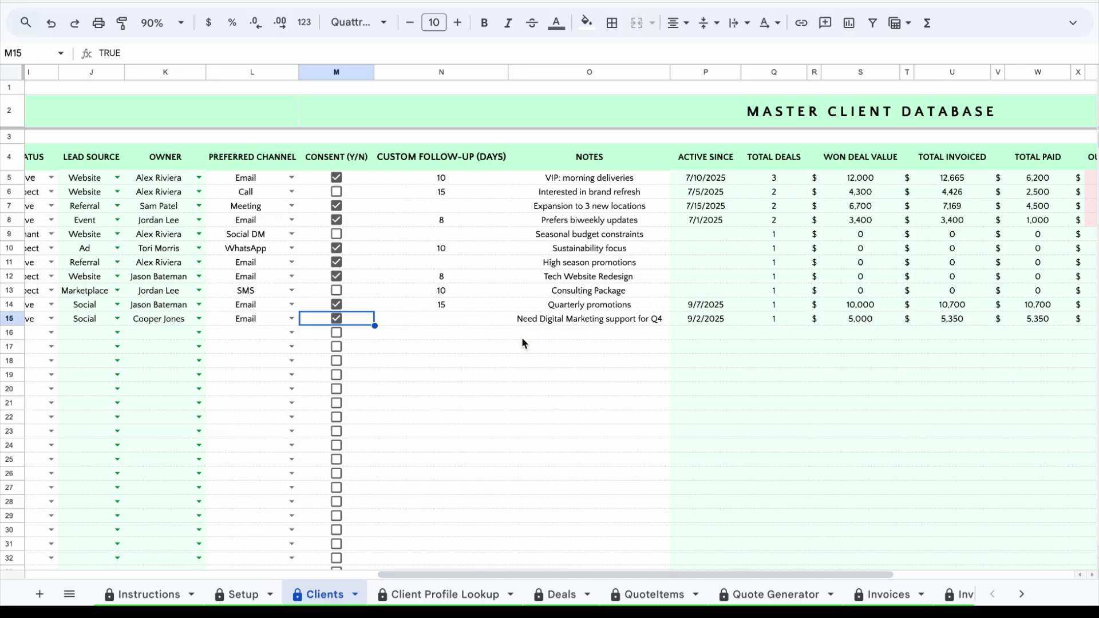
left_click(471, 325)
type("2")
key("BackSpace")
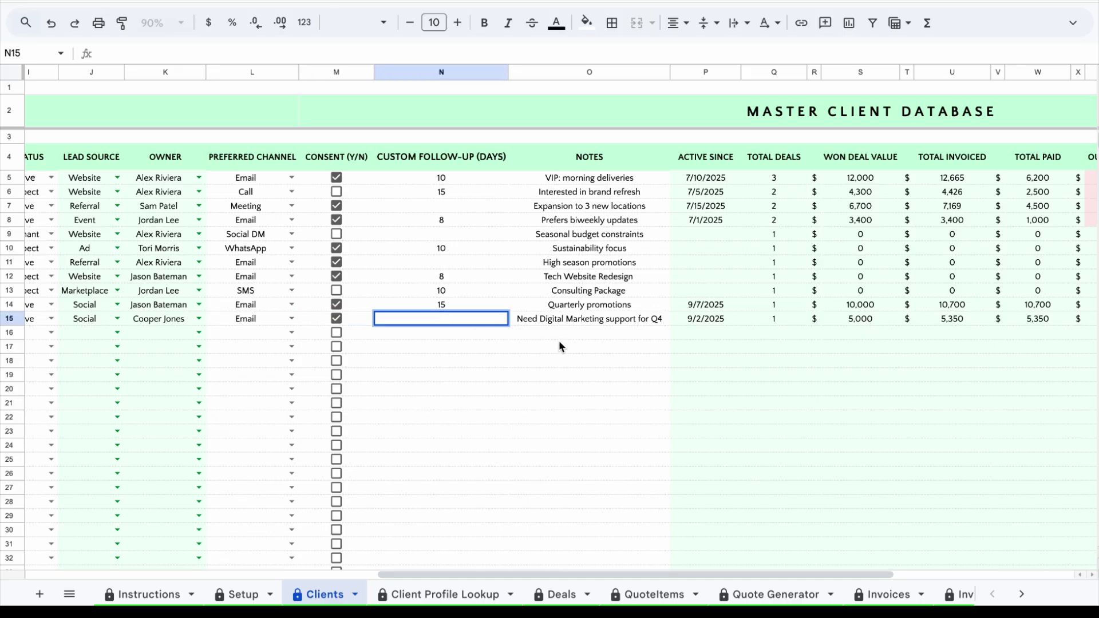
left_click(561, 325)
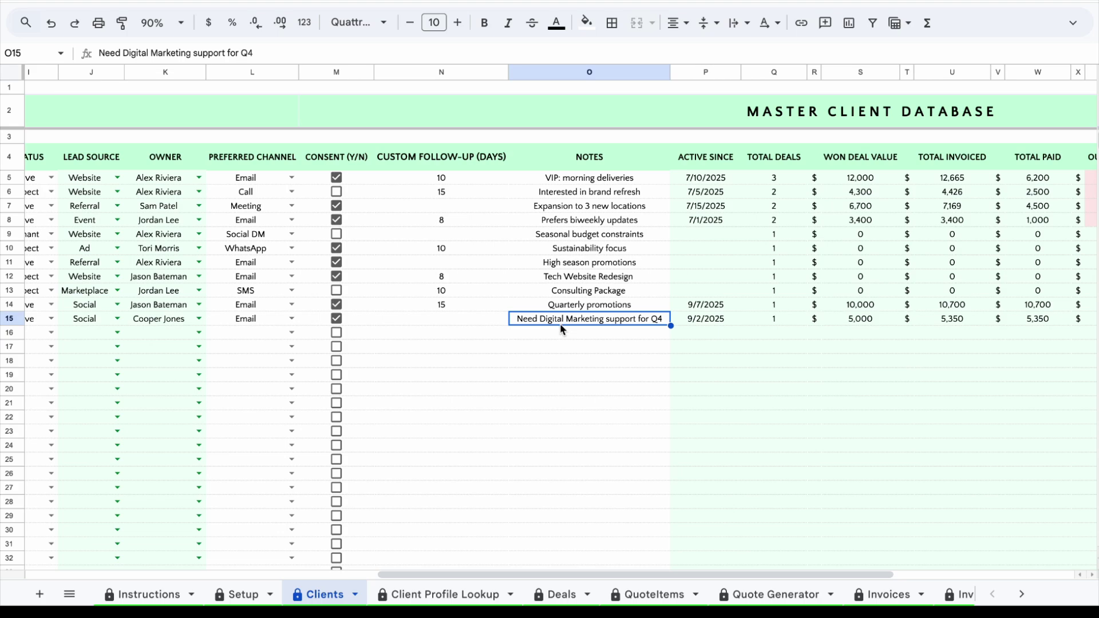
- Examine the row 15 client's calculated cells from Active Since and Total Deals through Won Deal Value, Total Invoiced and Total Paid
scroll(559, 323, "right", 5)
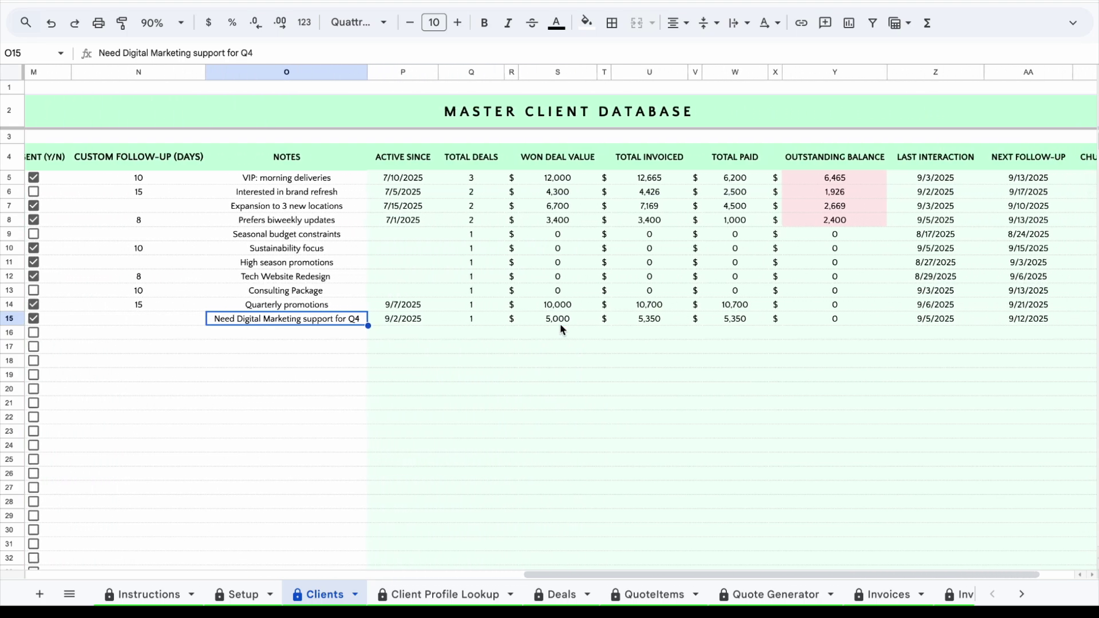
scroll(560, 324, "right", 2)
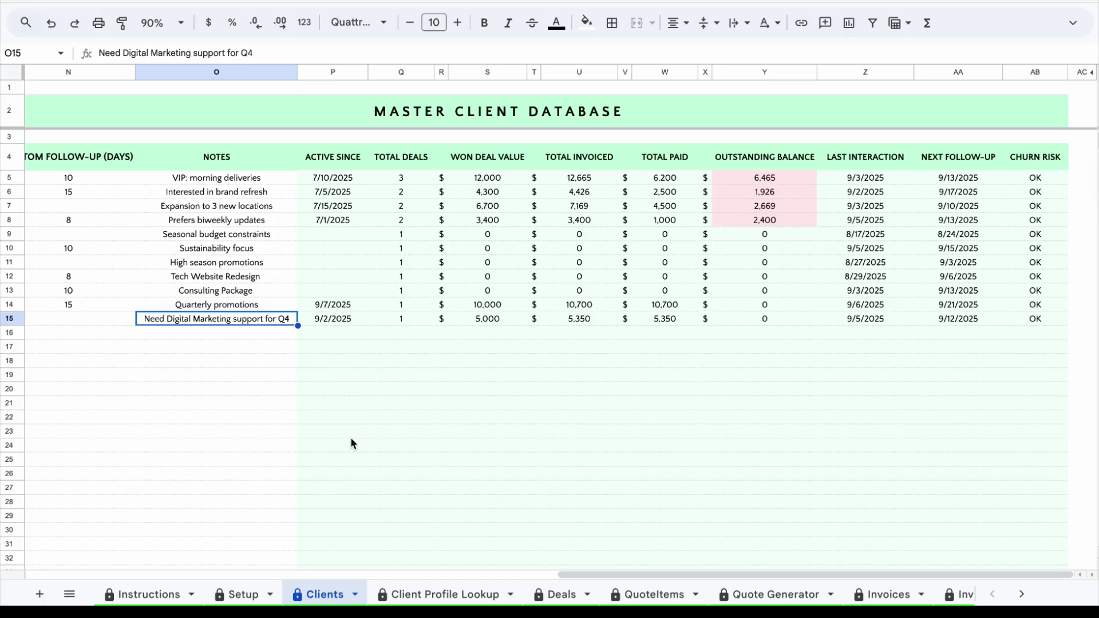
left_click(339, 319)
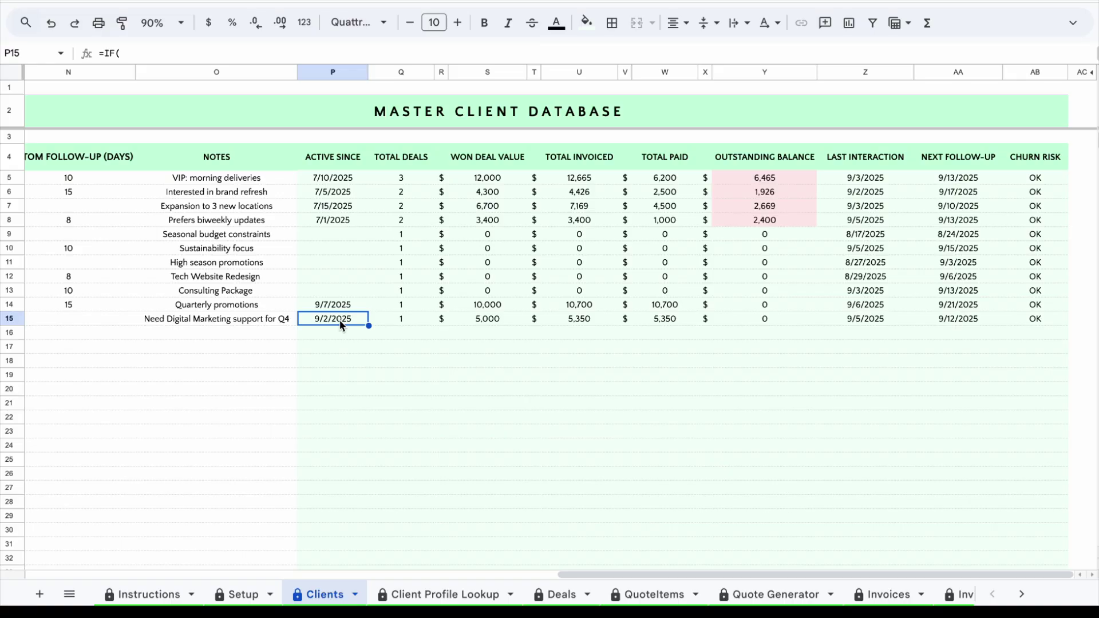
key("Right")
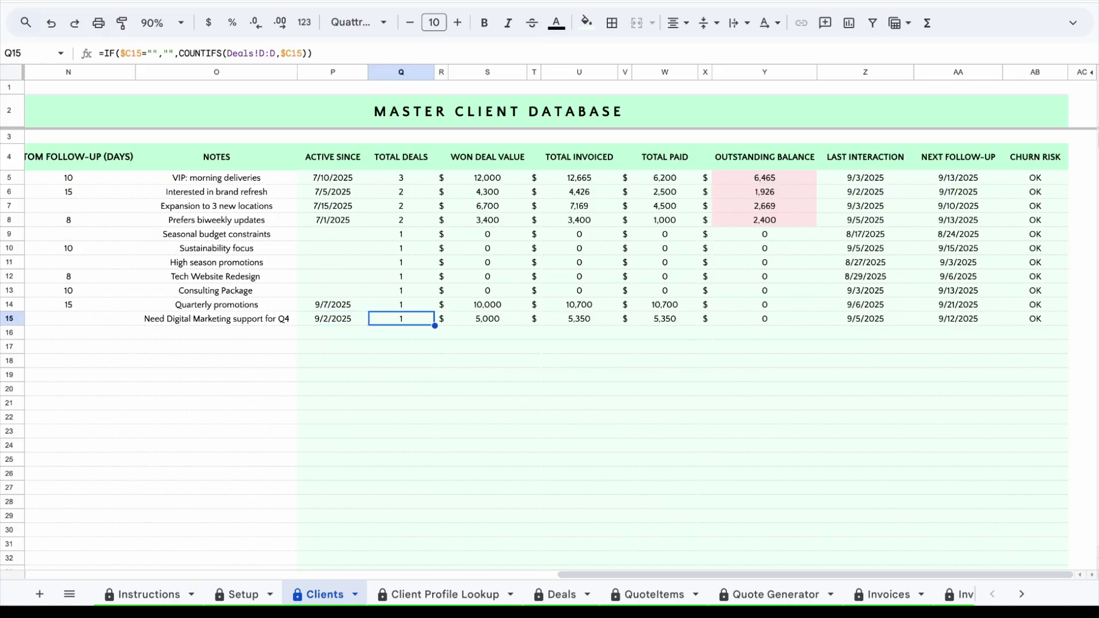
key("Right")
key("Right")
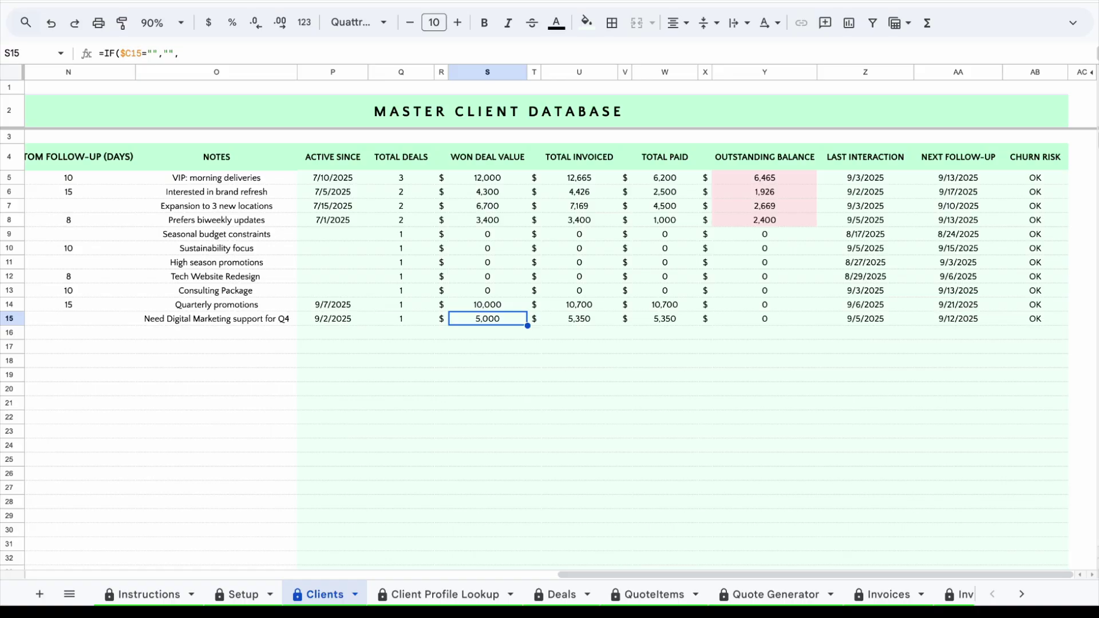
key("Right")
key("Right")
key("Right")
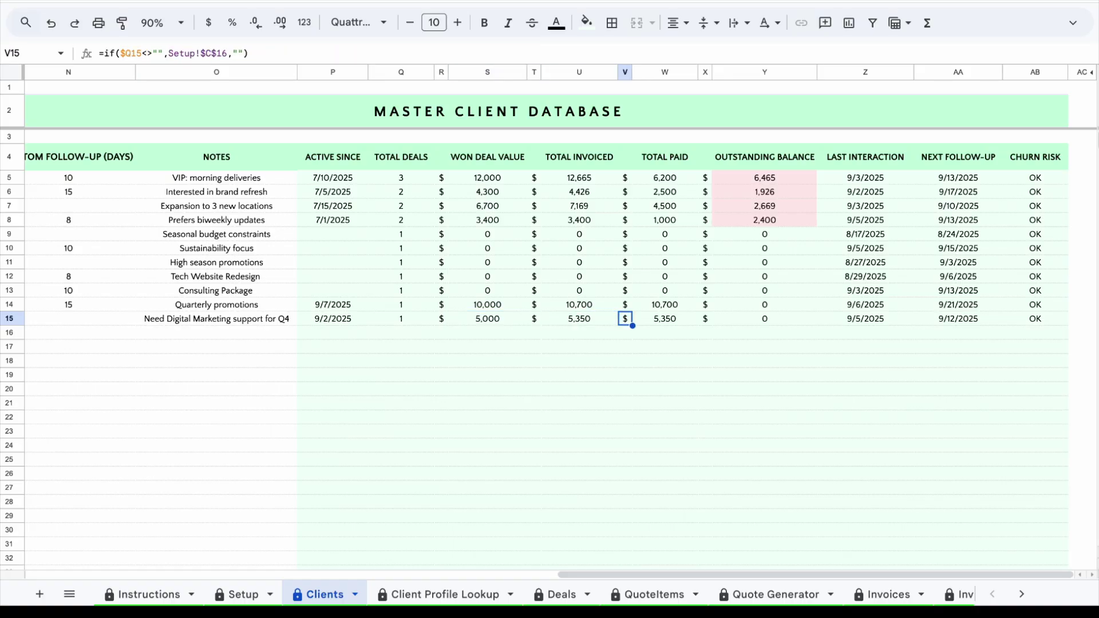
key("Right")
key("Right")
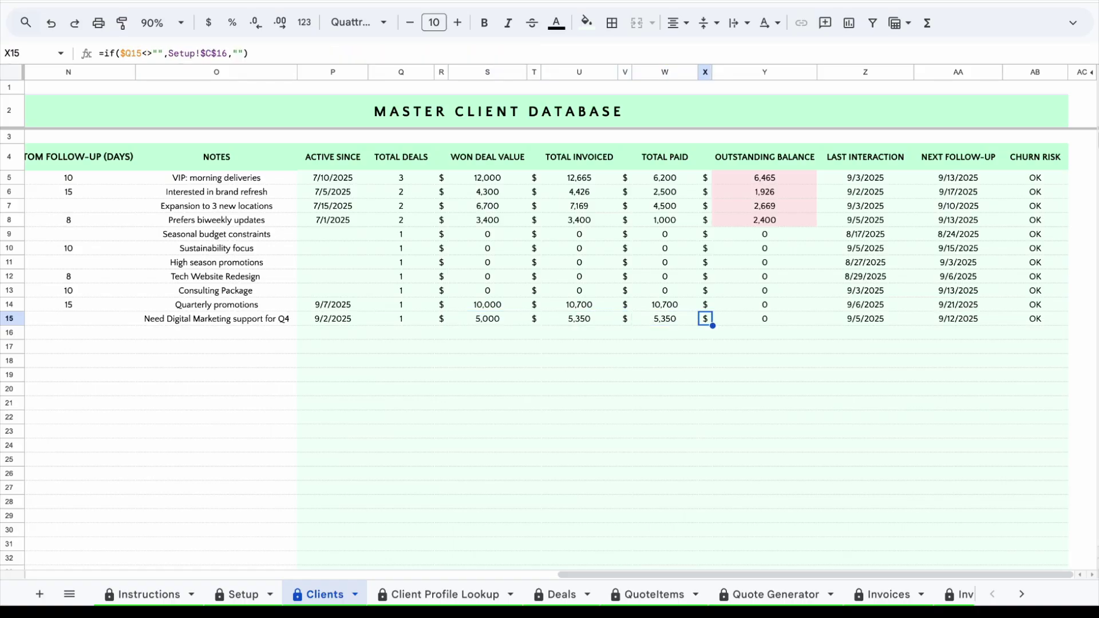
- Examine the Outstanding Balance, Last Interaction, Next Follow-Up and Churn Risk formula cells of the row 15 client
key("Right")
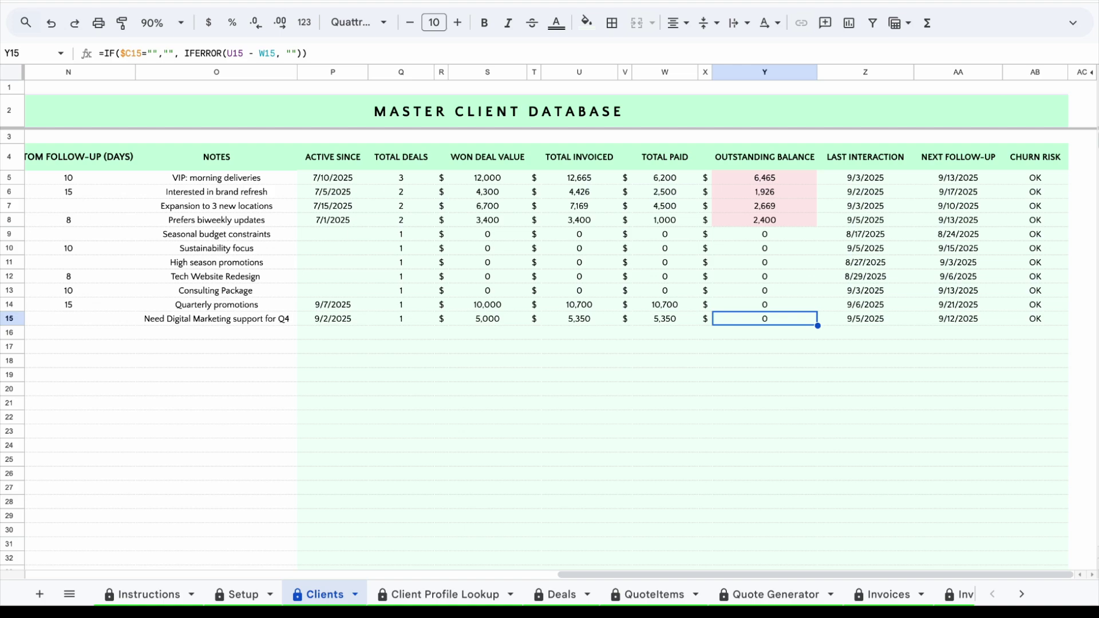
key("Right")
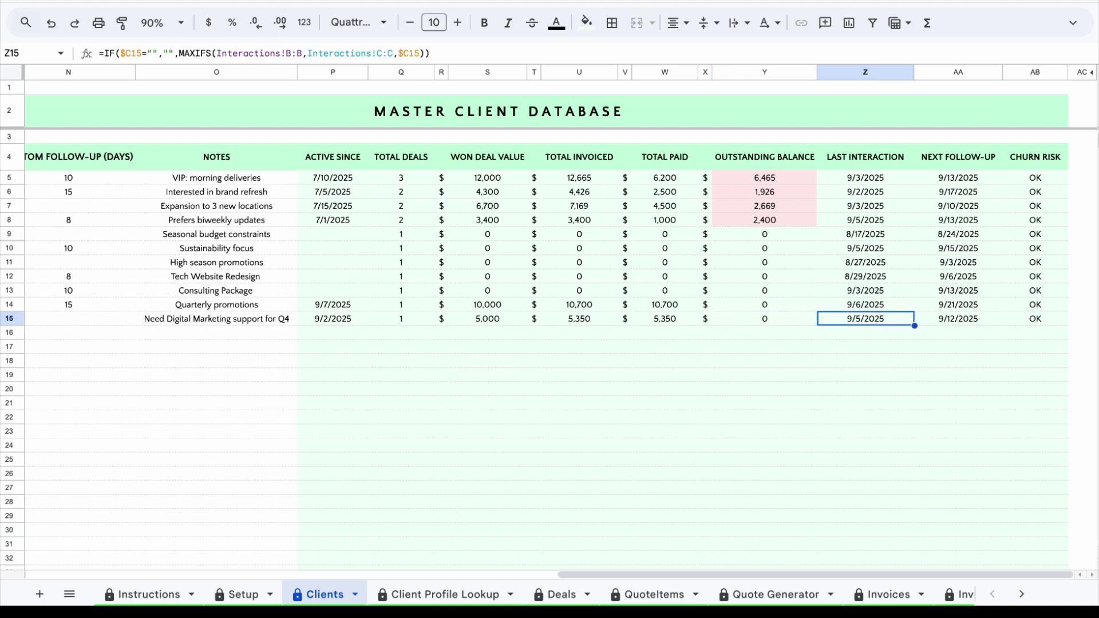
key("Right")
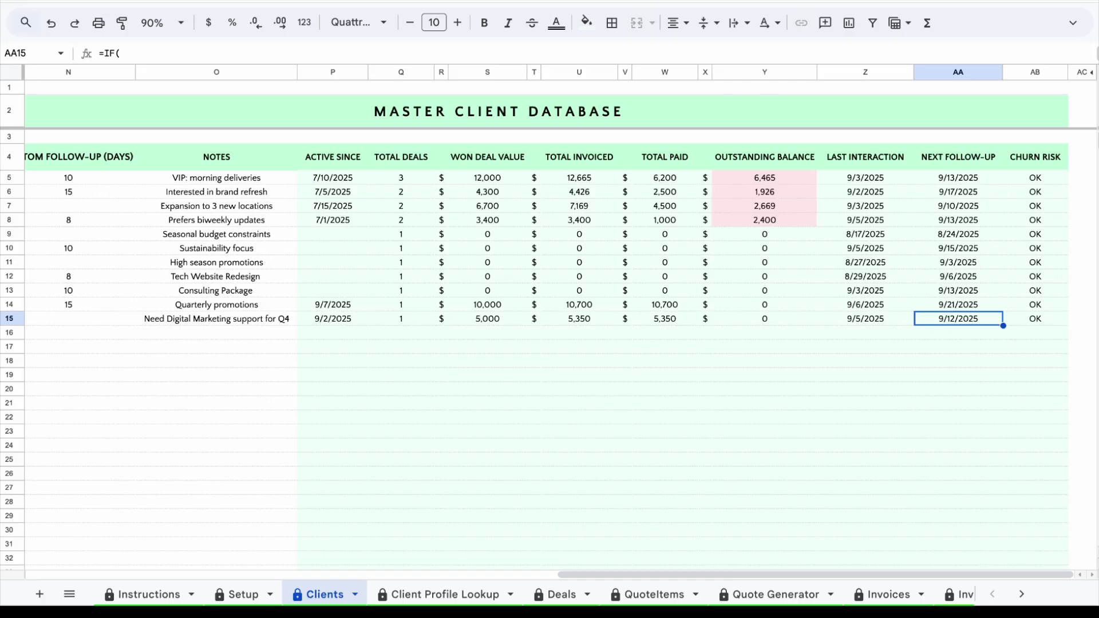
key("Right")
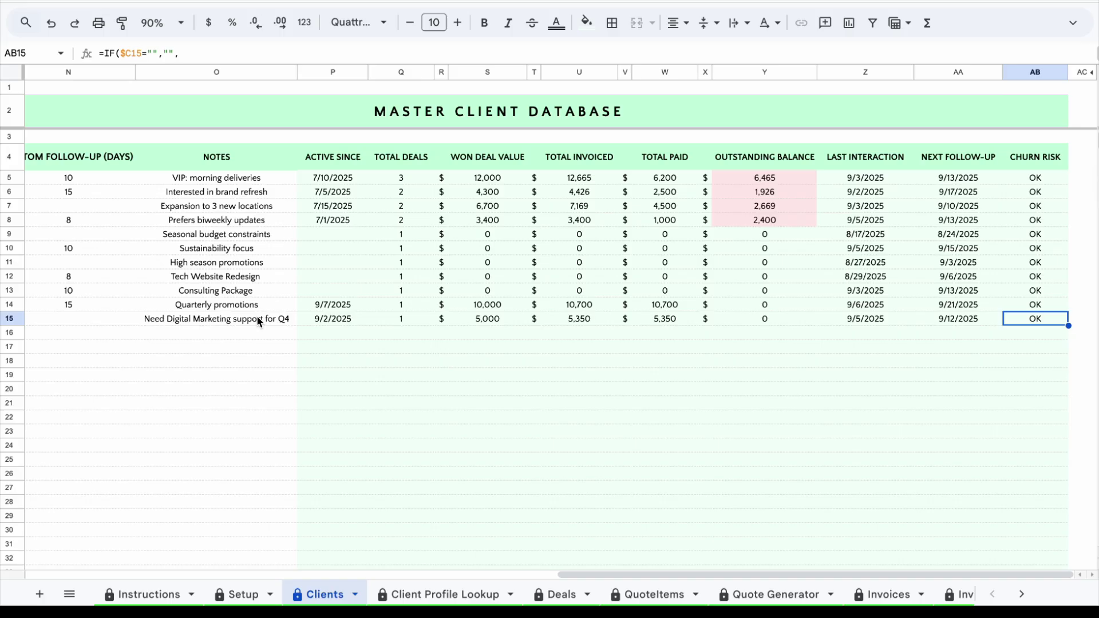
- Switch to the Client Profile Lookup sheet and select the Acorn Bakery client to load that profile
scroll(256, 314, "left", 5)
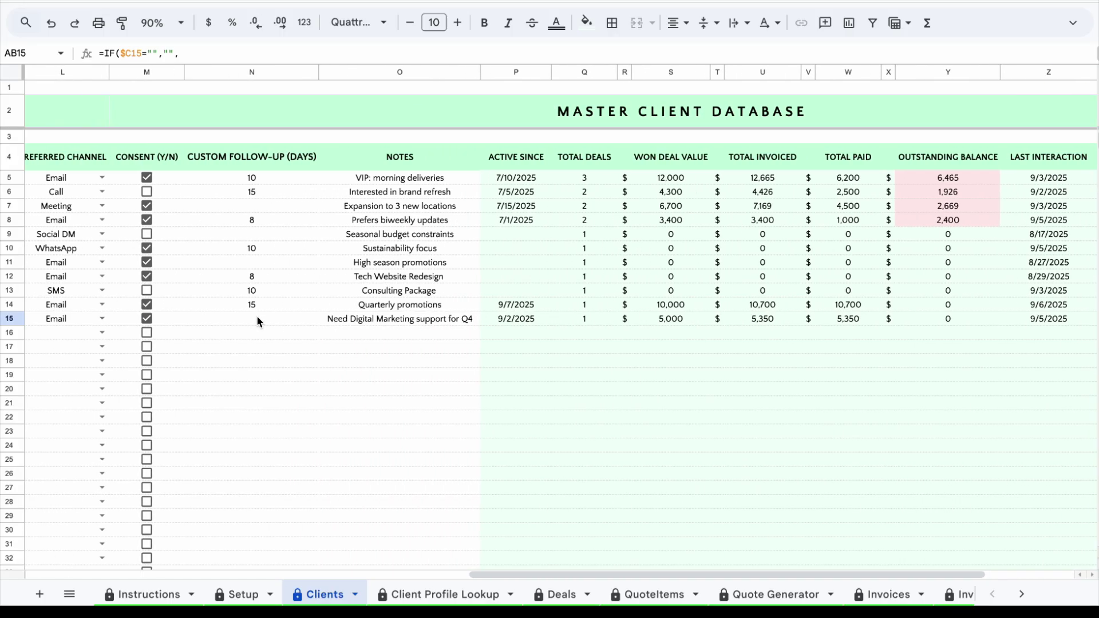
scroll(257, 319, "left", 10)
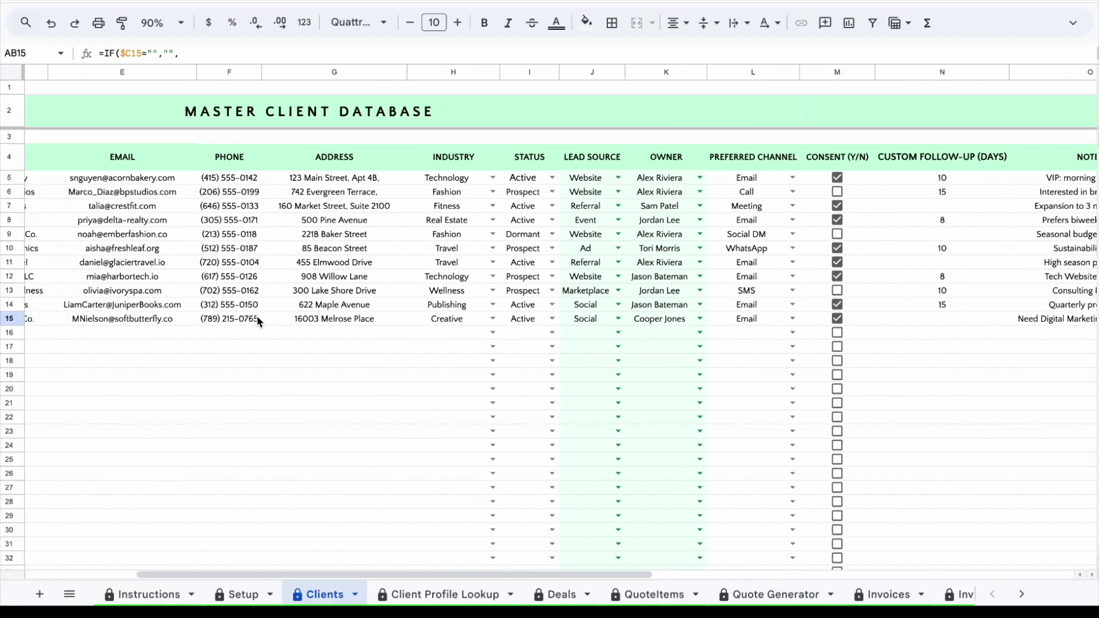
scroll(256, 315, "left", 1)
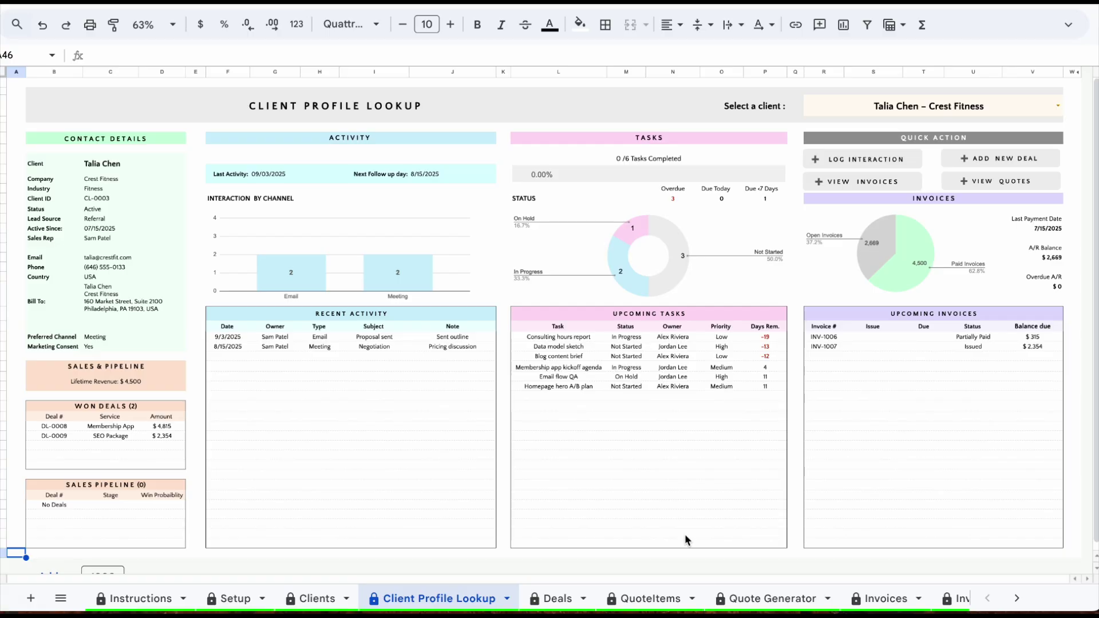
left_click(1052, 107)
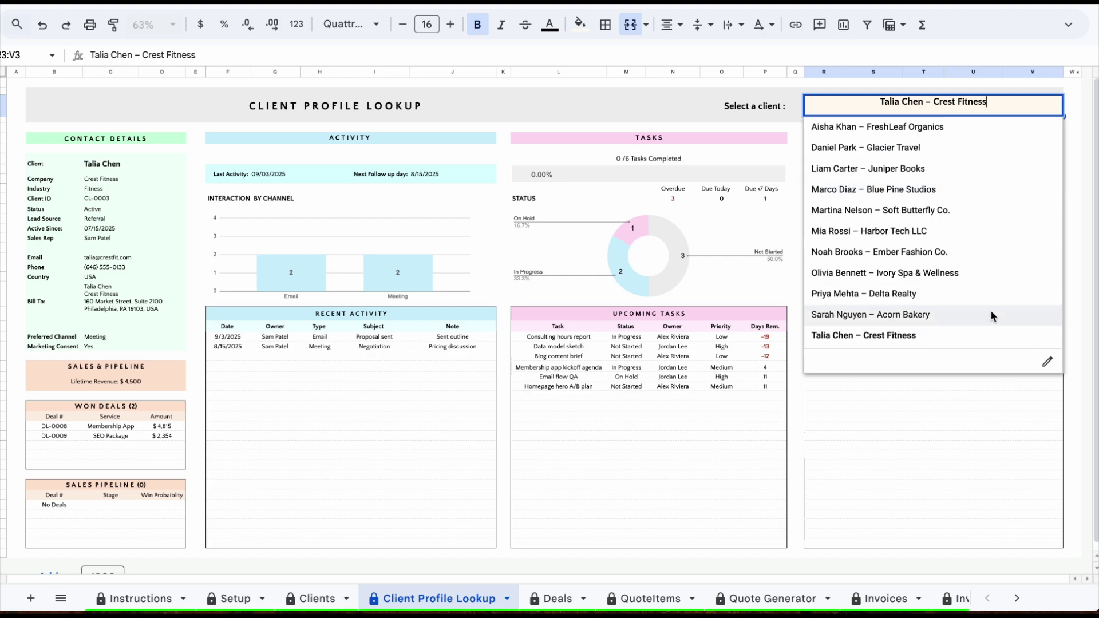
left_click(959, 319)
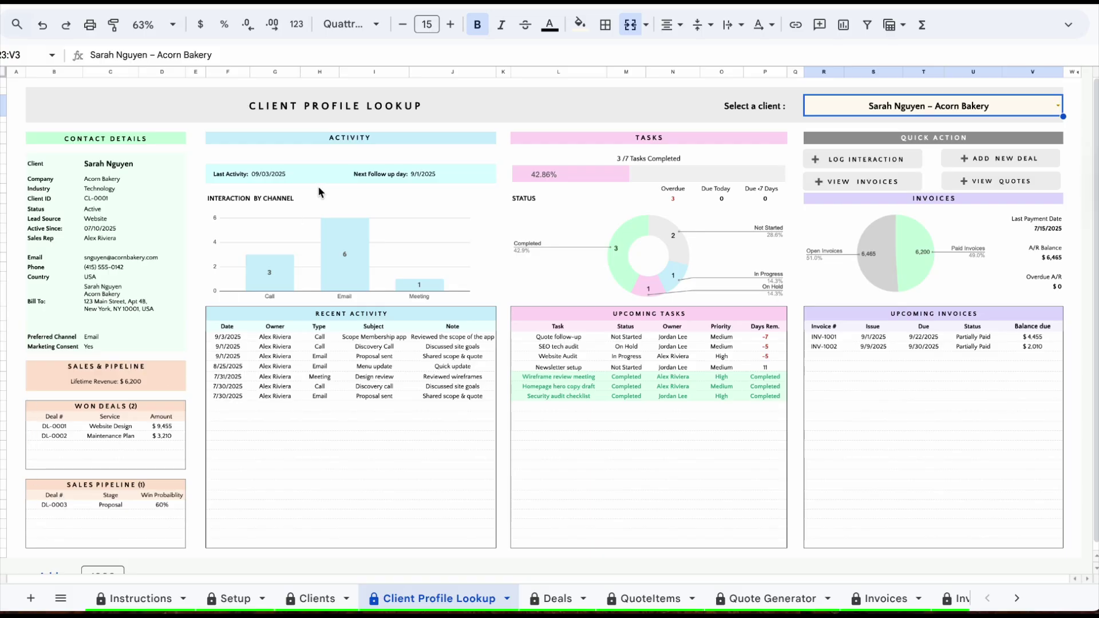
- Examine the Acorn Bakery profile's Activity, Tasks, Recent Activity, Upcoming Tasks, Invoices, Upcoming Invoices and Quick Action sections
left_click(324, 140)
left_click(535, 138)
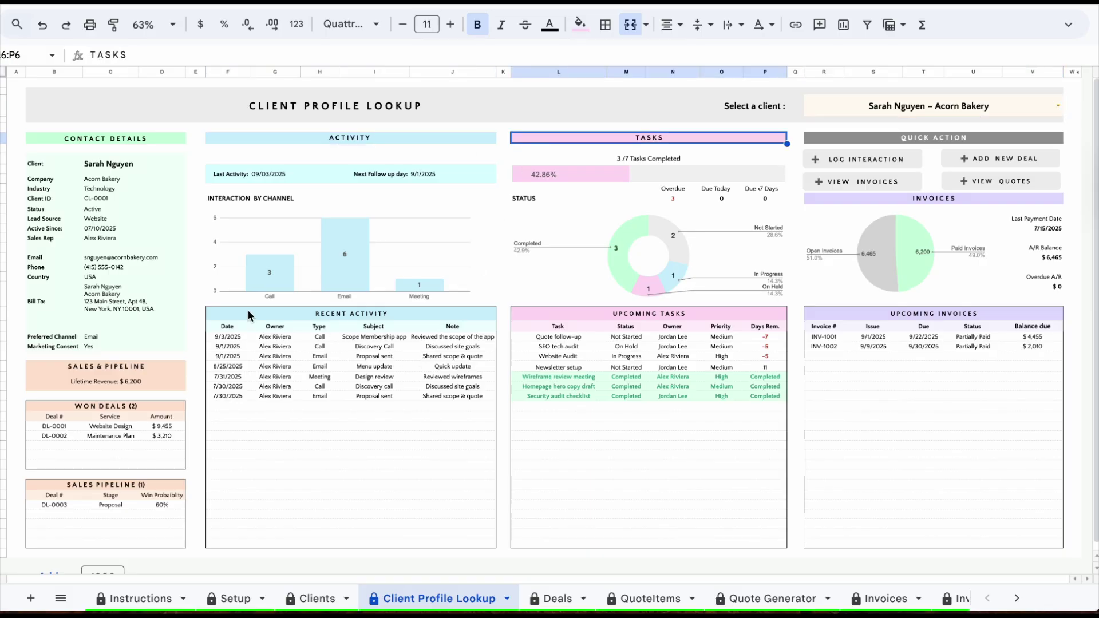
left_click_drag(248, 311, 397, 454)
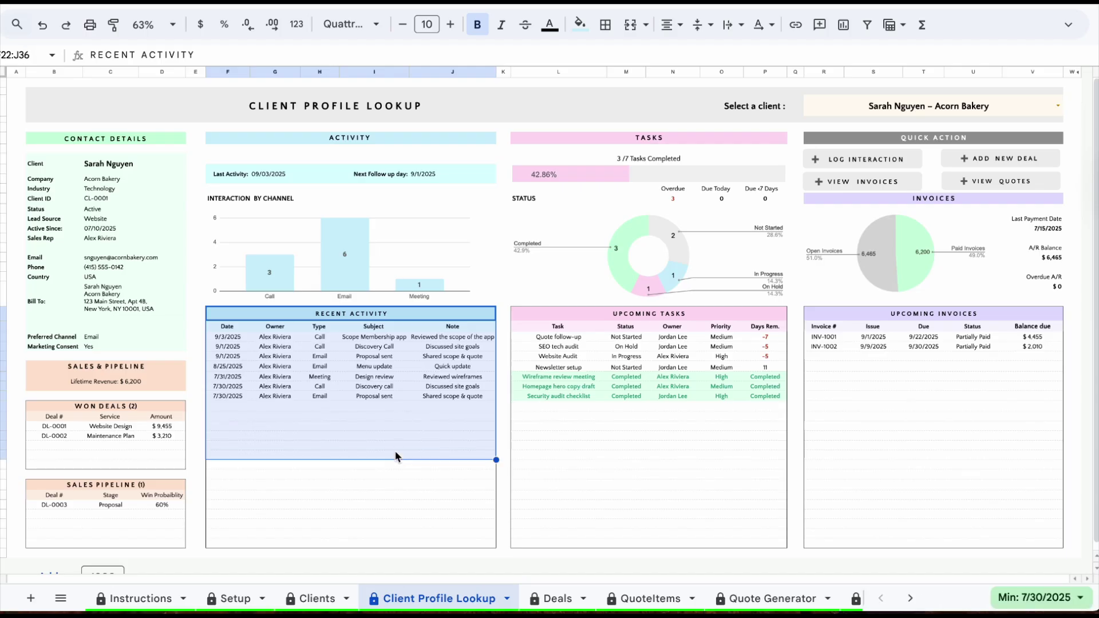
left_click_drag(544, 317, 662, 449)
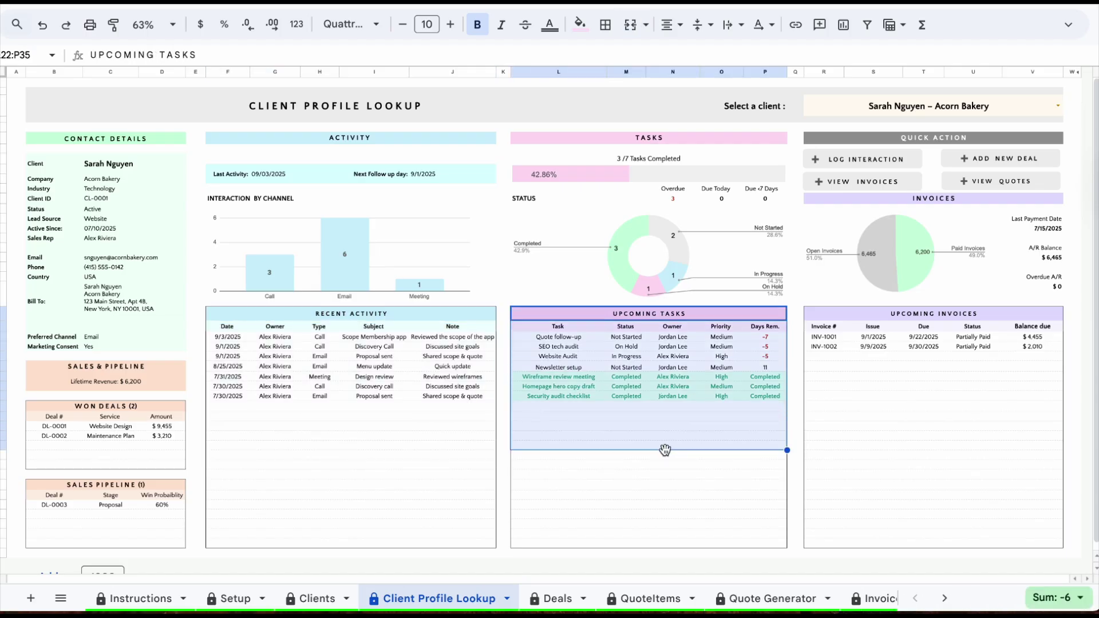
left_click(833, 201)
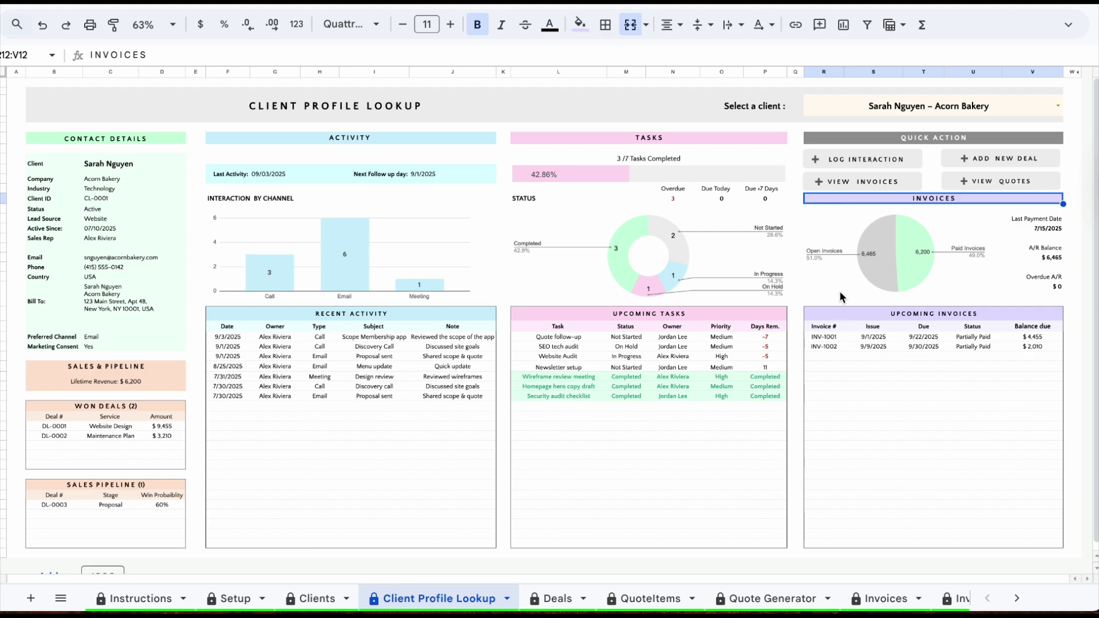
left_click_drag(836, 312, 833, 445)
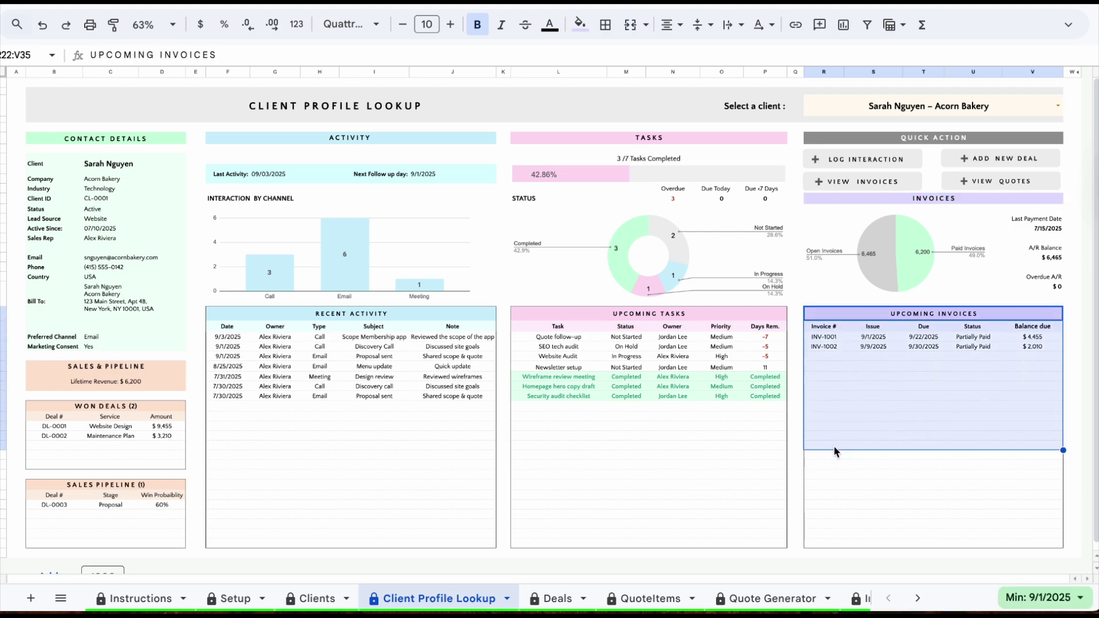
left_click(847, 139)
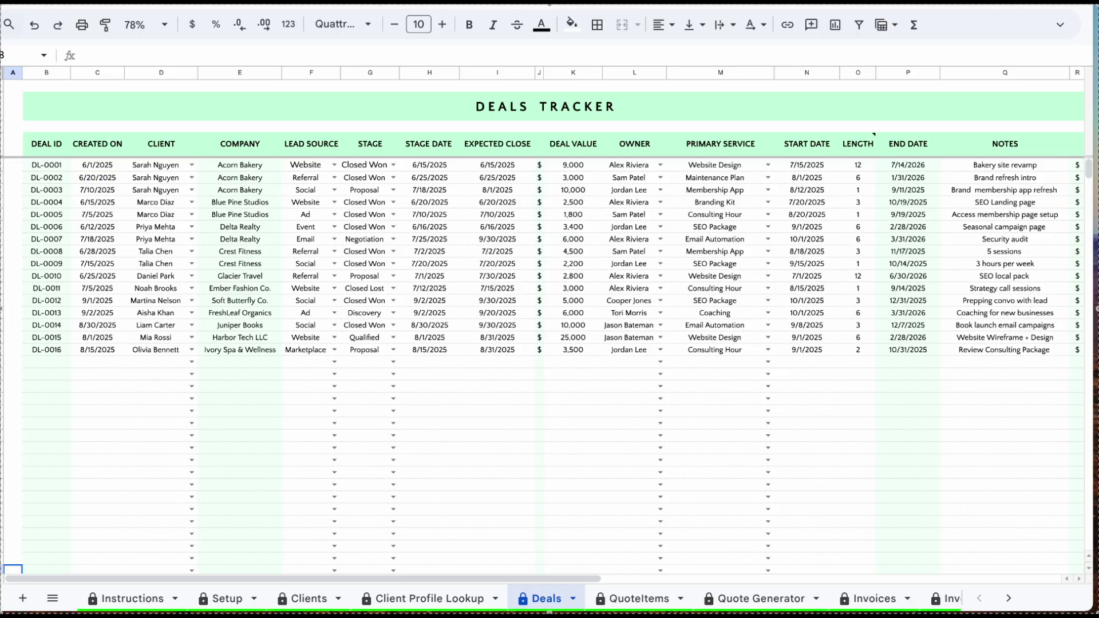
- Look across all columns of the Deals Tracker, from Deal ID out to the calculated columns and back
scroll(250, 520, "right", 10)
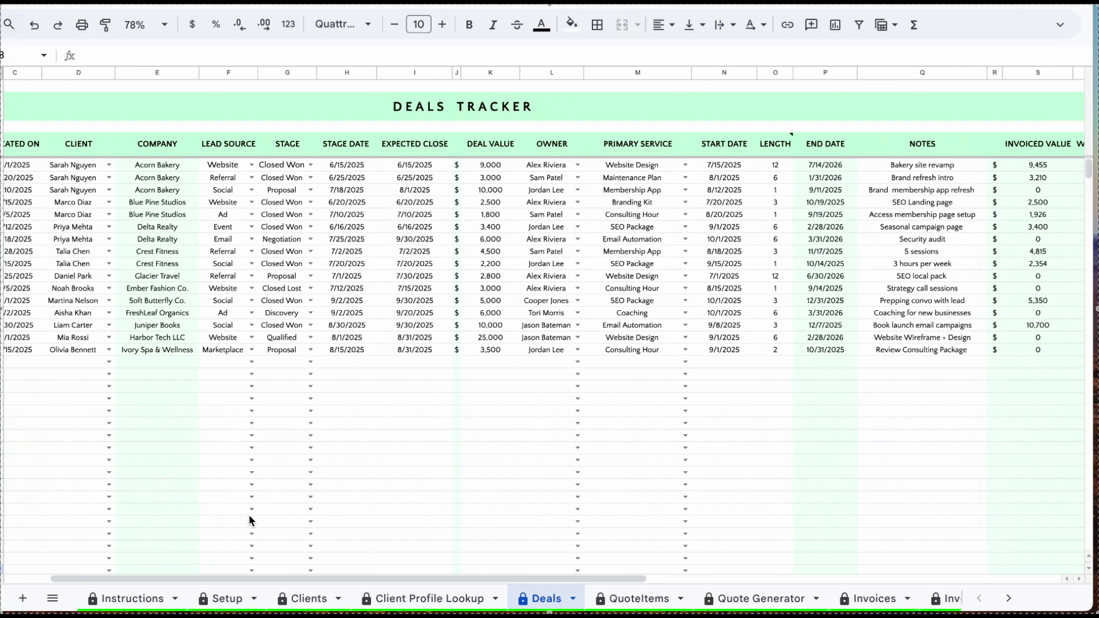
scroll(250, 521, "right", 10)
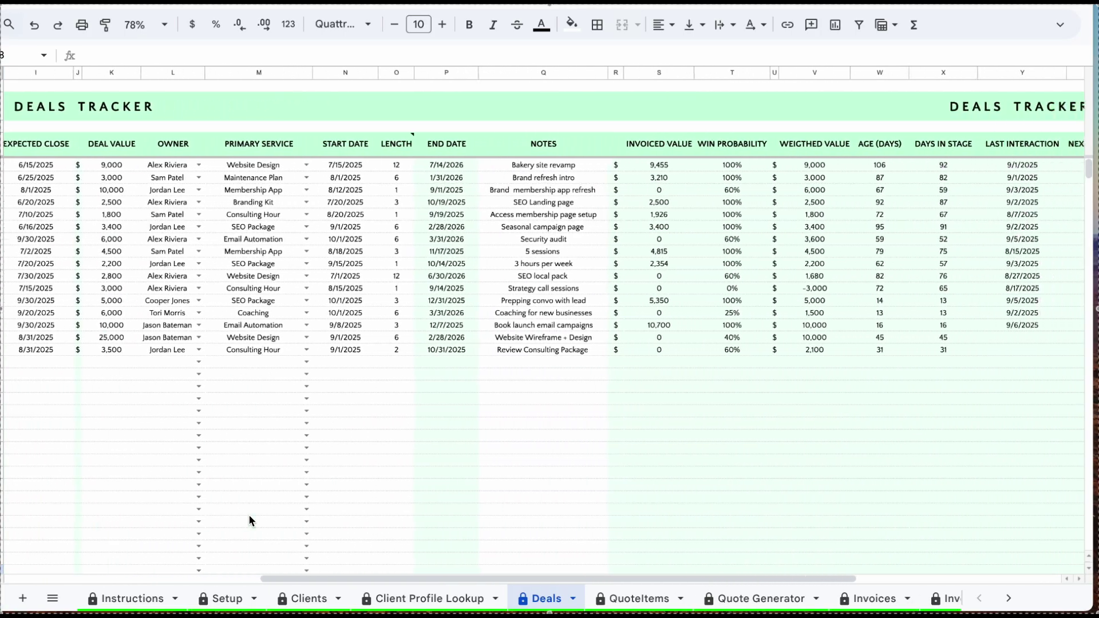
scroll(250, 521, "right", 3)
scroll(250, 520, "left", 5)
scroll(250, 521, "left", 8)
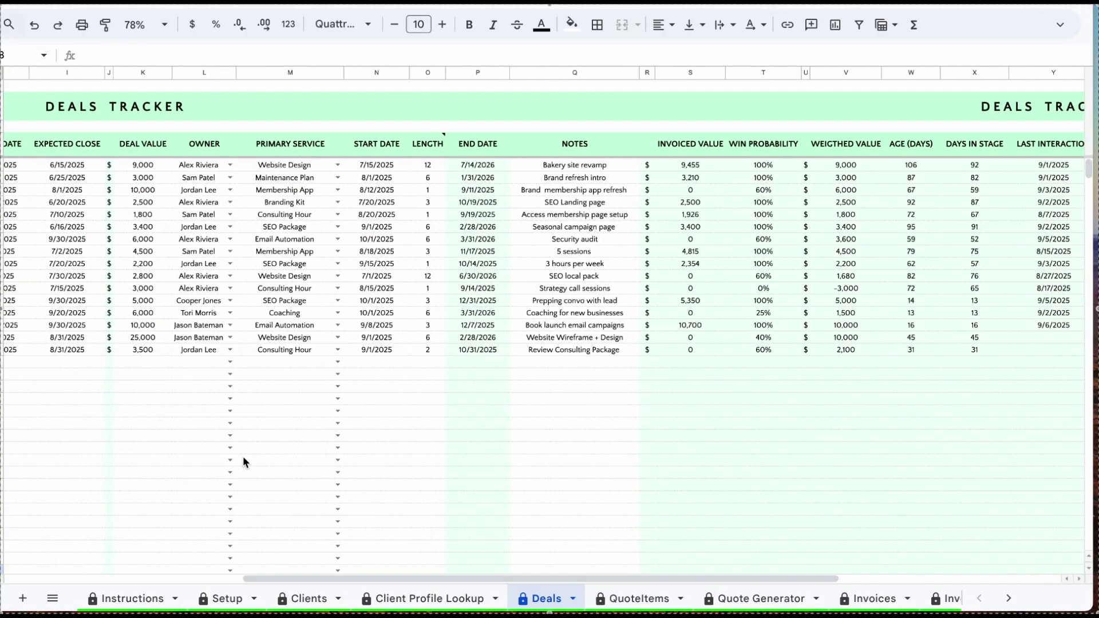
scroll(244, 462, "left", 6)
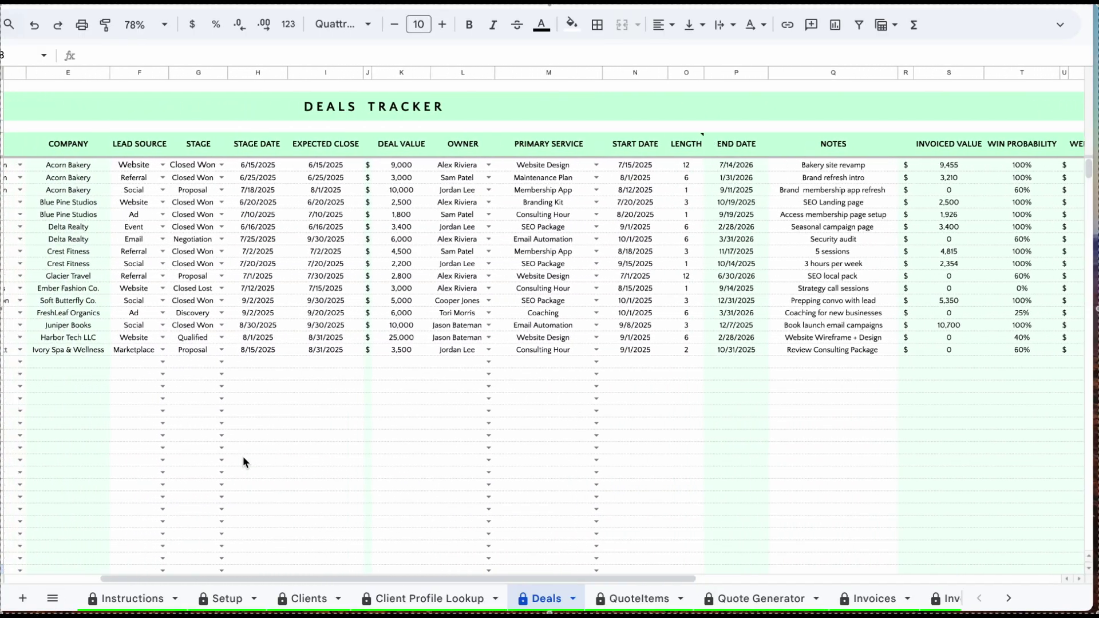
scroll(243, 461, "left", 1)
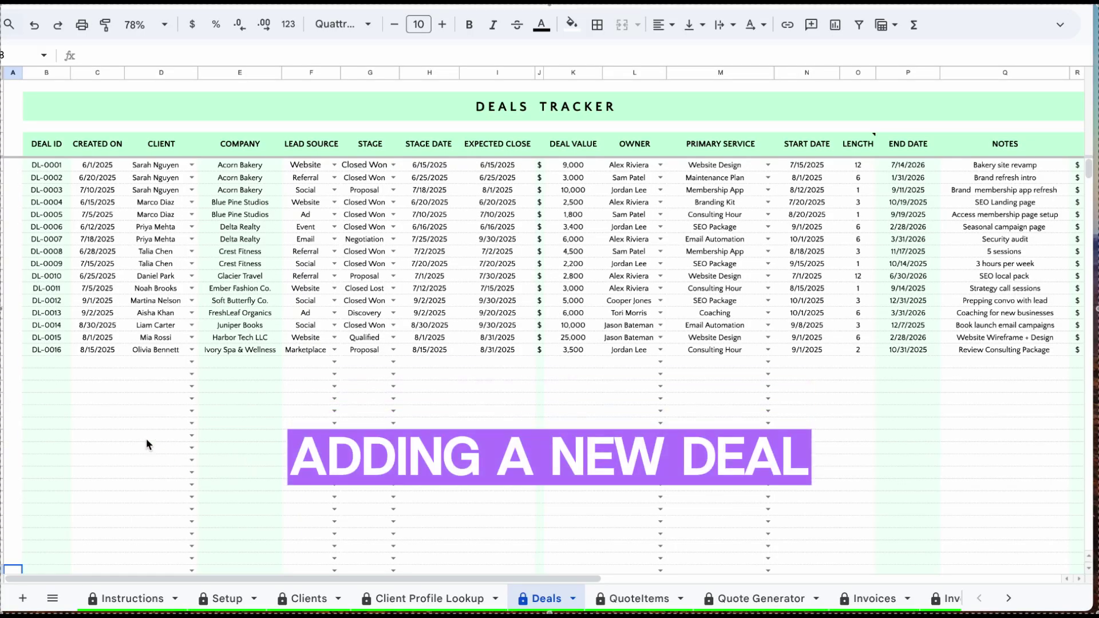
- Inspect the Ivory Spa & Wellness deal's Created On, Deal ID and Company cells and its Client, Lead Source and Stage choices
left_click(109, 350)
left_click(192, 349)
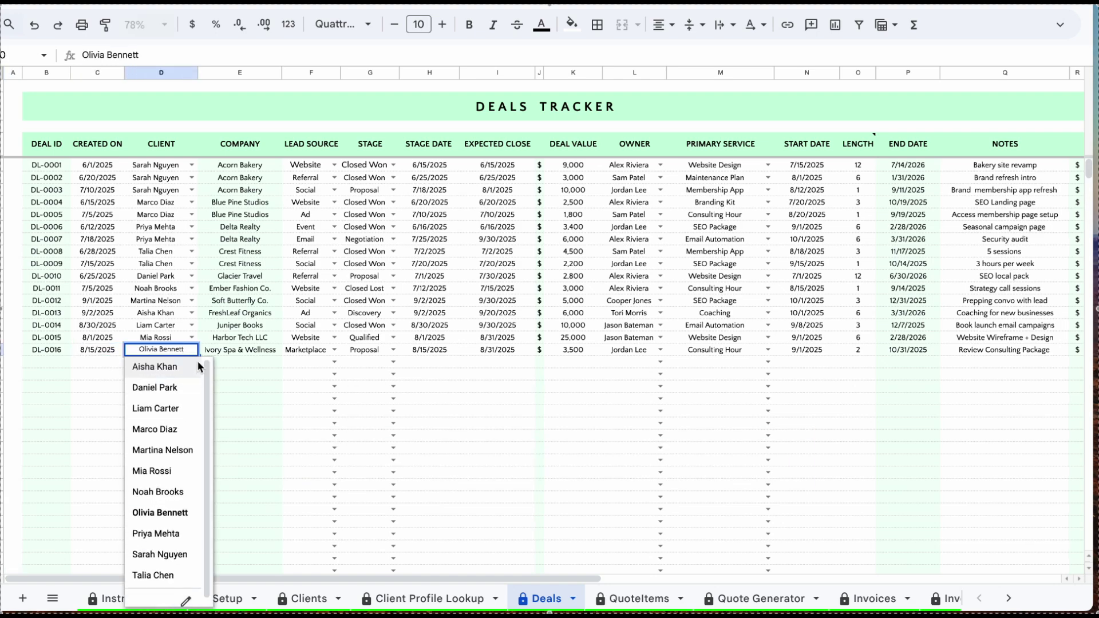
left_click(50, 351)
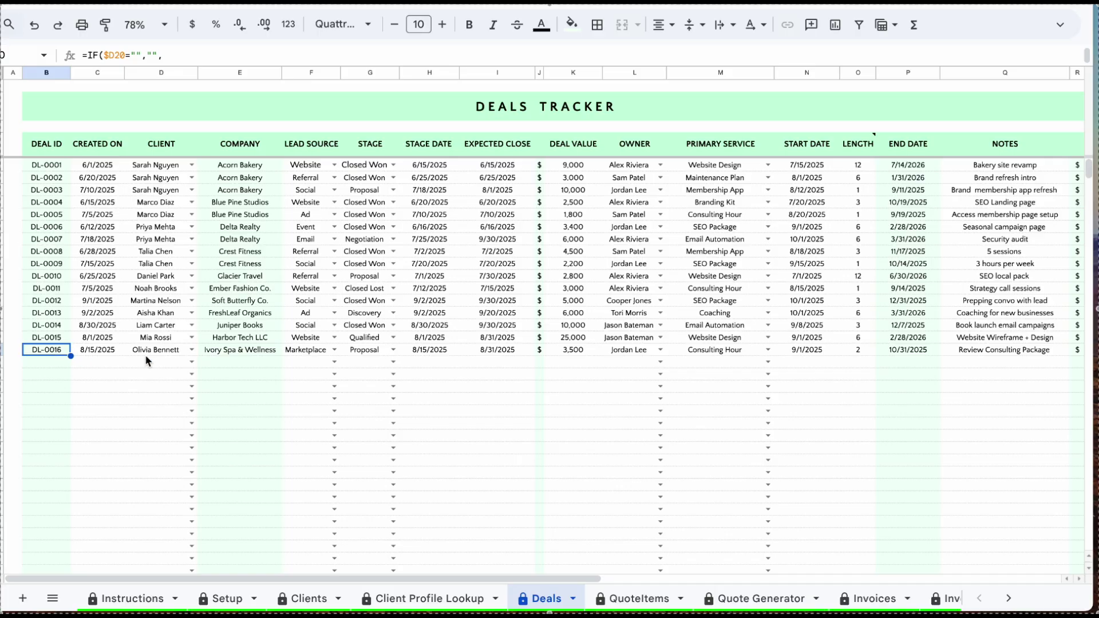
left_click(232, 352)
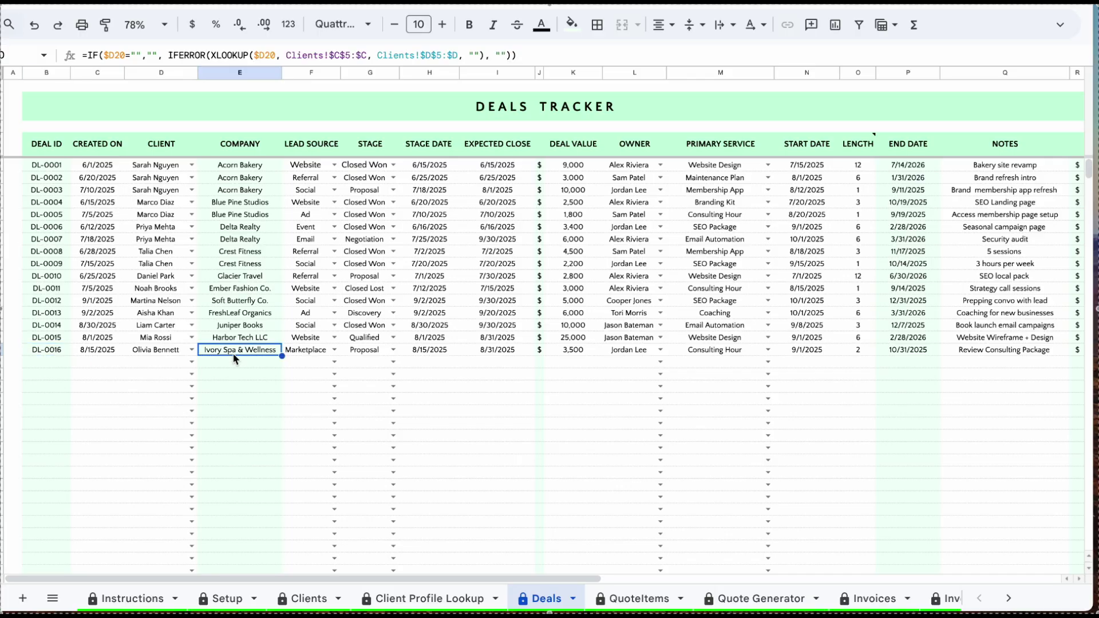
left_click(336, 349)
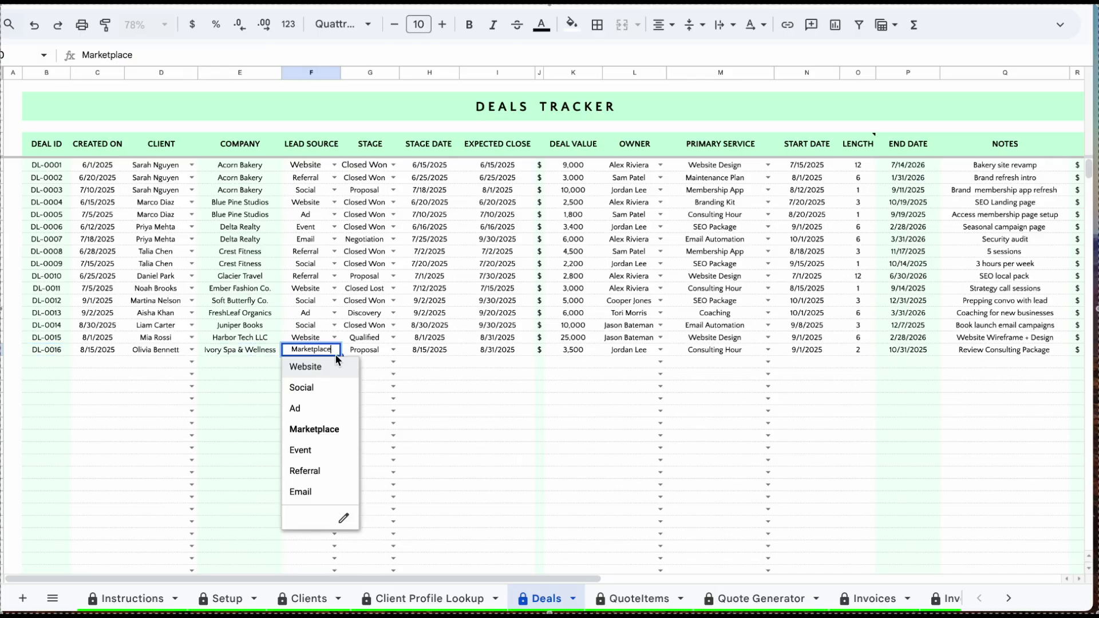
left_click(392, 351)
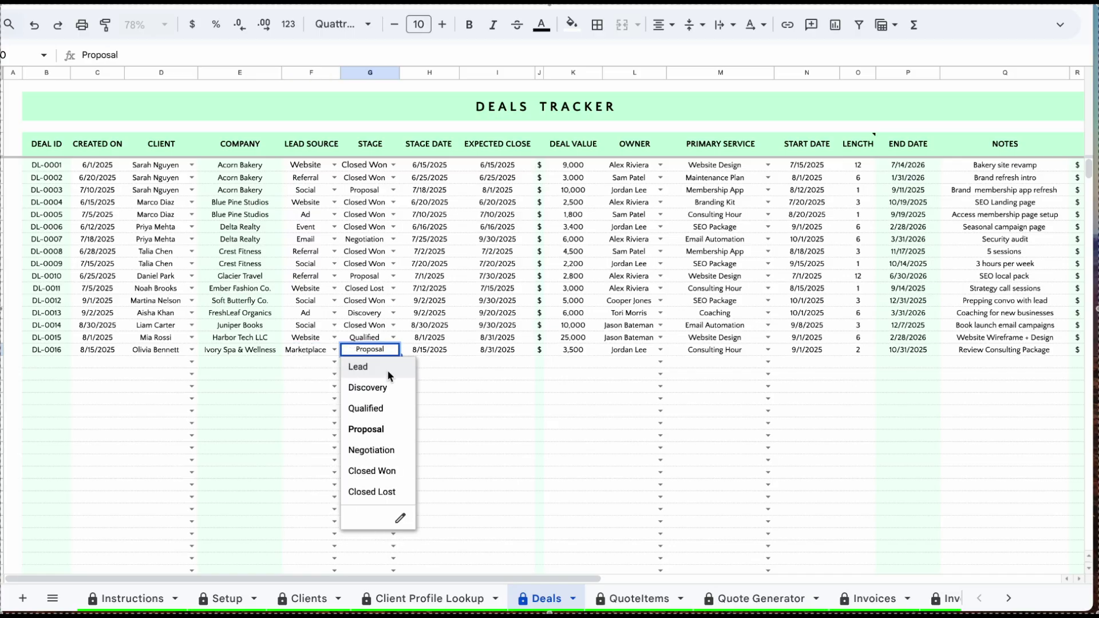
- Inspect the Ivory Spa & Wellness deal's Stage Date, Expected Close and Deal Value cells and its list of Owner choices
left_click(435, 352)
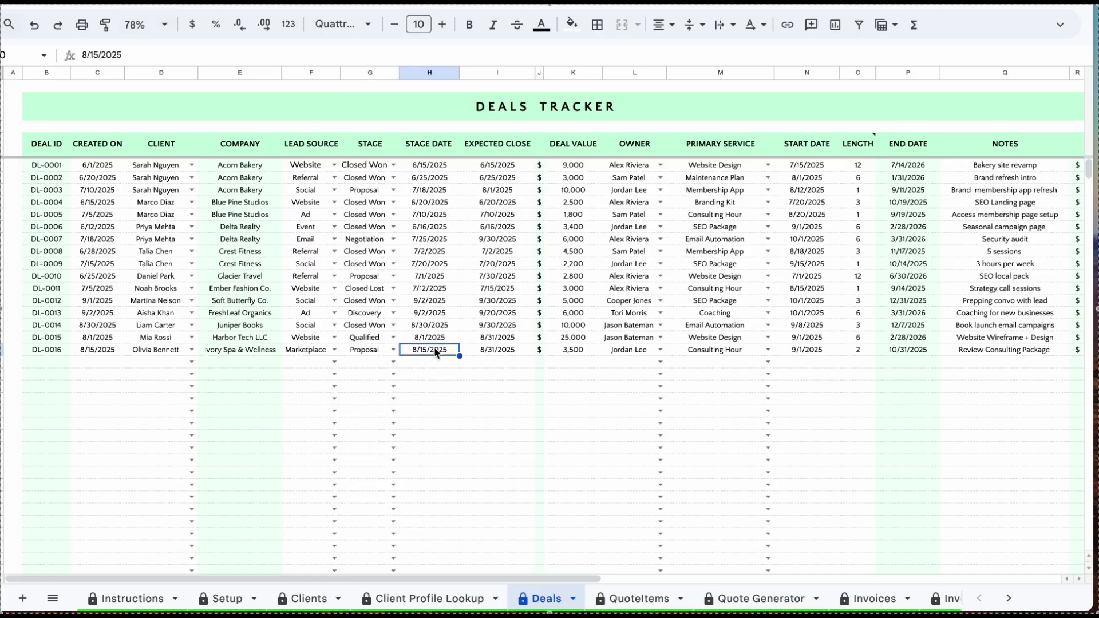
scroll(435, 352, "right", 1)
left_click(458, 352)
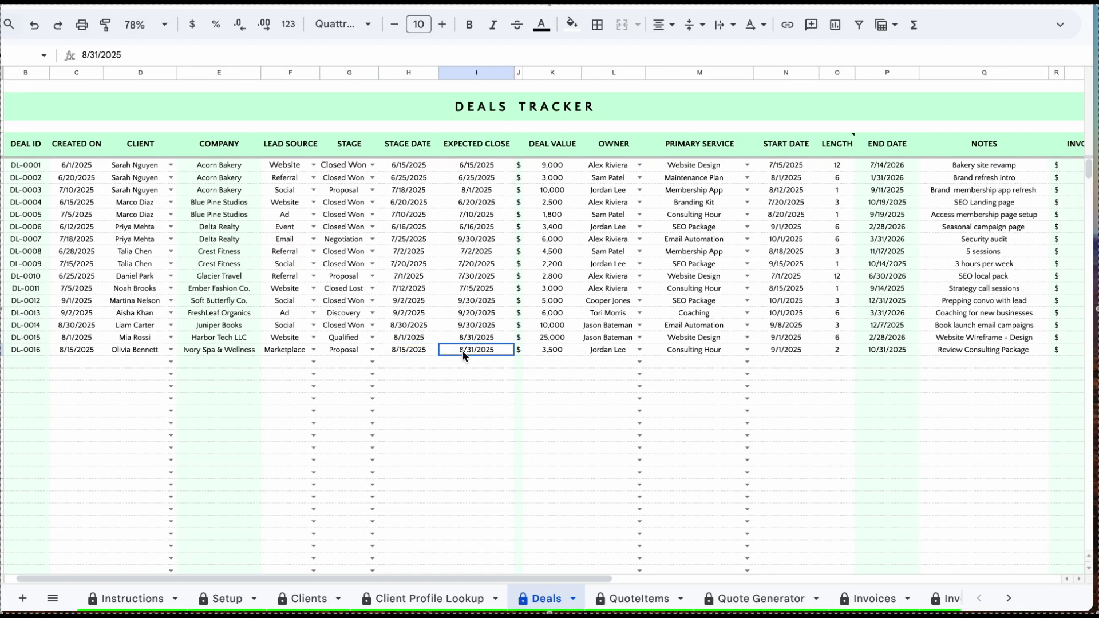
left_click(539, 354)
scroll(539, 350, "right", 2)
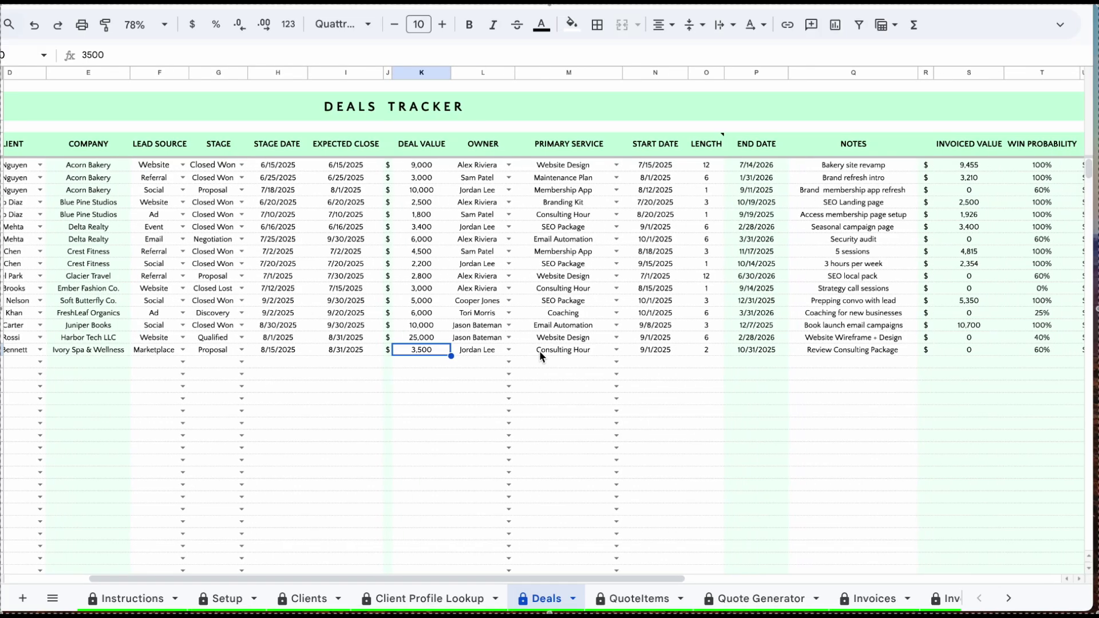
scroll(539, 350, "right", 1)
left_click(493, 354)
left_click(493, 354)
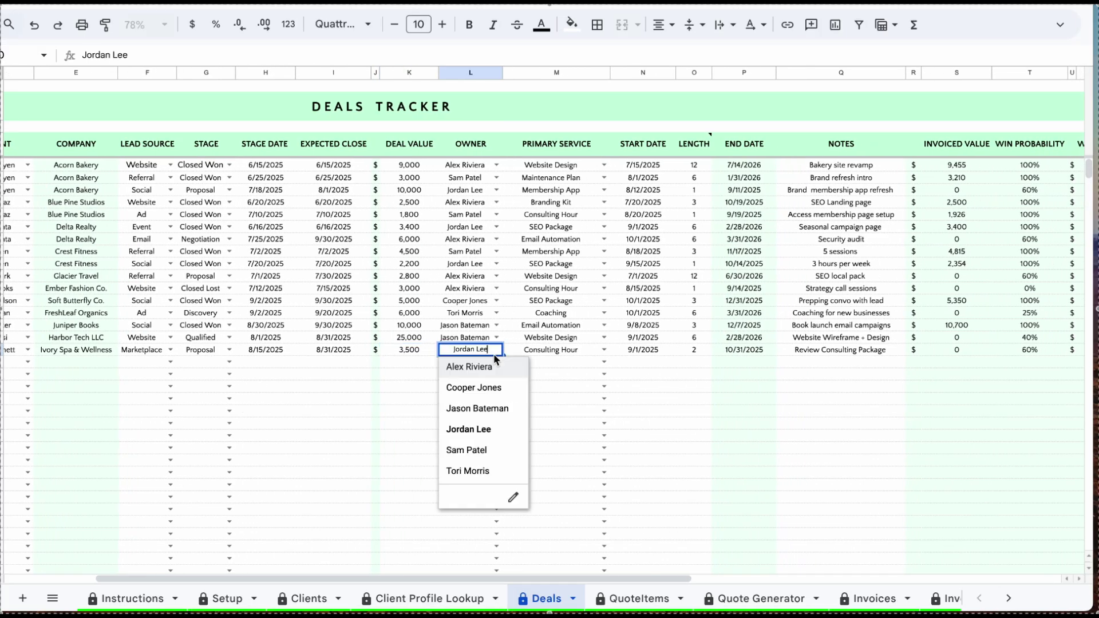
- Inspect the Ivory Spa & Wellness deal's Primary Service, Start Date, Length, End Date and Notes cells
left_click(566, 356)
left_click(635, 353)
scroll(637, 355, "right", 2)
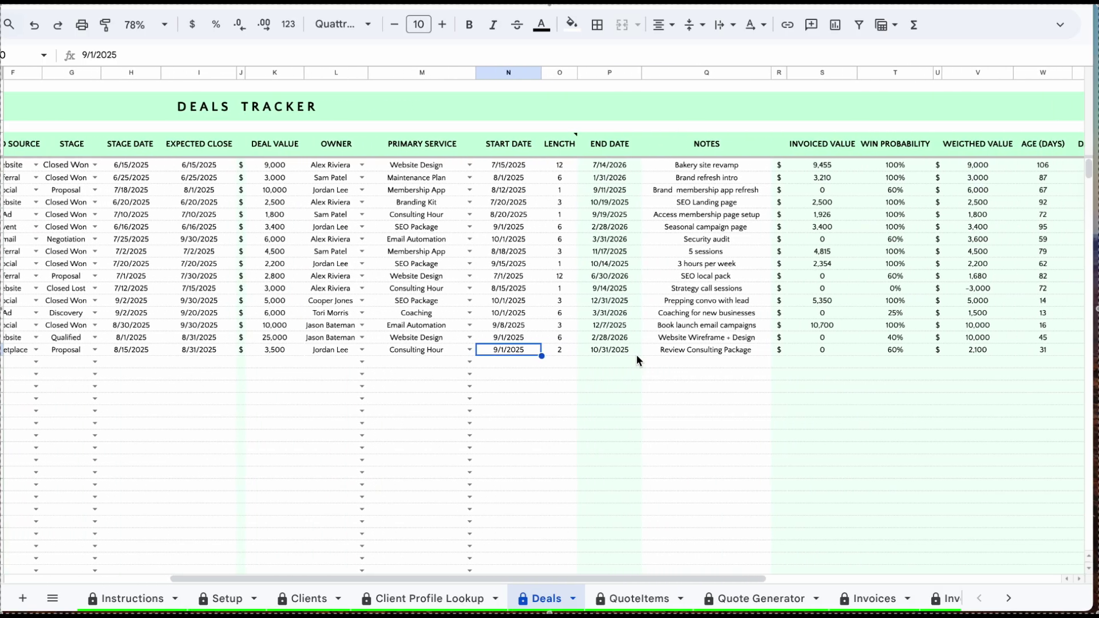
left_click(560, 351)
left_click(602, 352)
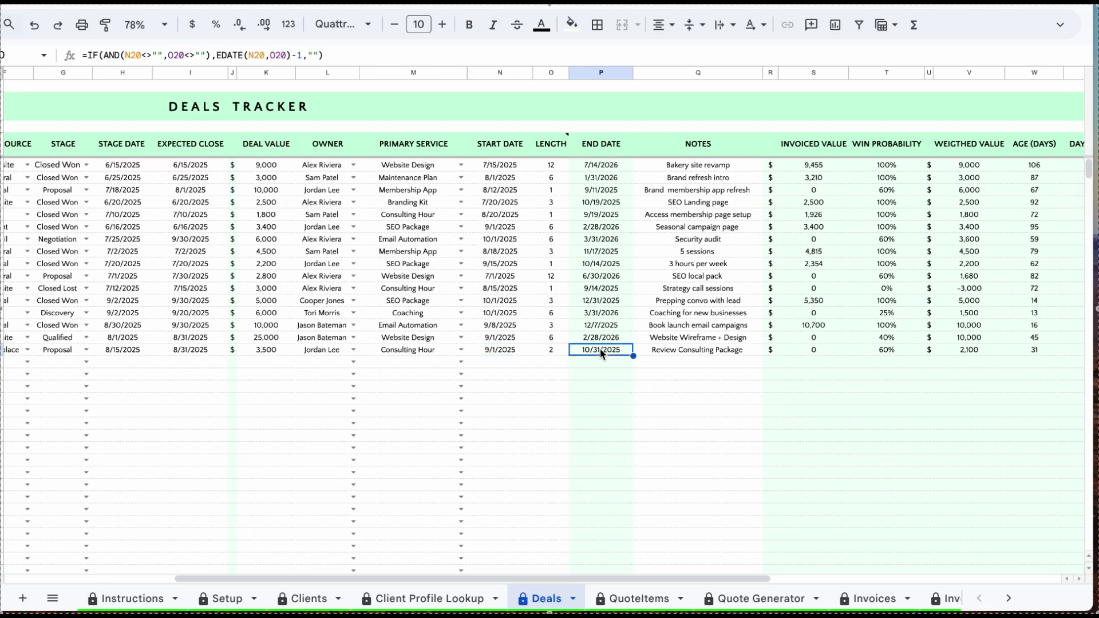
scroll(602, 353, "right", 2)
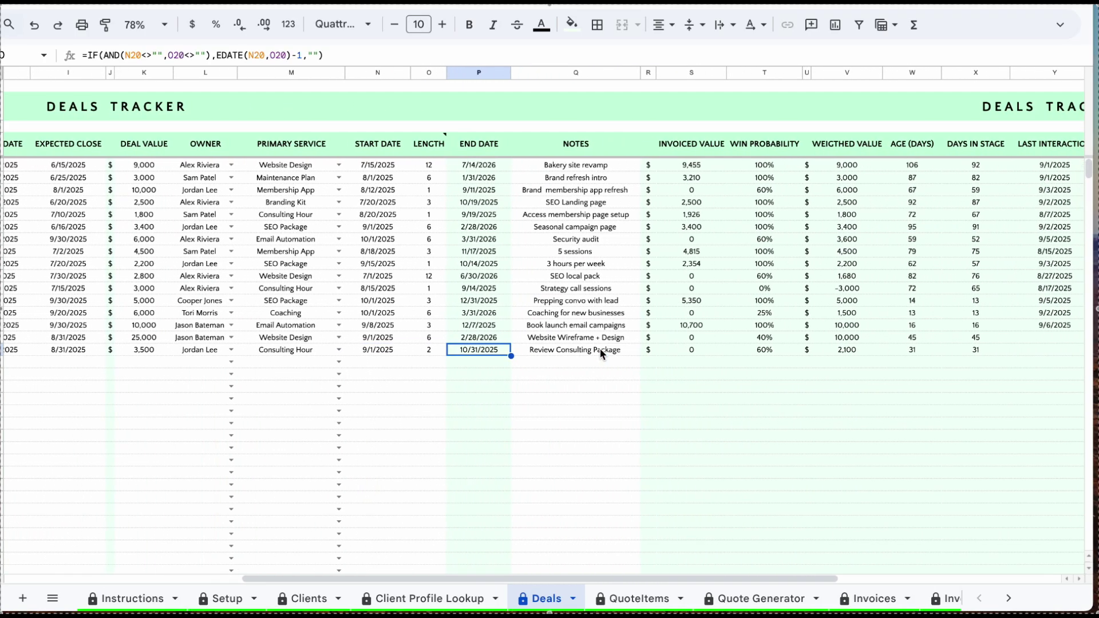
left_click(602, 352)
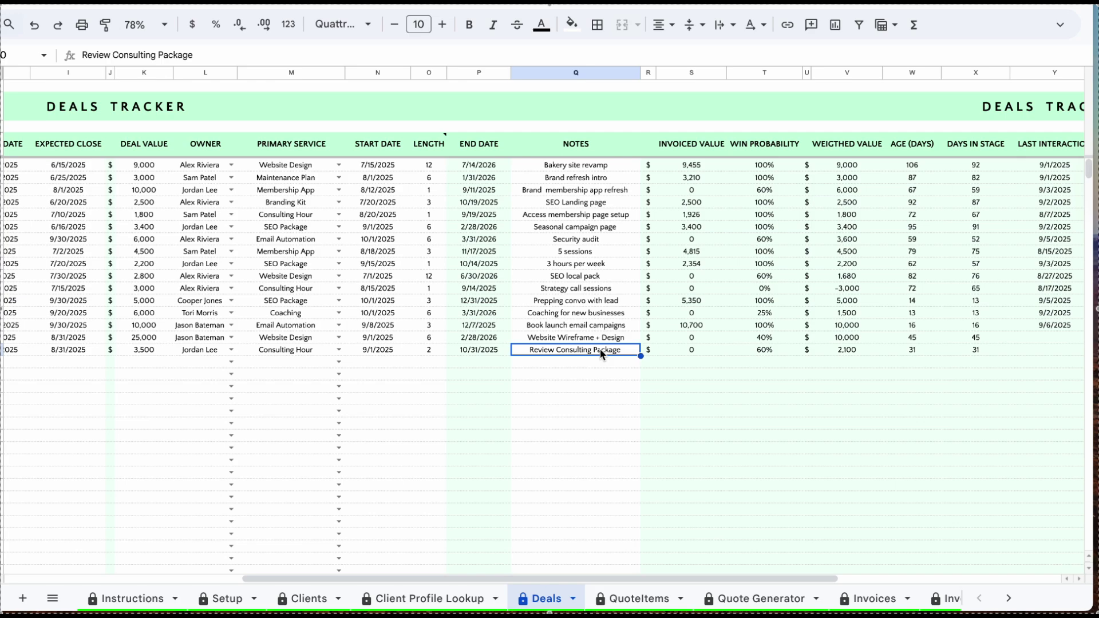
- Examine the Ivory Spa & Wellness deal's calculated Invoiced Value, Win Probability, Weighted Value, Age and Days in Stage cells
scroll(602, 354, "right", 4)
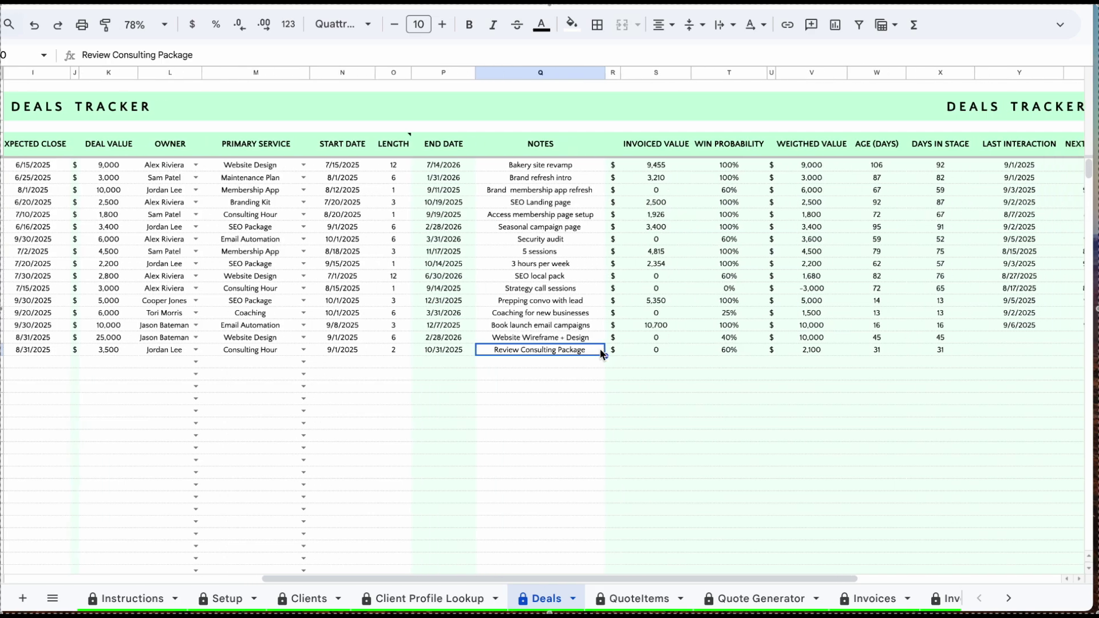
scroll(600, 354, "right", 3)
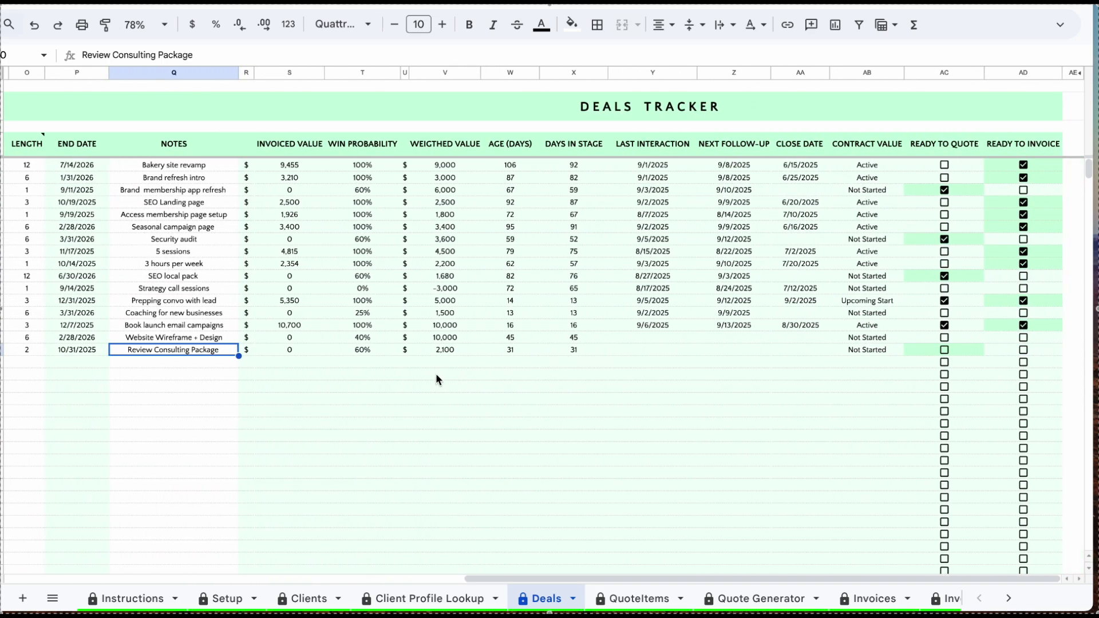
left_click(306, 354)
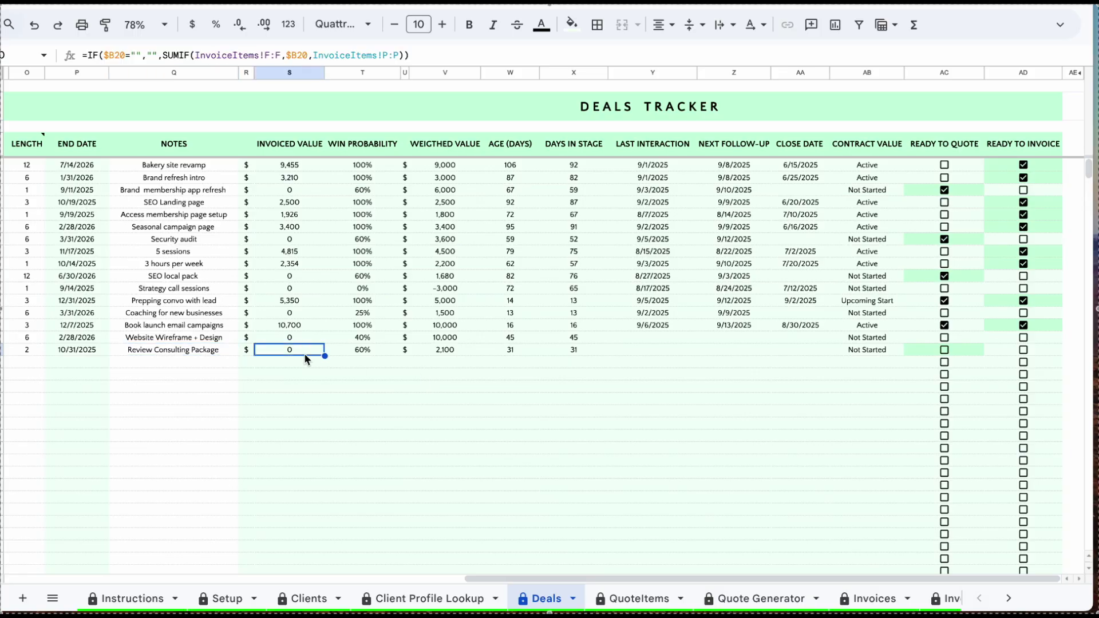
key("Right")
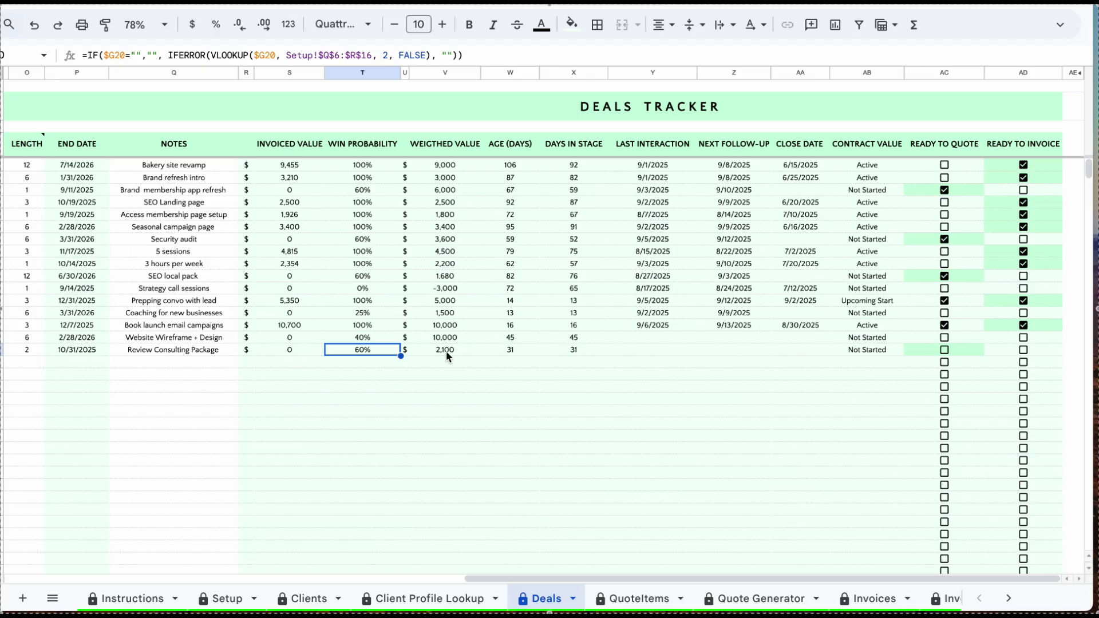
key("Right")
key("Right")
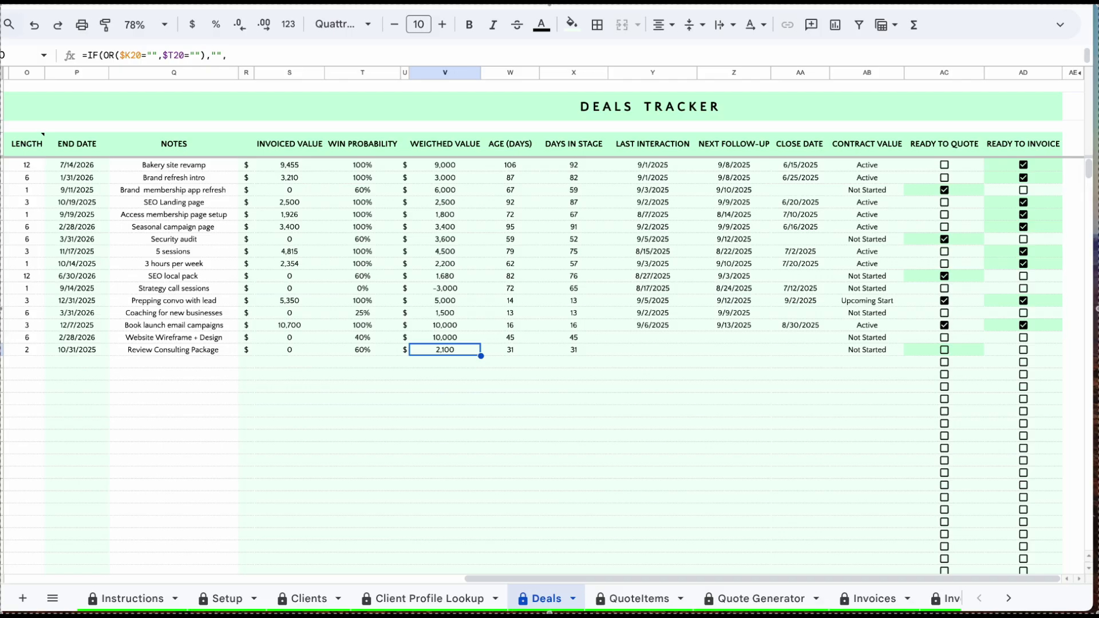
key("Right")
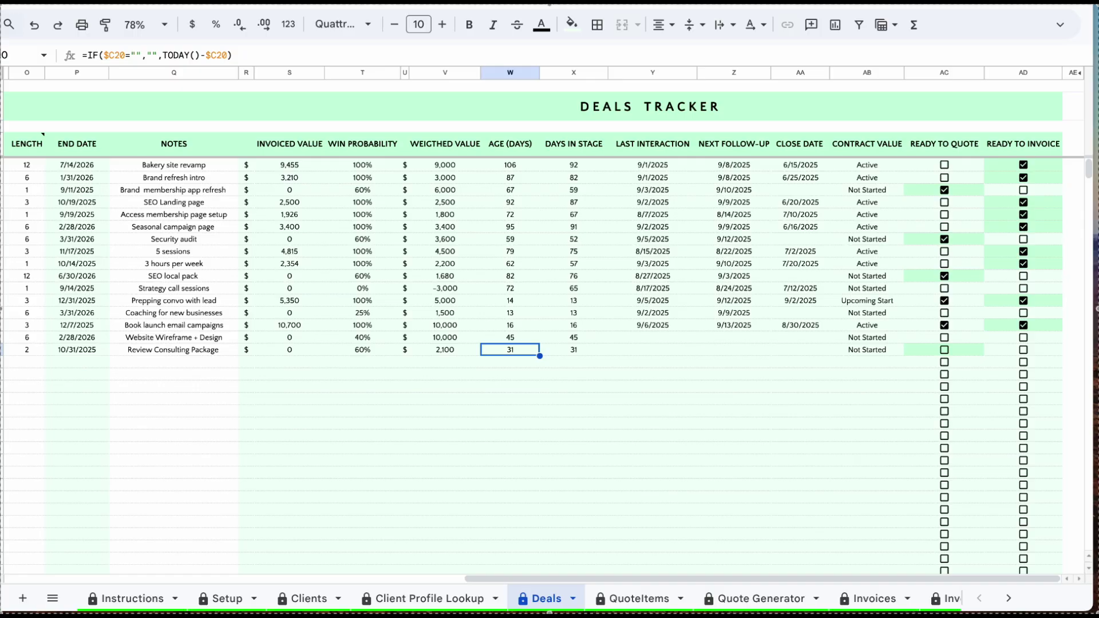
key("Right")
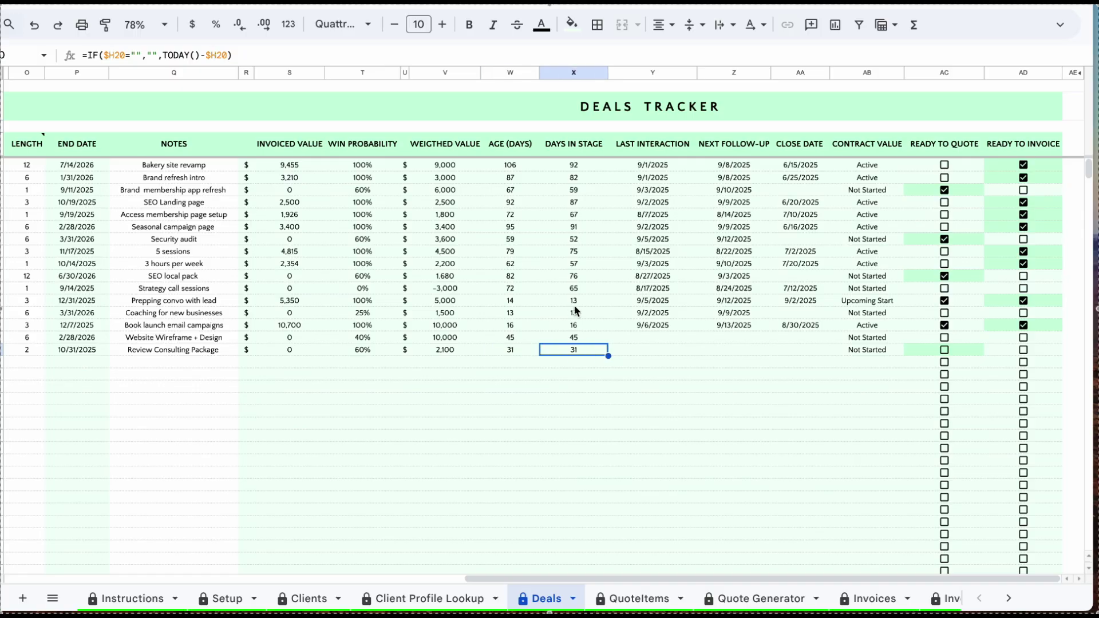
- Examine the Juniper Books deal's Last Interaction, Next Follow-Up, Close Date and Contract Value cells, plus the Soft Butterfly Co. deal's Contract Value
left_click(658, 327)
key("Right")
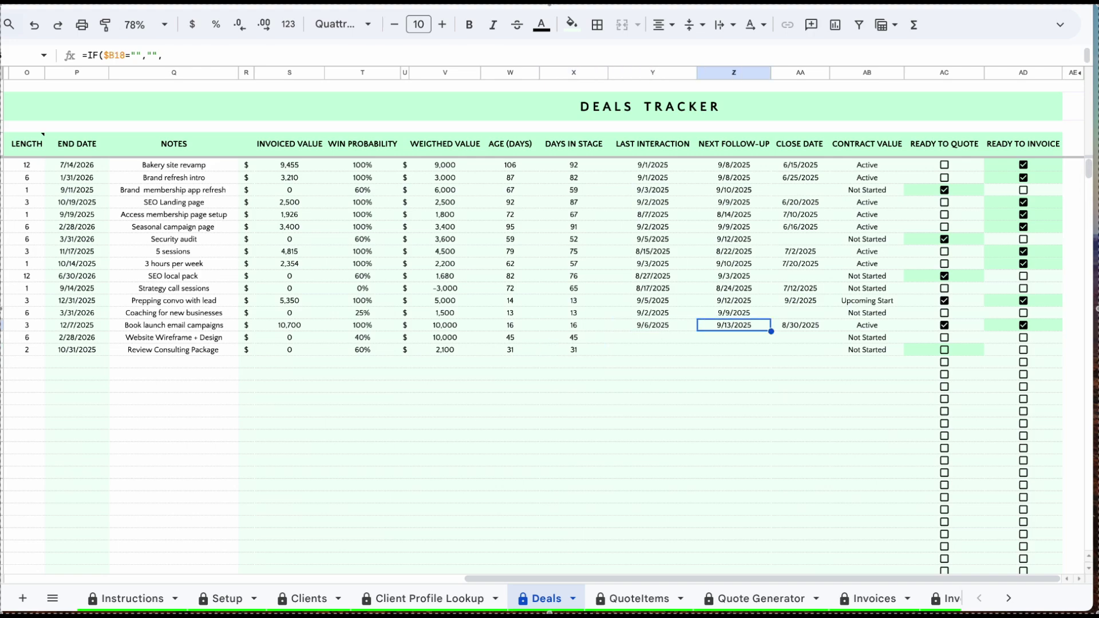
key("Right")
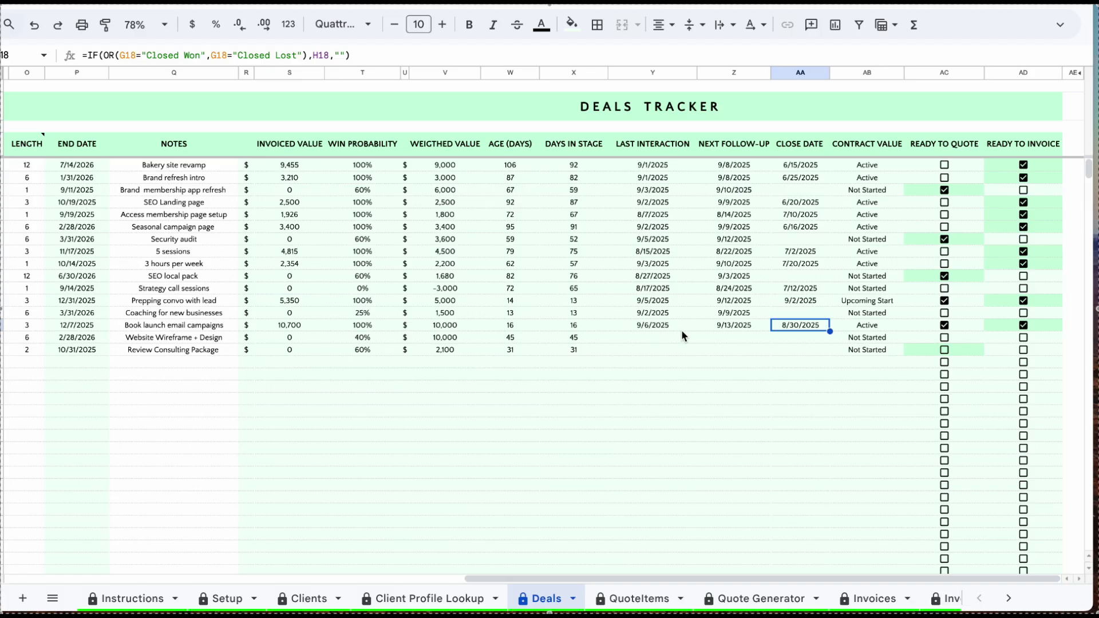
key("Right")
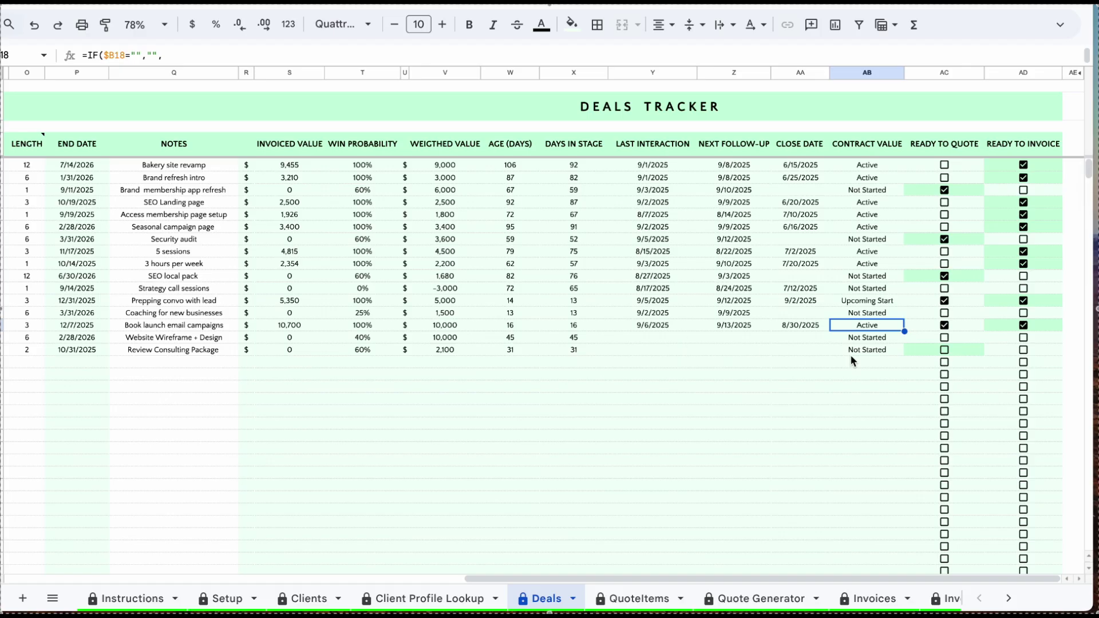
left_click(861, 302)
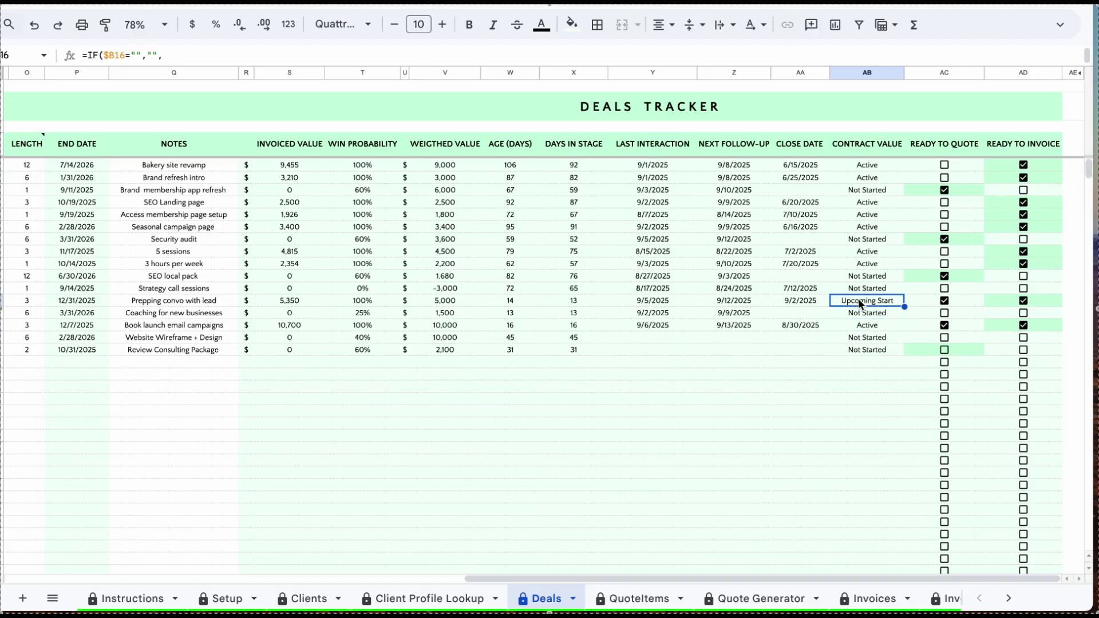
- Check the FreshLeaf Organics and Ivory Spa & Wellness deals' Contract Value cells, and mark the Ivory Spa & Wellness deal as Ready to Quote
left_click(862, 315)
left_click(866, 351)
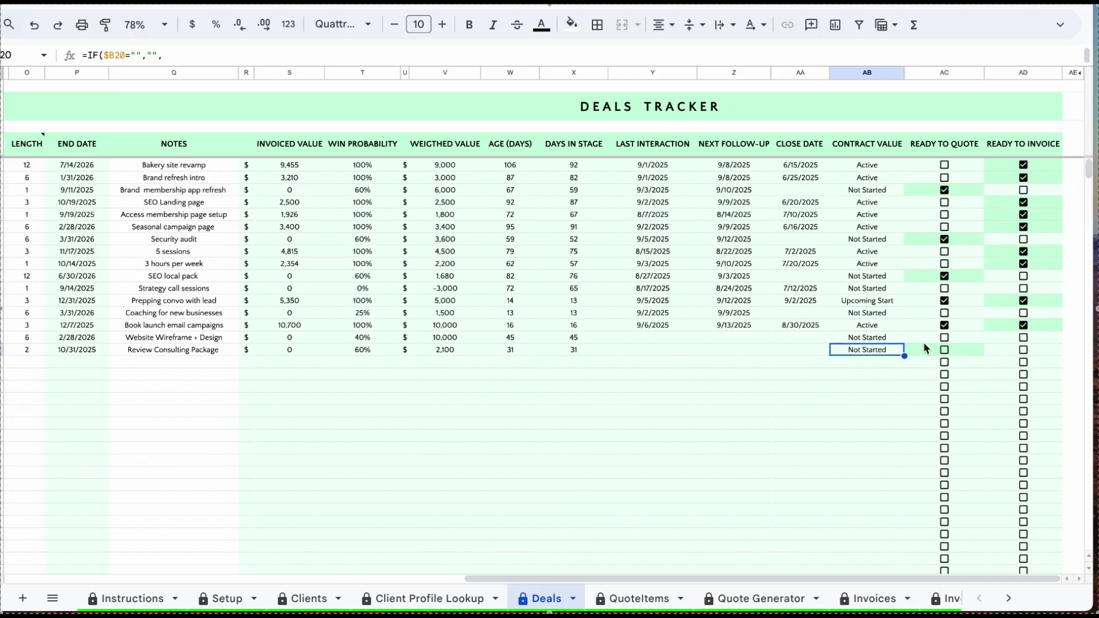
left_click(972, 350)
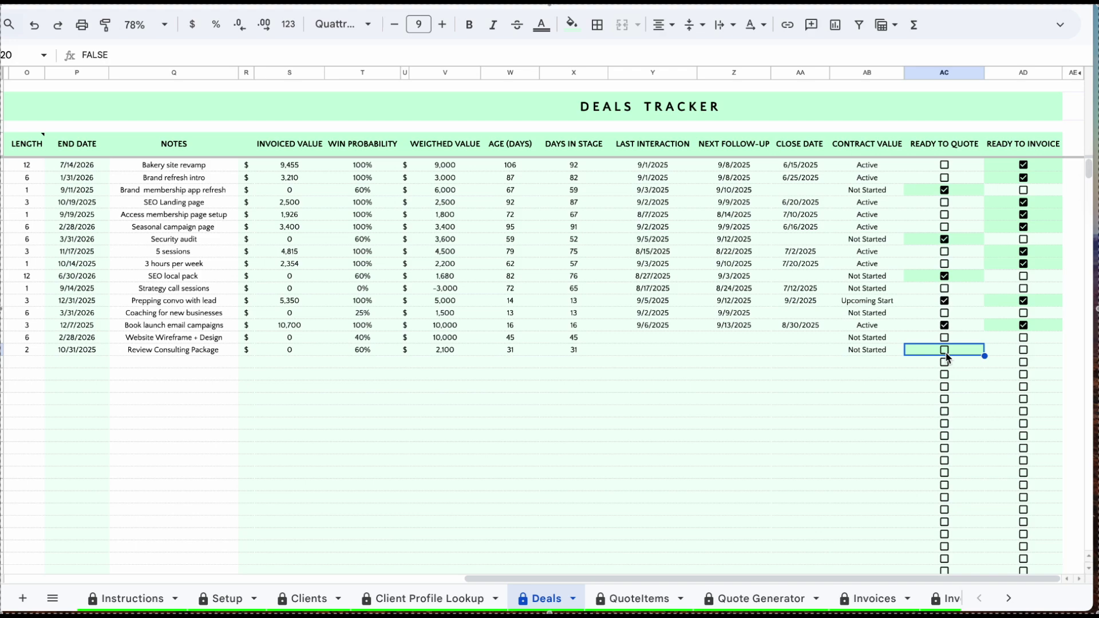
left_click(946, 358)
- Toggle the Juniper Books deal's Ready to Invoice checkbox off and back on
left_click(996, 330)
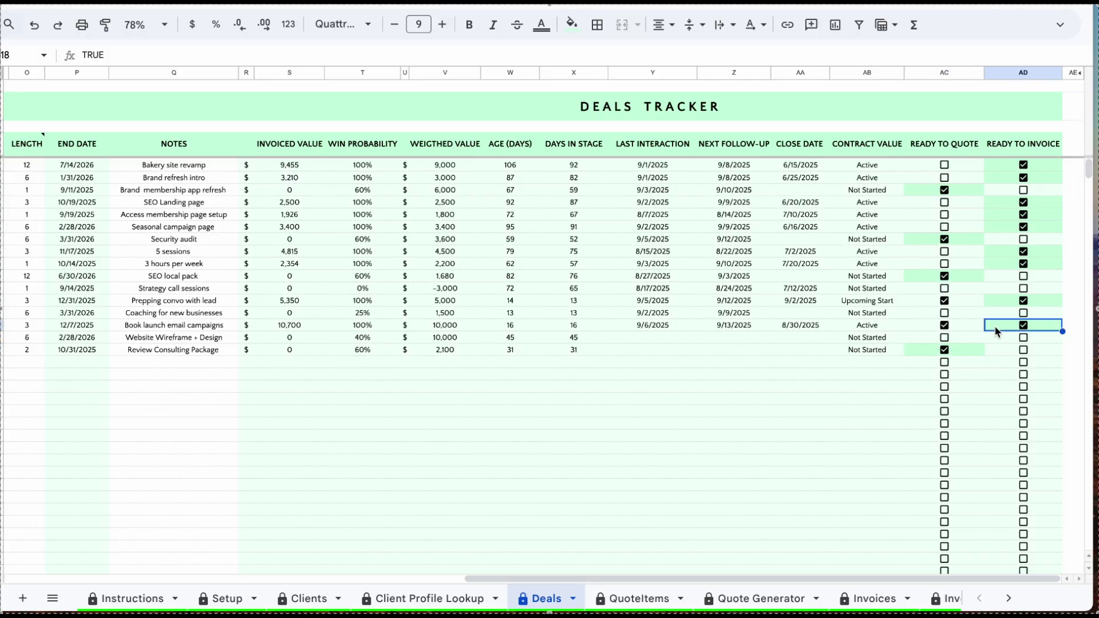
left_click(1023, 327)
left_click(1024, 327)
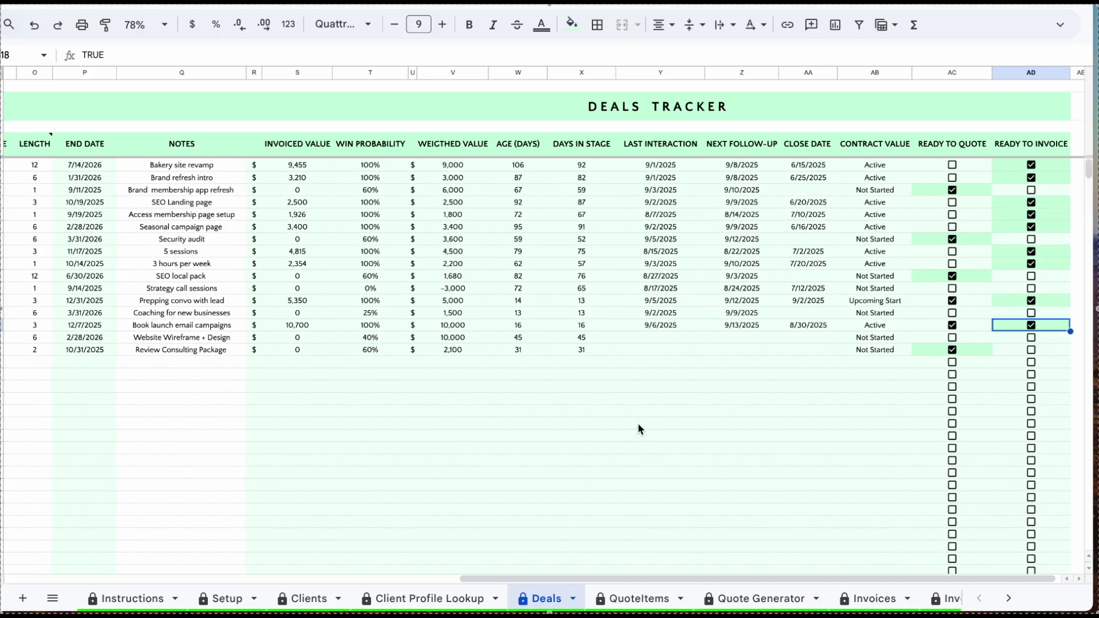
- Set the Ivory Spa & Wellness deal's Stage to Closed Won
scroll(638, 425, "left", 5)
scroll(638, 425, "left", 10)
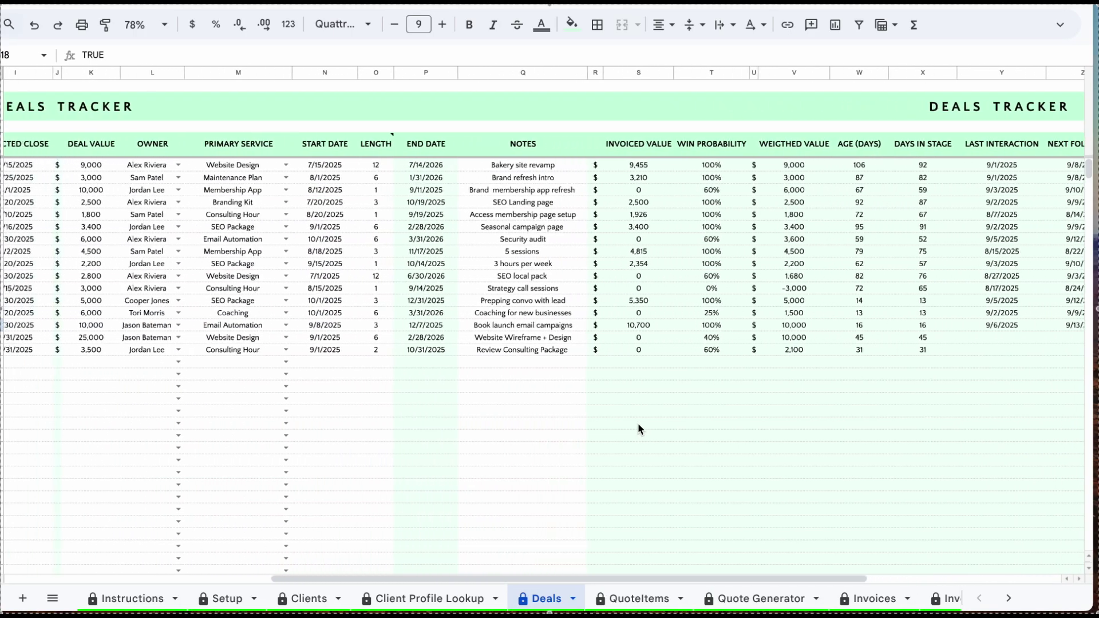
scroll(638, 425, "left", 2)
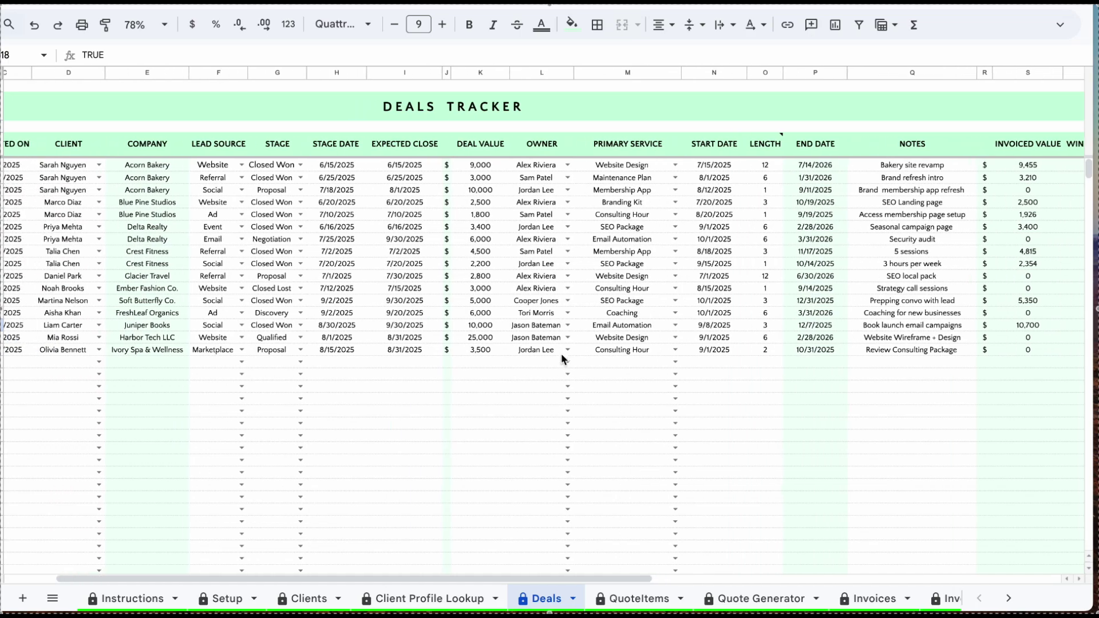
scroll(354, 376, "left", 1)
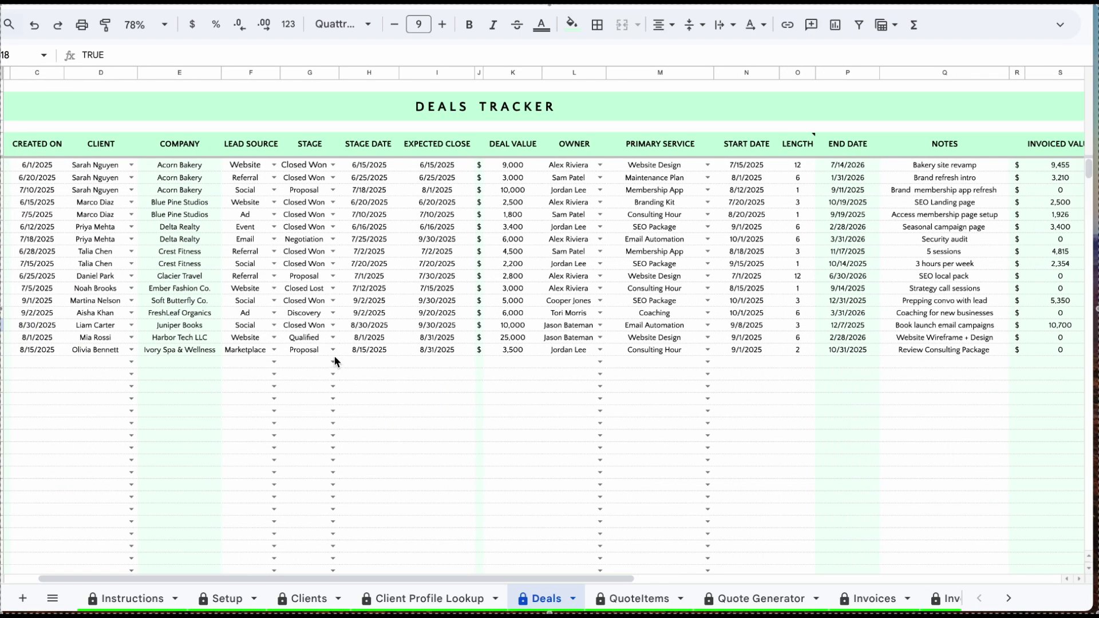
left_click(334, 356)
left_click(334, 355)
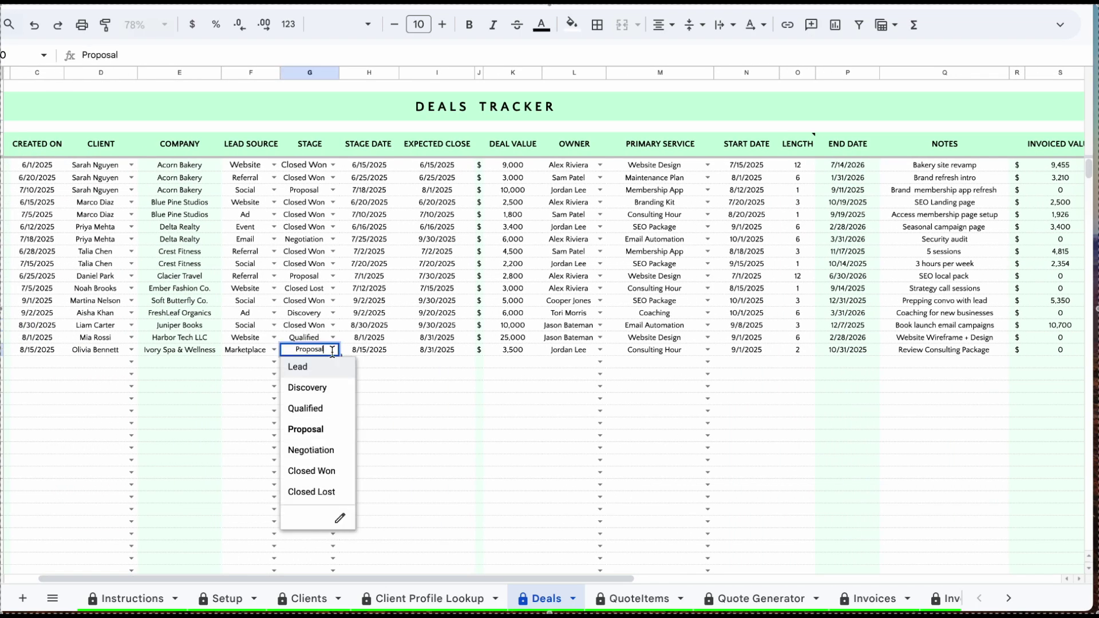
left_click(321, 476)
- Mark the Ivory Spa & Wellness deal as Ready to Invoice
scroll(321, 481, "right", 6)
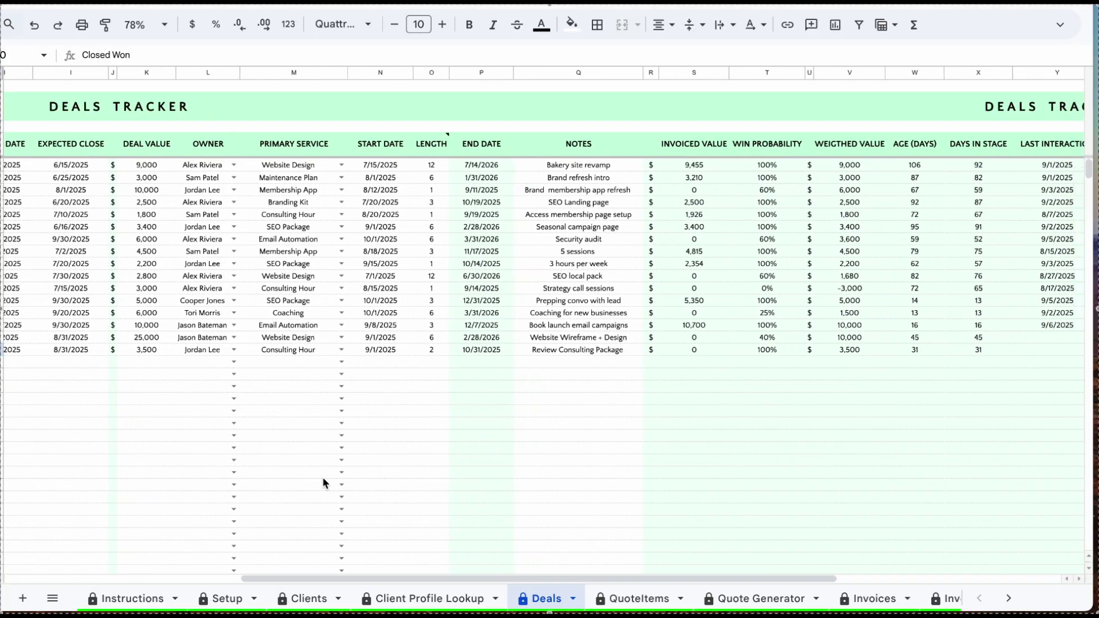
scroll(323, 482, "right", 5)
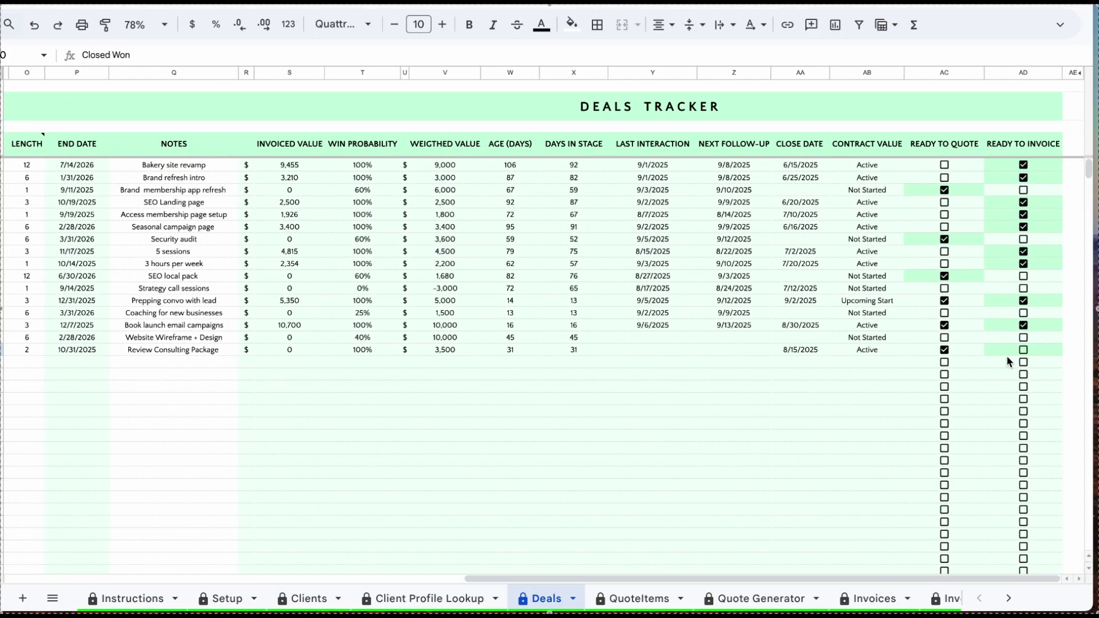
left_click(1023, 350)
scroll(492, 455, "left", 1)
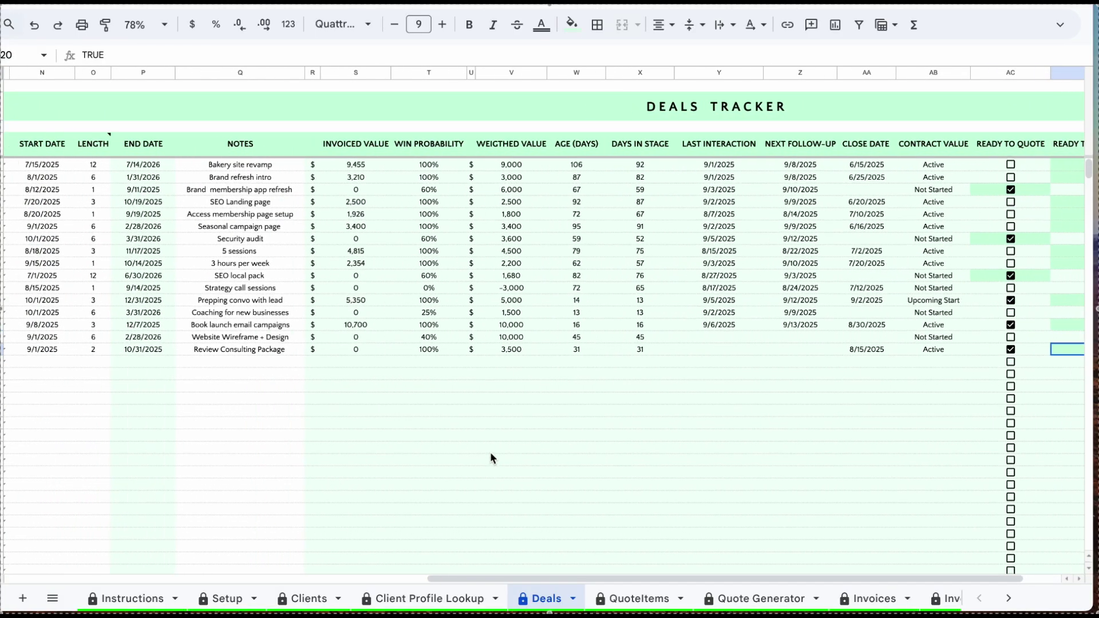
scroll(491, 453, "left", 10)
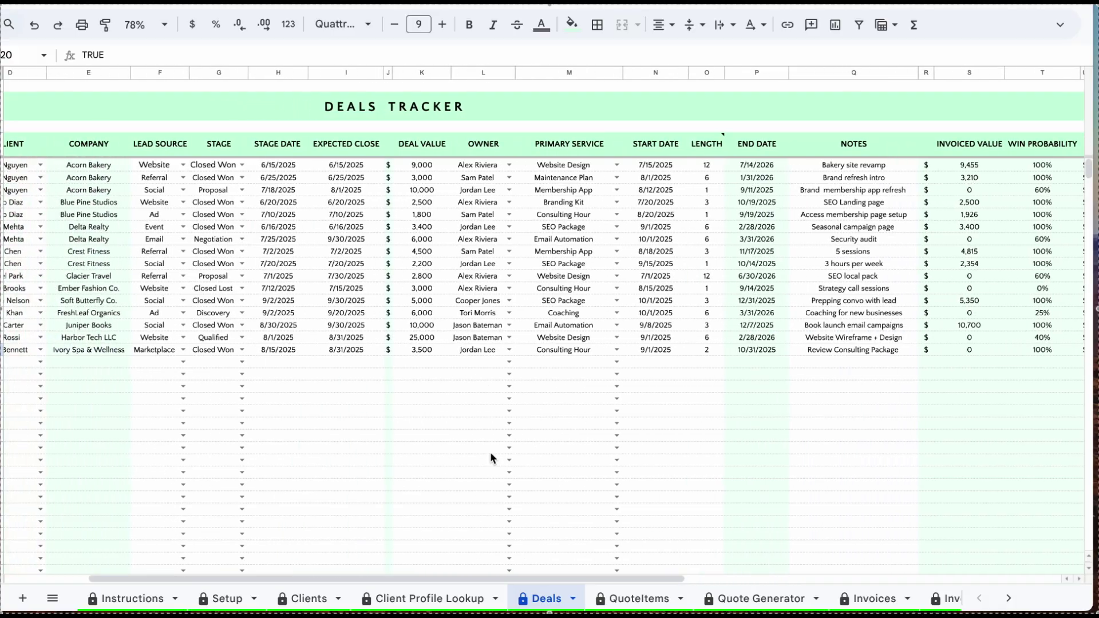
scroll(490, 458, "left", 4)
scroll(491, 458, "right", 4)
scroll(491, 458, "left", 4)
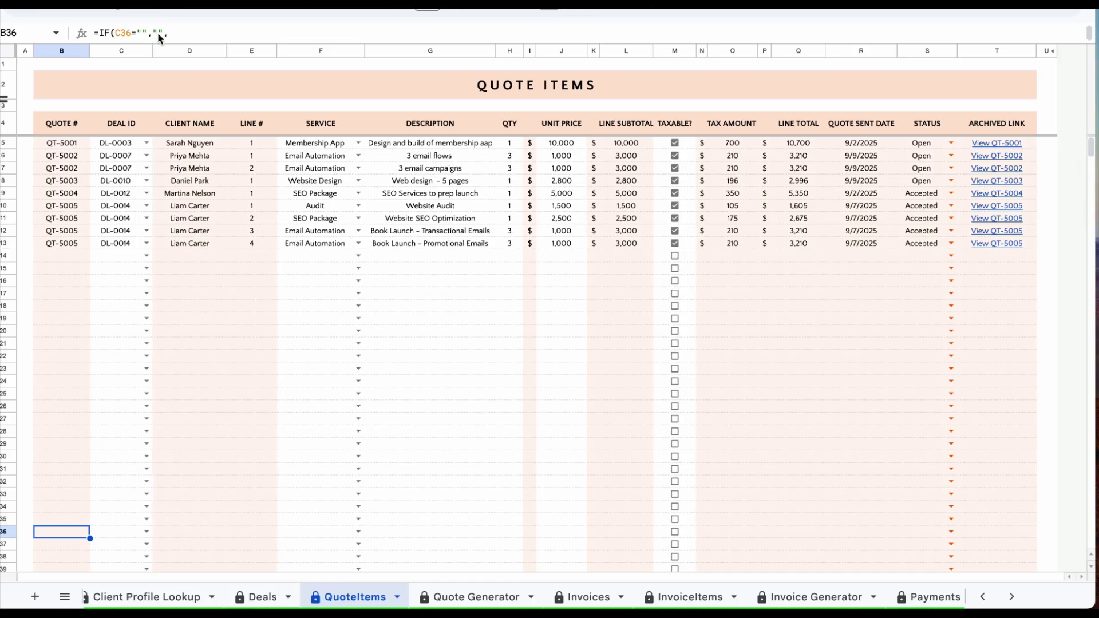
- Inspect the Deal ID cells of the four QT-5005 lines in the QuoteItems sheet
left_click(141, 246)
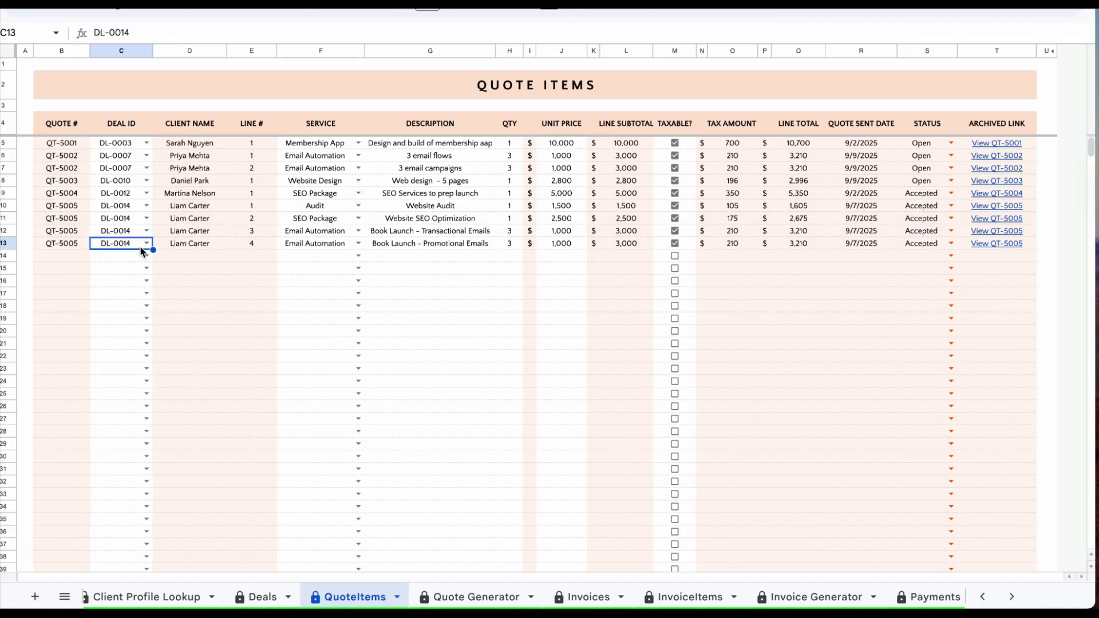
key("Up")
key("Up")
key("Up")
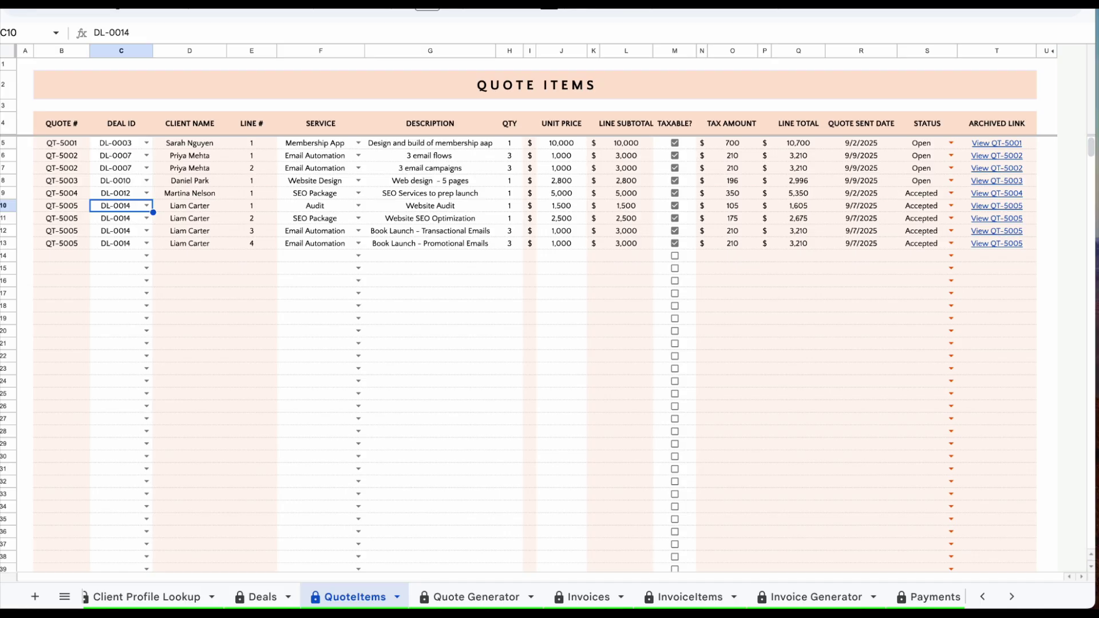
- Assign deal DL-0003 to the first empty quote line in row 14, and clear that Deal ID again
left_click(147, 255)
left_click(126, 273)
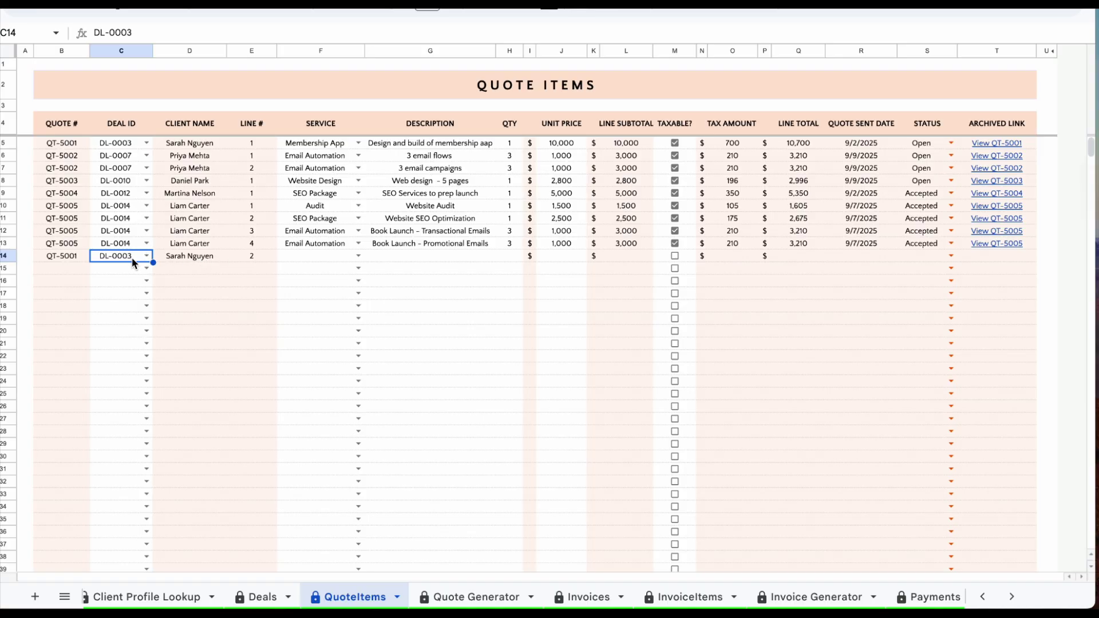
key("BackSpace")
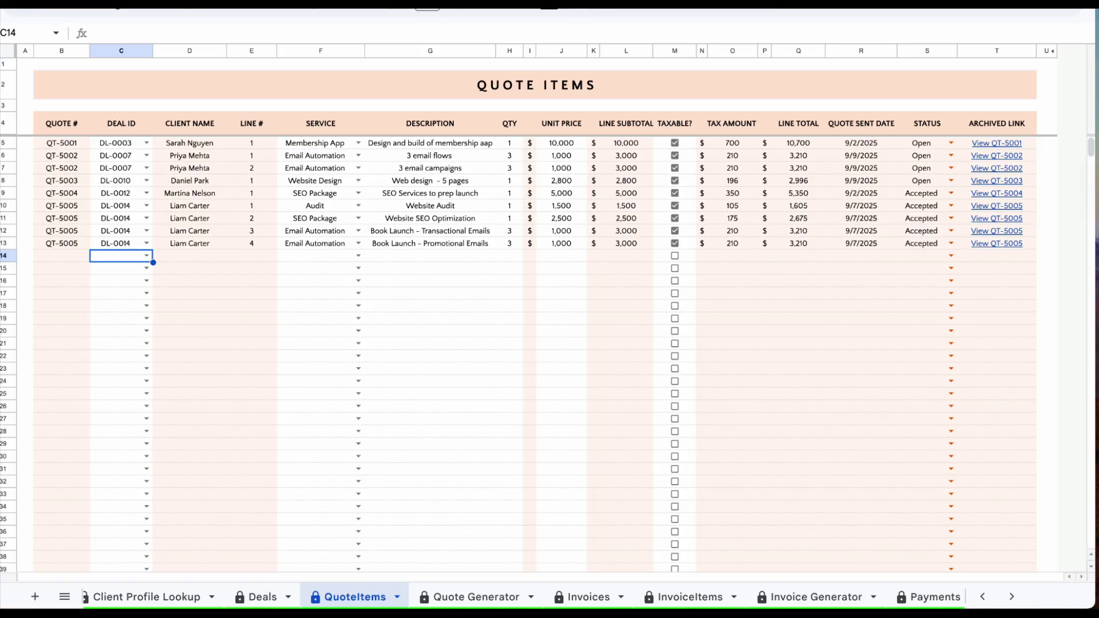
- Inspect the Service cell of the last QT-5005 quote line
left_click(300, 245)
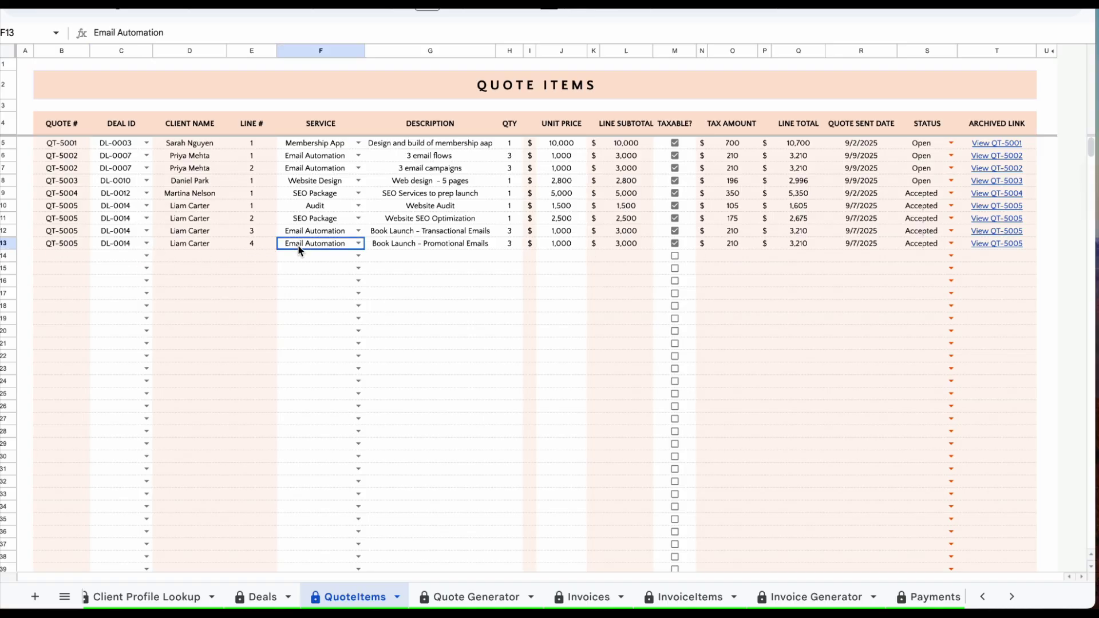
- Review the service choices, description, quantity, unit price and line subtotal of the last quote item in row 13
left_click(358, 246)
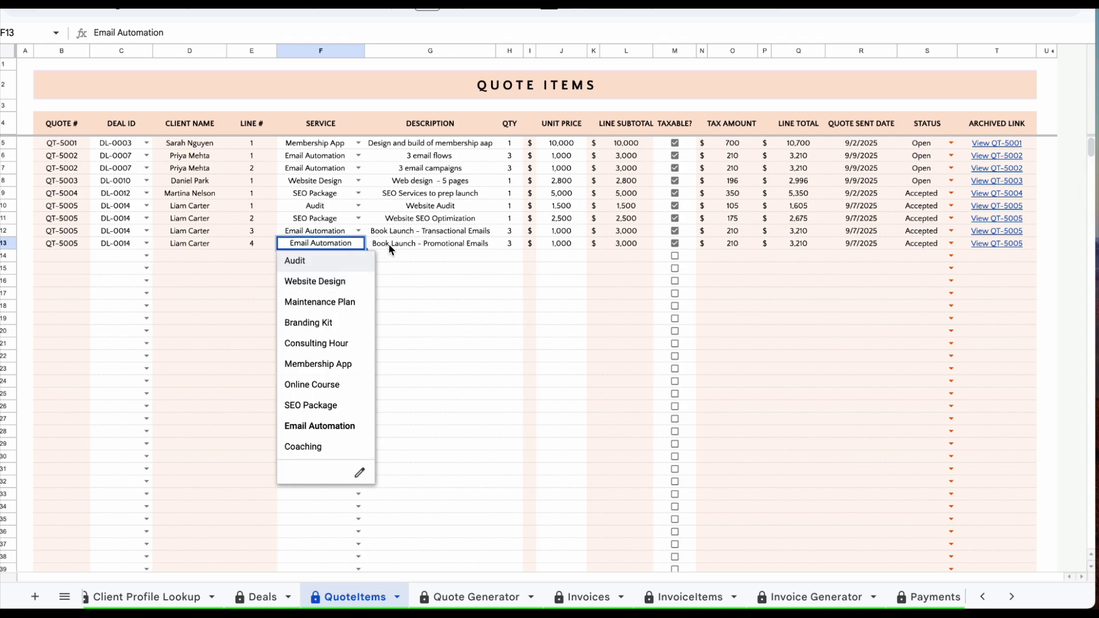
left_click(391, 244)
left_click(514, 245)
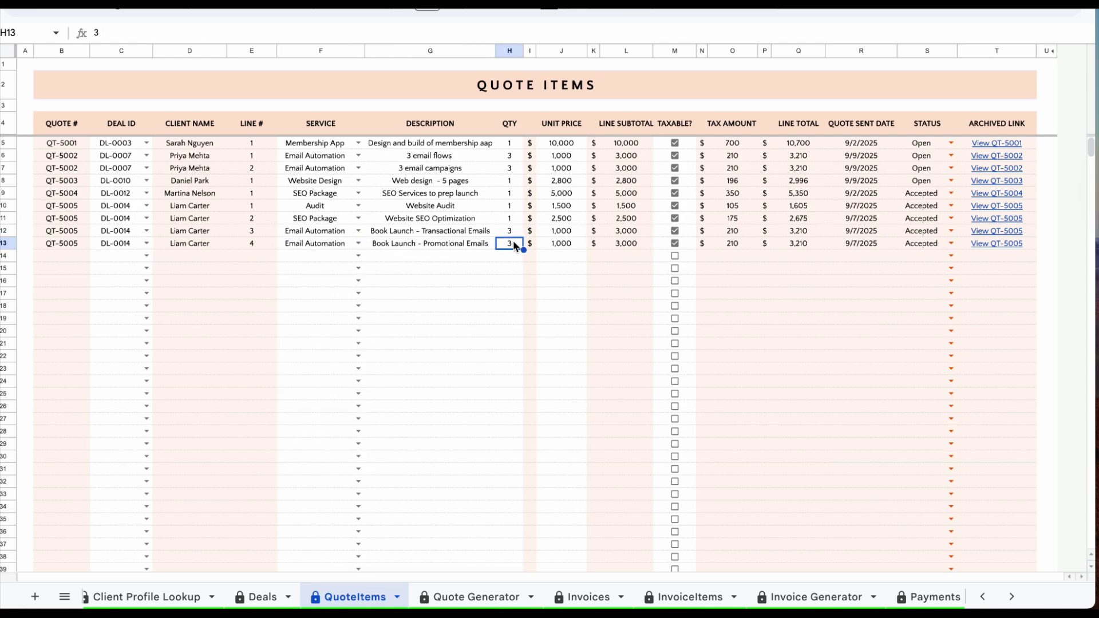
left_click(569, 246)
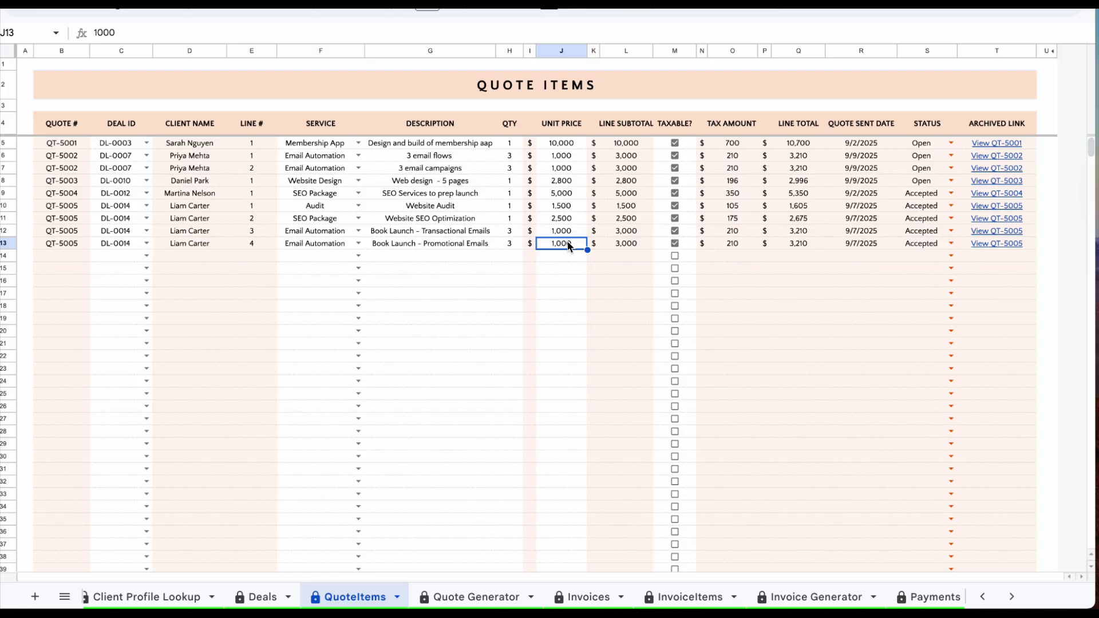
left_click(614, 247)
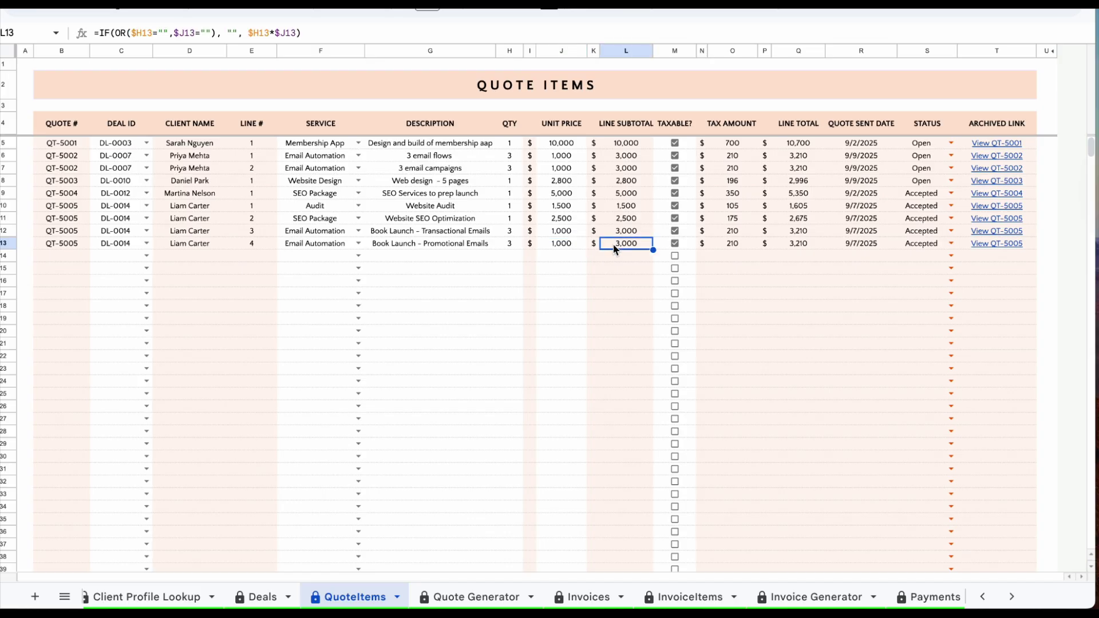
- Inspect row 13's taxable flag, tax amount, line total, sent date, status and archived link in the quote items
left_click(675, 245)
left_click(675, 245)
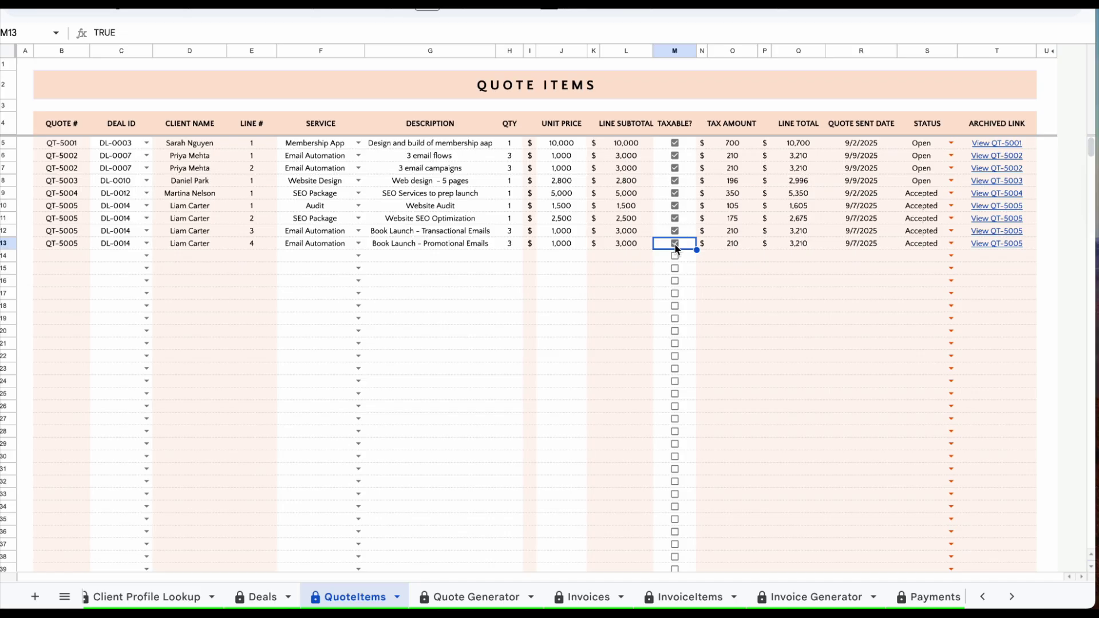
left_click(719, 251)
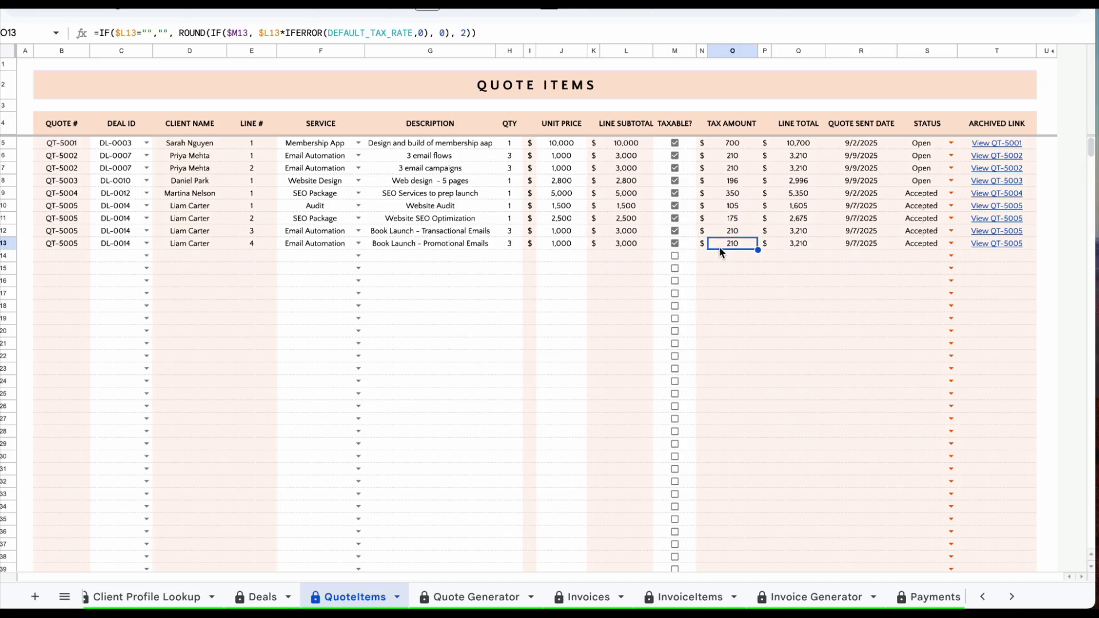
left_click(786, 243)
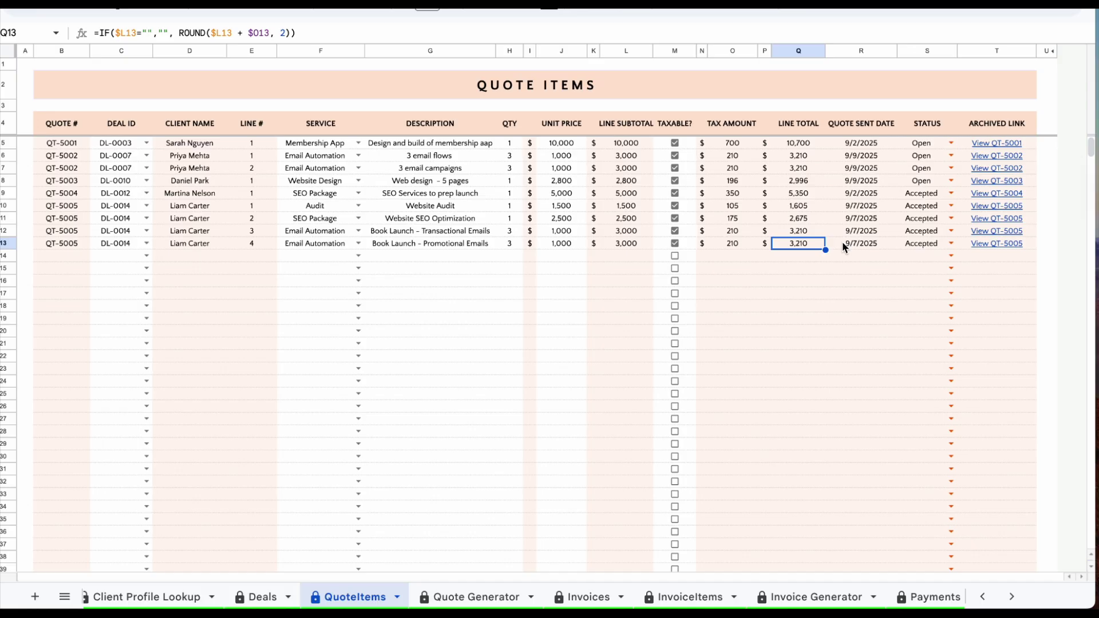
left_click(864, 247)
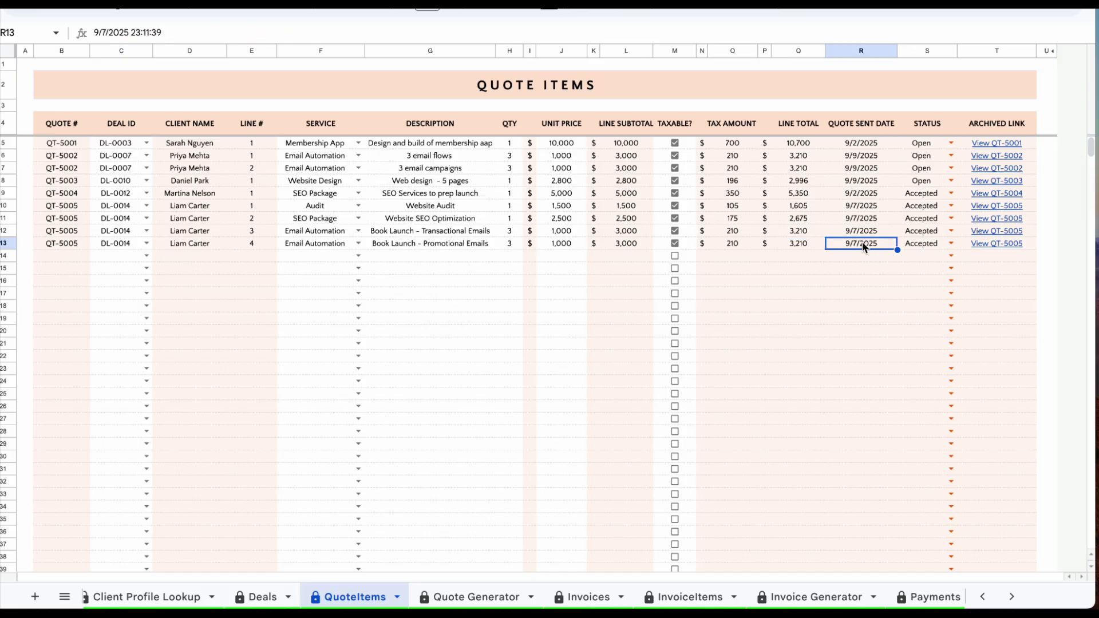
left_click(936, 246)
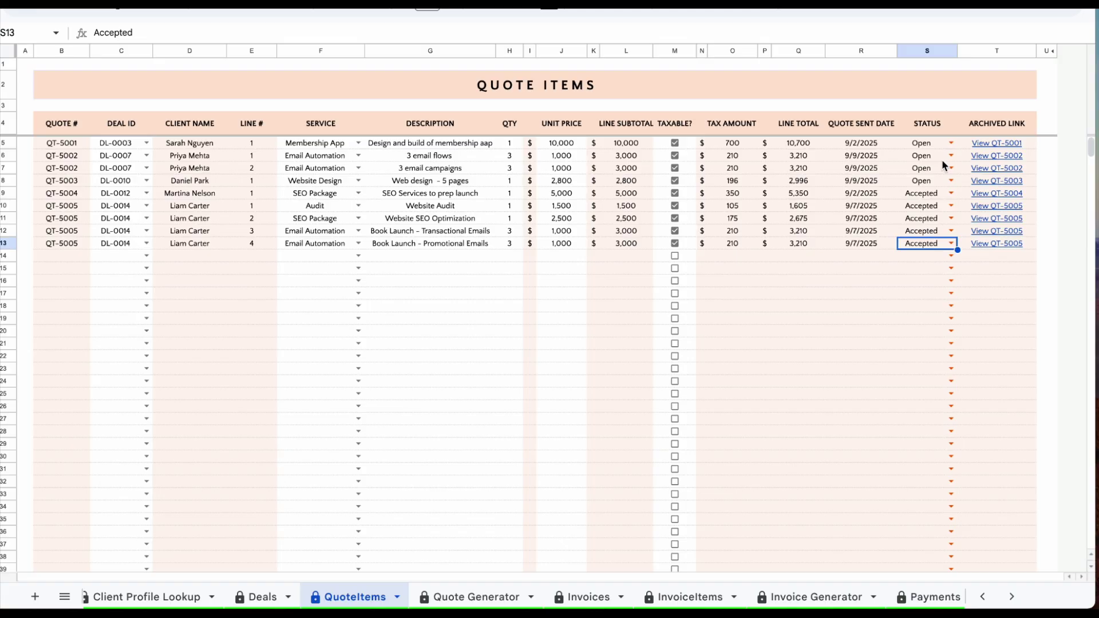
left_click(980, 243)
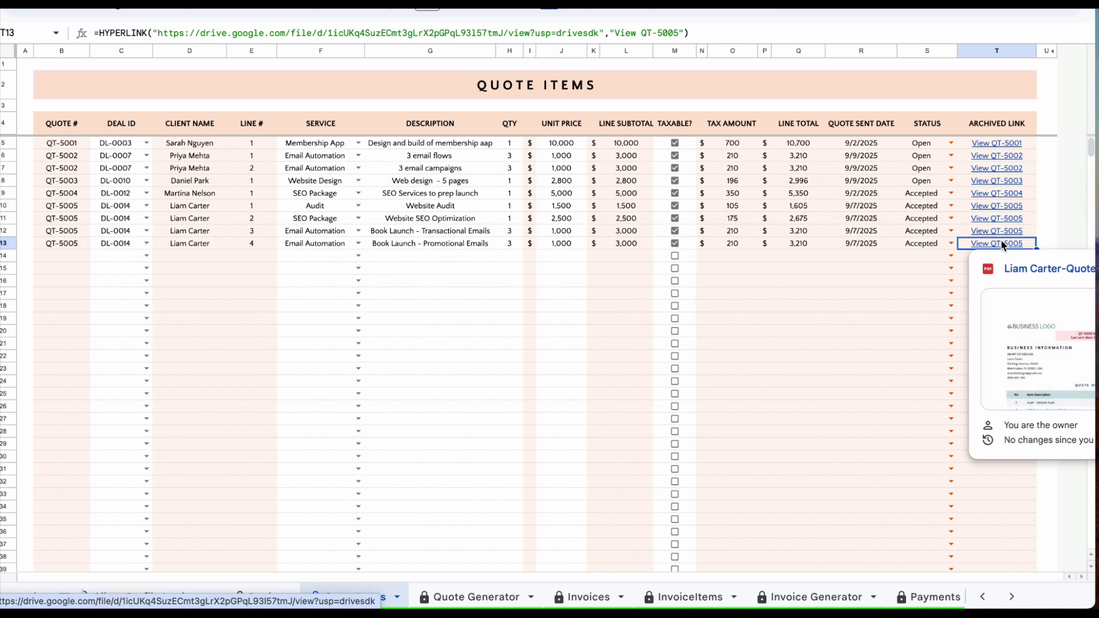
left_click(992, 182)
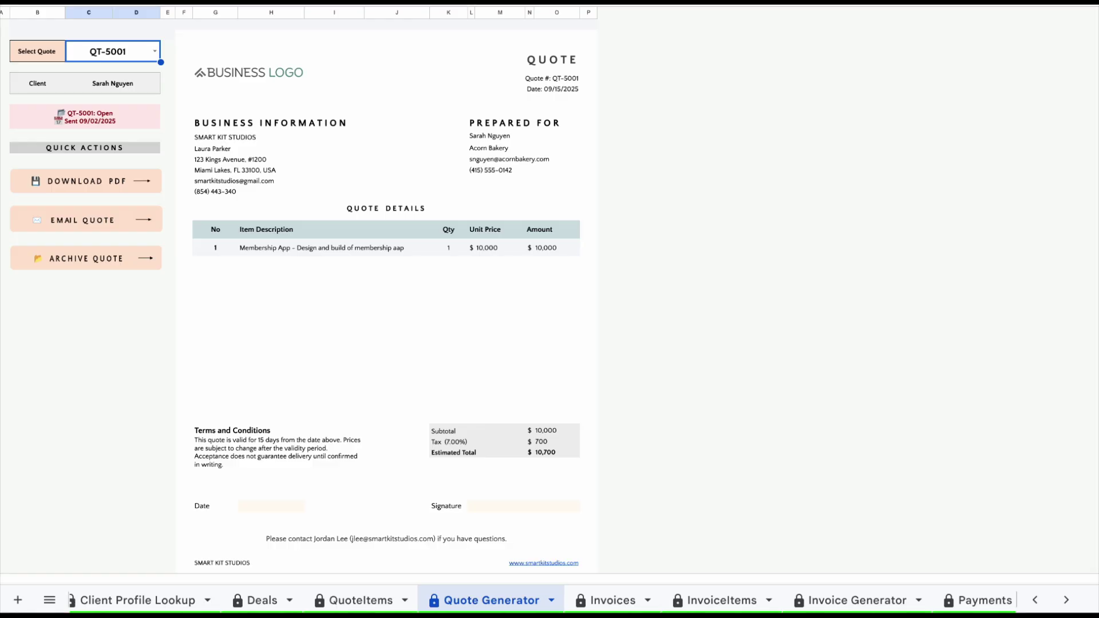
- Display quote QT-5005 in the Quote Generator and check its line items, totals and status notice
scroll(94, 276, "down", 3)
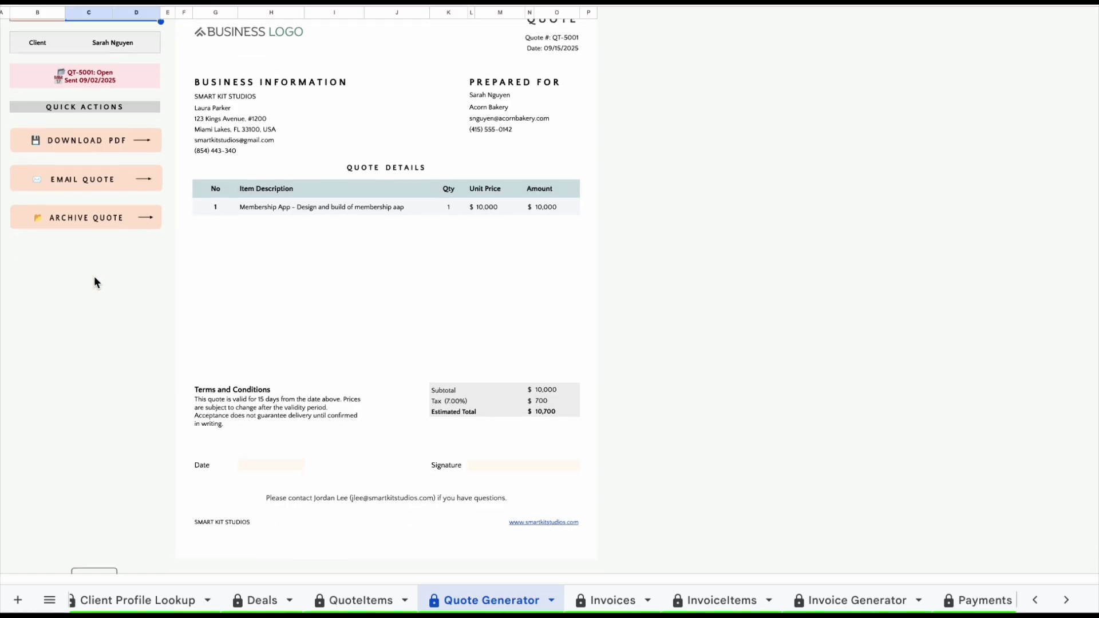
scroll(94, 276, "up", 3)
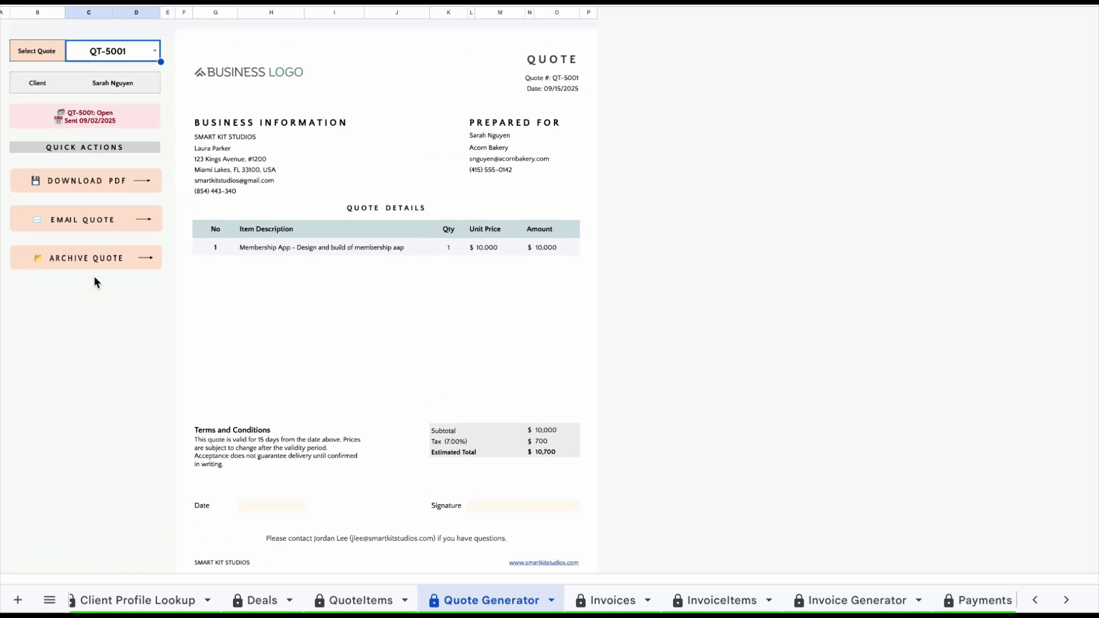
left_click(153, 51)
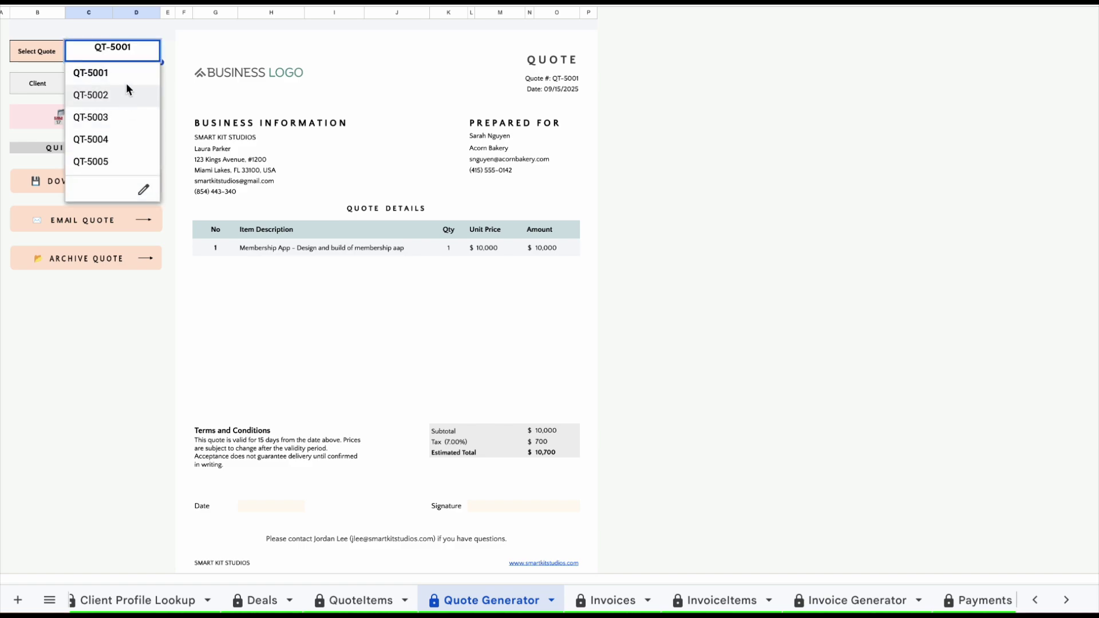
left_click(116, 163)
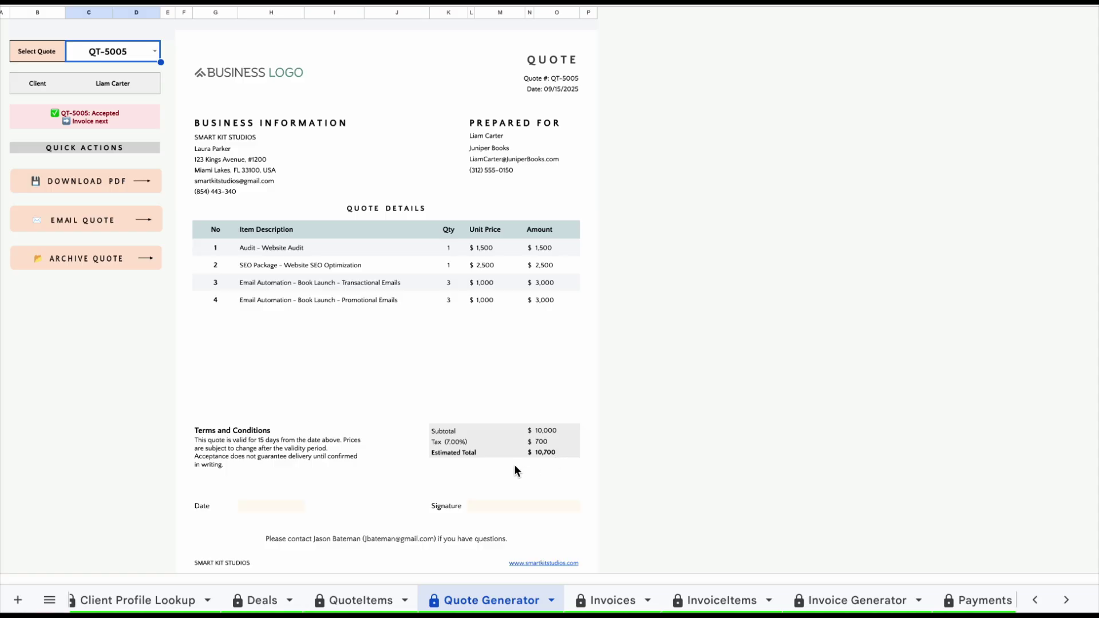
scroll(514, 471, "down", 1)
scroll(513, 470, "up", 1)
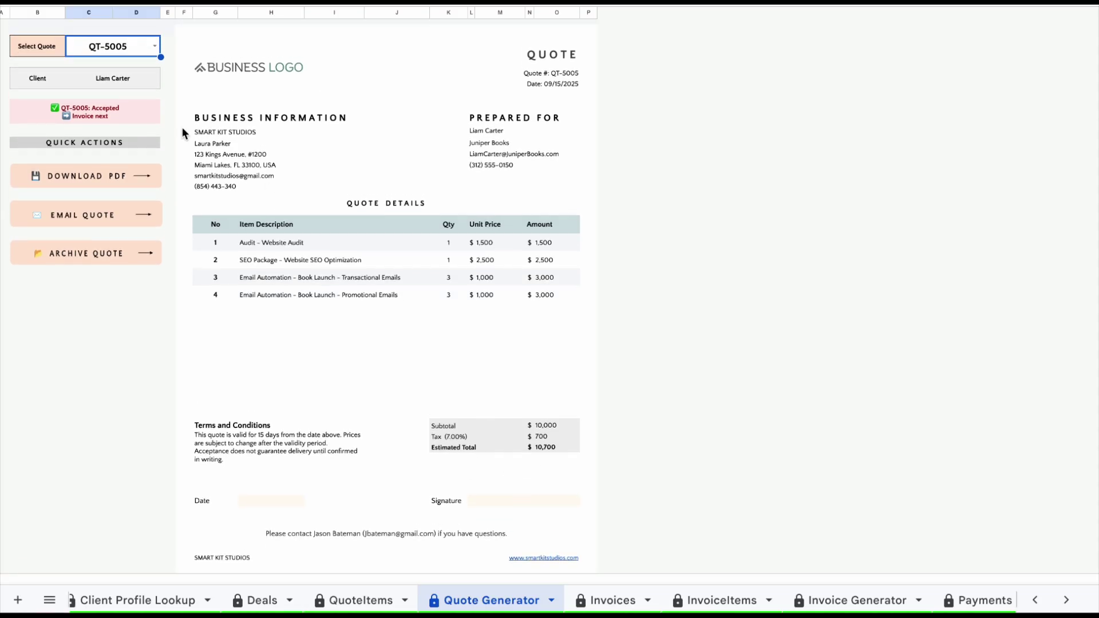
left_click(153, 118)
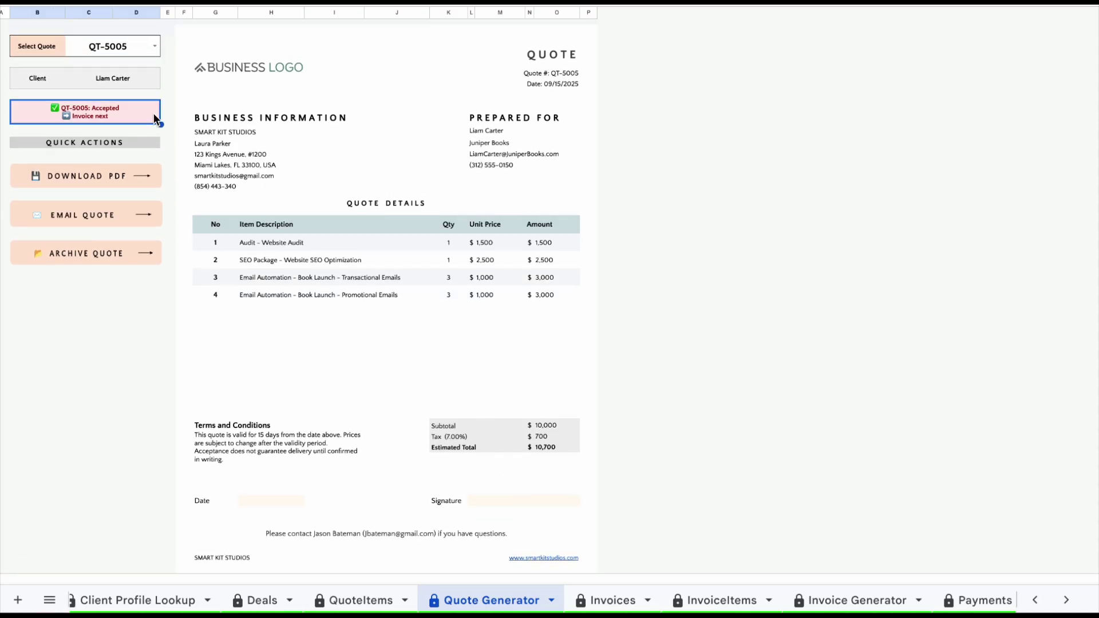
- Switch the Quote Generator through quotes QT-5002 and QT-5003, ending with QT-5004 selected
left_click(154, 46)
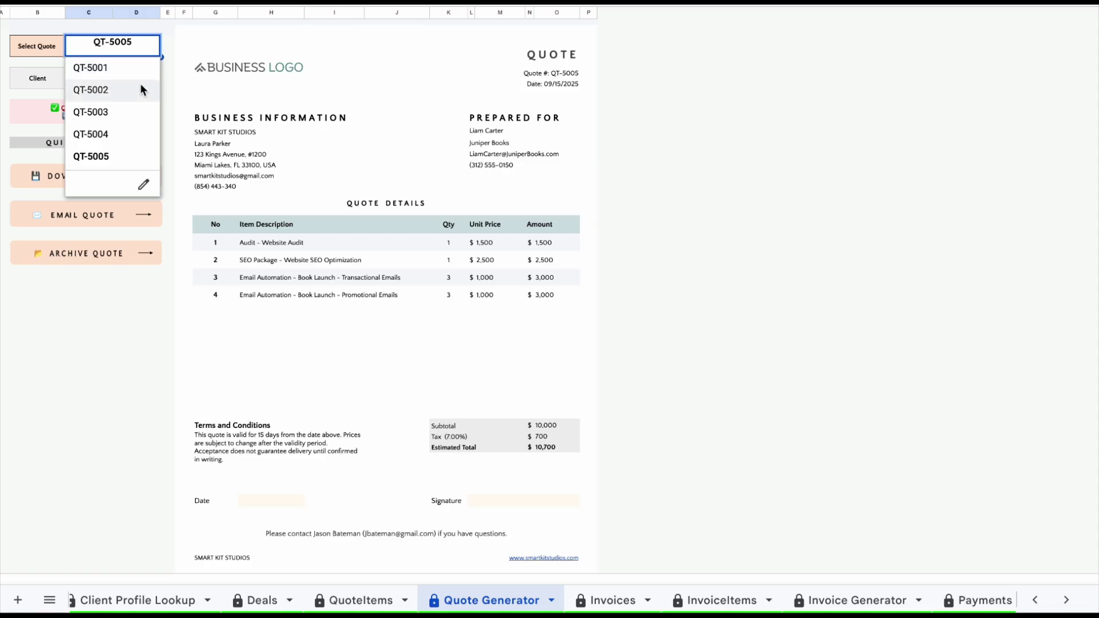
left_click(139, 88)
left_click(153, 47)
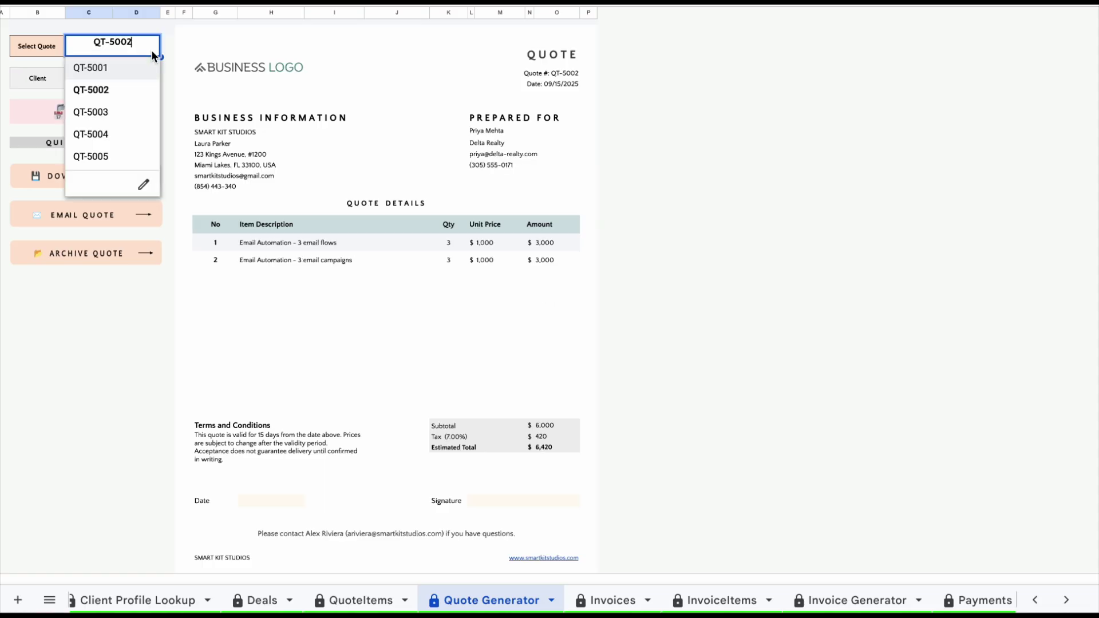
left_click(124, 119)
left_click(157, 51)
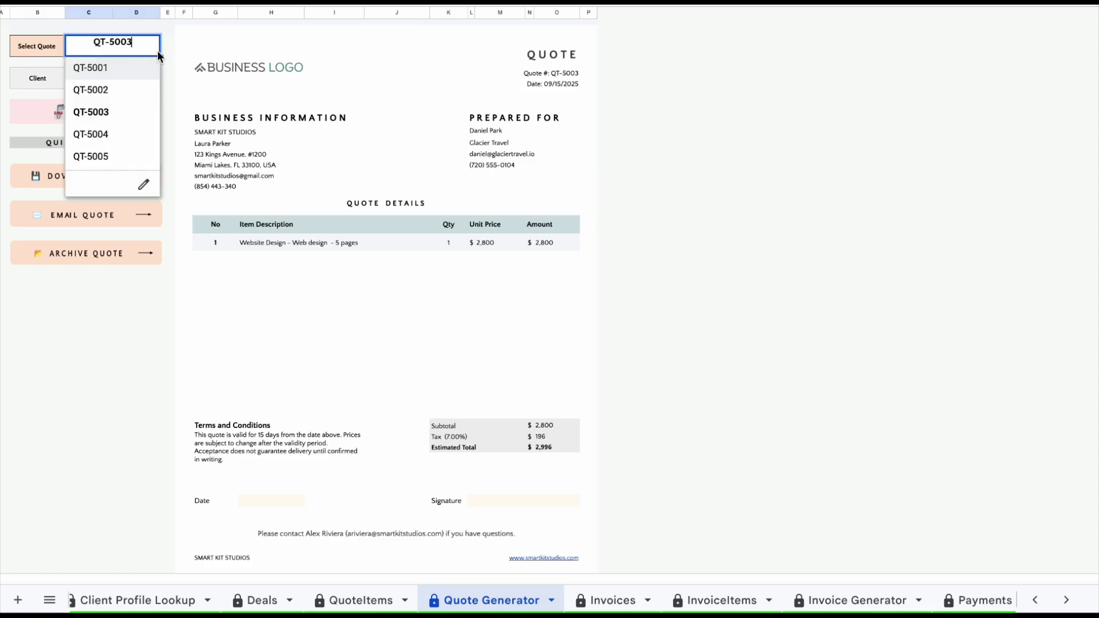
left_click(132, 142)
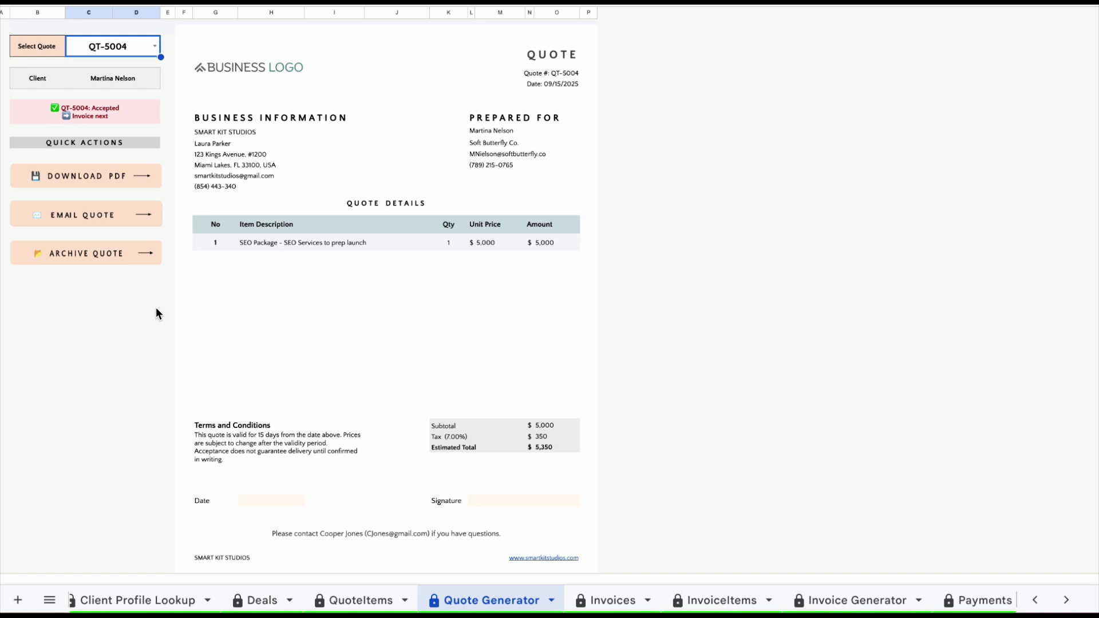
- Examine the Deals tracker's columns through the ready-to-quote checkboxes, and return to the Quote Generator sheet
left_click(259, 600)
scroll(297, 249, "right", 10)
scroll(297, 249, "left", 3)
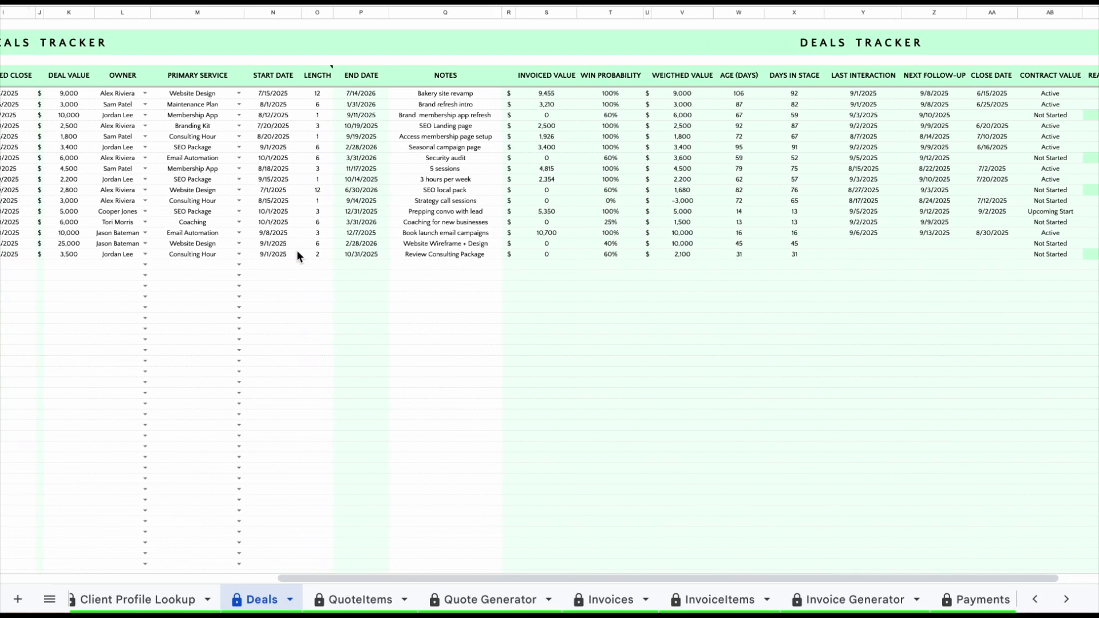
scroll(296, 249, "right", 5)
scroll(297, 256, "down", 1)
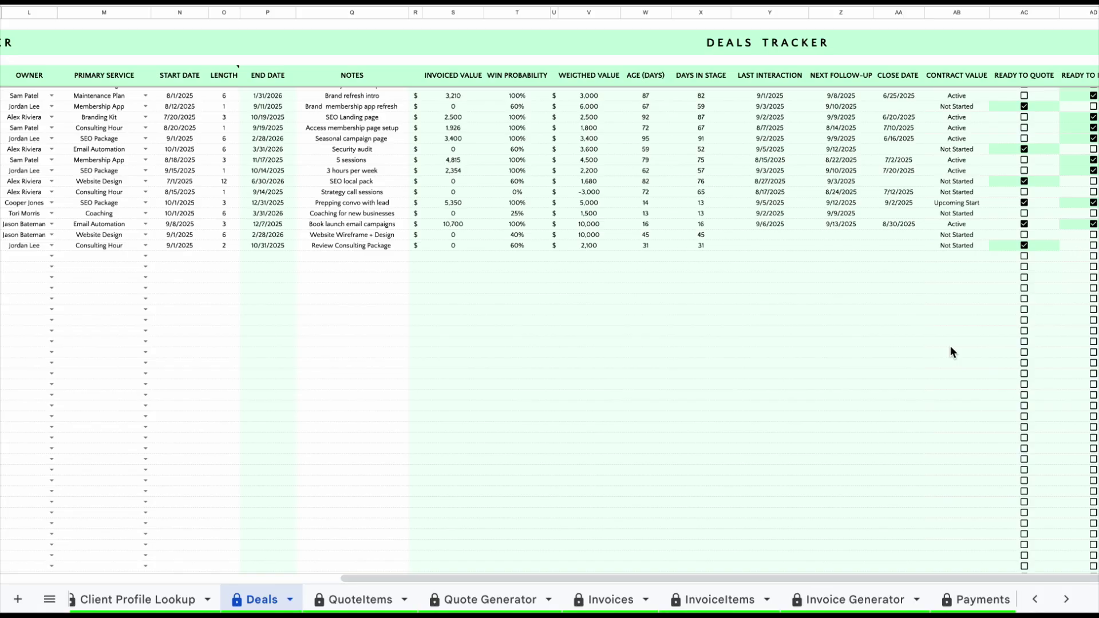
left_click(489, 599)
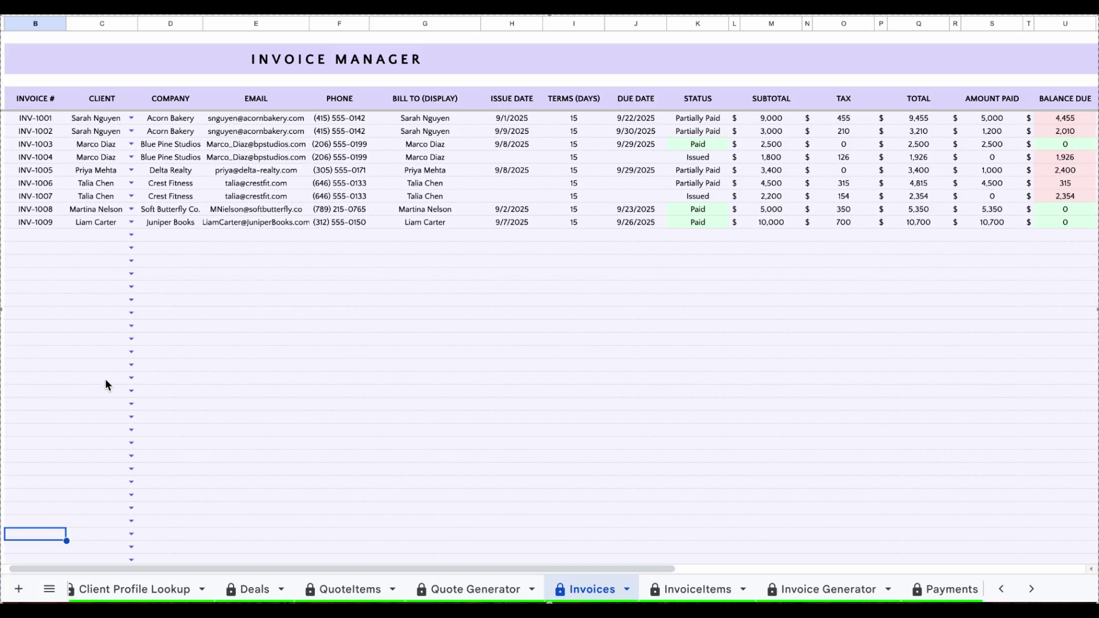
- Look over all Invoice Manager columns, from the invoice number to the reminder status, receipt date and void checkboxes
scroll(105, 379, "right", 5)
scroll(105, 384, "right", 1)
scroll(125, 399, "right", 2)
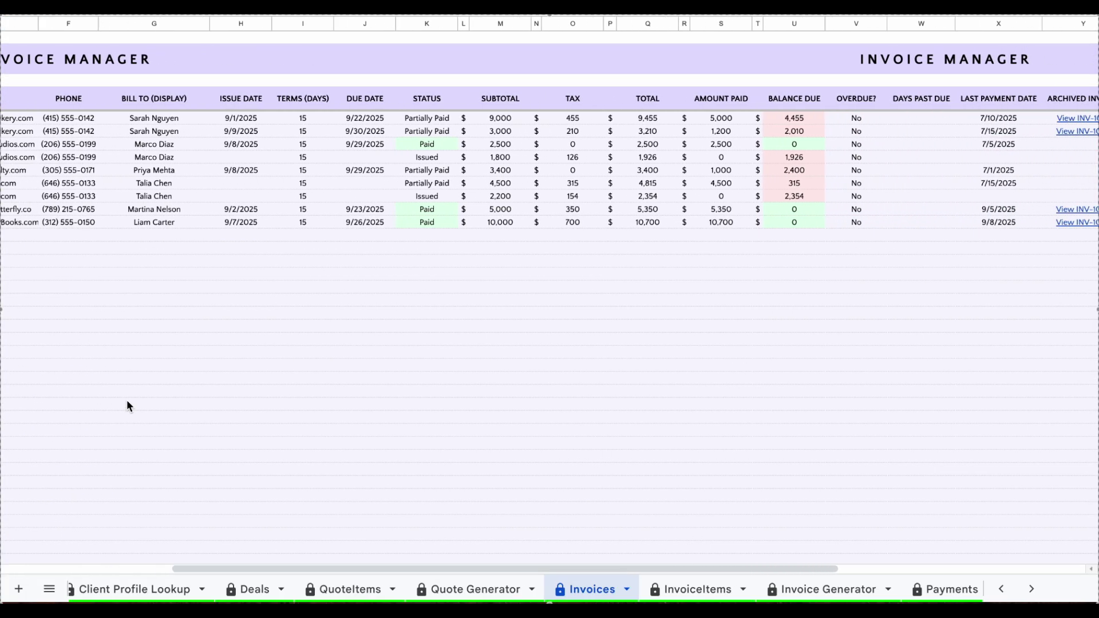
scroll(127, 405, "right", 5)
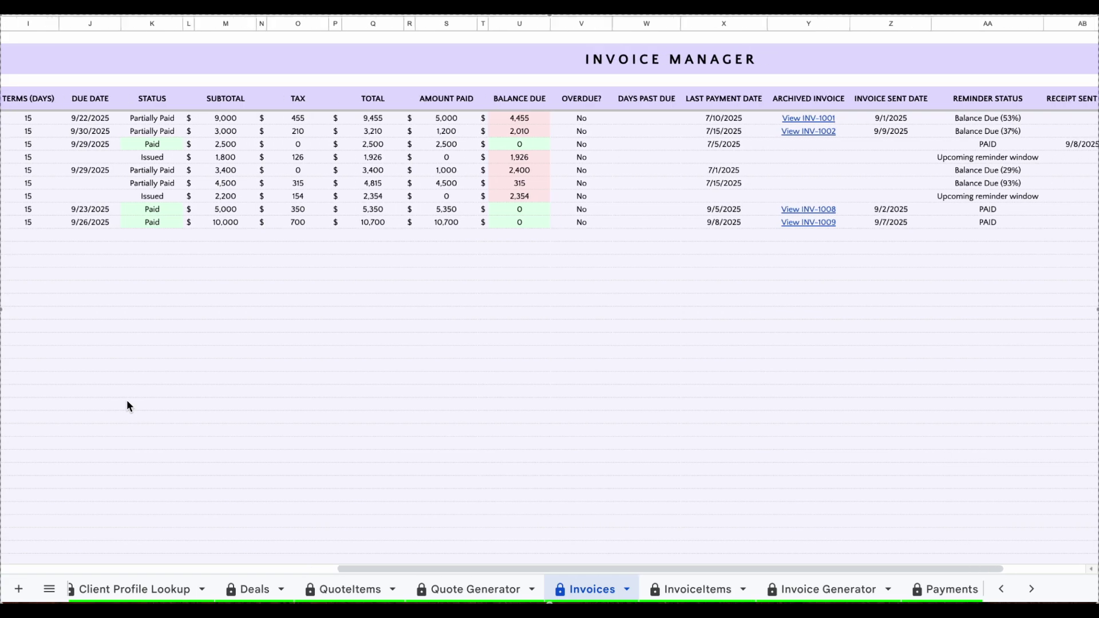
scroll(126, 402, "right", 3)
scroll(127, 405, "left", 6)
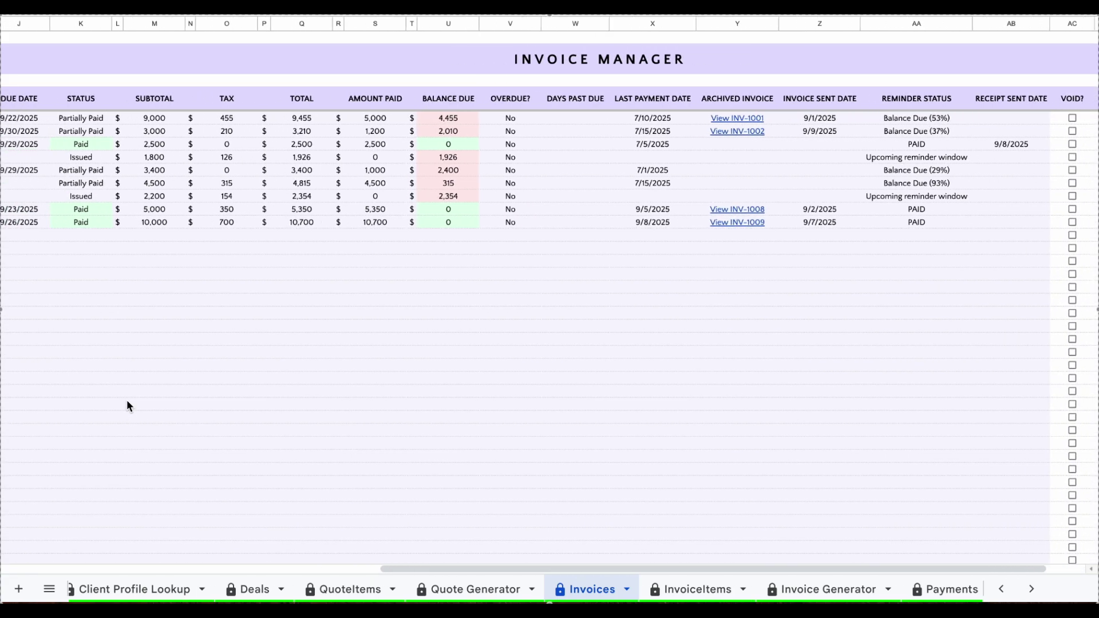
scroll(127, 406, "left", 5)
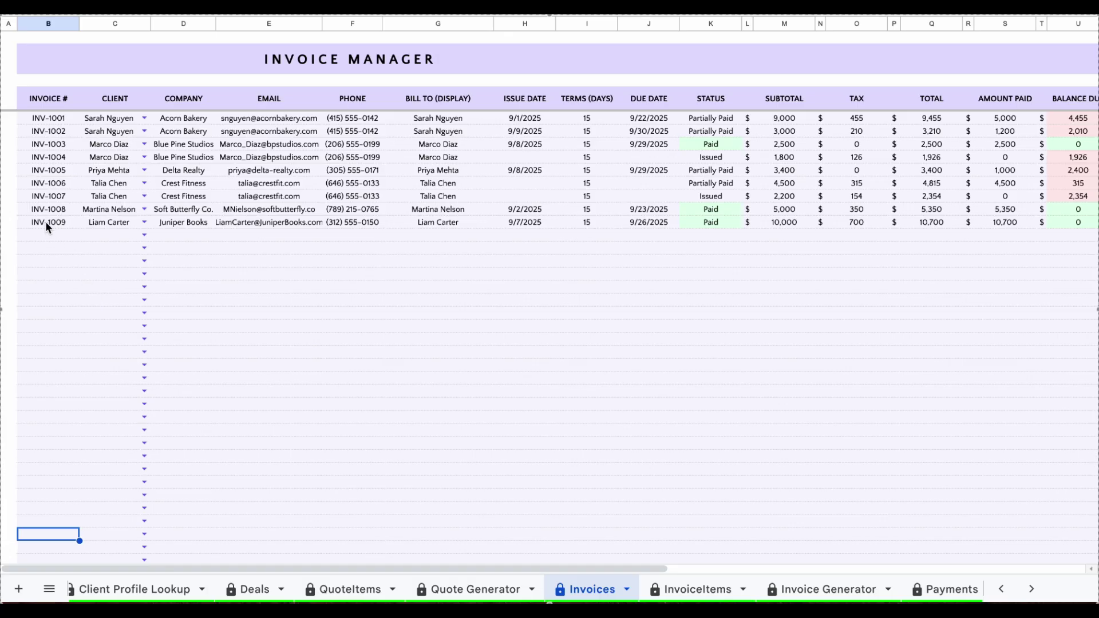
- Go through the invoice number, client, company, email, phone and bill-to cells of the last invoice row
left_click(46, 223)
key("Right")
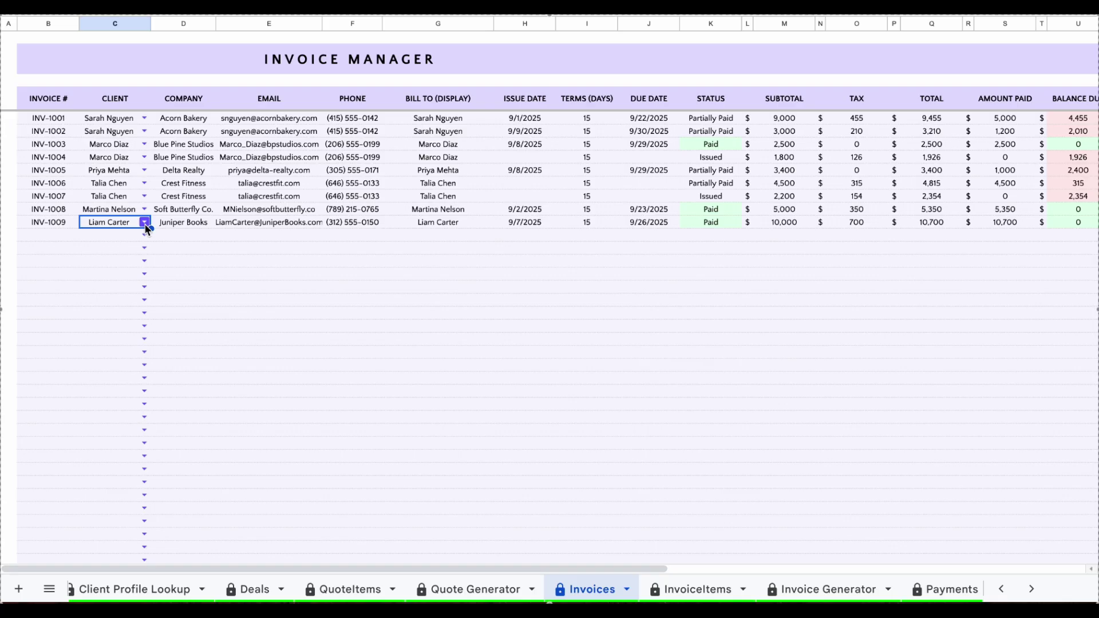
key("Right")
key("Right")
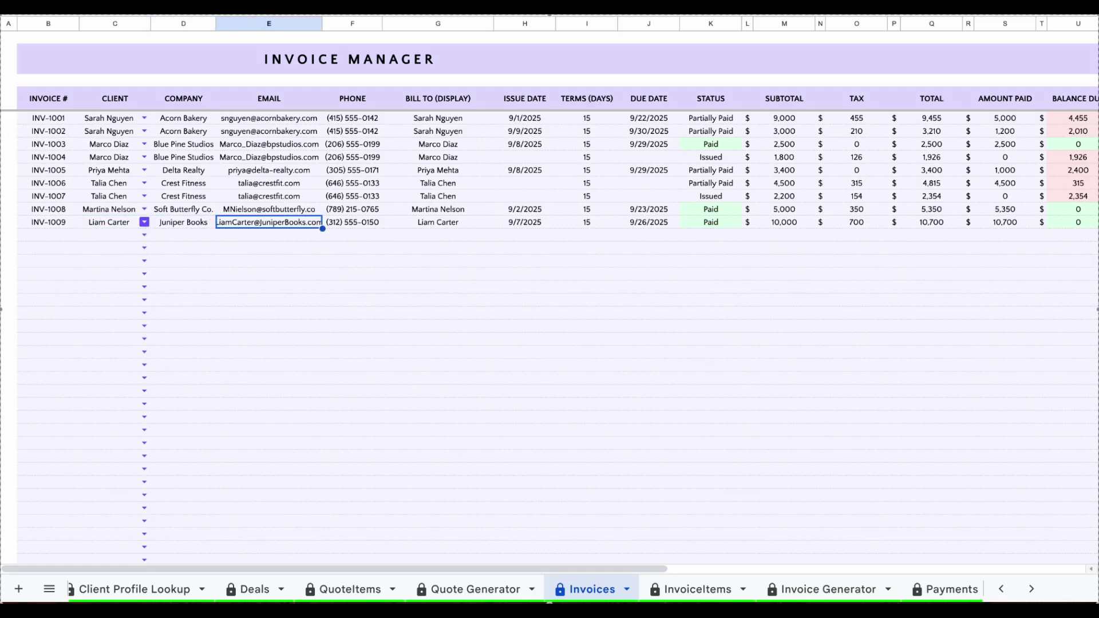
key("Right")
key("Right")
scroll(281, 226, "right", 3)
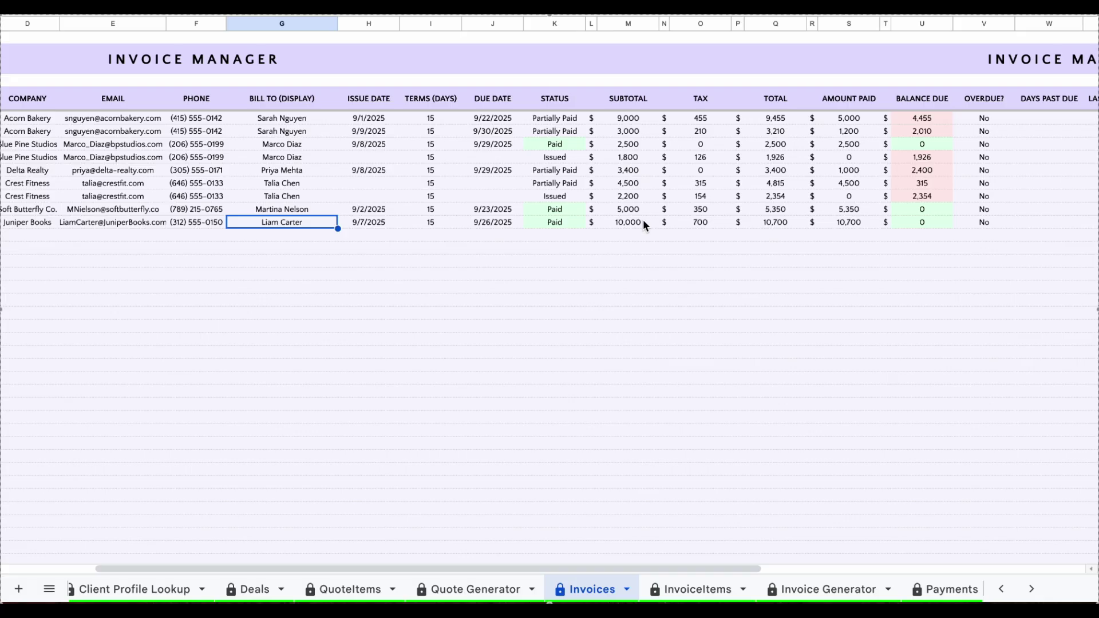
- Go through the last invoice row's amounts from subtotal, tax and total to amount paid, balance due and overdue flag
left_click(643, 221)
key("Right")
key("Right")
key("Right")
key("Right")
key("Right")
key("Right")
key("Right")
key("Right")
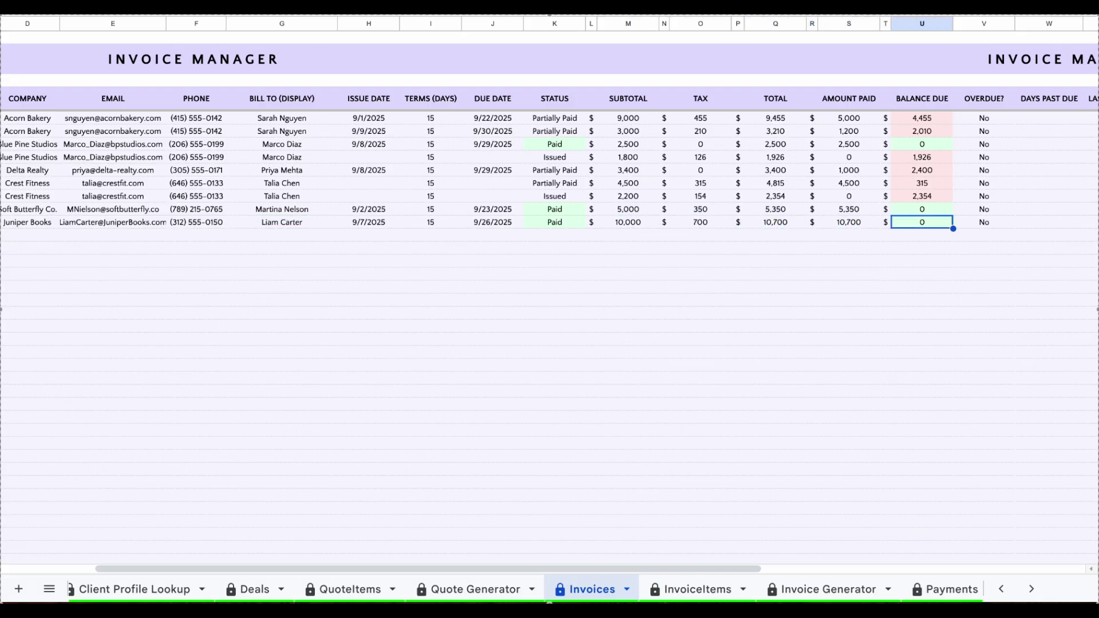
scroll(637, 228, "right", 6)
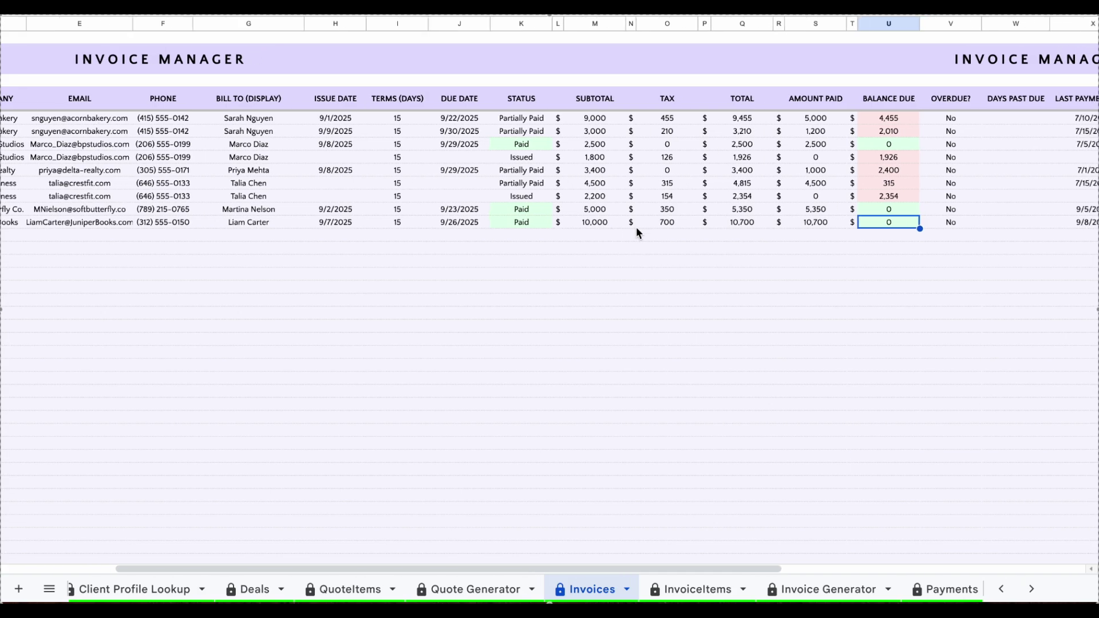
scroll(637, 229, "right", 1)
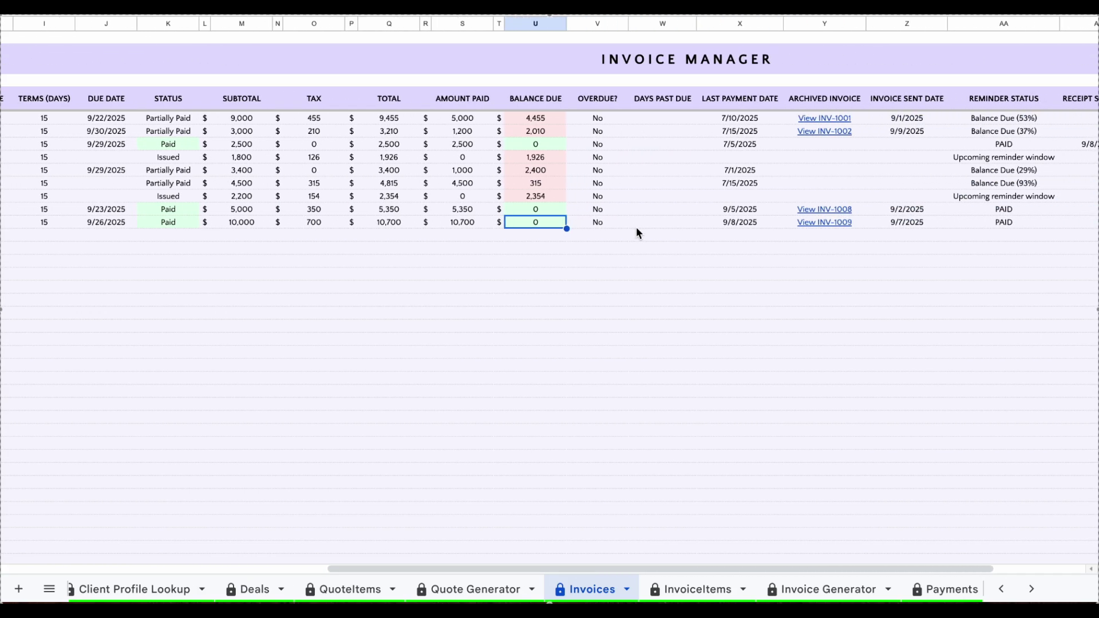
key("Right")
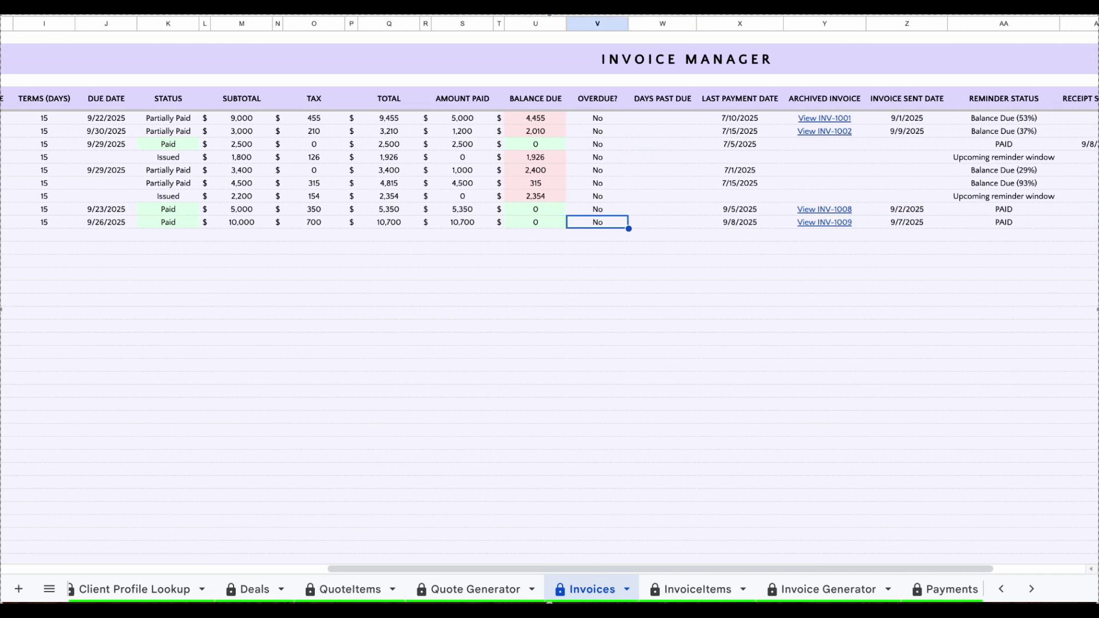
- Go through the last invoice row's last payment date, archived invoice preview, sent date and reminder status
key("Right")
key("Right")
scroll(549, 294, "right", 3)
scroll(549, 294, "right", 2)
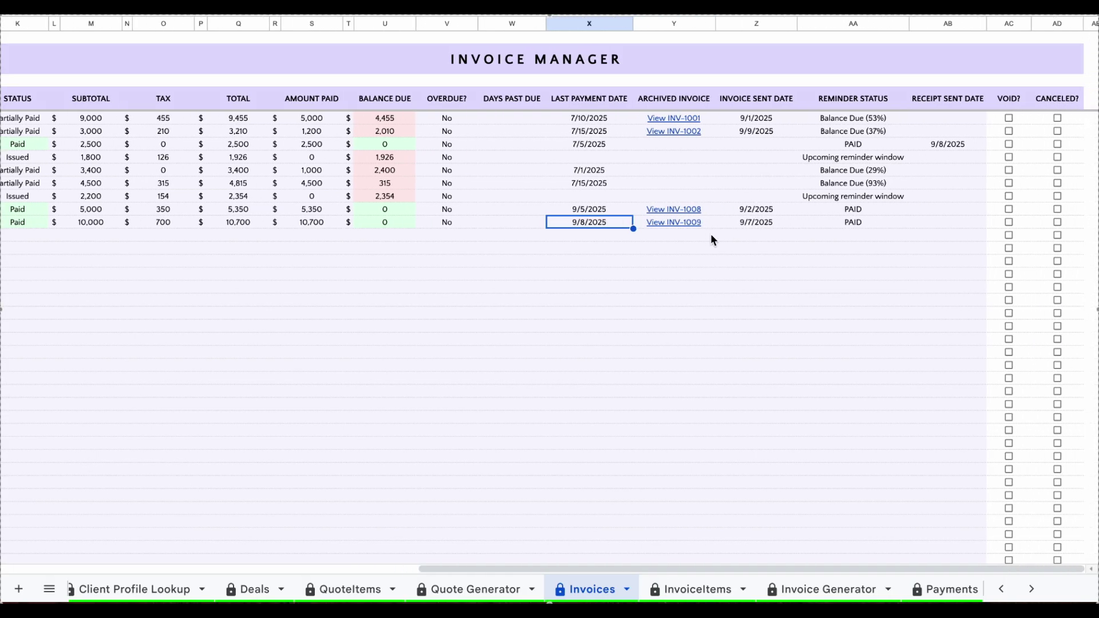
mouse_move(692, 224)
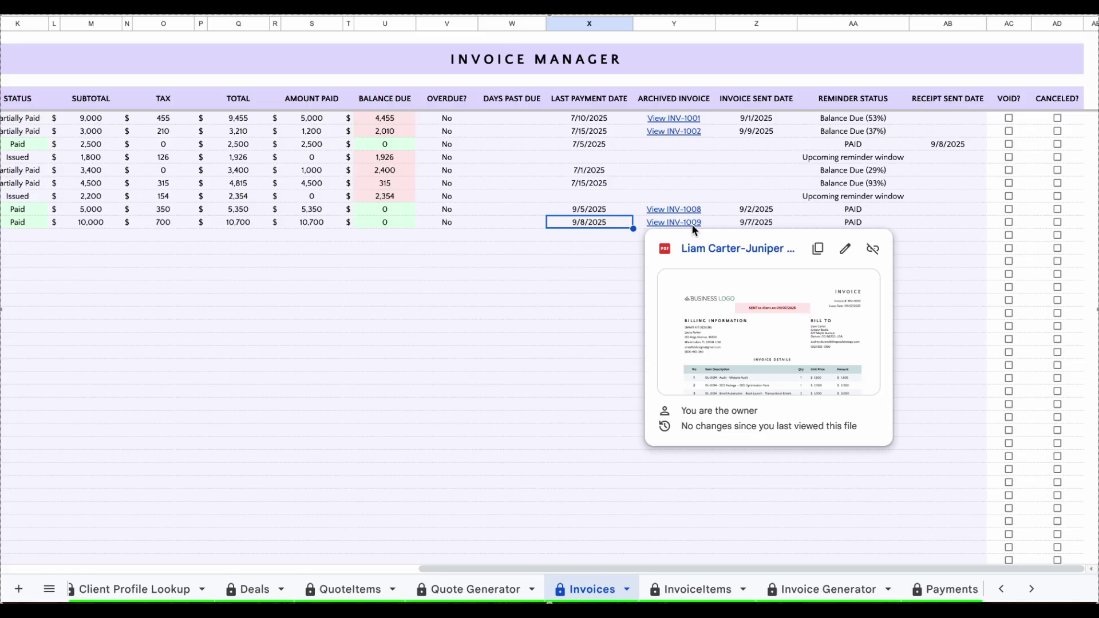
left_click(757, 221)
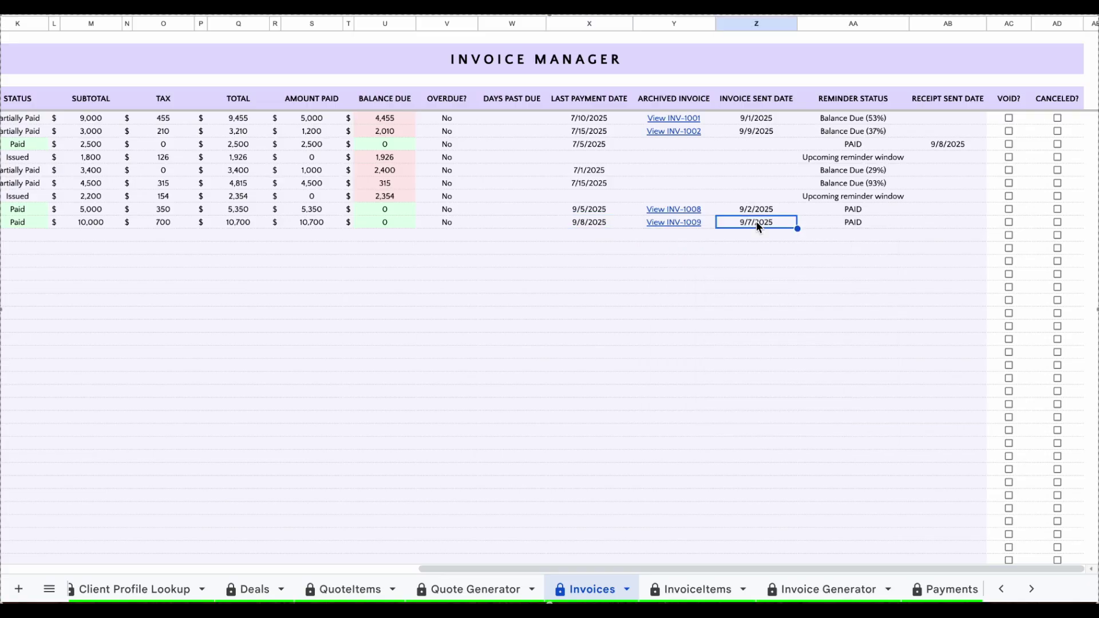
left_click(849, 223)
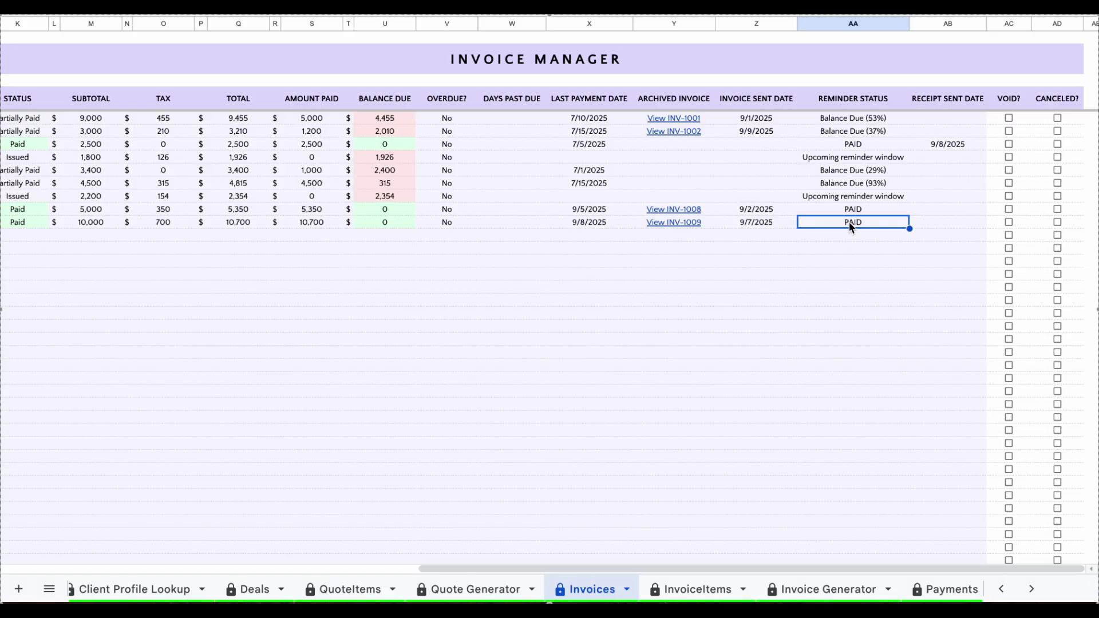
- Try out the void and canceled checkboxes on the last invoice row and clear them again
scroll(849, 221, "left", 10)
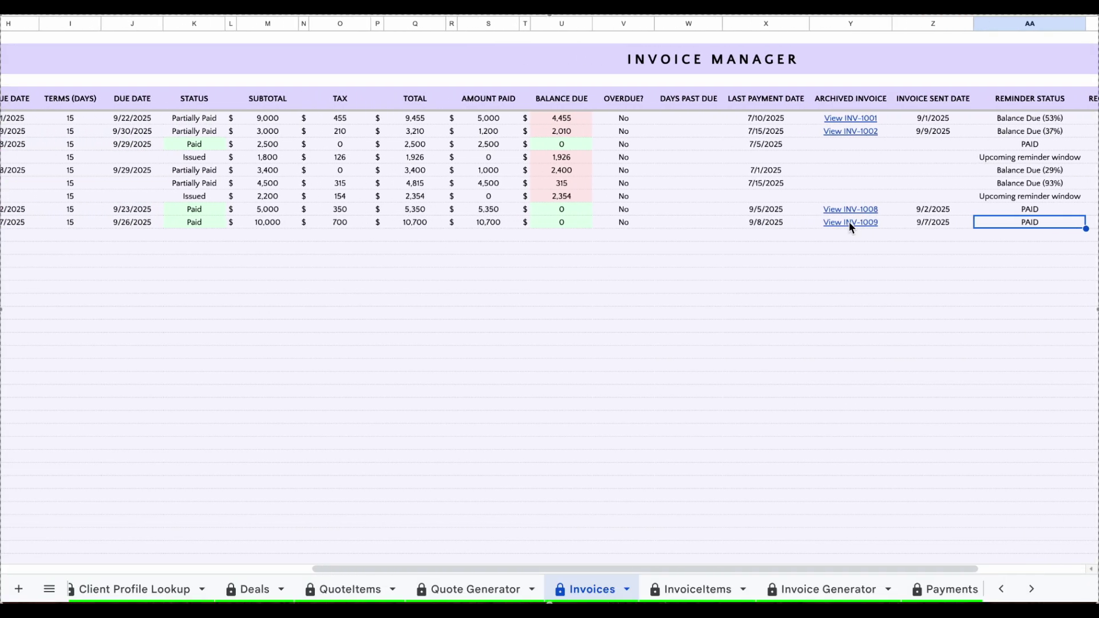
scroll(849, 221, "left", 10)
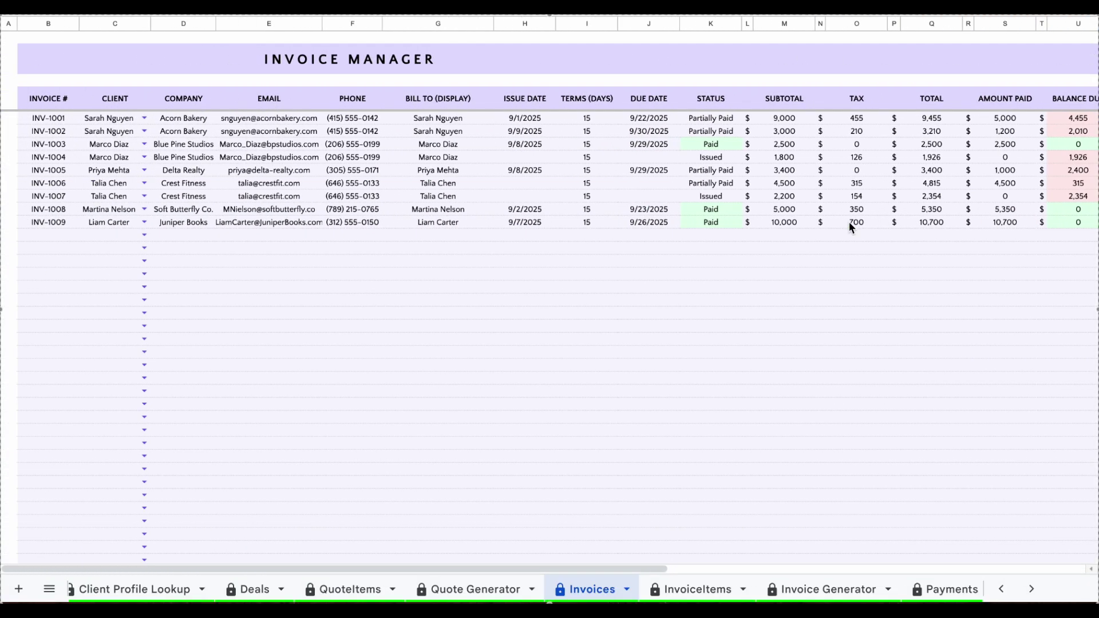
scroll(848, 221, "right", 2)
scroll(848, 221, "right", 10)
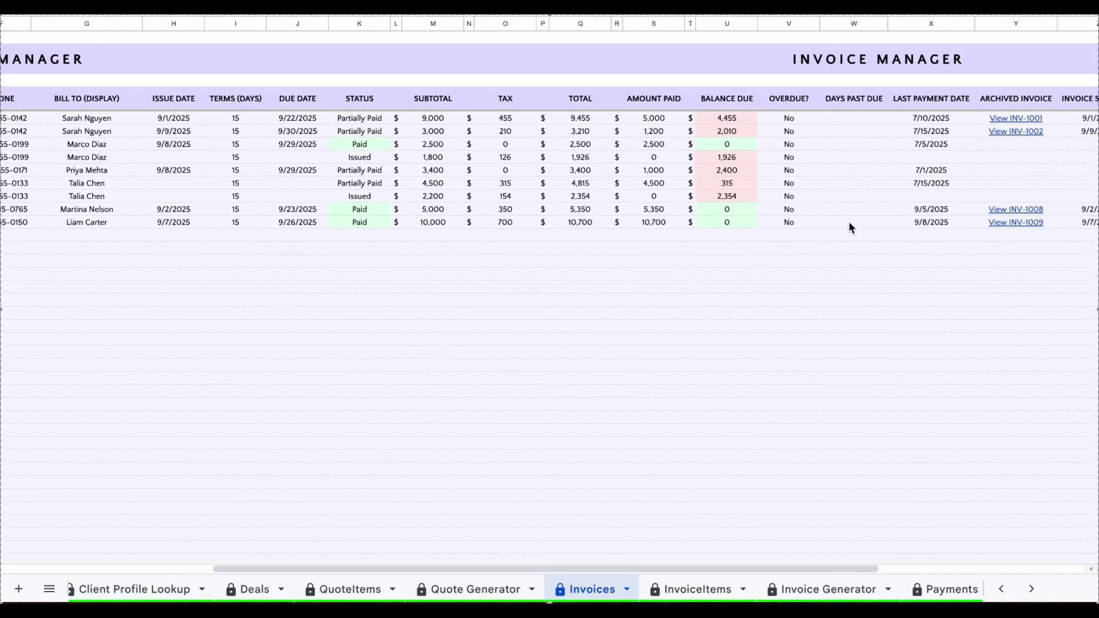
scroll(849, 222, "right", 2)
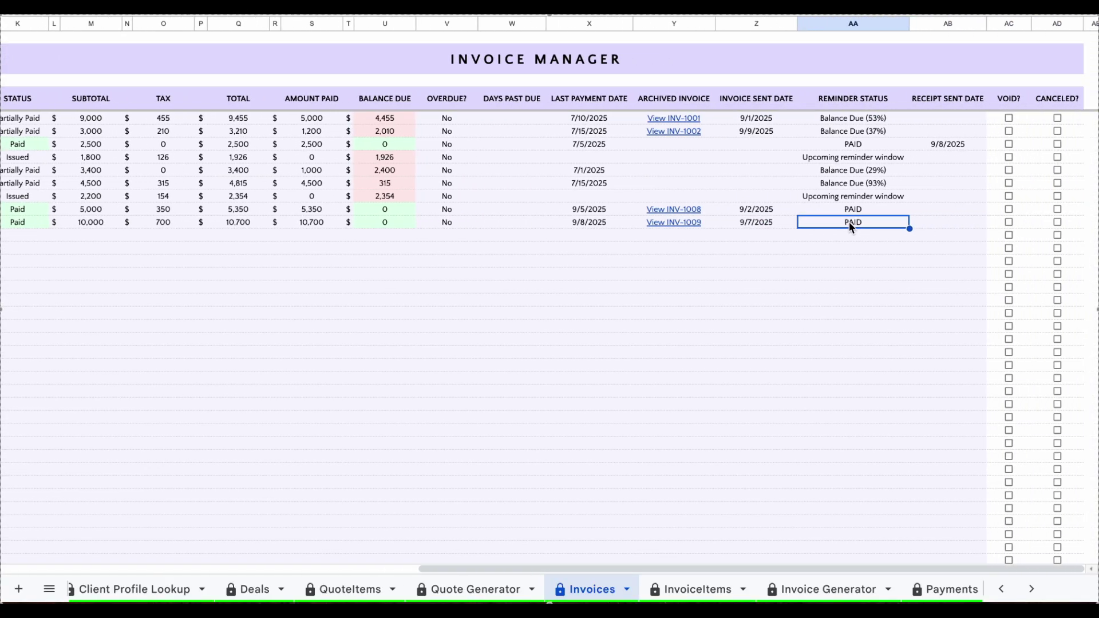
left_click(1008, 223)
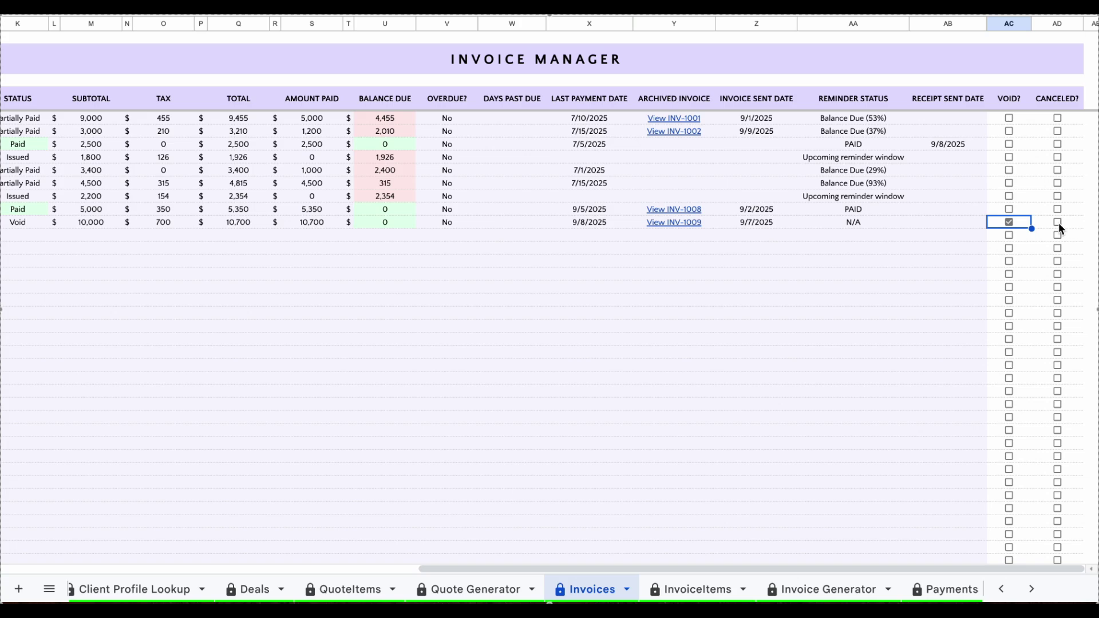
left_click(1059, 225)
left_click(1009, 224)
scroll(692, 286, "left", 10)
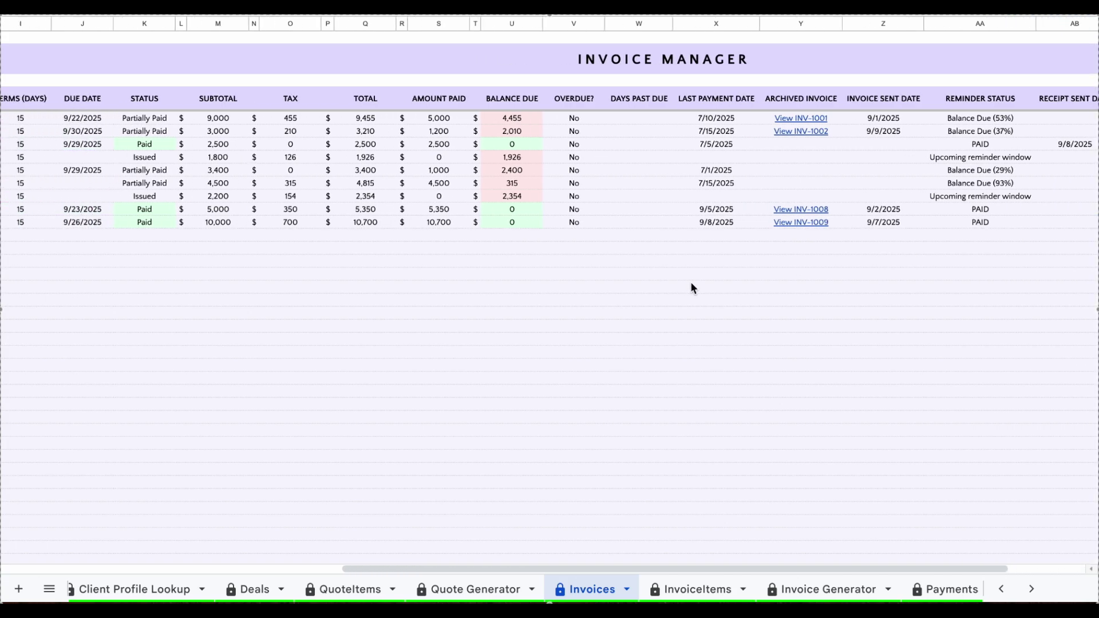
scroll(691, 288, "left", 4)
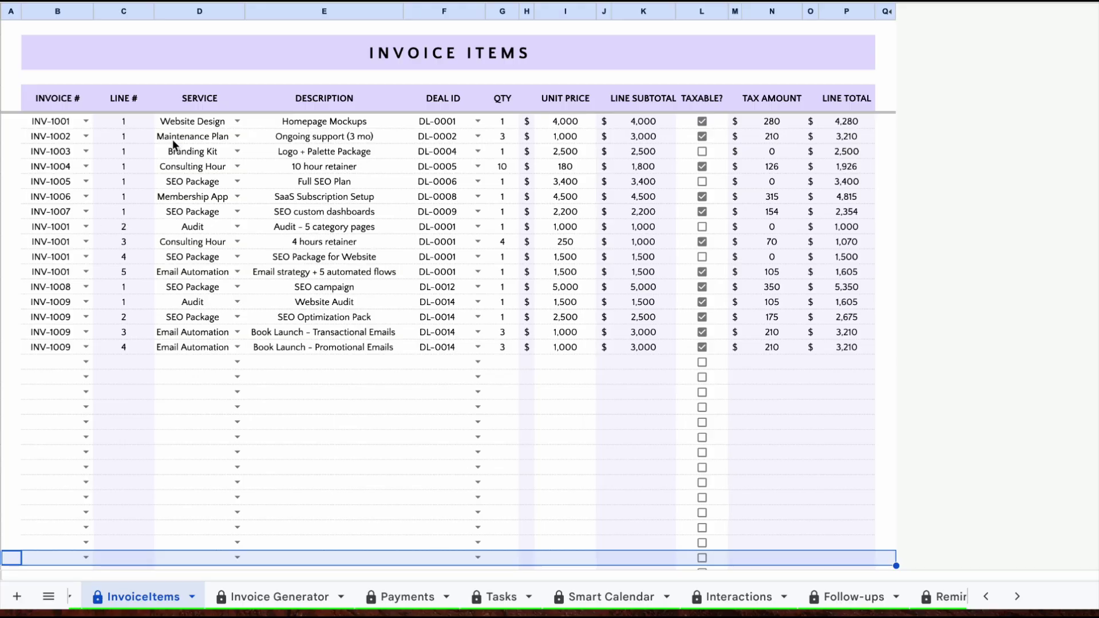
- Look over the Invoice Items sheet, checking the last item's invoice number choices and the line numbering of repeated invoices
scroll(180, 229, "down", 3)
scroll(179, 229, "up", 3)
left_click(86, 346)
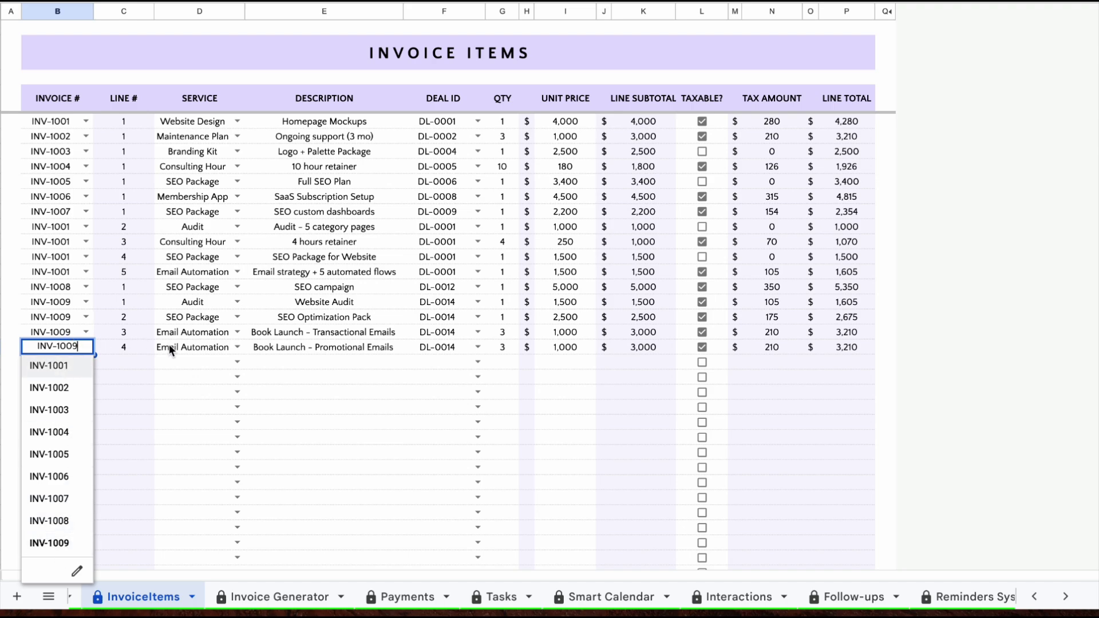
left_click(139, 345)
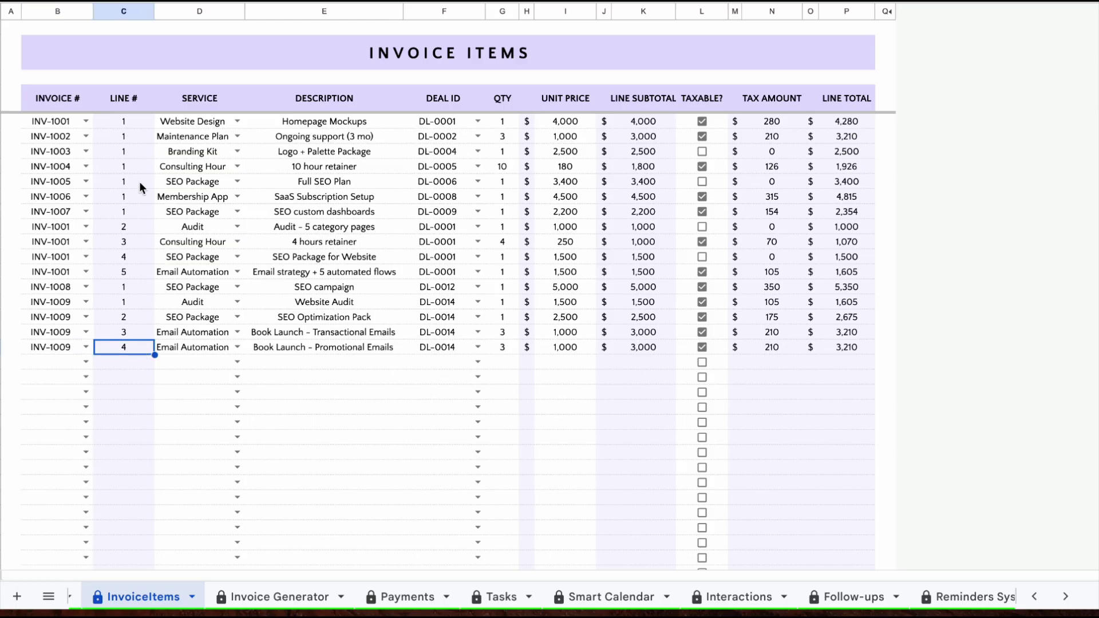
left_click(130, 122)
left_click(127, 212)
left_click_drag(127, 267, 127, 274)
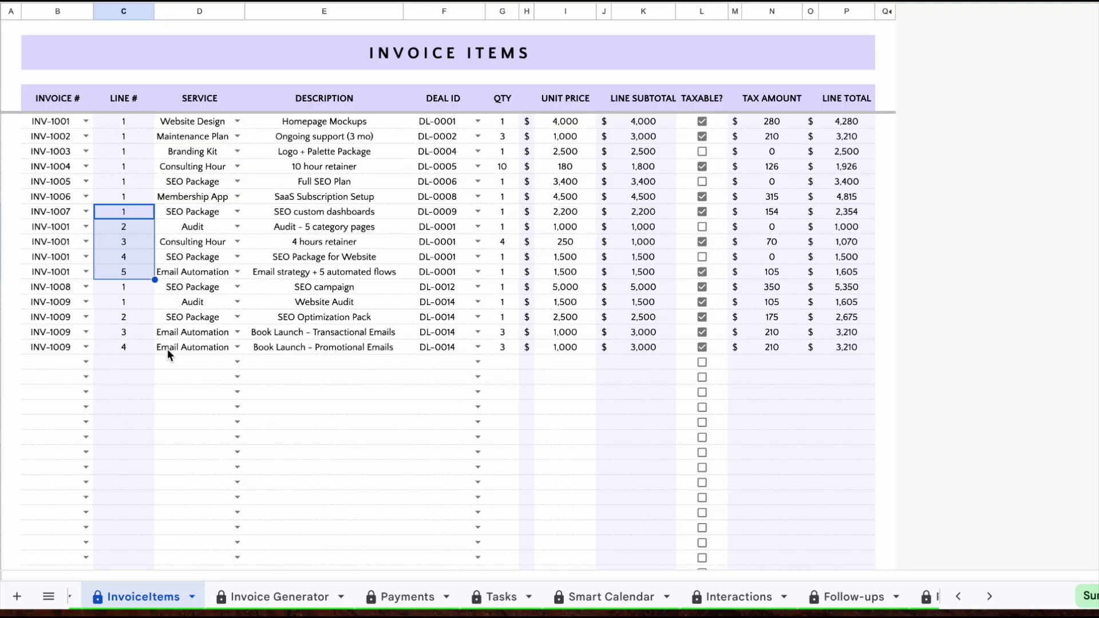
- Go through the last invoice item's cells, from invoice number, service choices and deal ID to unit price, tax amount and line total
left_click(70, 346)
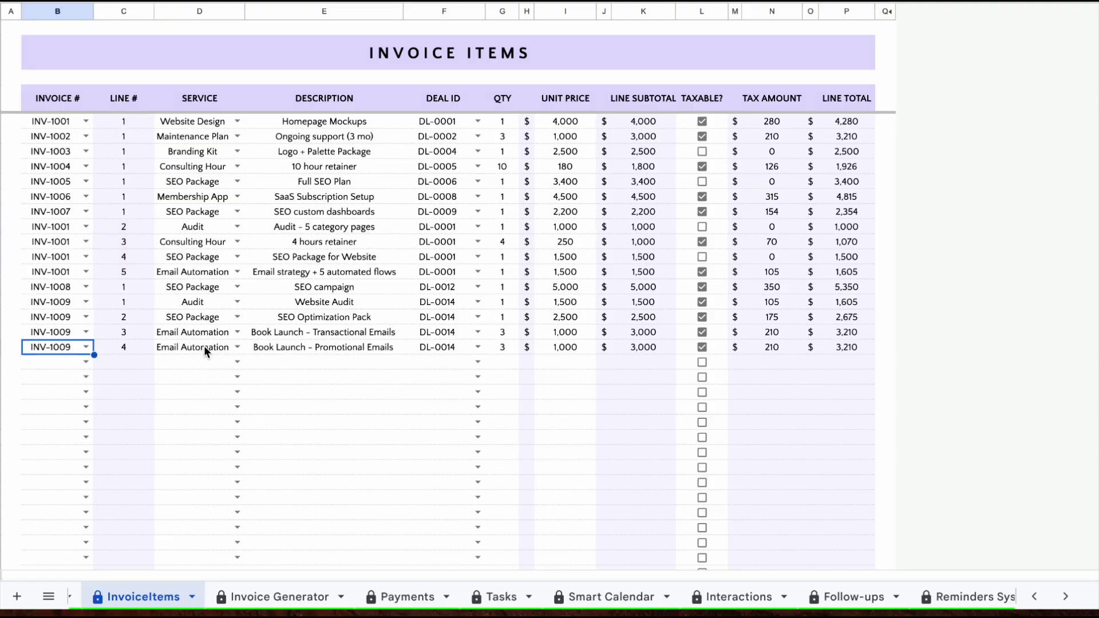
left_click(233, 347)
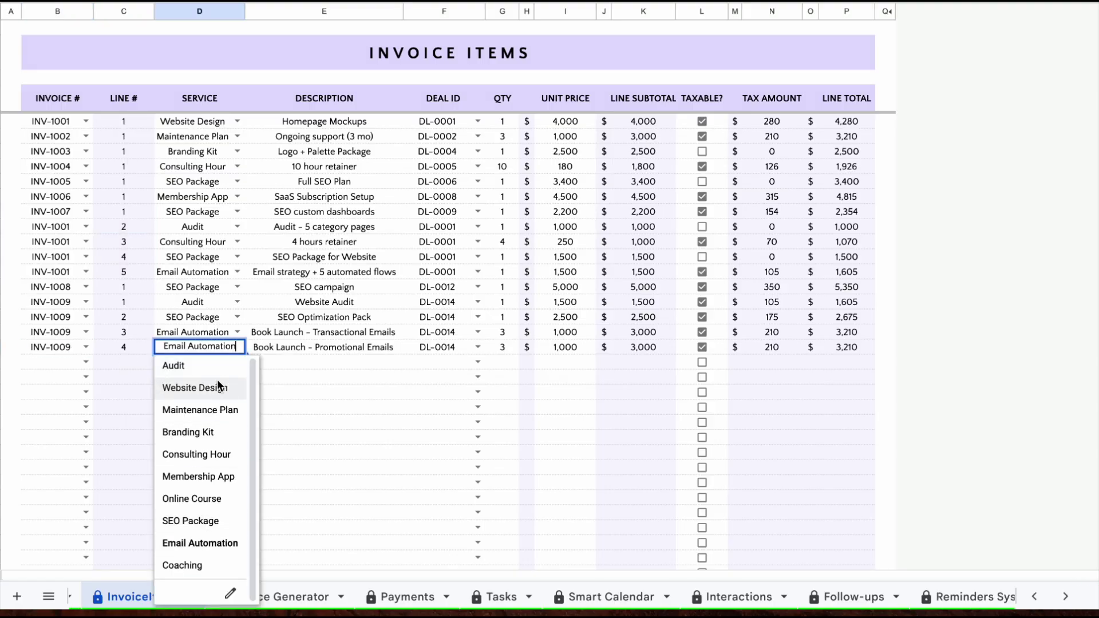
left_click(277, 349)
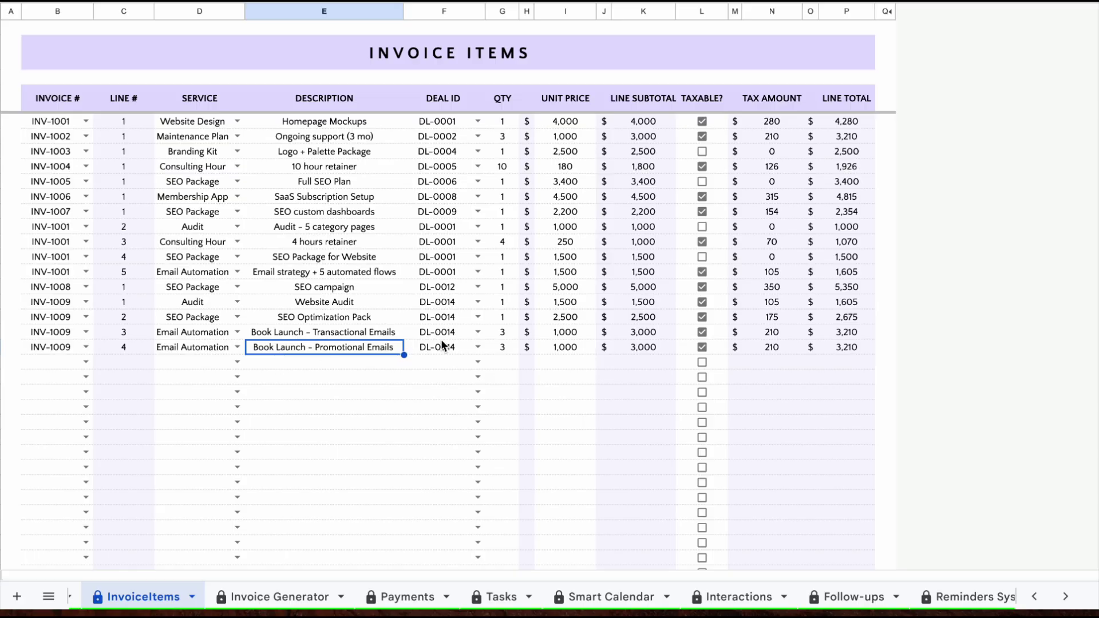
left_click(477, 346)
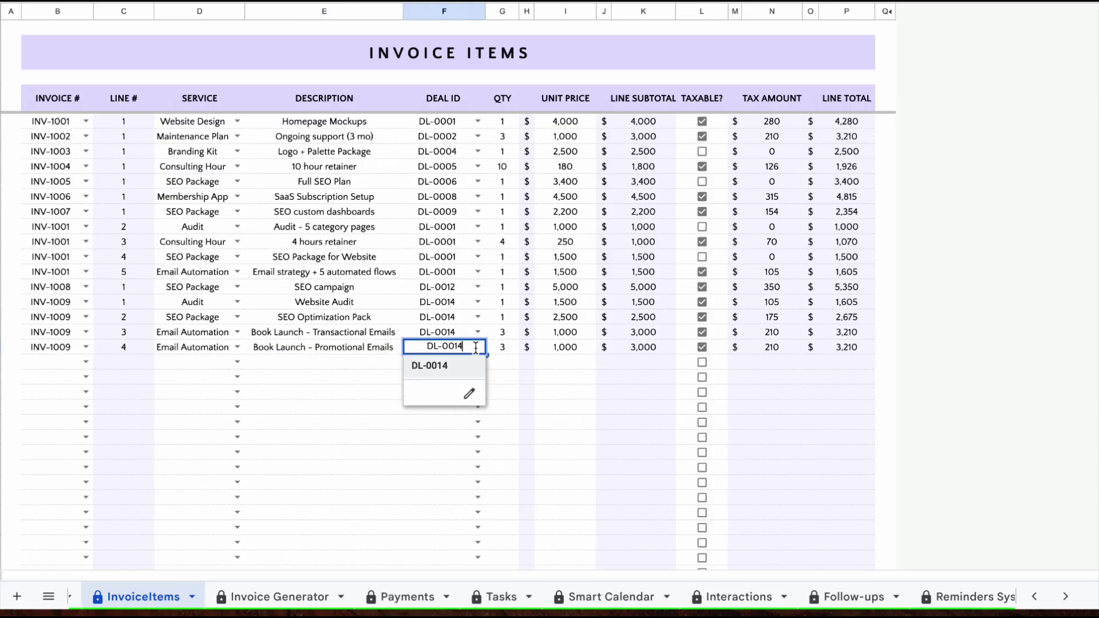
left_click(505, 348)
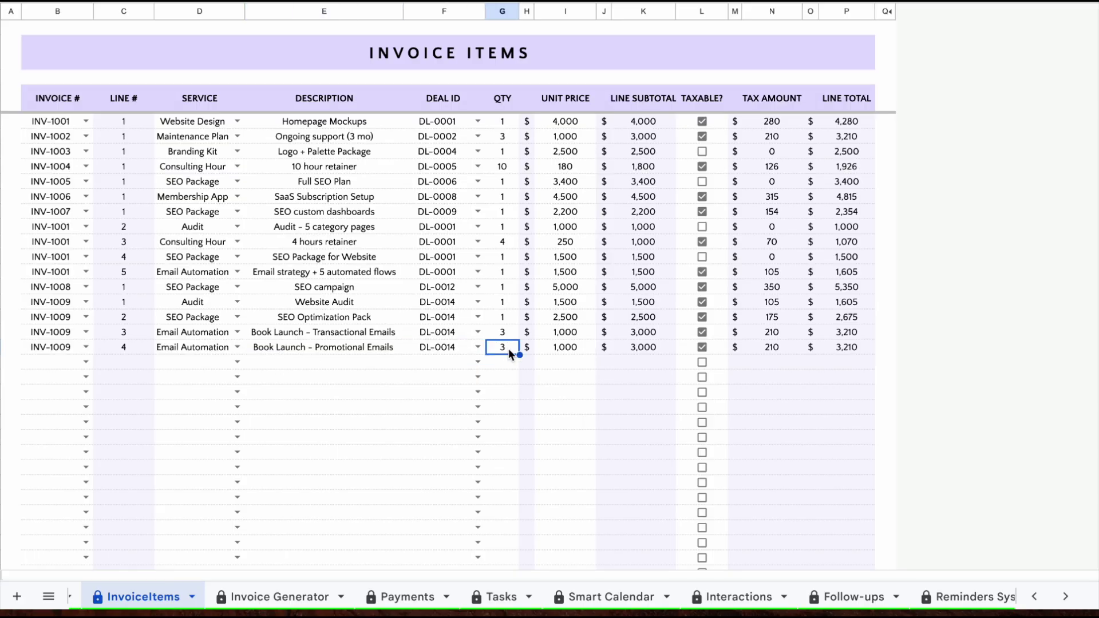
left_click(556, 353)
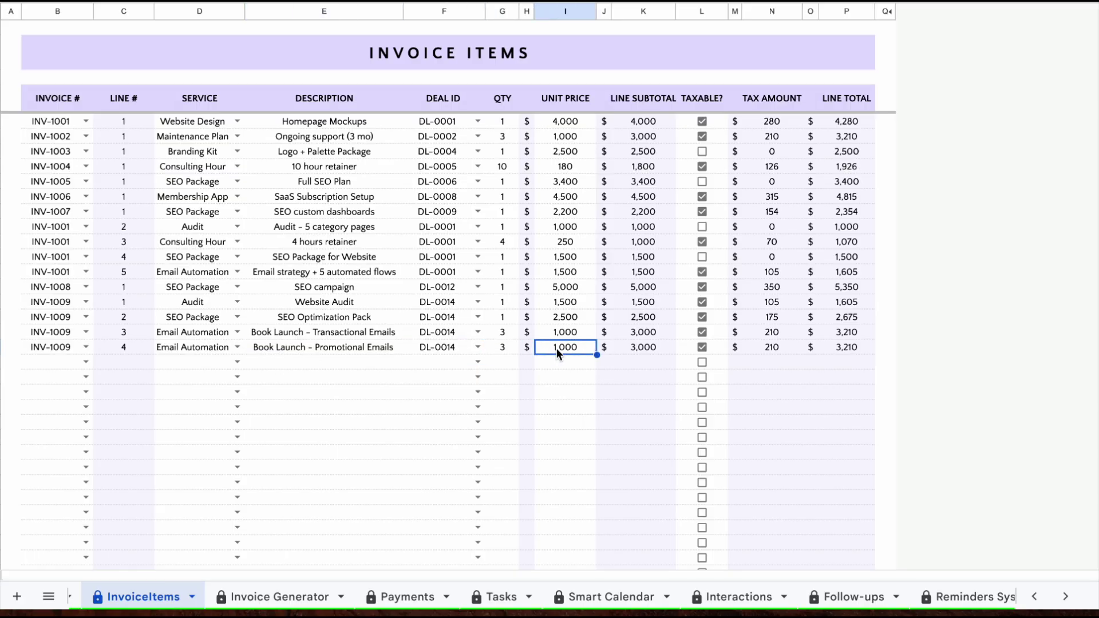
left_click(633, 351)
left_click(759, 345)
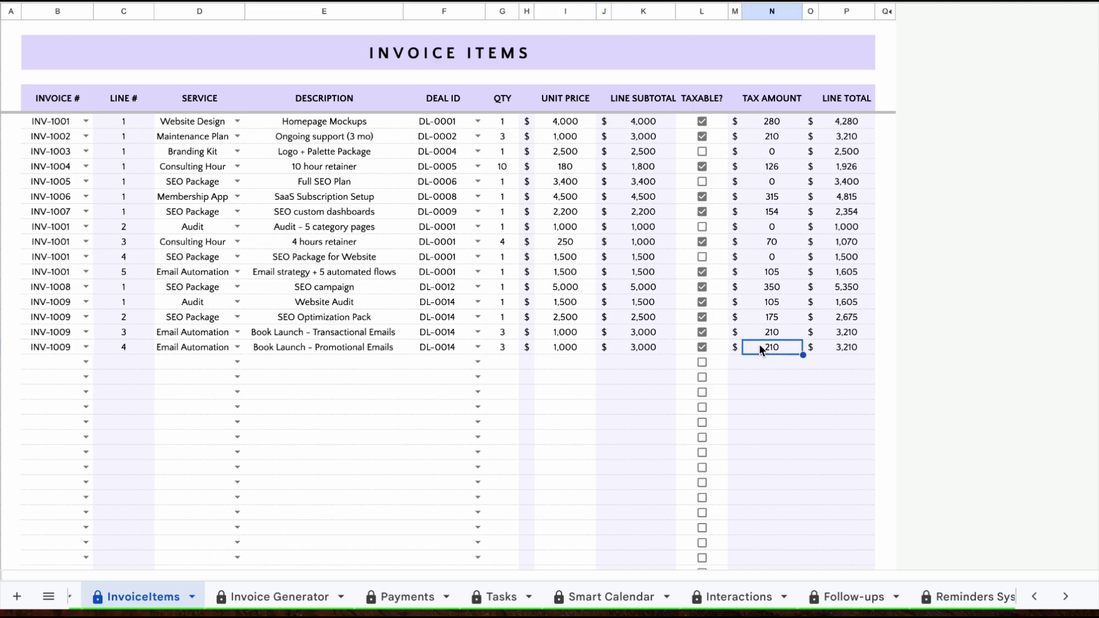
left_click(842, 346)
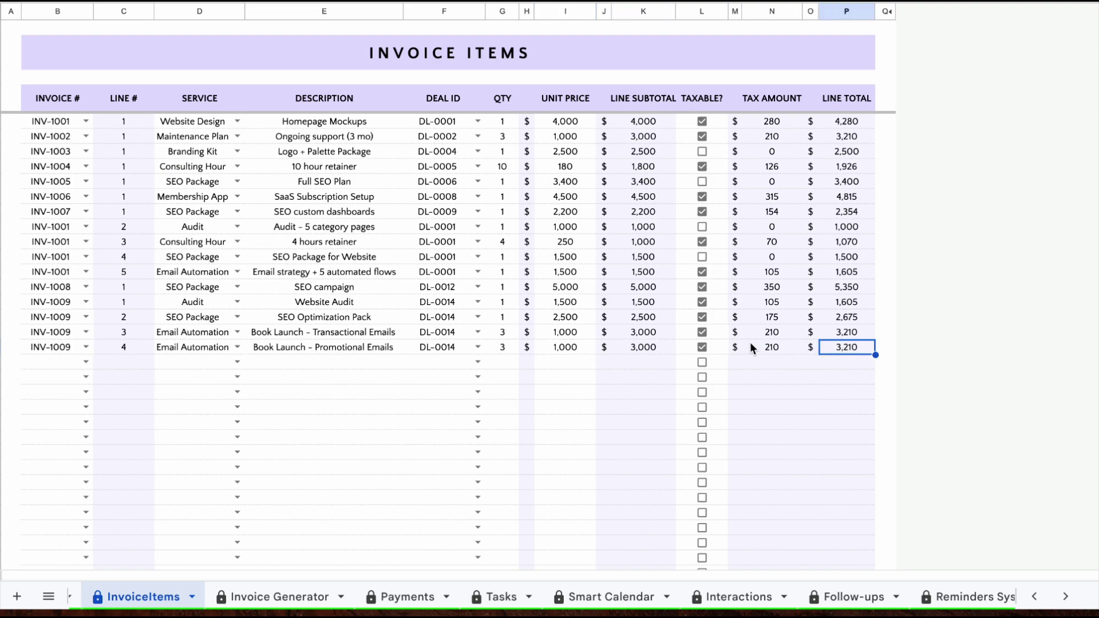
- Switch the last invoice item's taxable checkbox off and on again, and check its tax amount
left_click(704, 346)
left_click(704, 346)
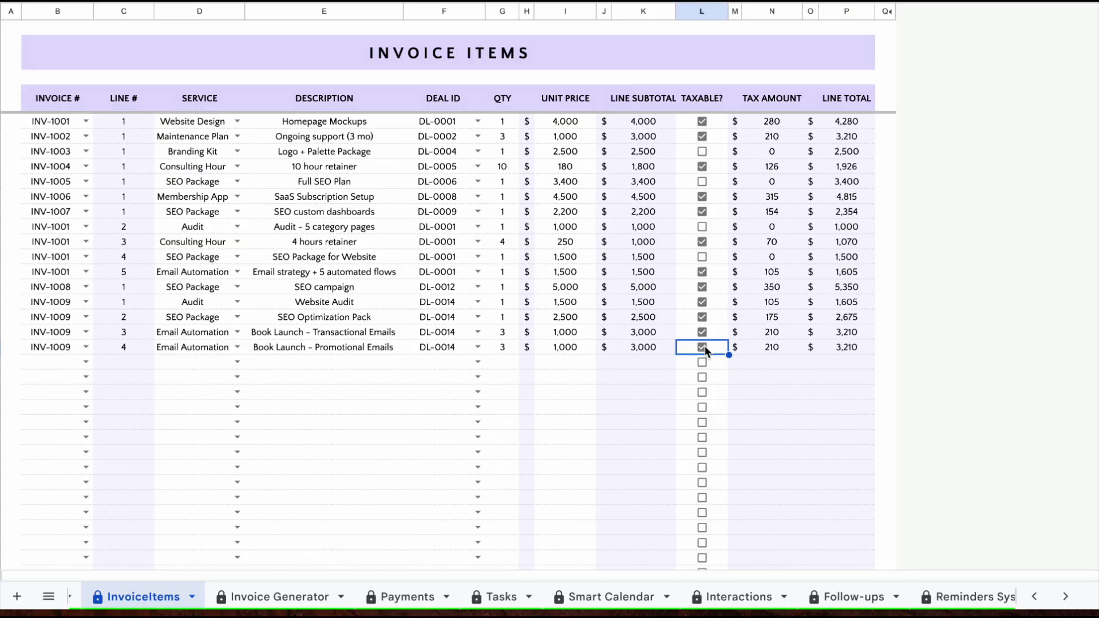
left_click(770, 352)
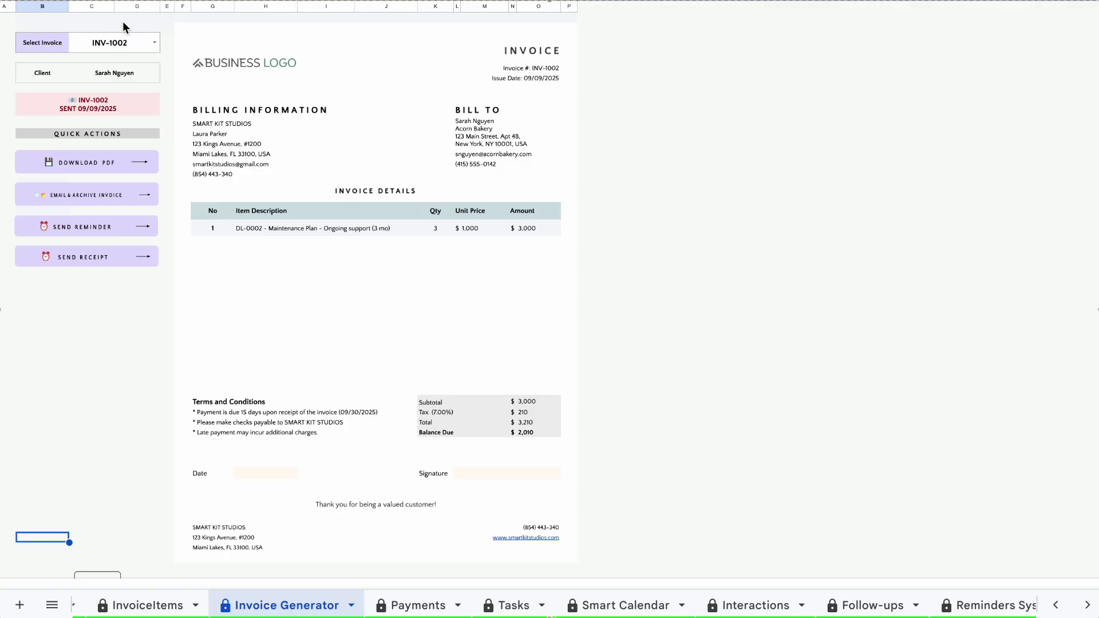
- Load invoice INV-1001 in the Invoice Generator and check its sent status
left_click(154, 41)
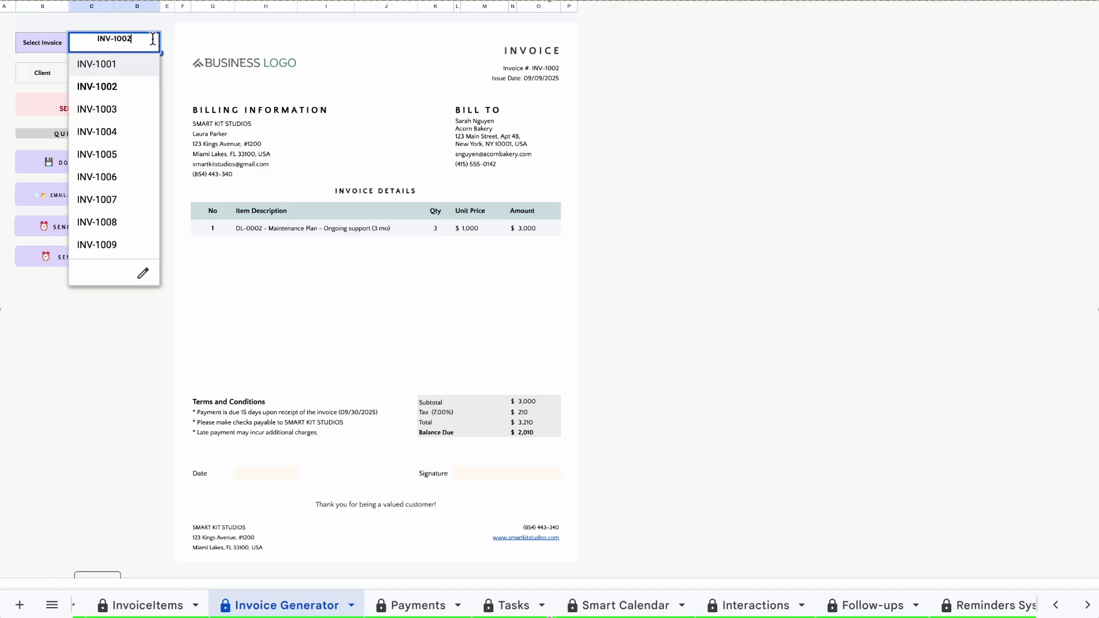
left_click(142, 65)
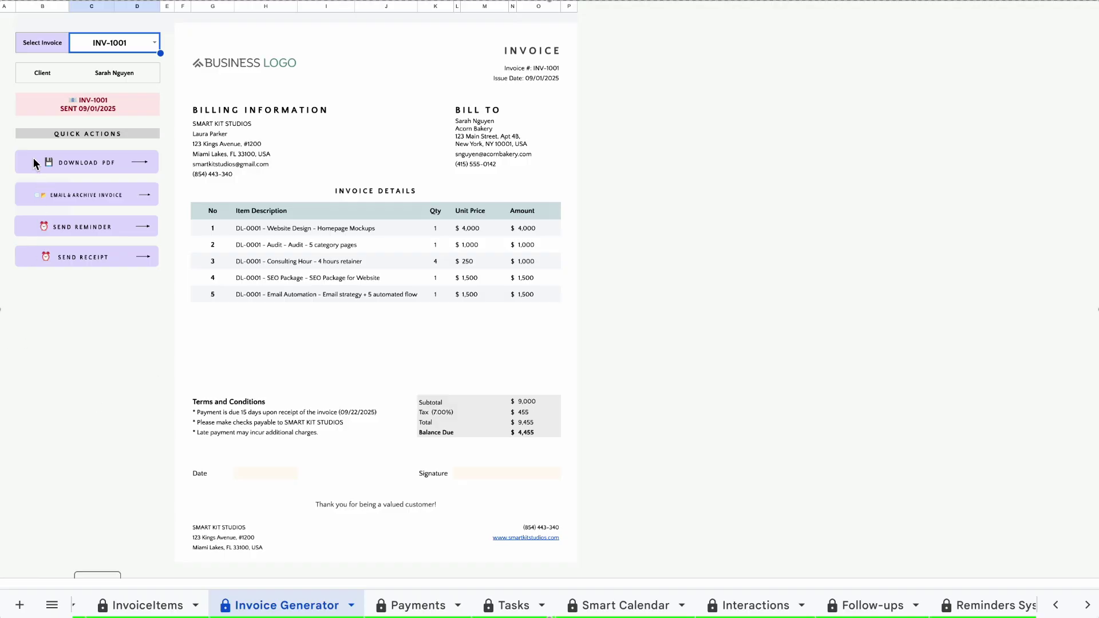
left_click(27, 107)
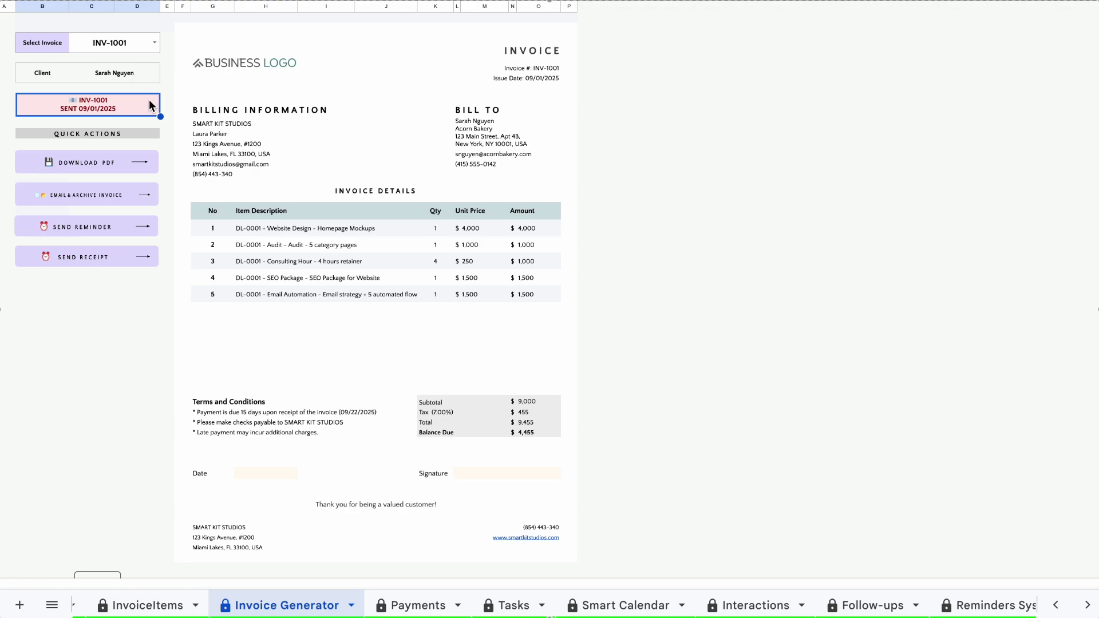
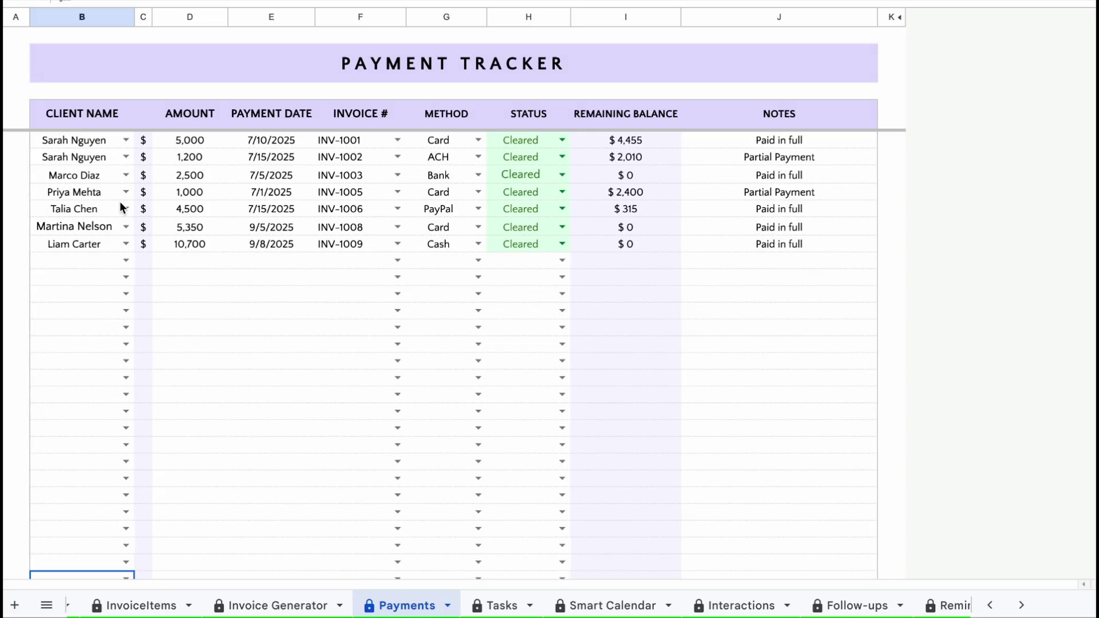
- Go through the Payment Tracker's last row, from client choices, amount and date to invoice, method and status choices and notes
left_click(128, 244)
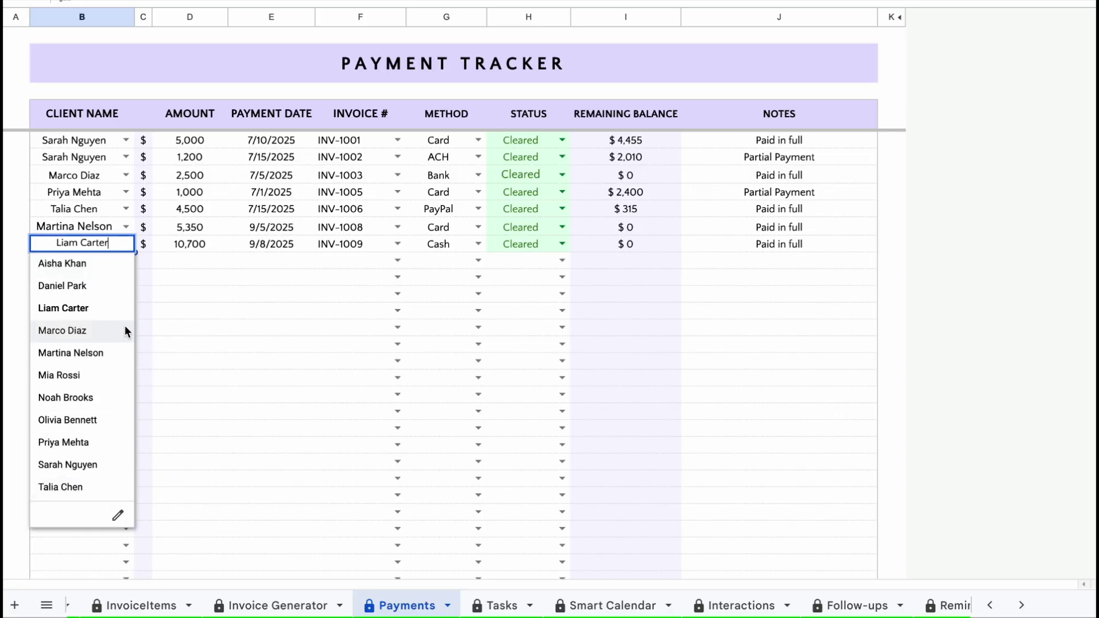
left_click(181, 249)
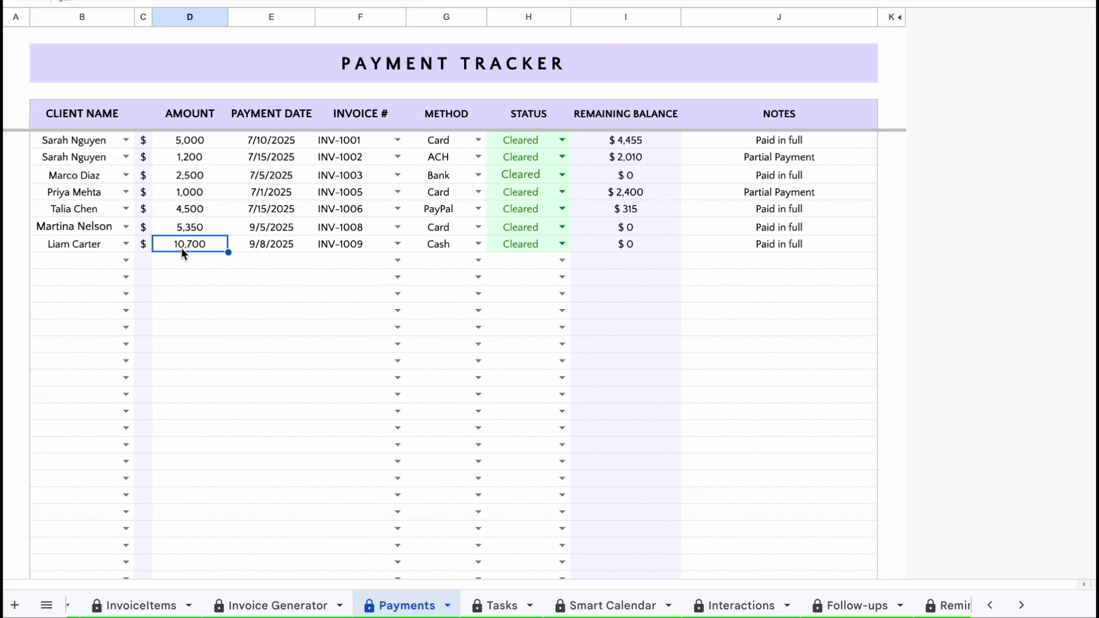
left_click(245, 243)
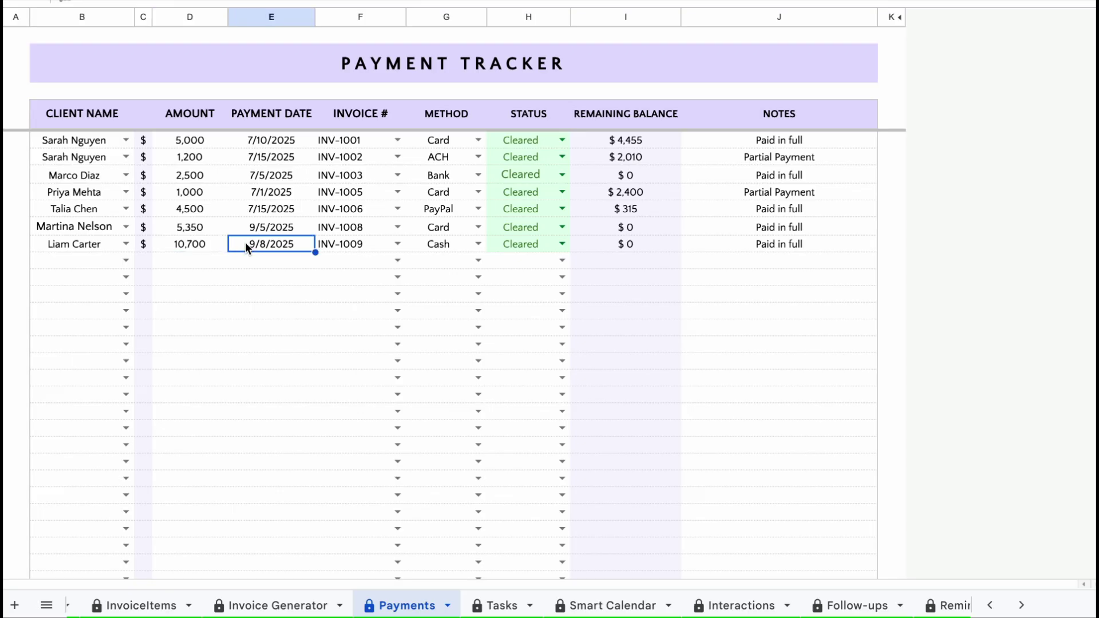
left_click(398, 244)
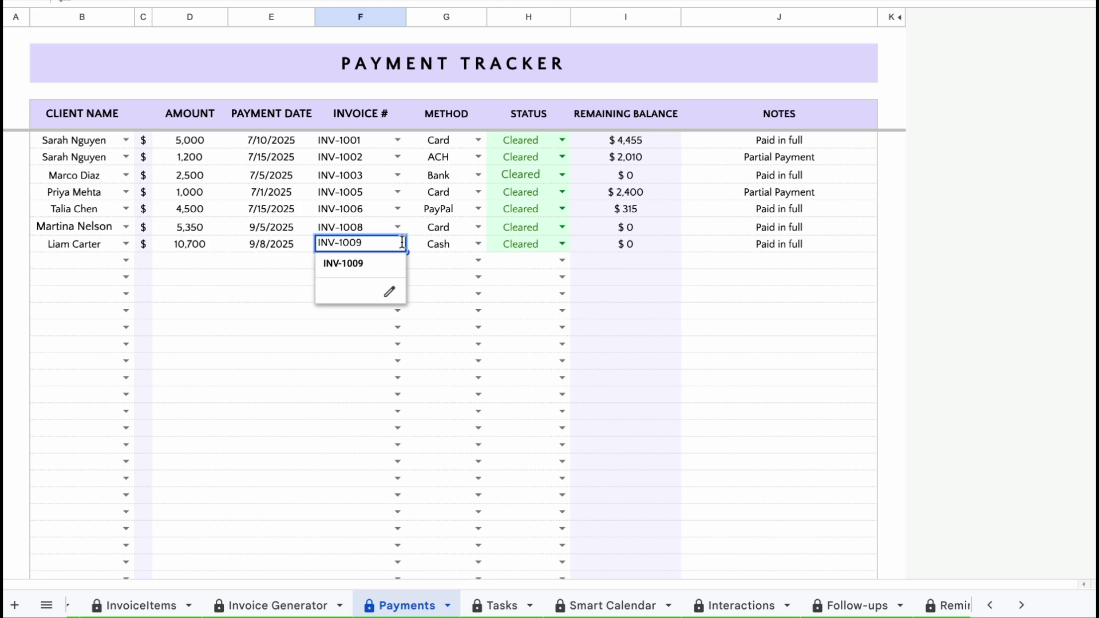
left_click(476, 243)
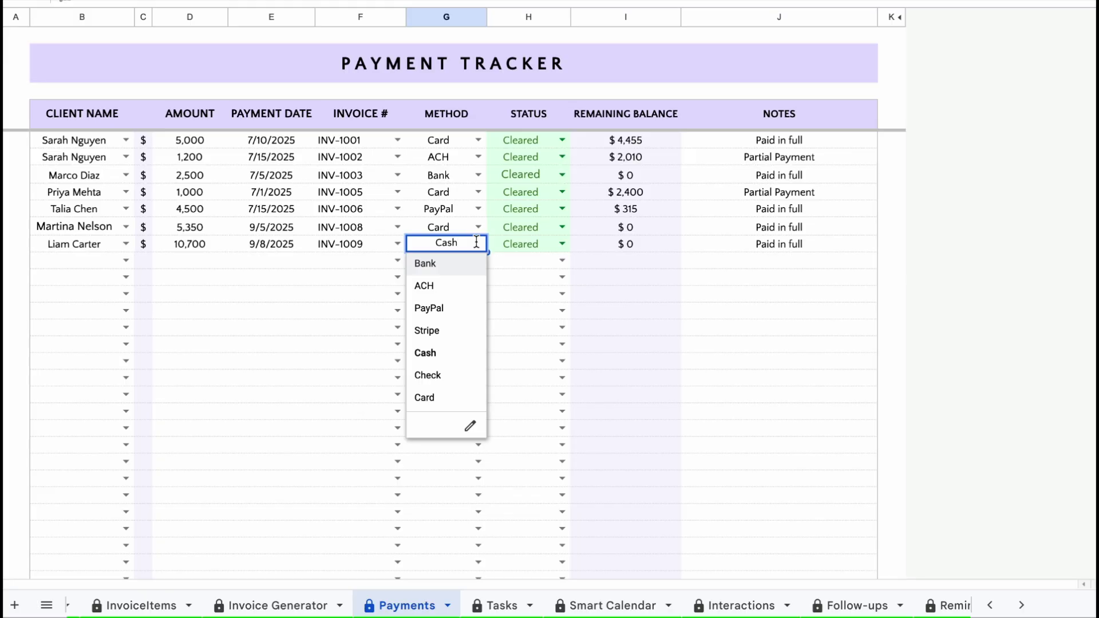
left_click(562, 245)
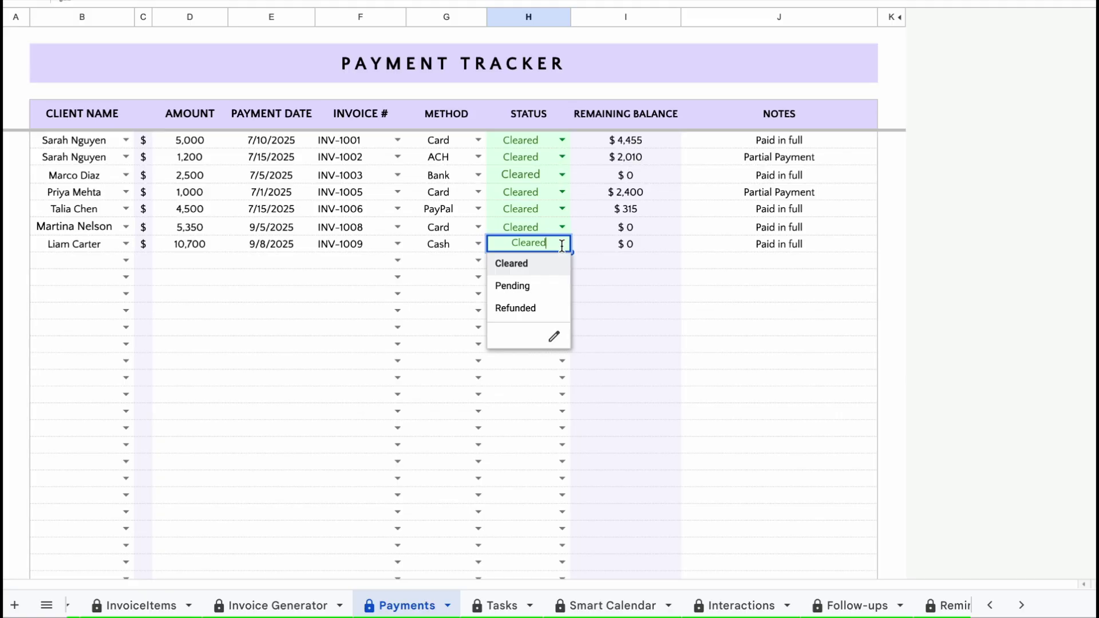
left_click(707, 247)
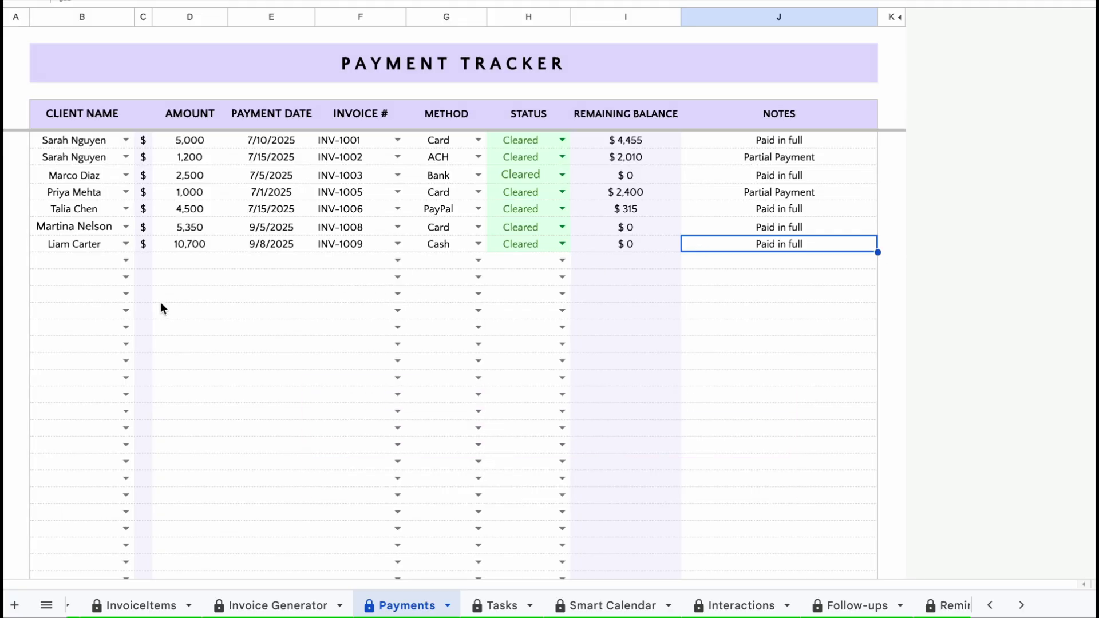
- Start a new Payment Tracker row for the fourth payment row's client, with amount -2500 and payment date 9/9/2025
left_click(109, 261)
left_click(126, 261)
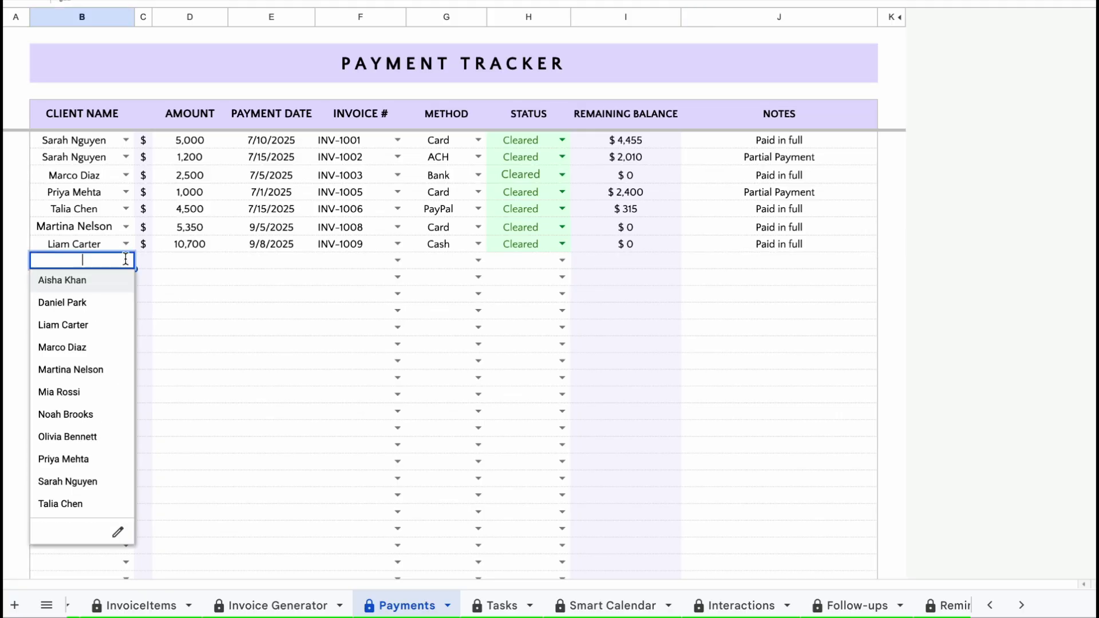
left_click(105, 462)
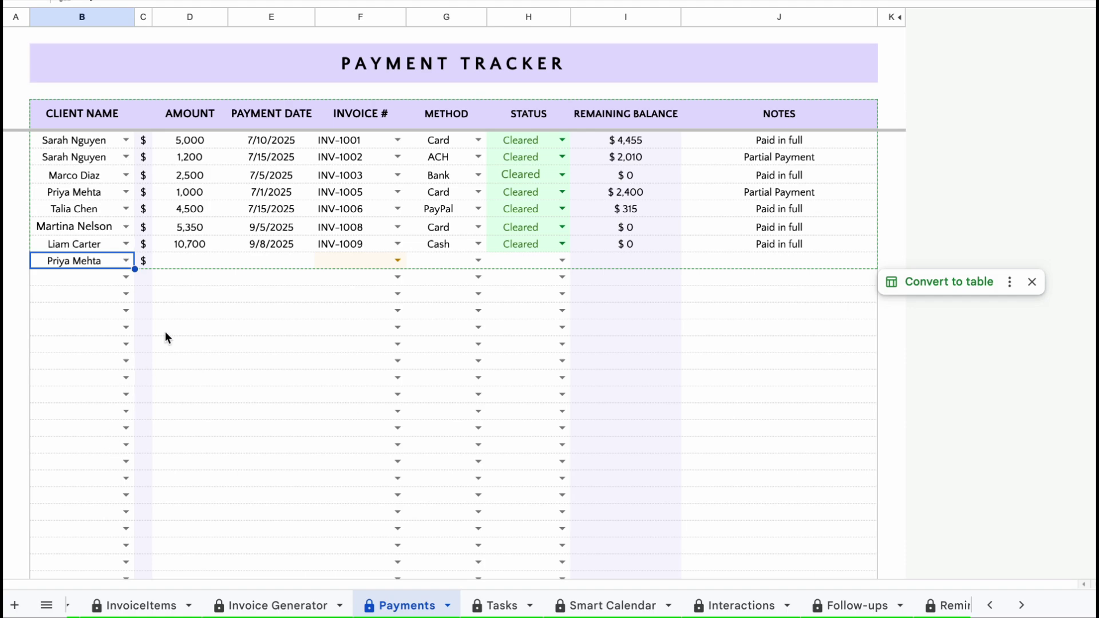
left_click(195, 260)
type("-2500")
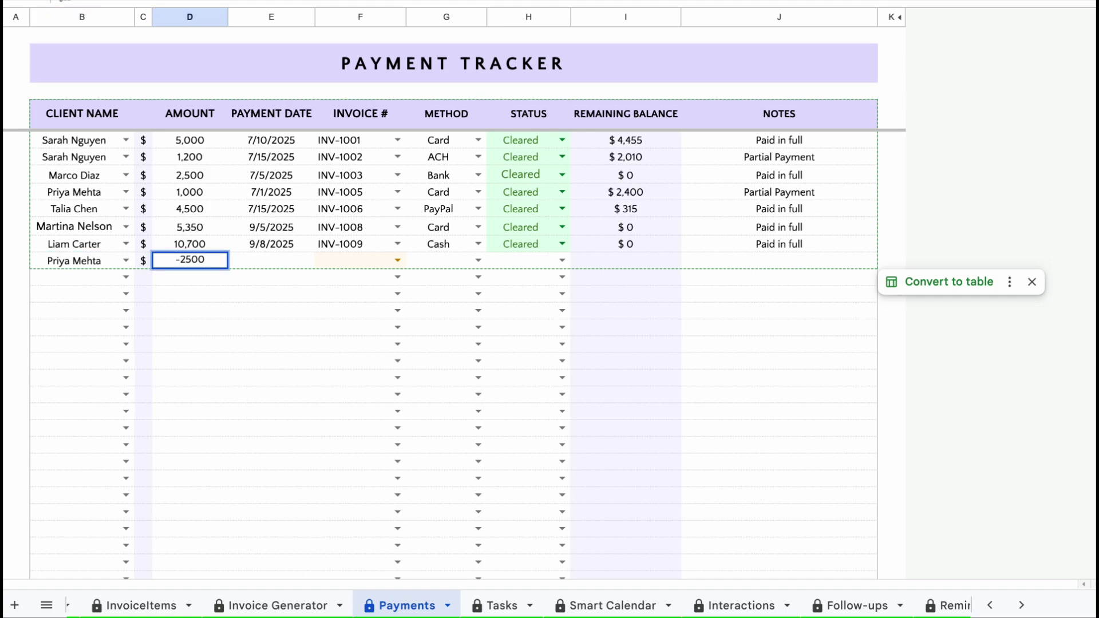
key("Tab")
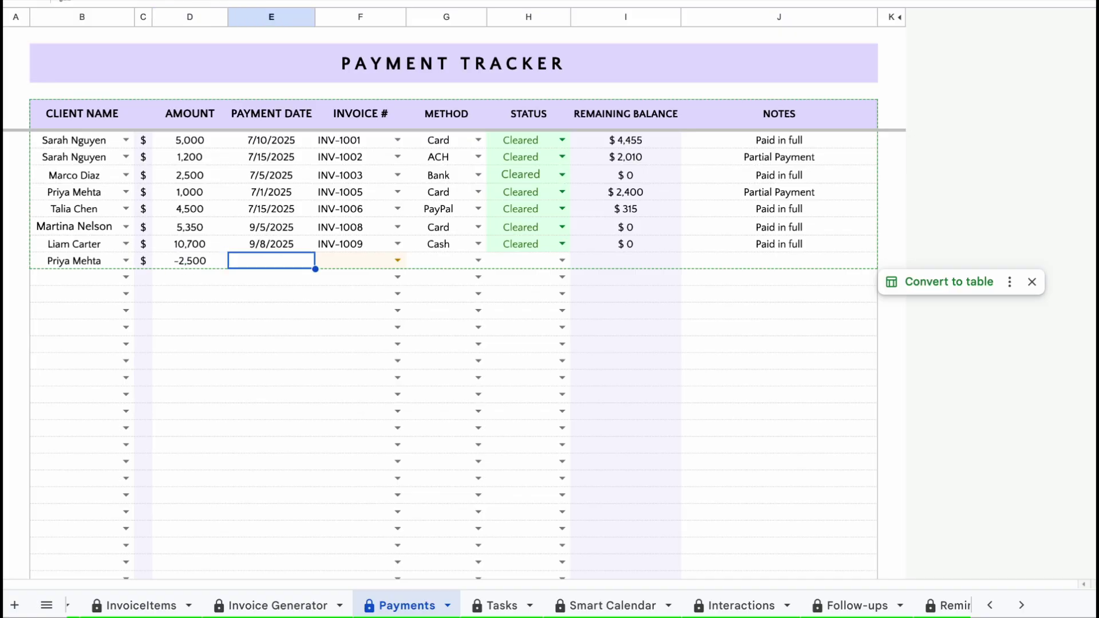
type("9/9")
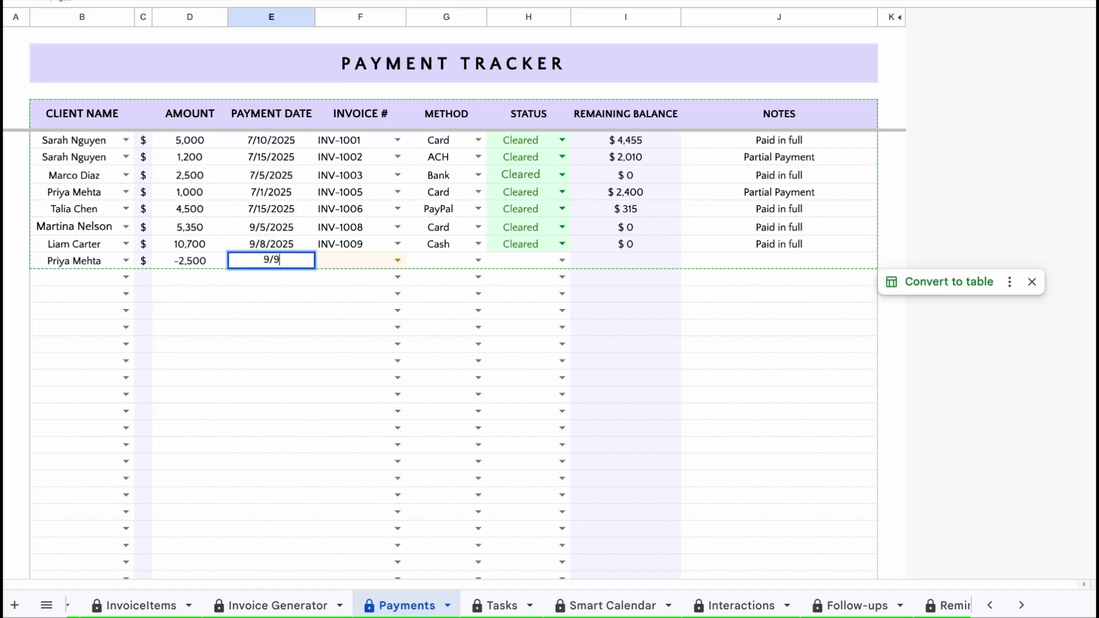
key("Tab")
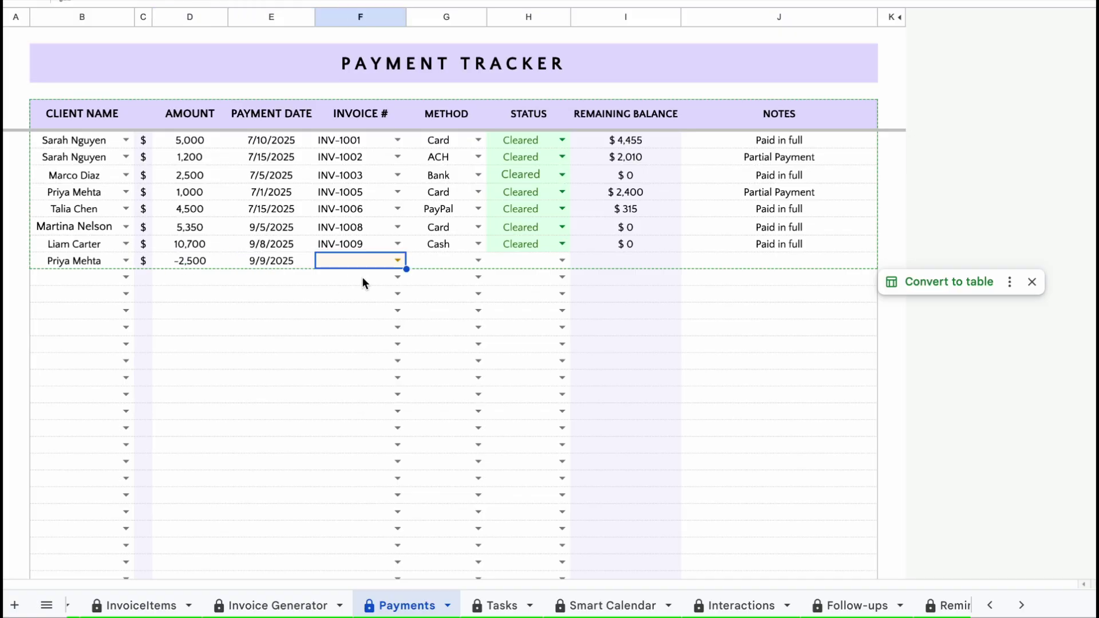
- Complete the new payment row with invoice INV-1005, method Bank, status Refunded and the note "Refunded"
left_click(397, 261)
left_click(370, 280)
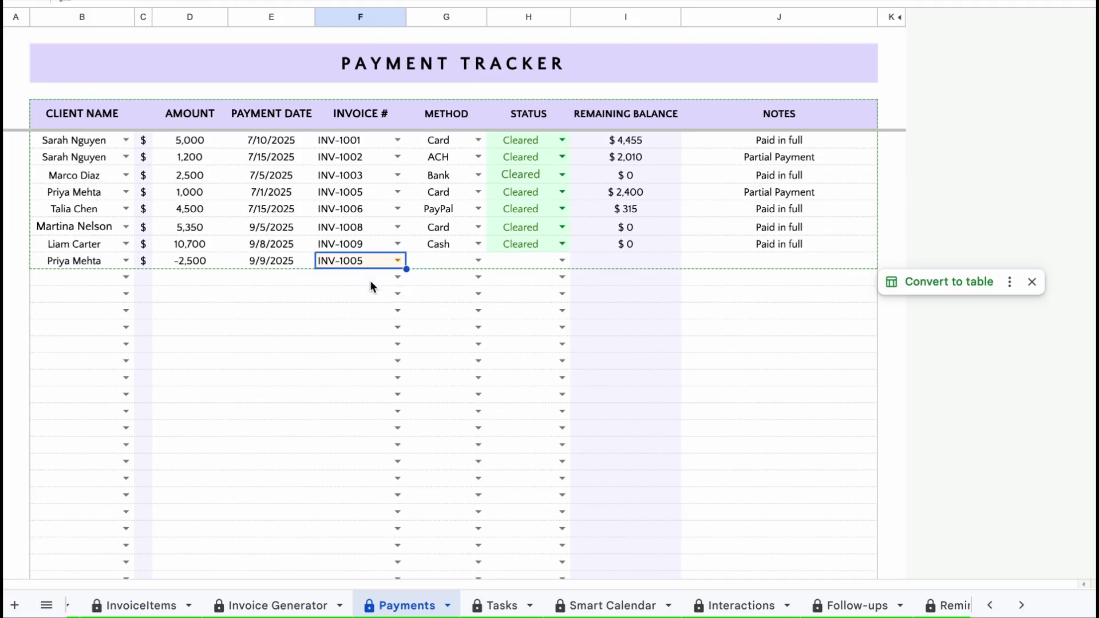
left_click(479, 260)
left_click(474, 278)
left_click(522, 261)
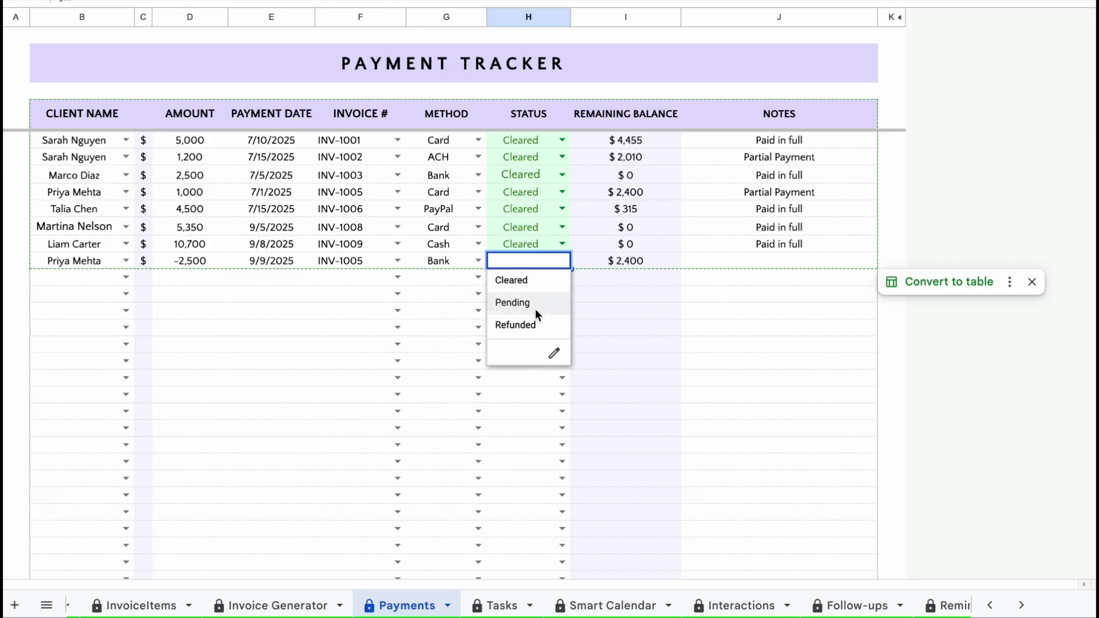
left_click(535, 324)
left_click(720, 267)
type("Refun")
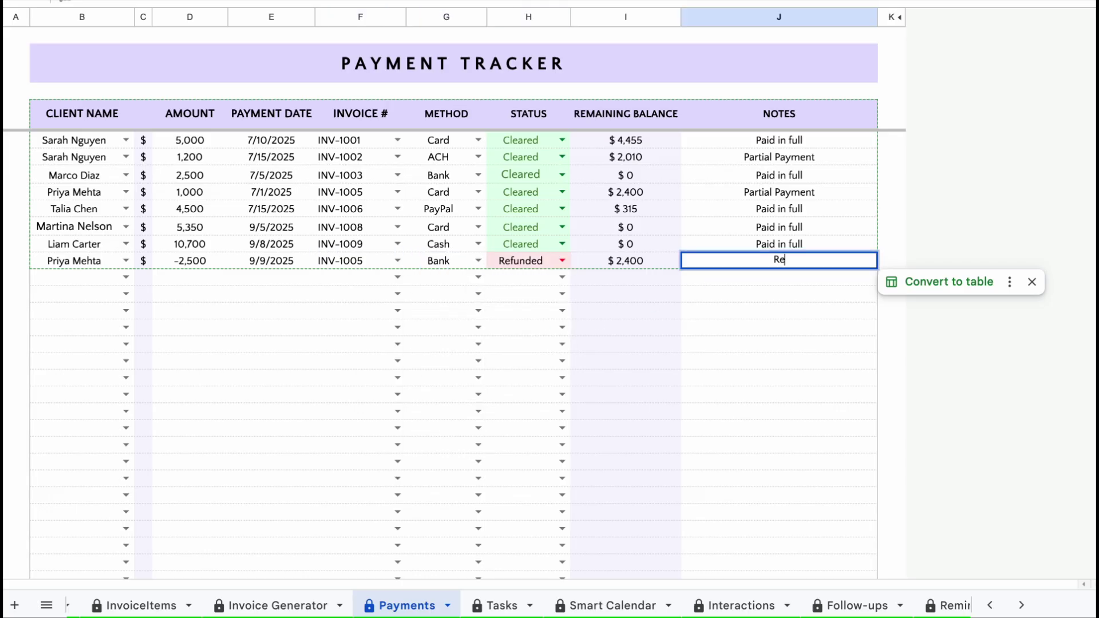
type("ded")
left_click(732, 303)
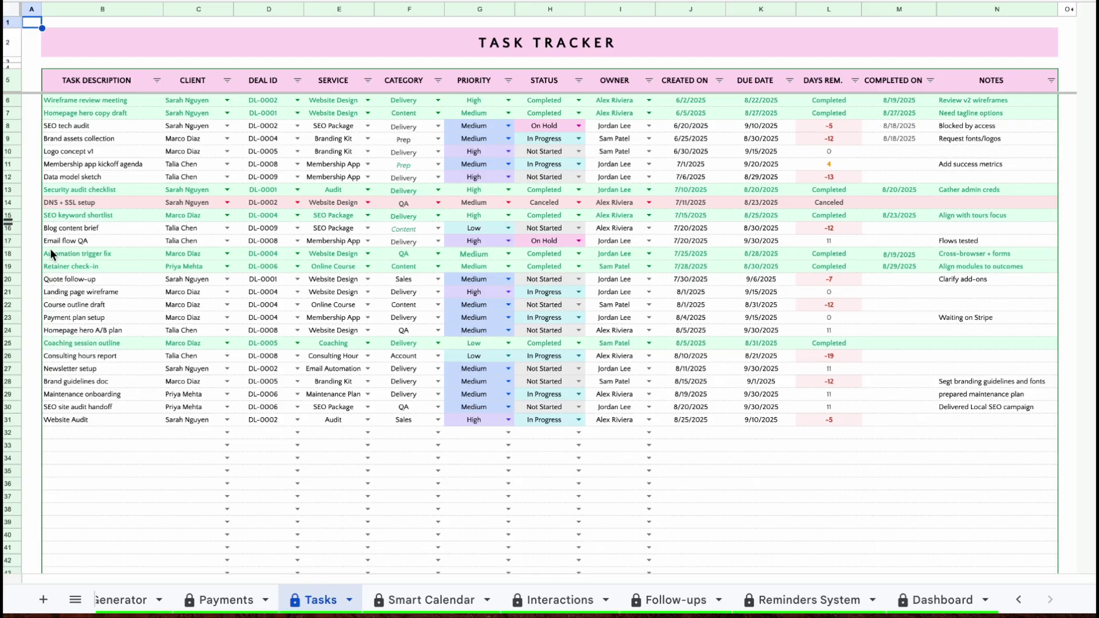
- Look over the Task Tracker and go through the Website Audit task's description and its client, deal ID, service and category choices
scroll(54, 257, "down", 2)
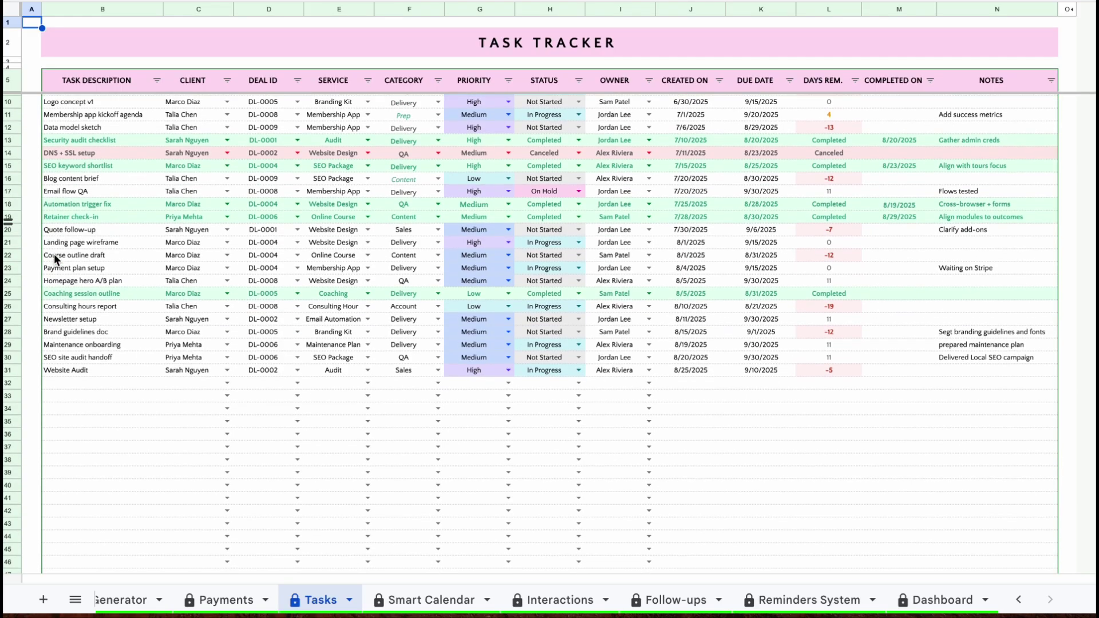
scroll(56, 259, "up", 2)
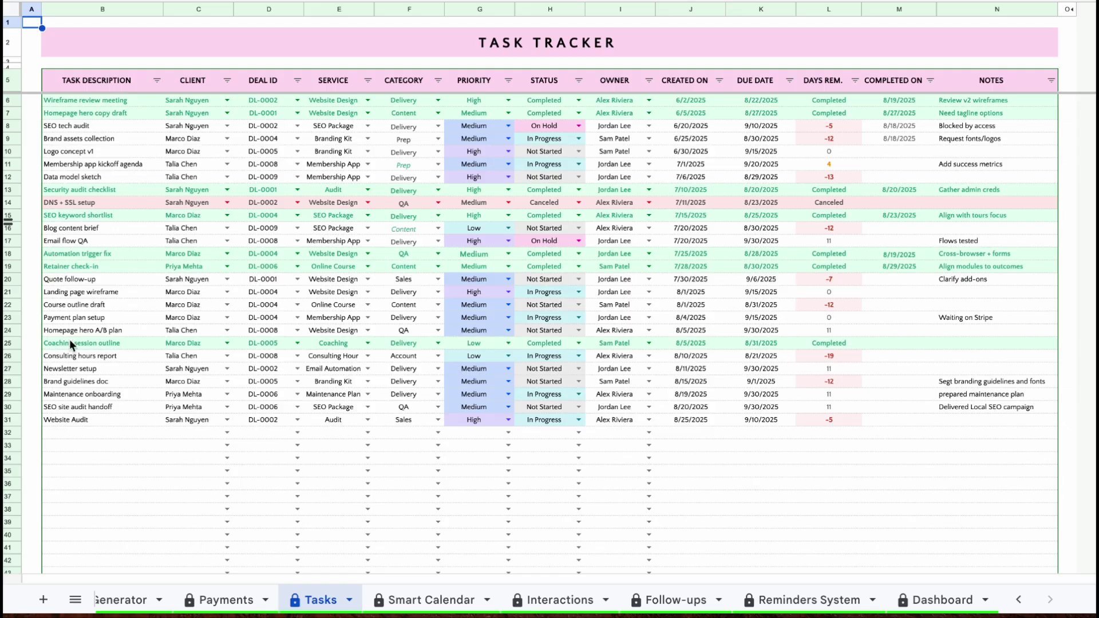
left_click(85, 418)
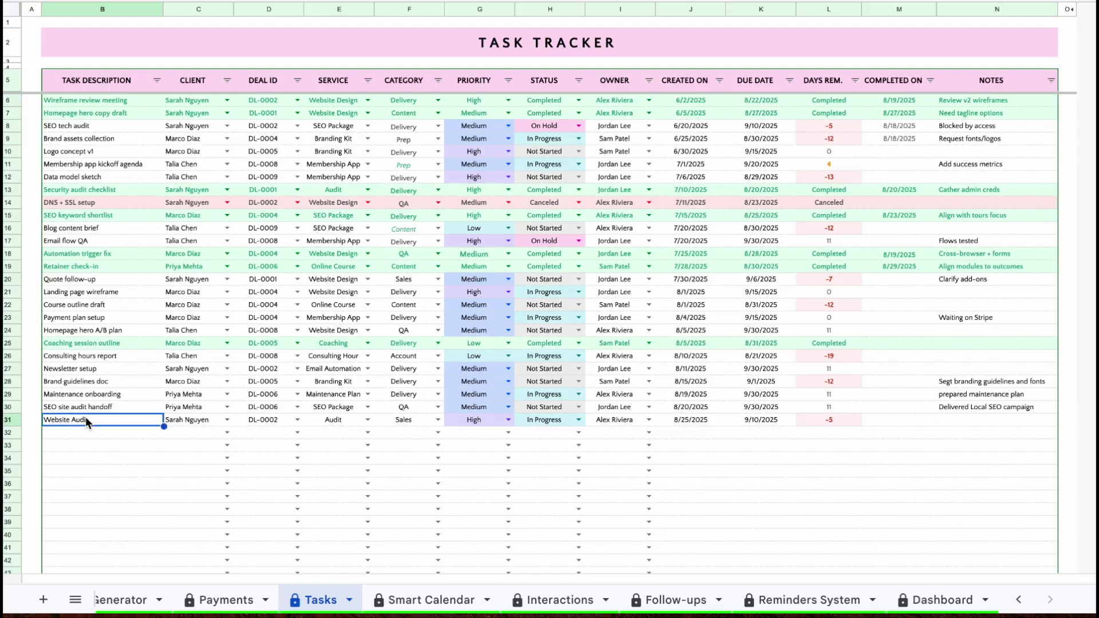
double_click(206, 420)
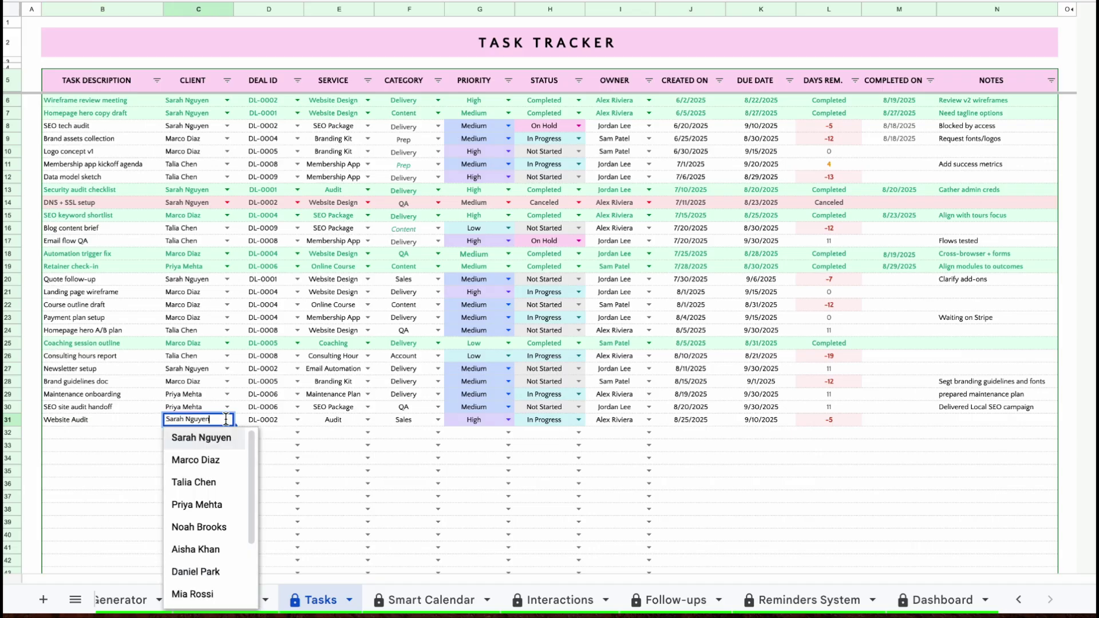
double_click(279, 424)
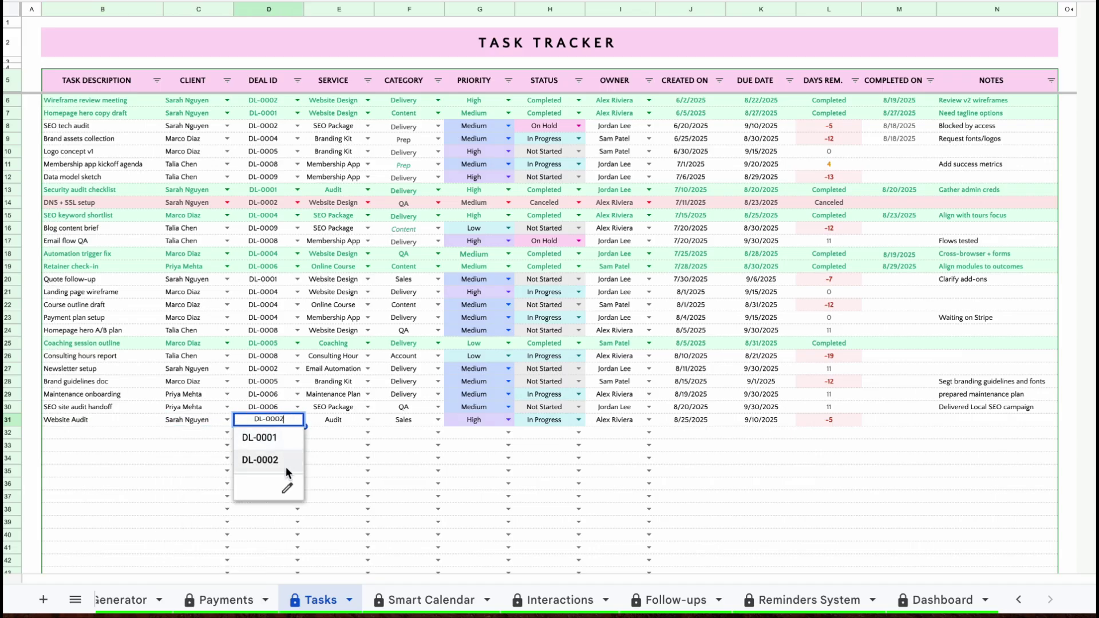
double_click(366, 420)
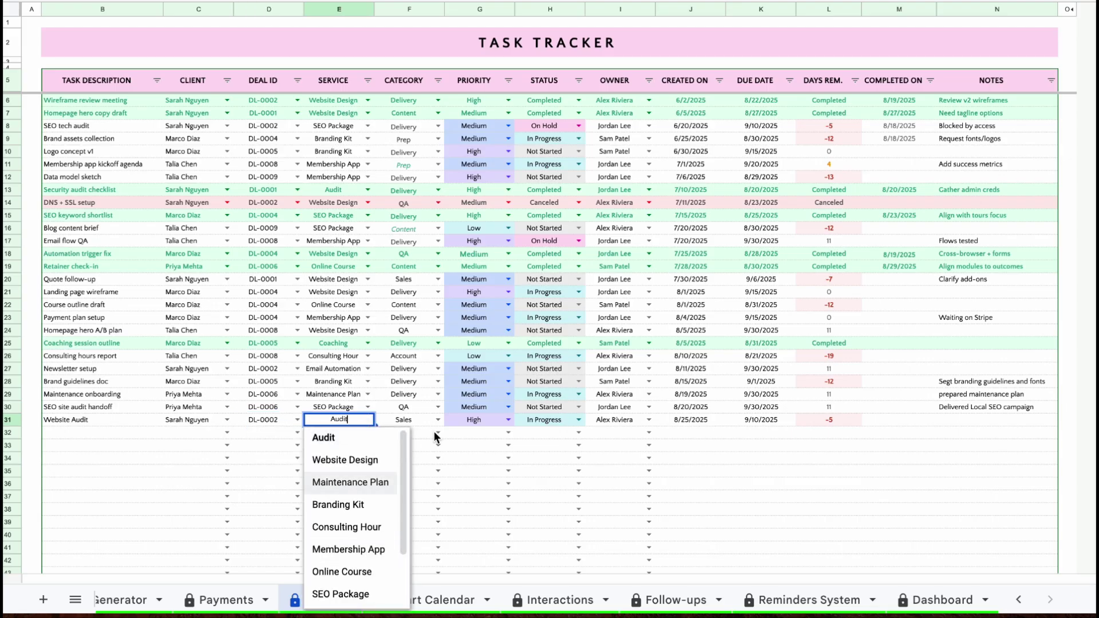
double_click(437, 418)
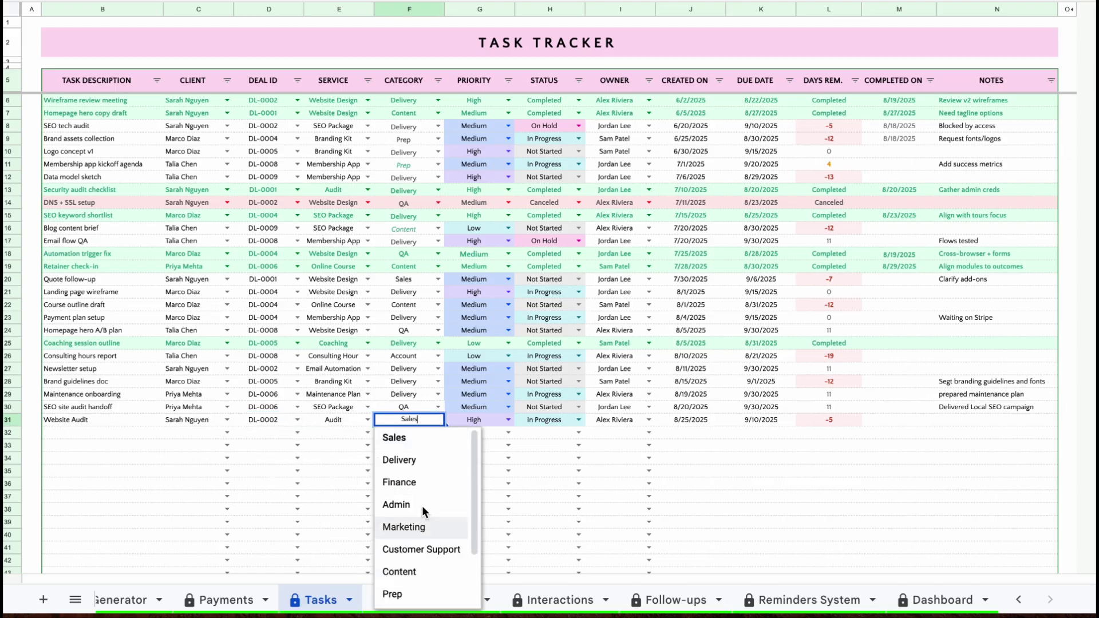
- Go through the Website Audit task's priority, status and owner choices, its created and due dates, and its days remaining
double_click(507, 419)
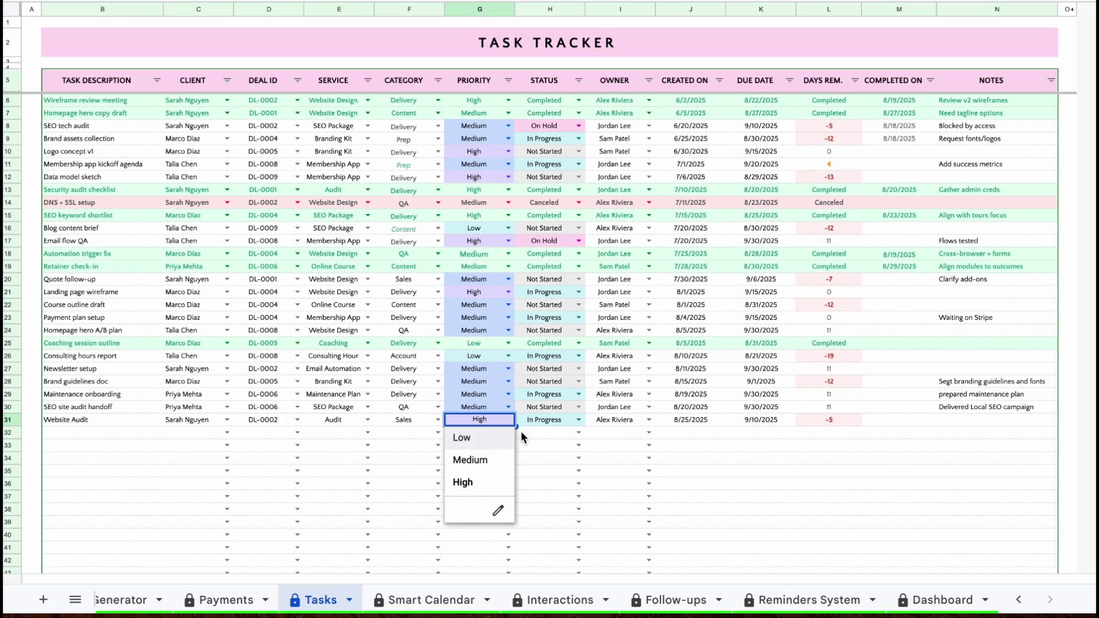
double_click(577, 421)
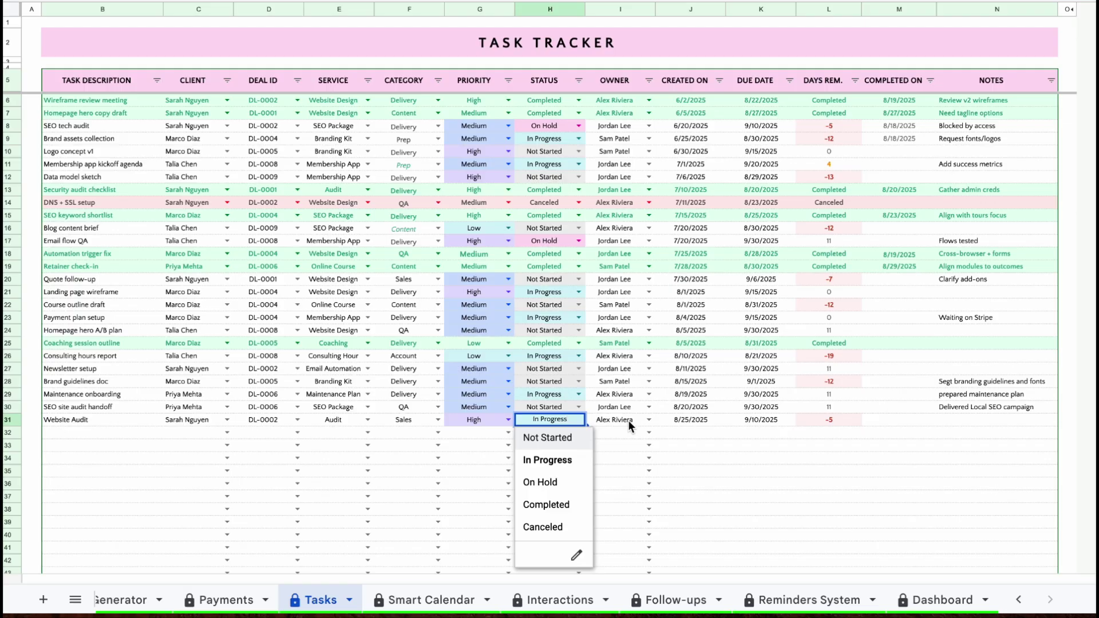
left_click(648, 420)
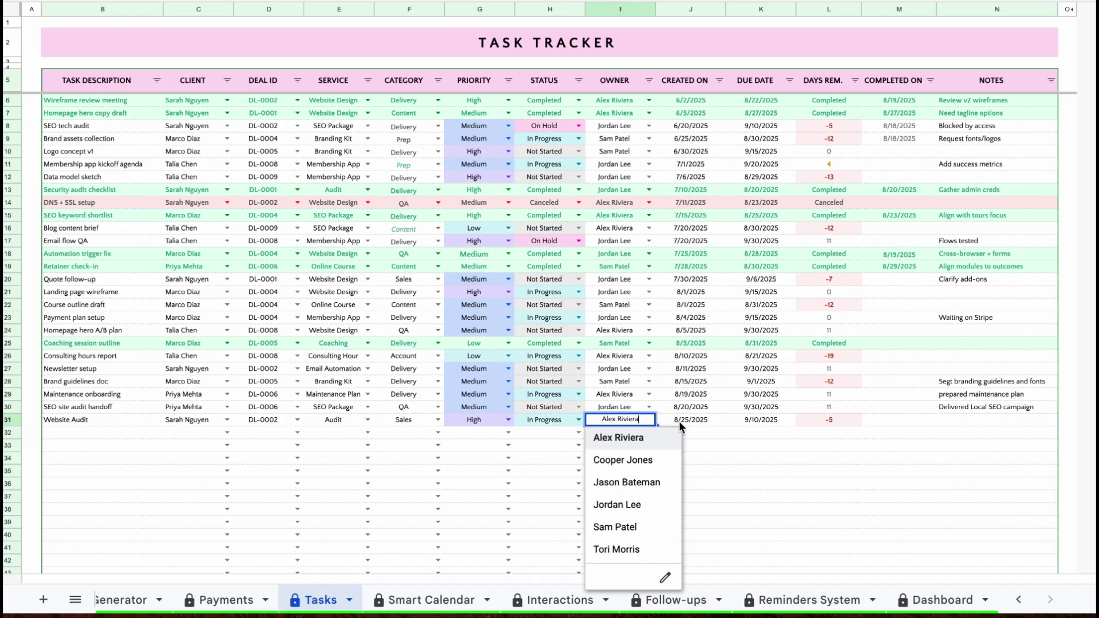
left_click(678, 421)
left_click(750, 419)
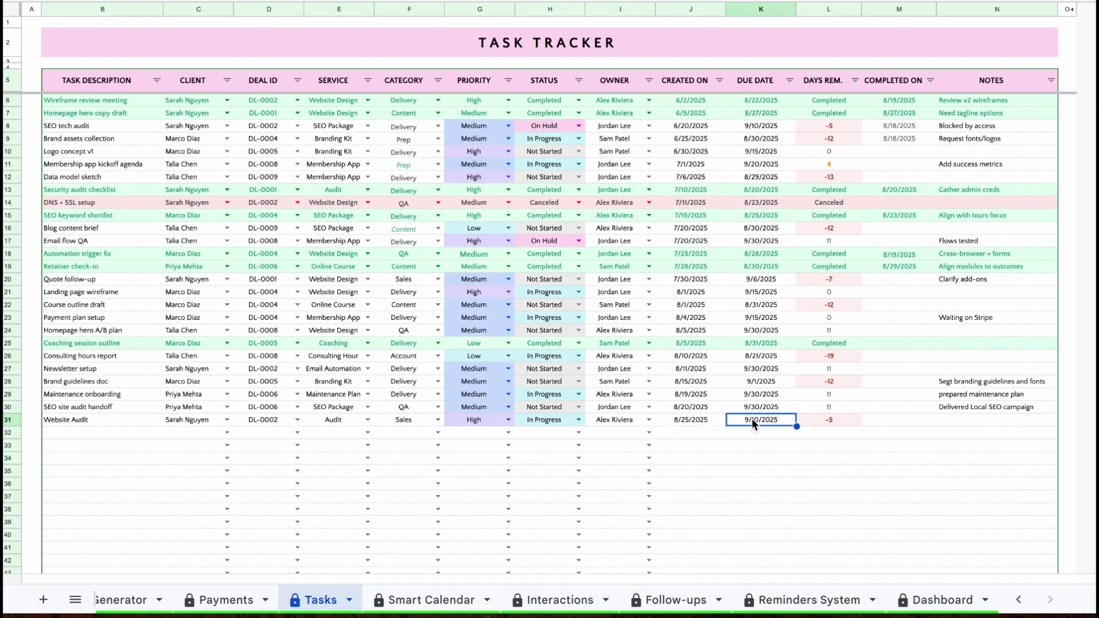
left_click(813, 423)
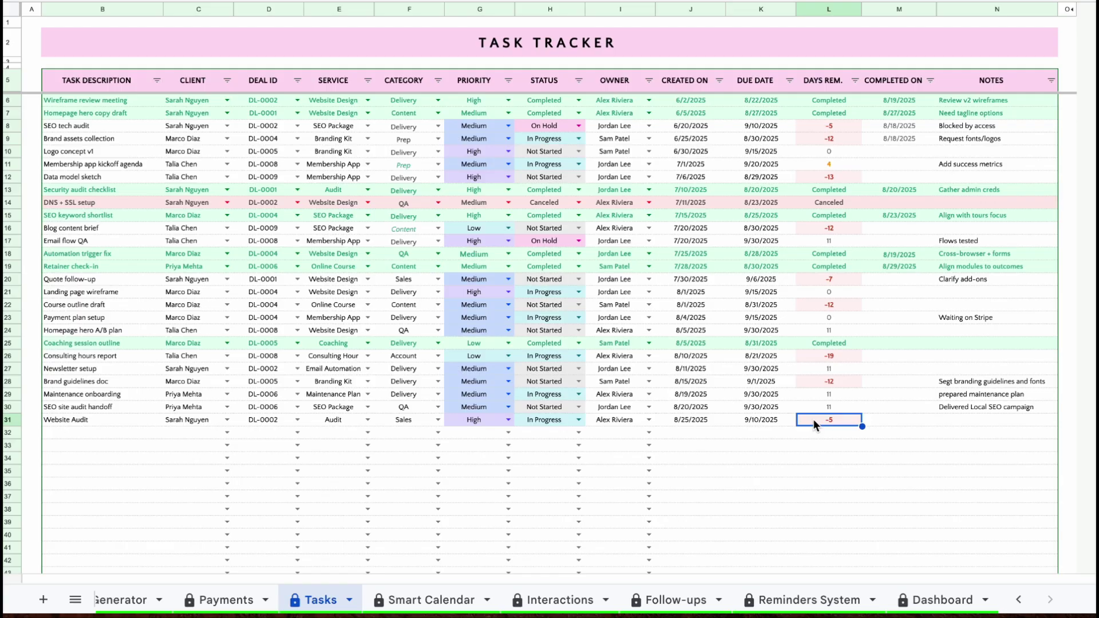
- Enter 8/8/2025 as the Website Audit task's completion date and set its status to Completed
left_click(906, 421)
type("8/8")
key("Return")
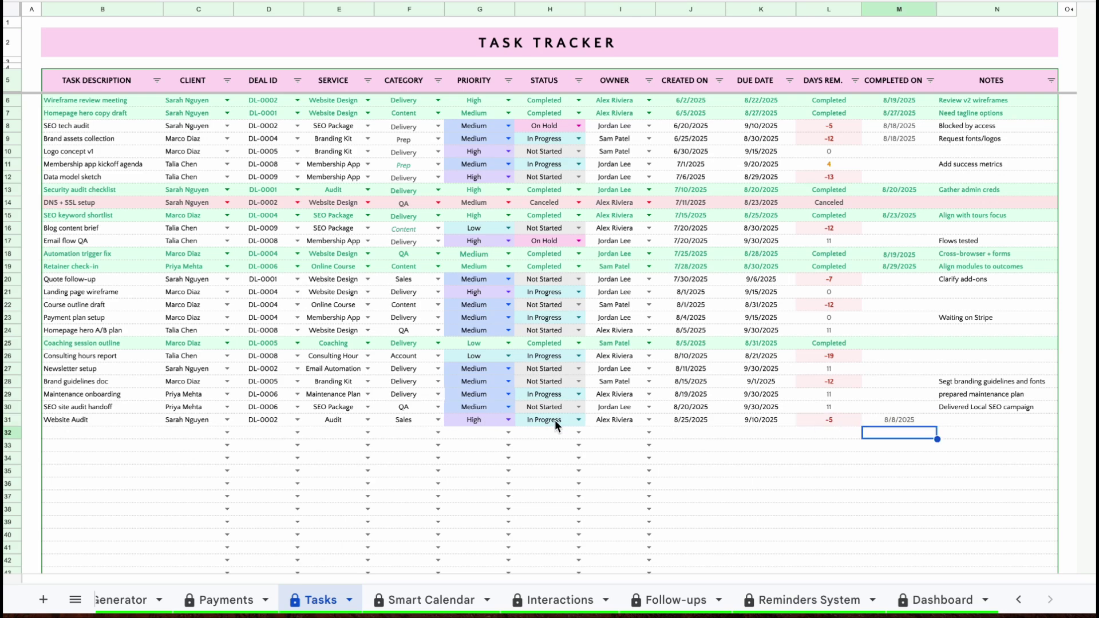
left_click(578, 424)
left_click(552, 507)
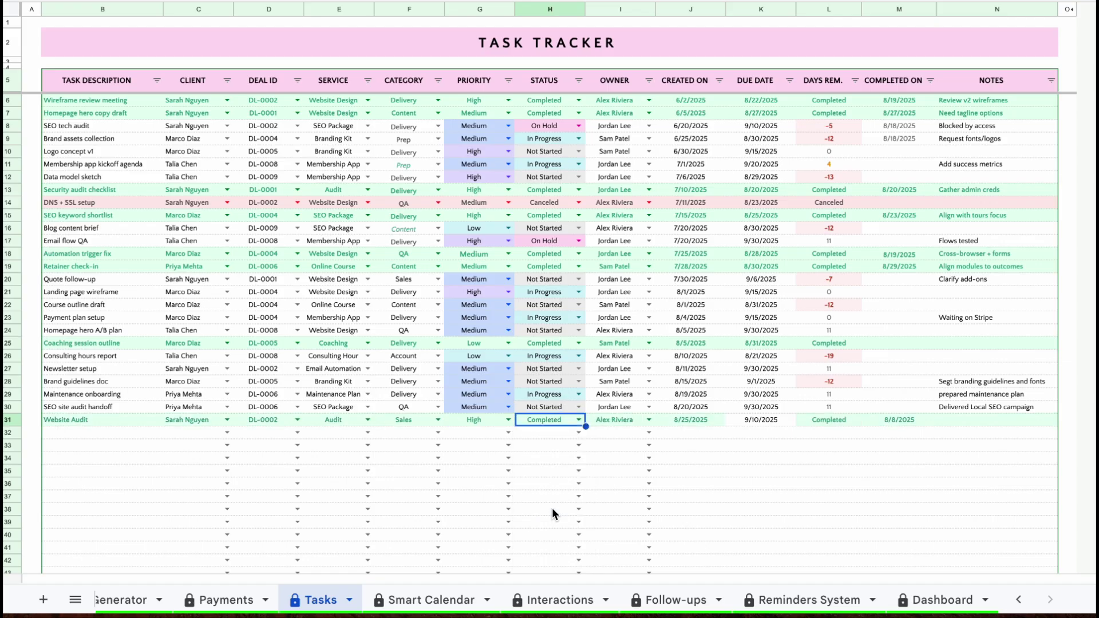
left_click(1020, 421)
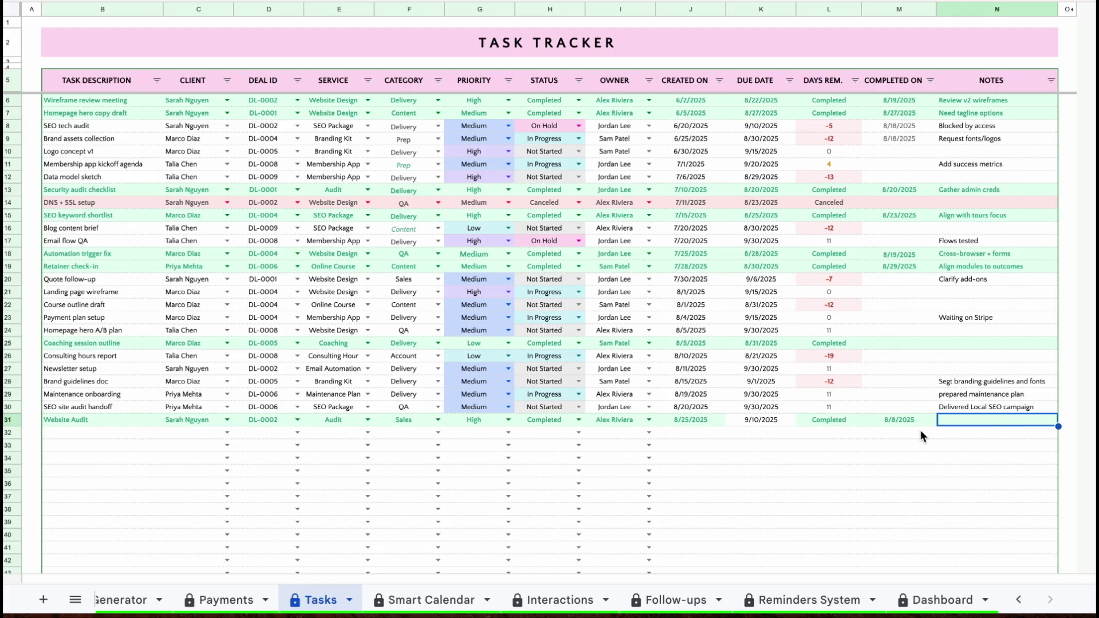
- Check the sort and filter options of the Task Tracker's description, client, deal ID and category columns
left_click(157, 80)
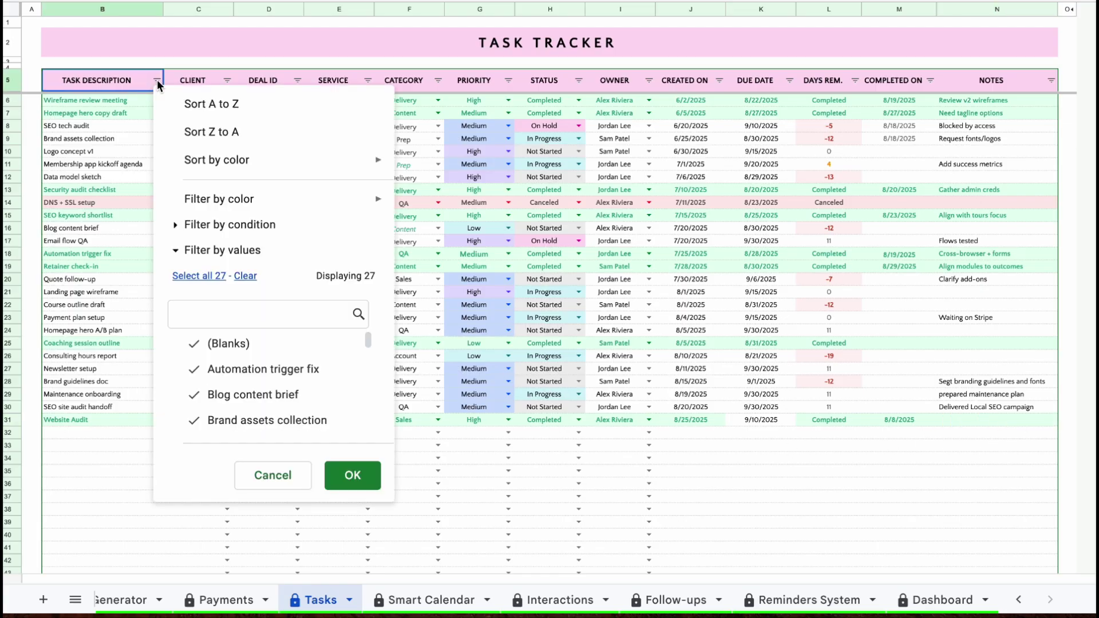
left_click(227, 80)
left_click(297, 80)
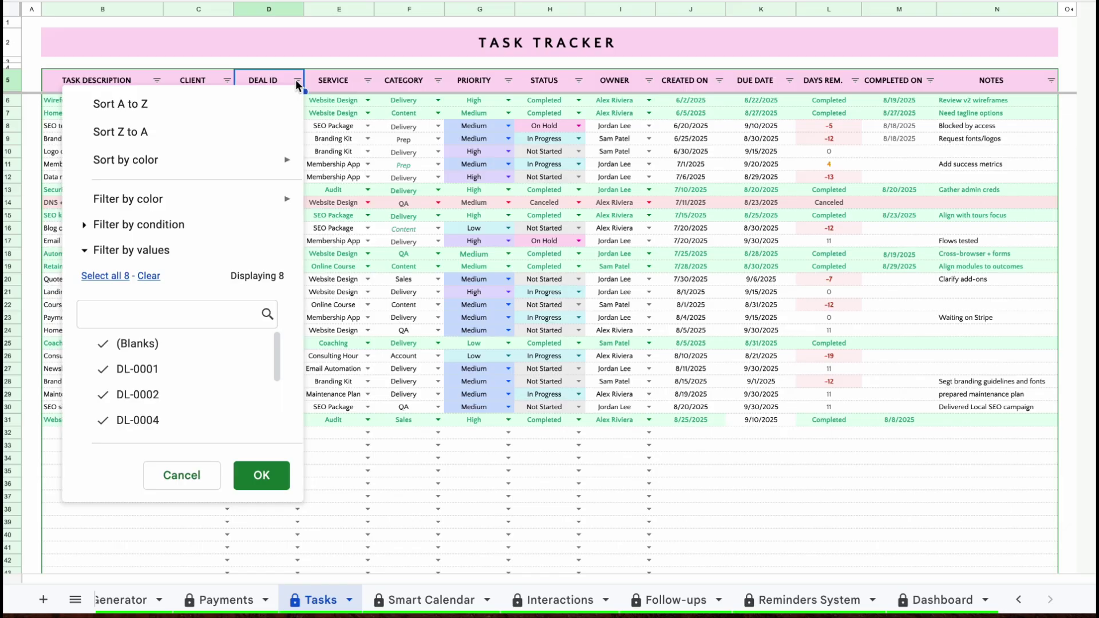
left_click(157, 80)
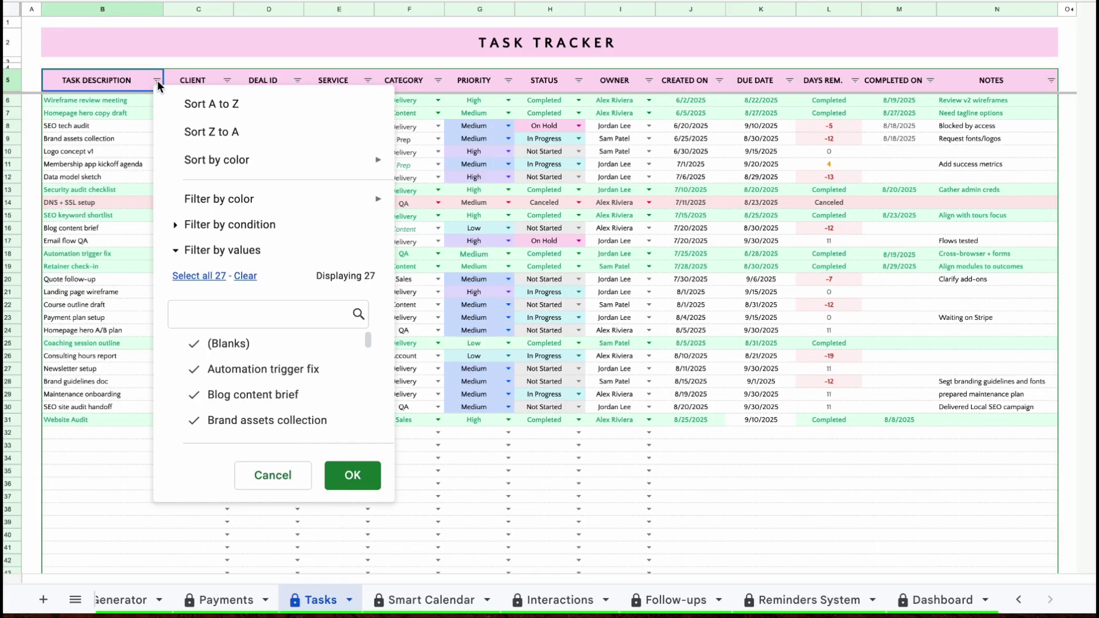
left_click(439, 80)
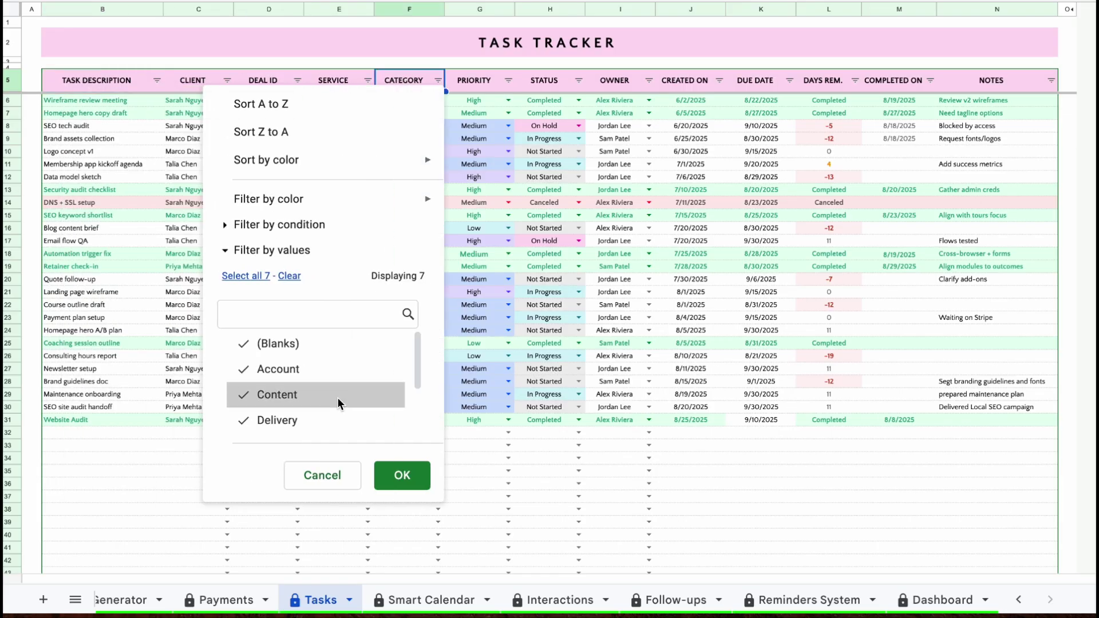
left_click(644, 87)
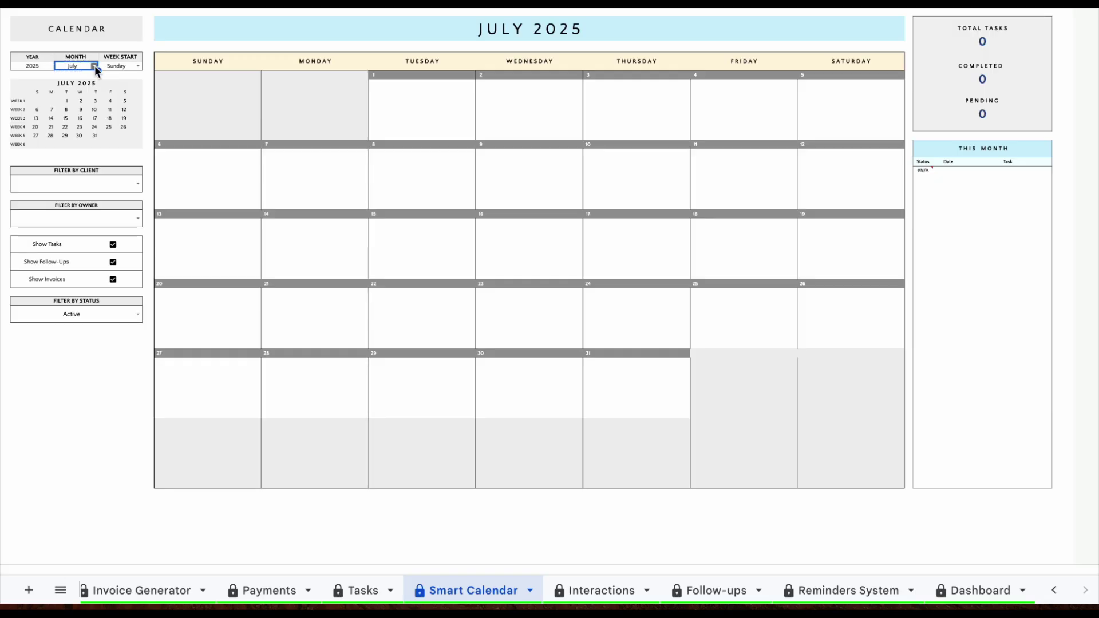
- Set the Smart Calendar's month to August and its week start to Monday
left_click(111, 66)
left_click(86, 66)
left_click(91, 66)
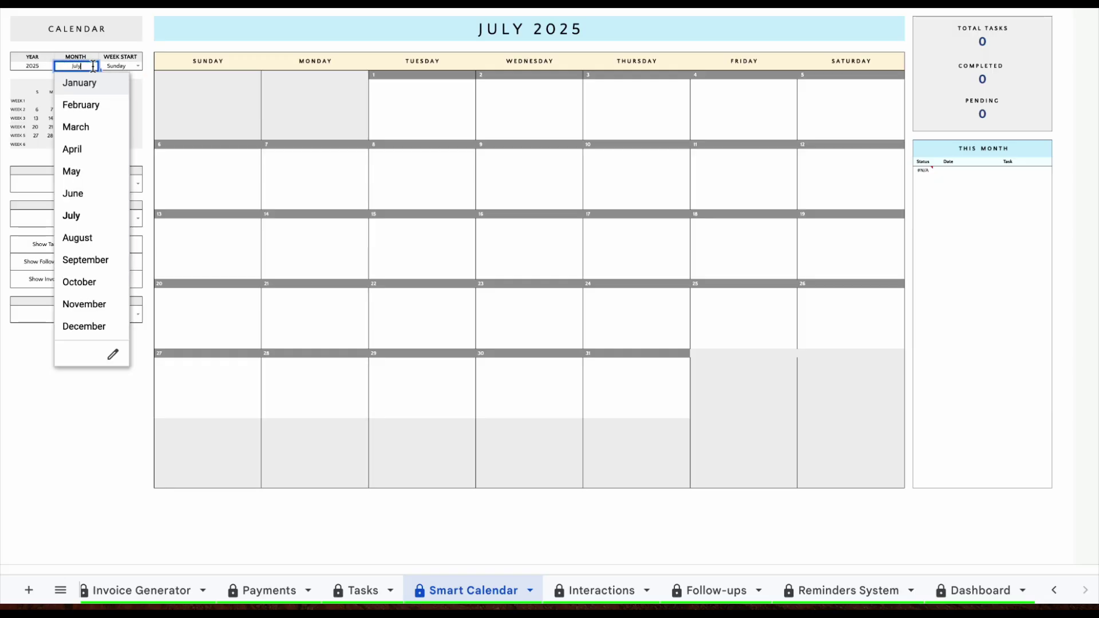
left_click(80, 242)
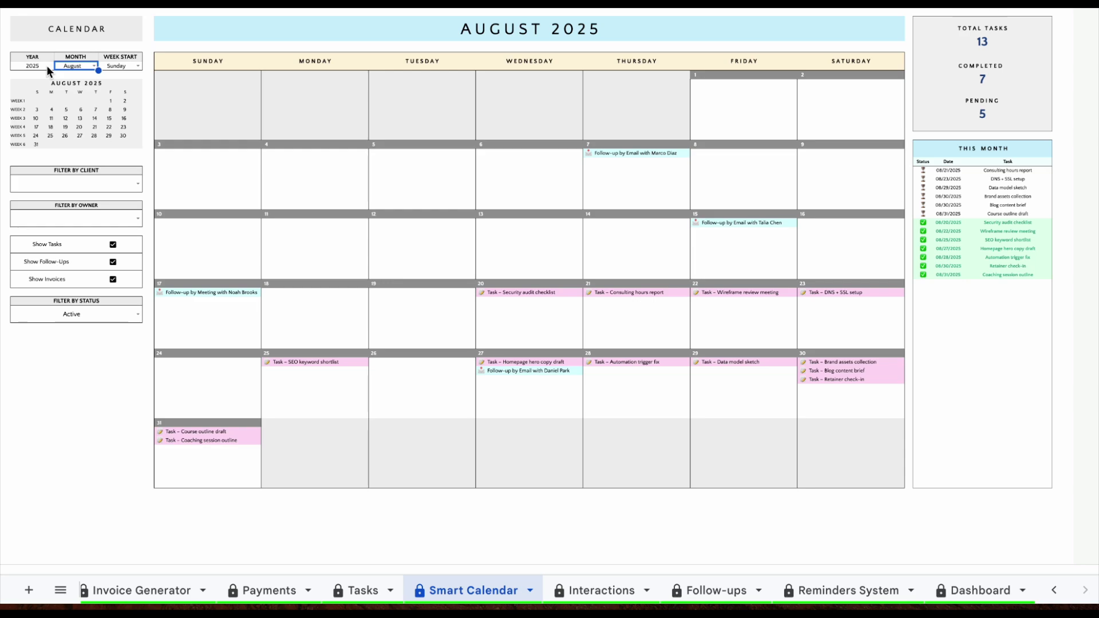
left_click(136, 66)
left_click(132, 102)
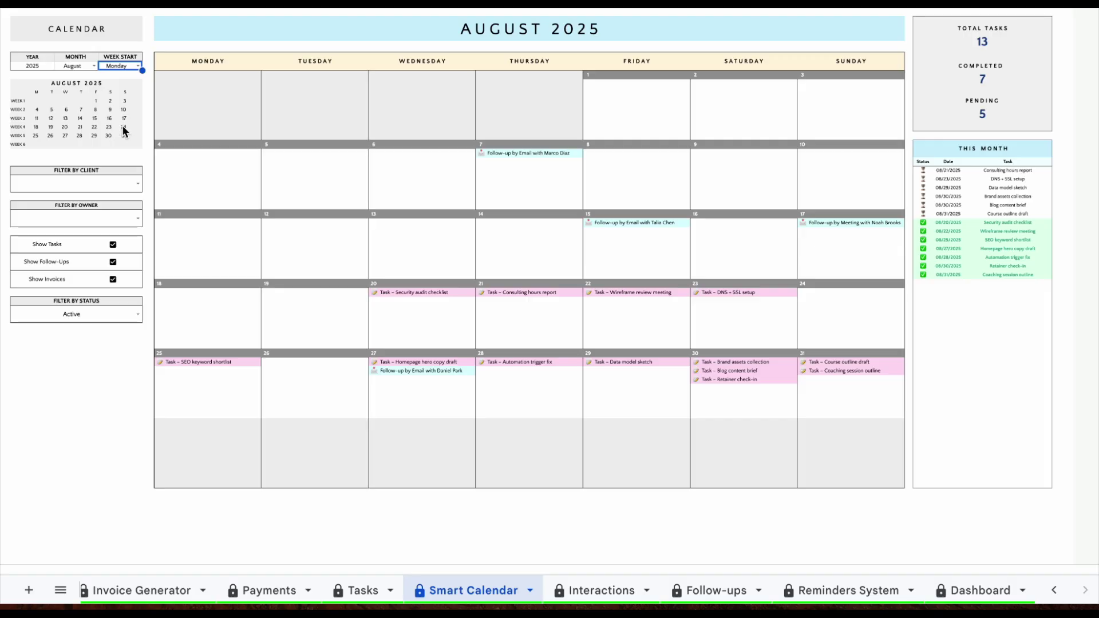
- Check the choices available in the calendar's client filter and owner filter
left_click(133, 181)
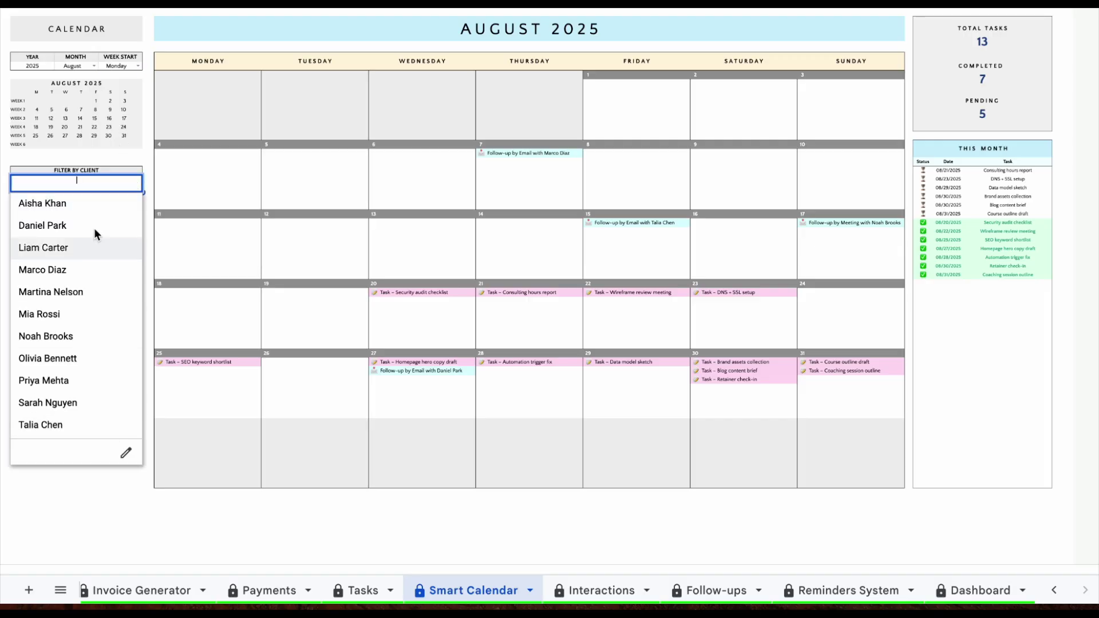
left_click(105, 150)
left_click(135, 219)
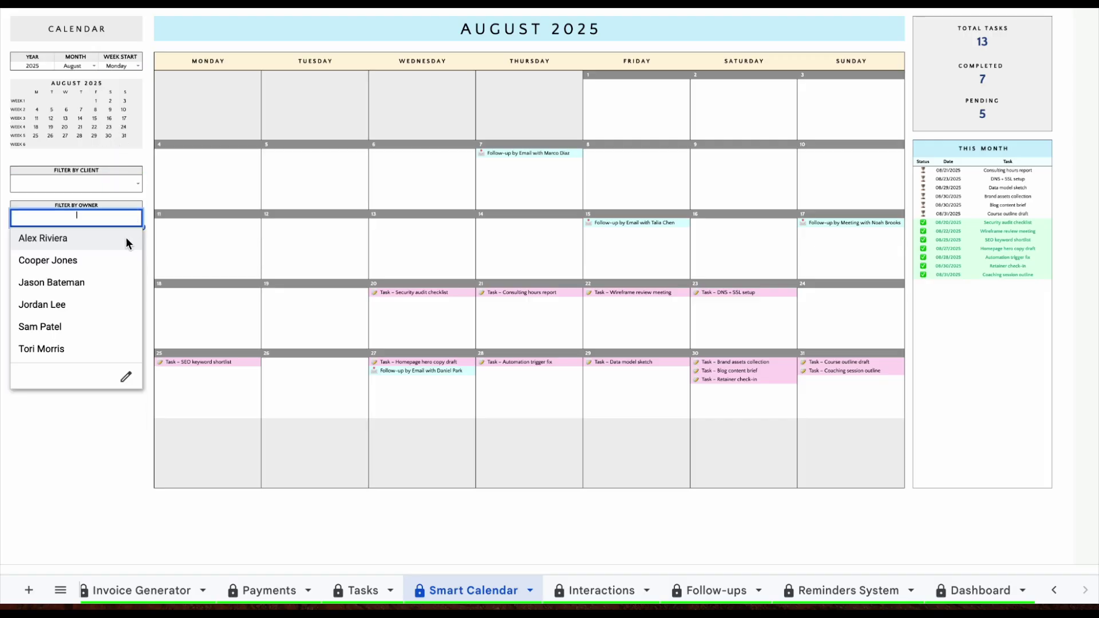
- Hide the tasks and follow-ups on the Smart Calendar, and show both again
left_click(116, 195)
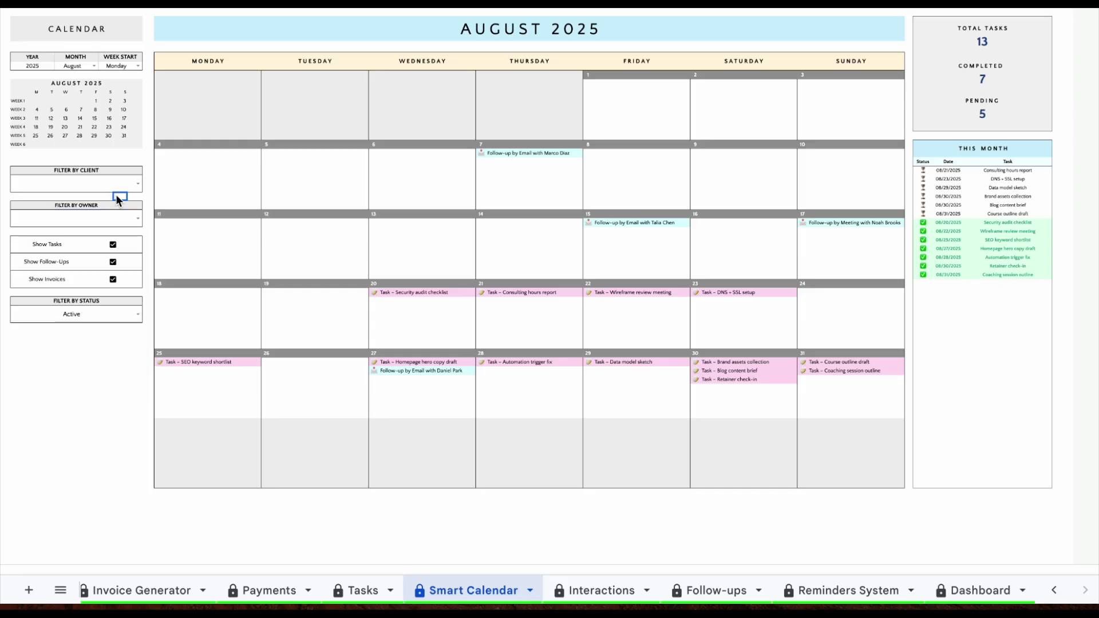
left_click(113, 244)
left_click(113, 261)
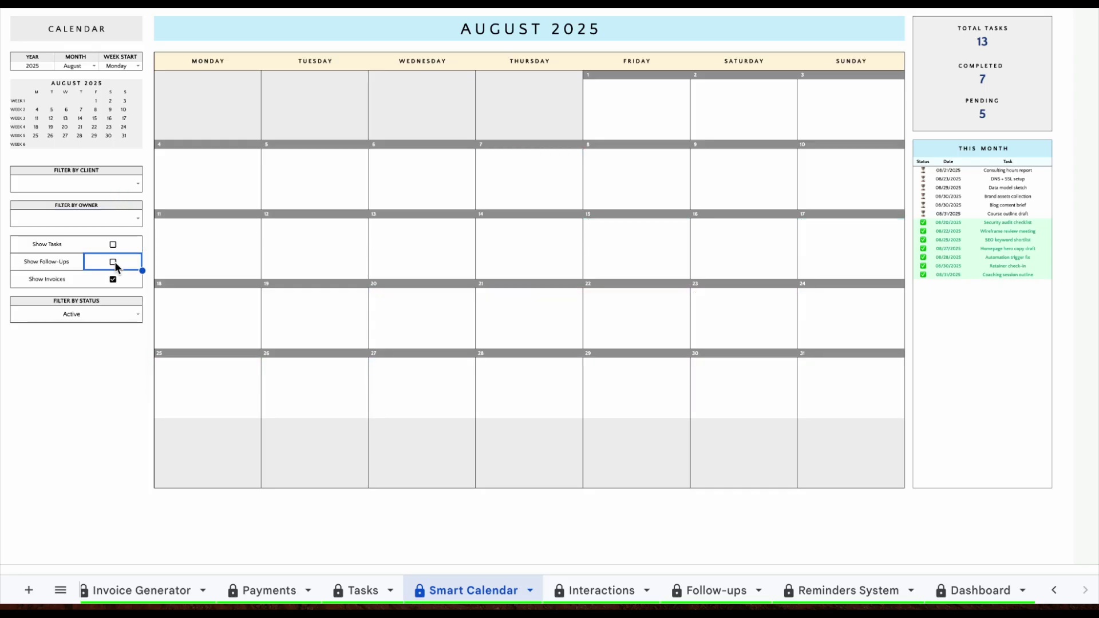
left_click(113, 263)
left_click(114, 245)
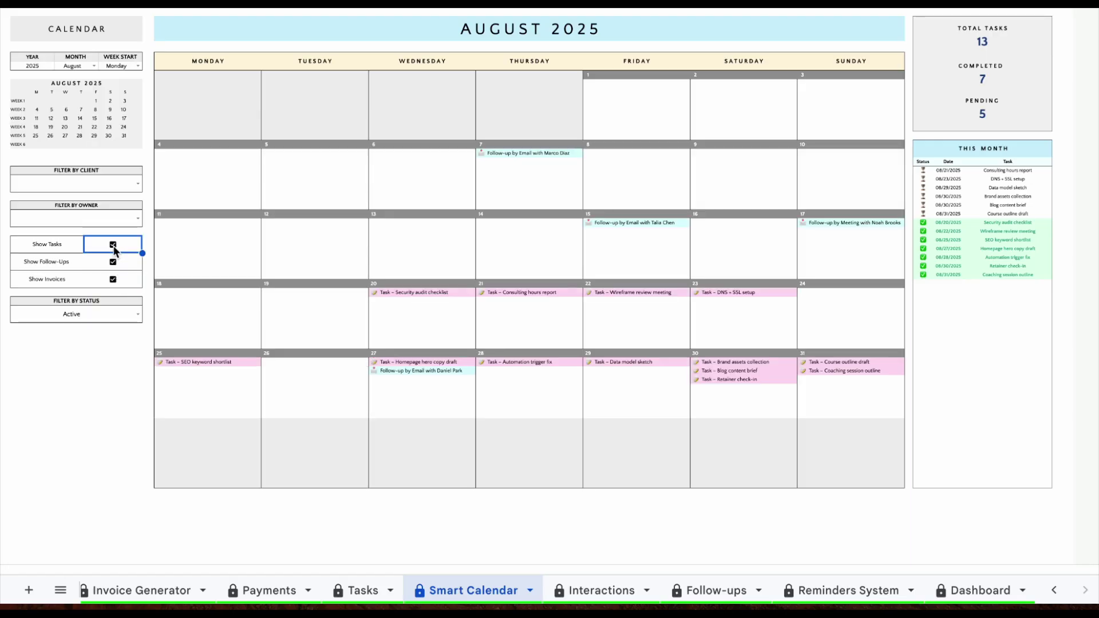
- Filter the calendar by Completed status, and return the status filter to Active
left_click(138, 315)
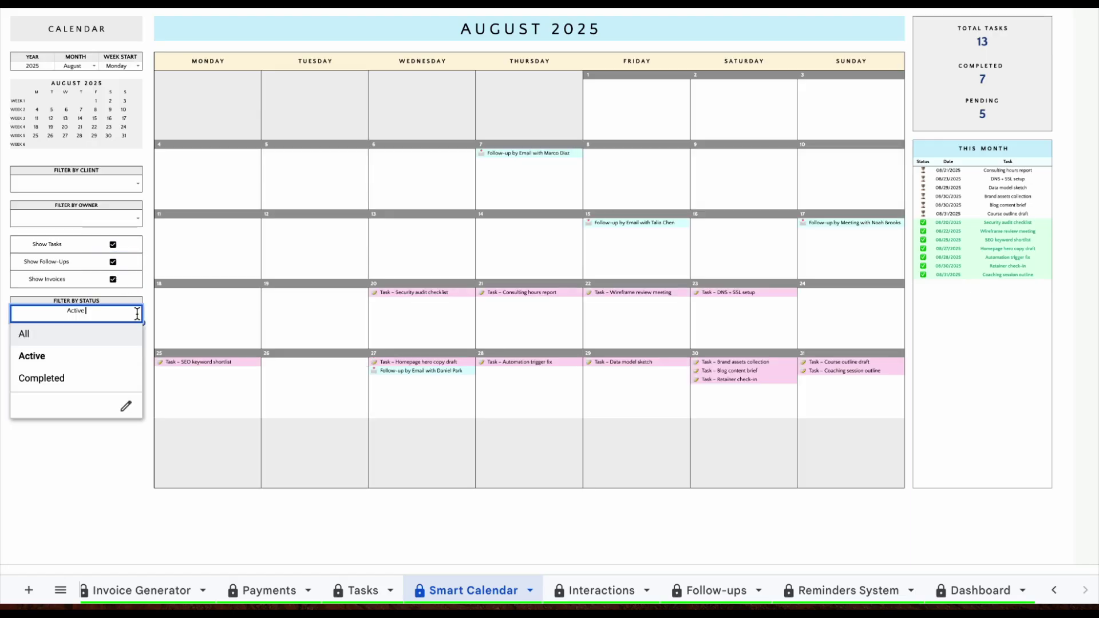
left_click(124, 380)
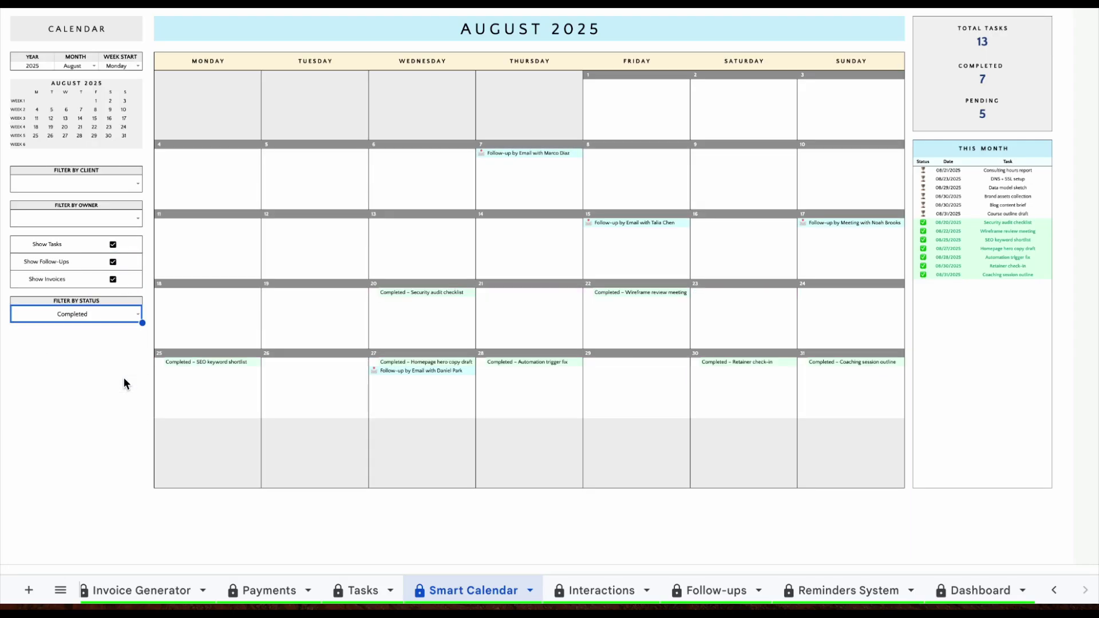
left_click(139, 317)
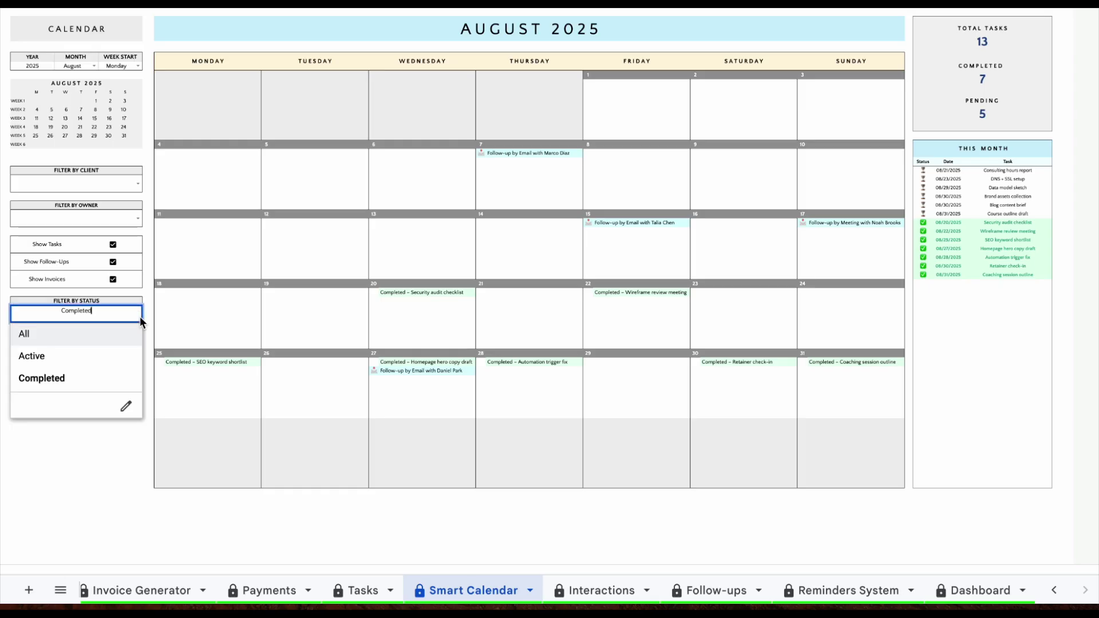
left_click(119, 363)
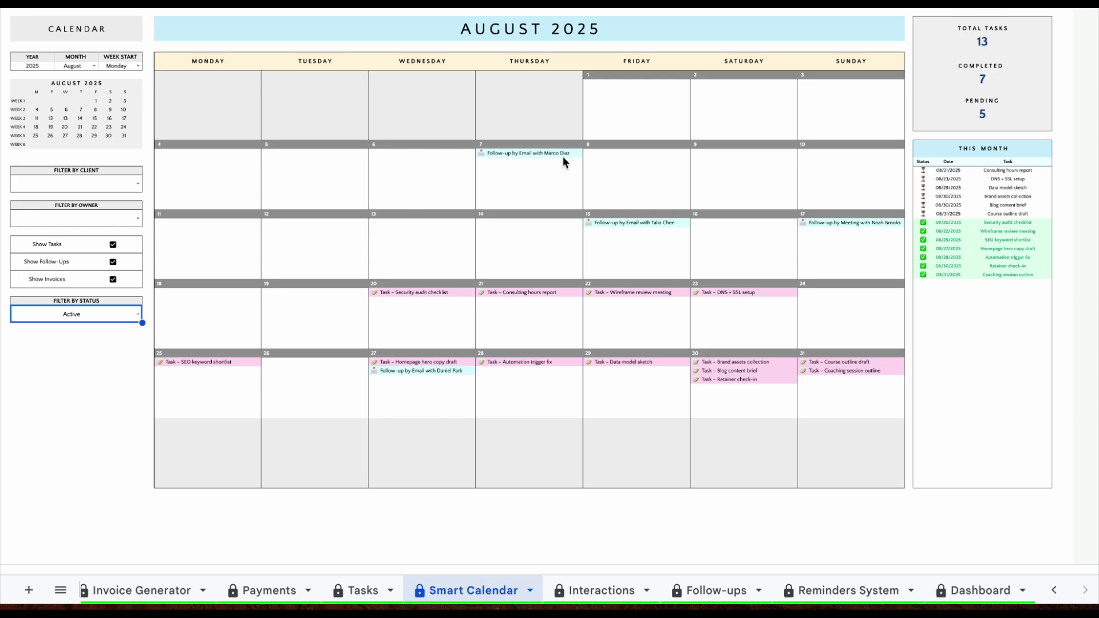
- Review the August calendar entries, the total, completed and pending task counts, and the This Month task list
scroll(634, 247, "down", 1)
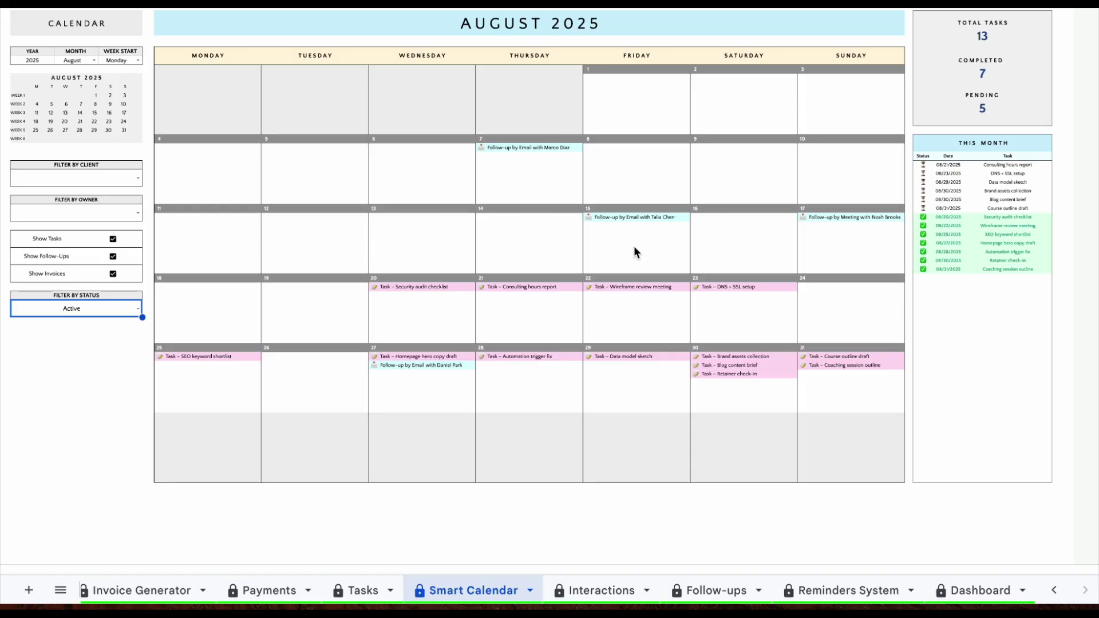
scroll(634, 247, "up", 1)
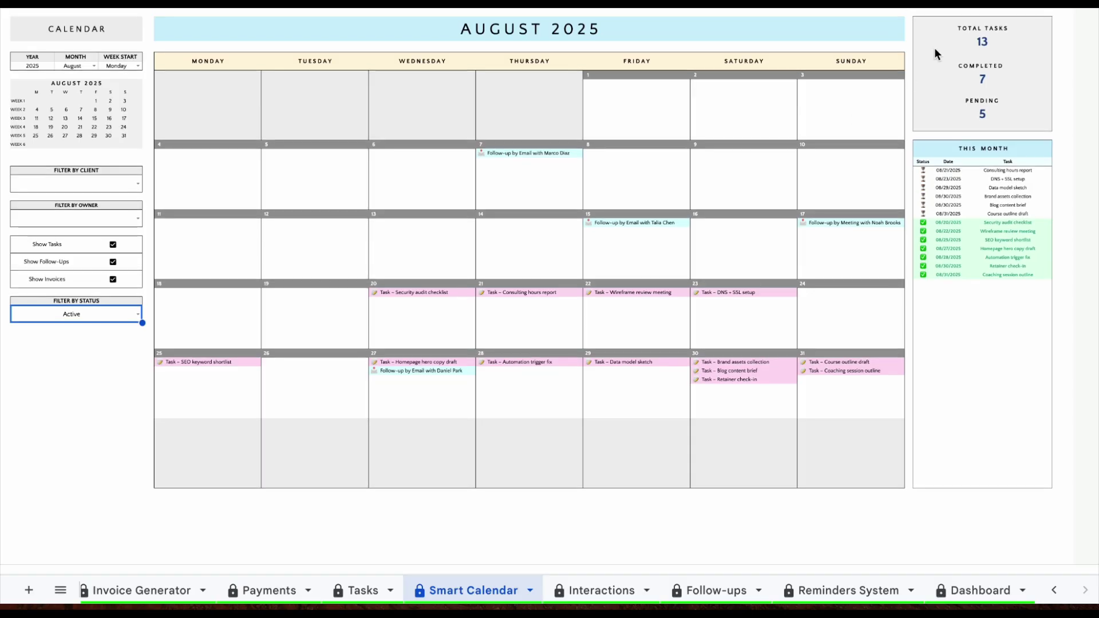
left_click(958, 46)
left_click(965, 78)
left_click(966, 118)
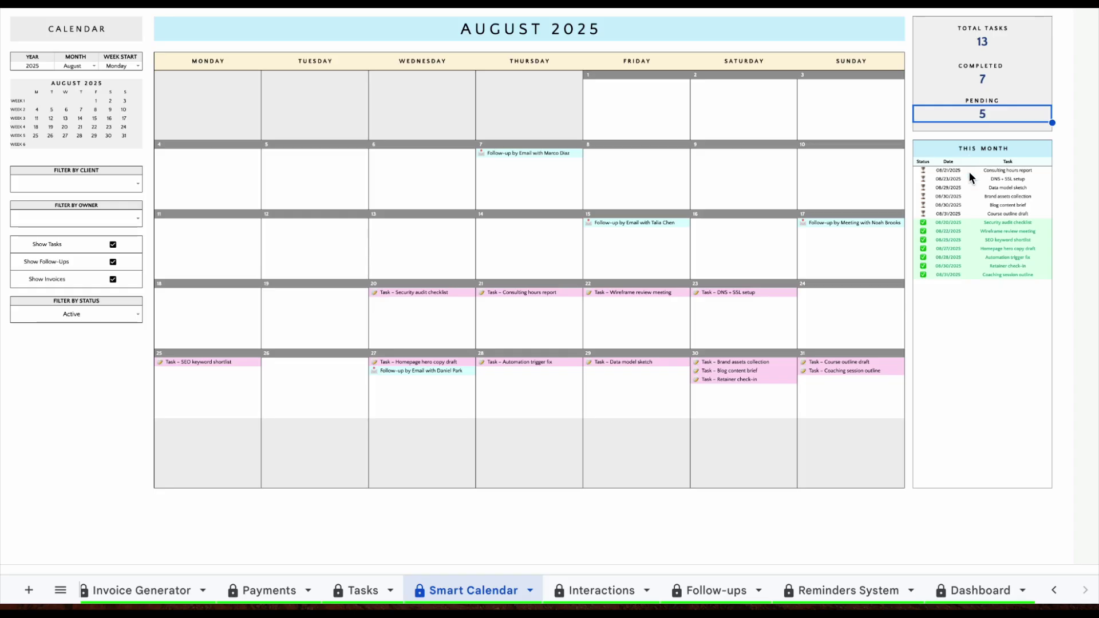
left_click_drag(922, 169, 1019, 371)
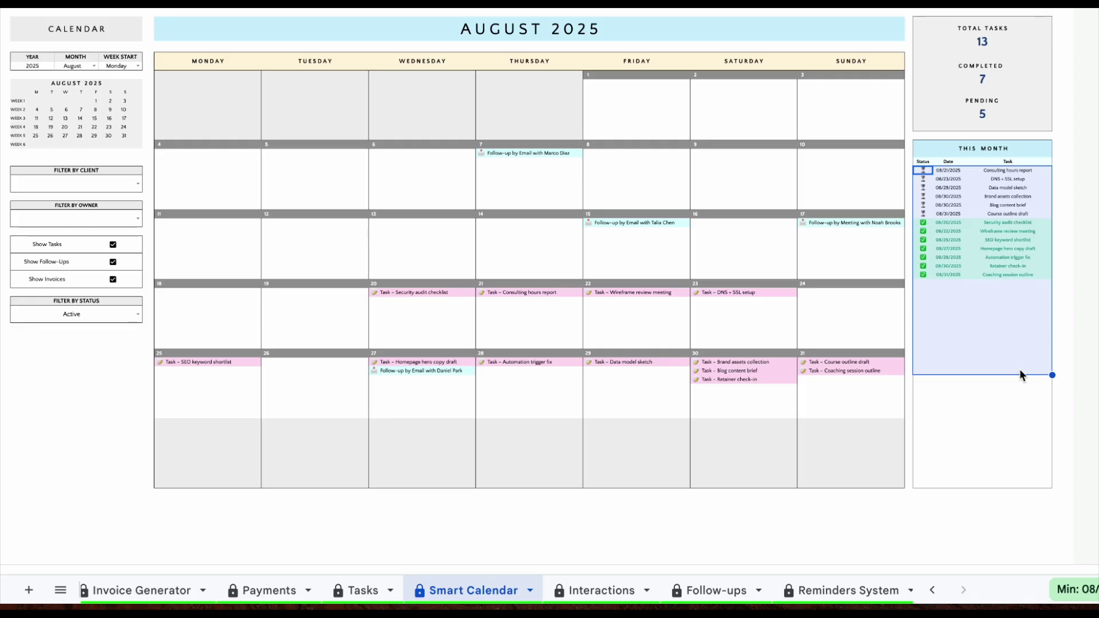
left_click(1029, 293)
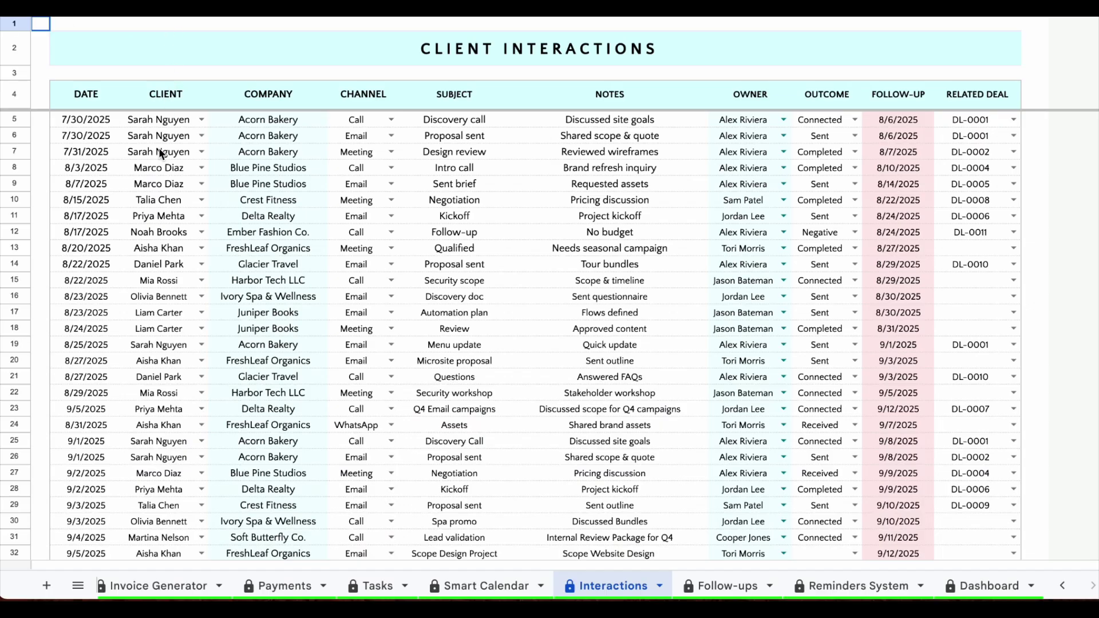
- Look through the Client Interactions log down to its last filled row
scroll(153, 212, "down", 6)
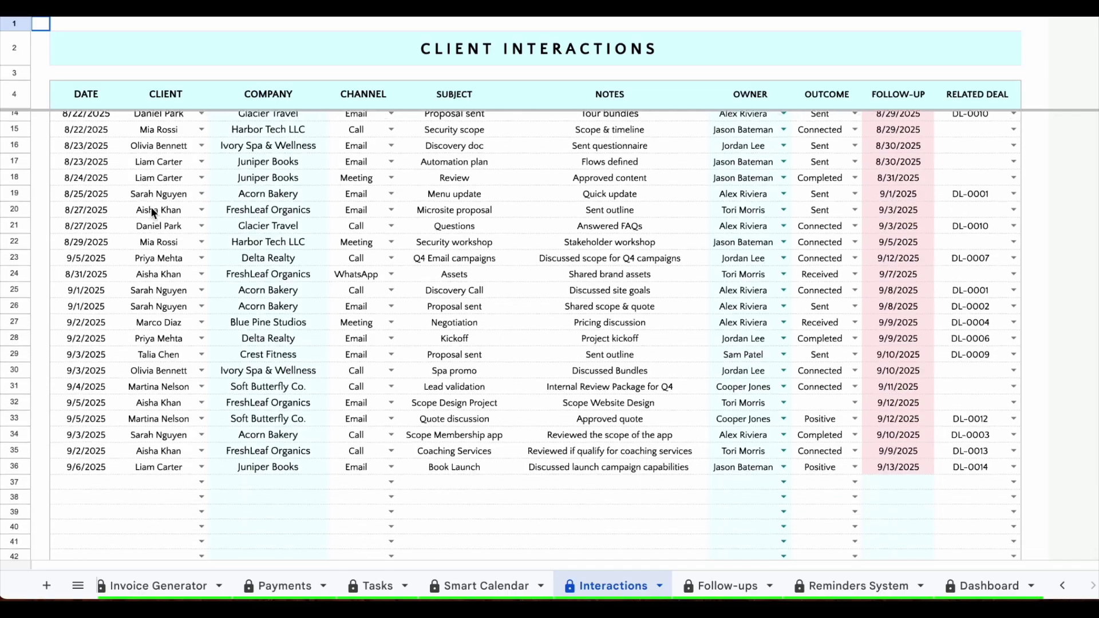
scroll(153, 212, "up", 5)
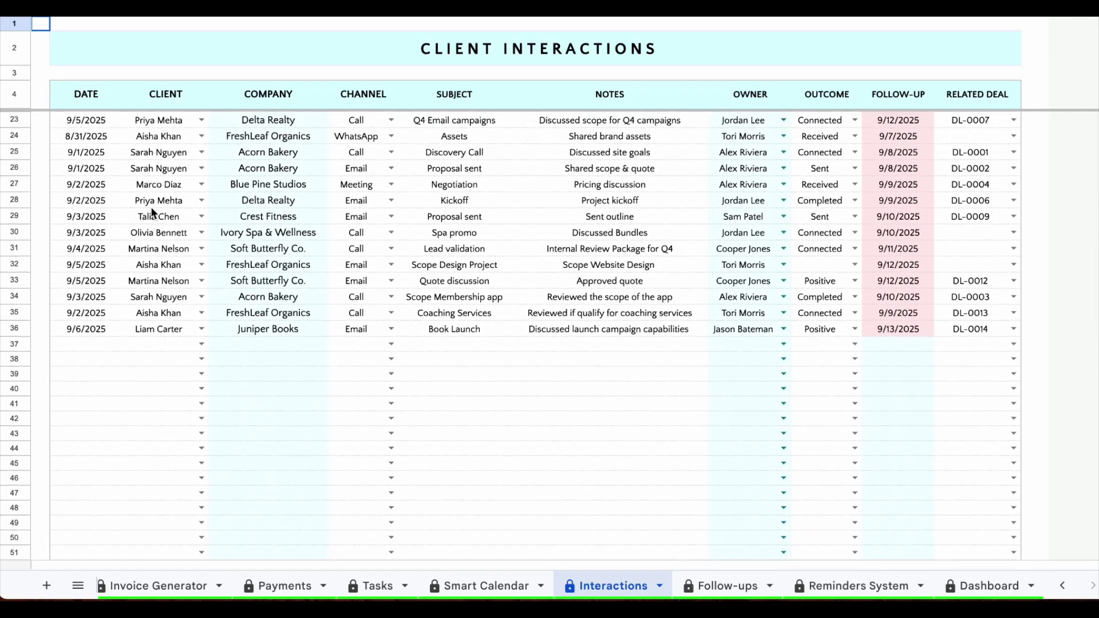
scroll(151, 212, "up", 3)
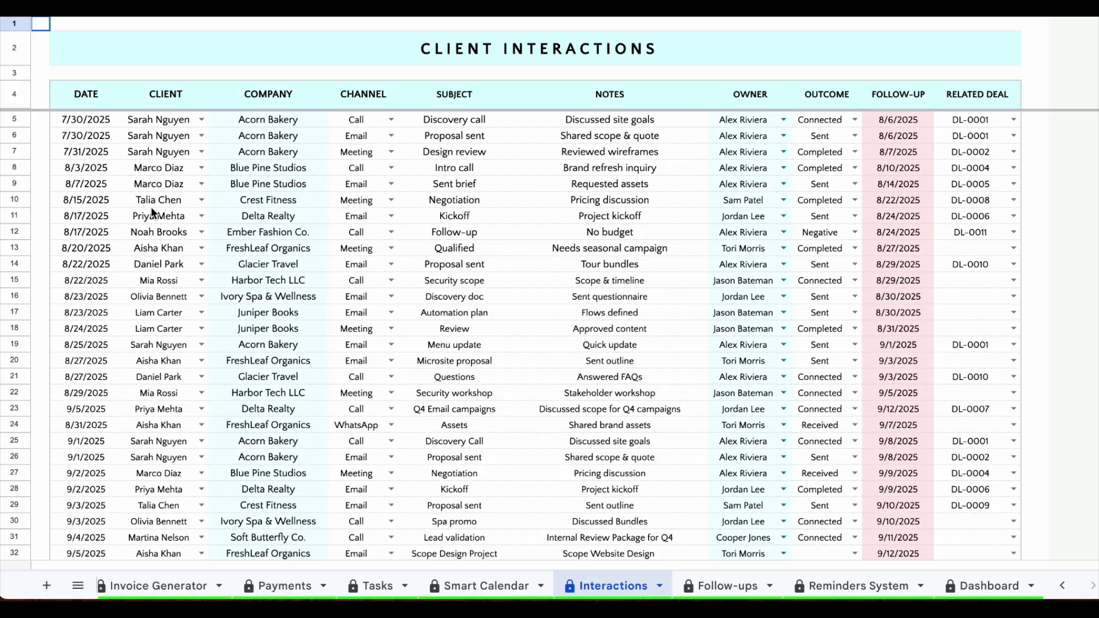
scroll(152, 213, "down", 4)
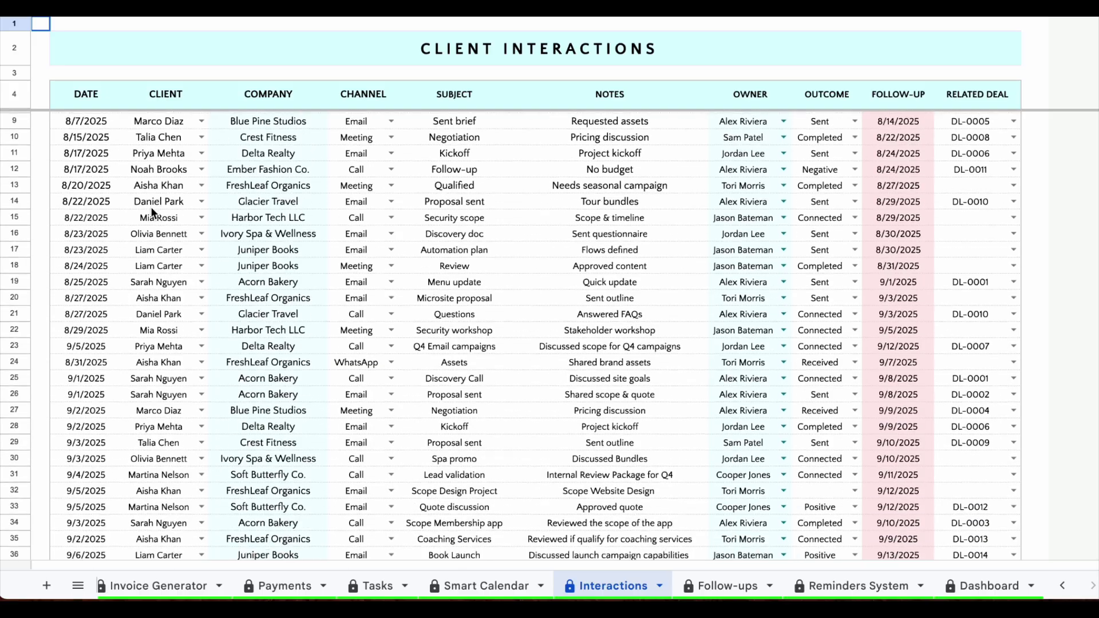
scroll(152, 212, "down", 3)
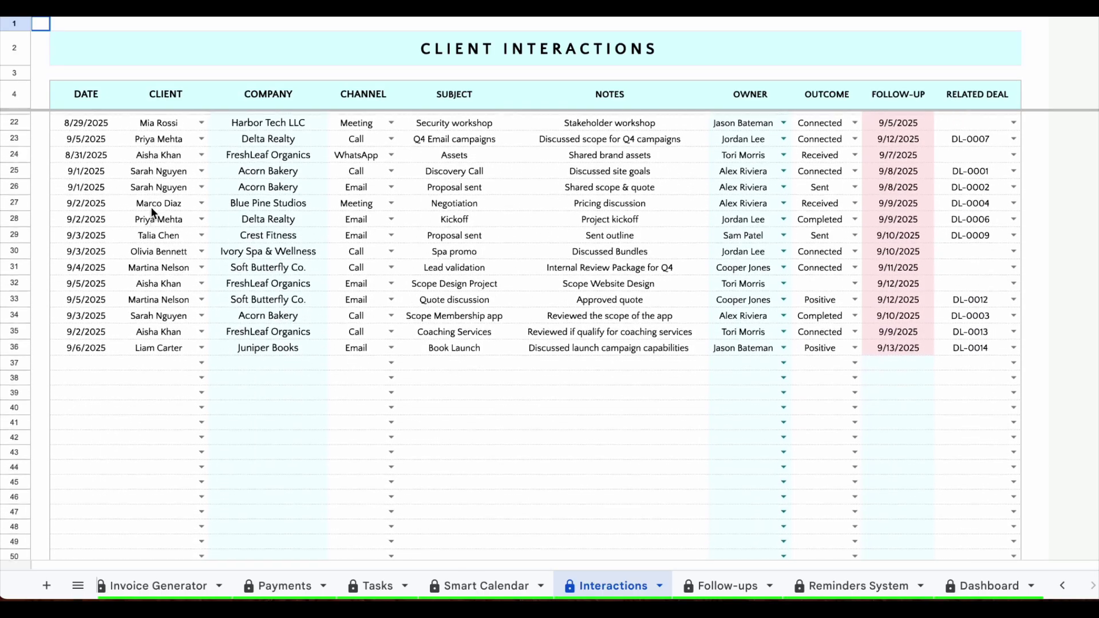
scroll(151, 207, "down", 1)
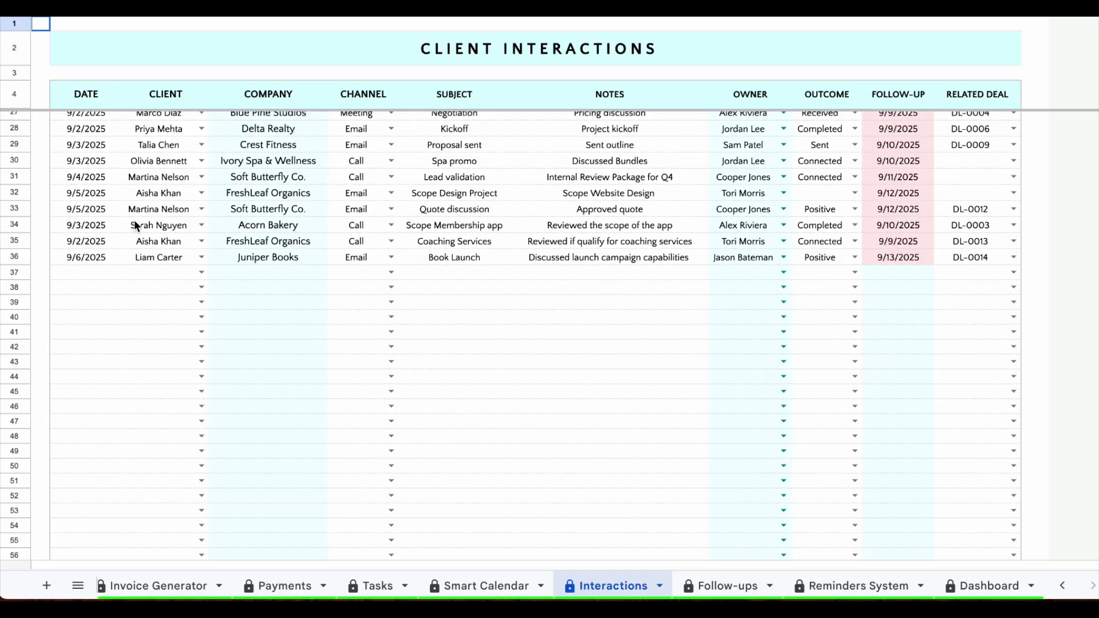
- Check the last interaction's date, company, subject and notes, and the choices offered for its client and channel
left_click(109, 260)
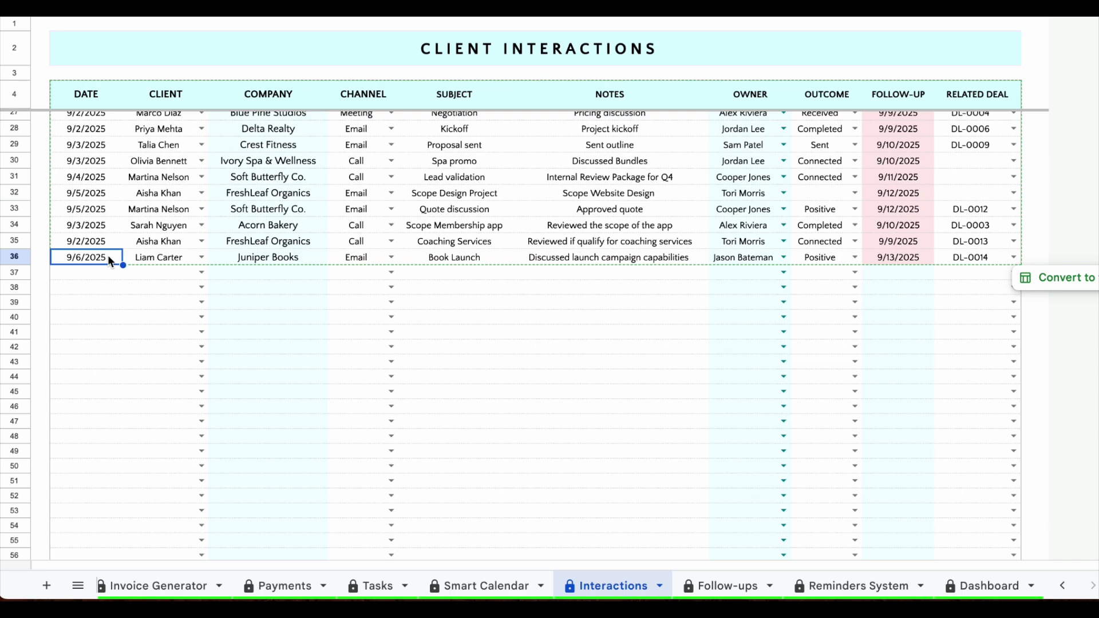
left_click(201, 257)
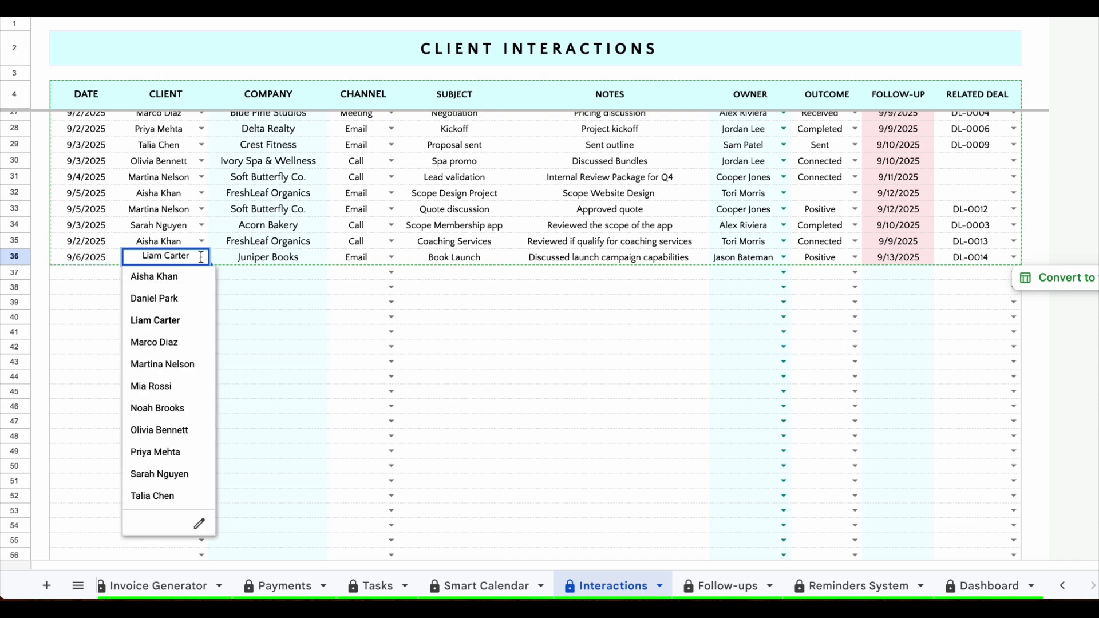
left_click(240, 259)
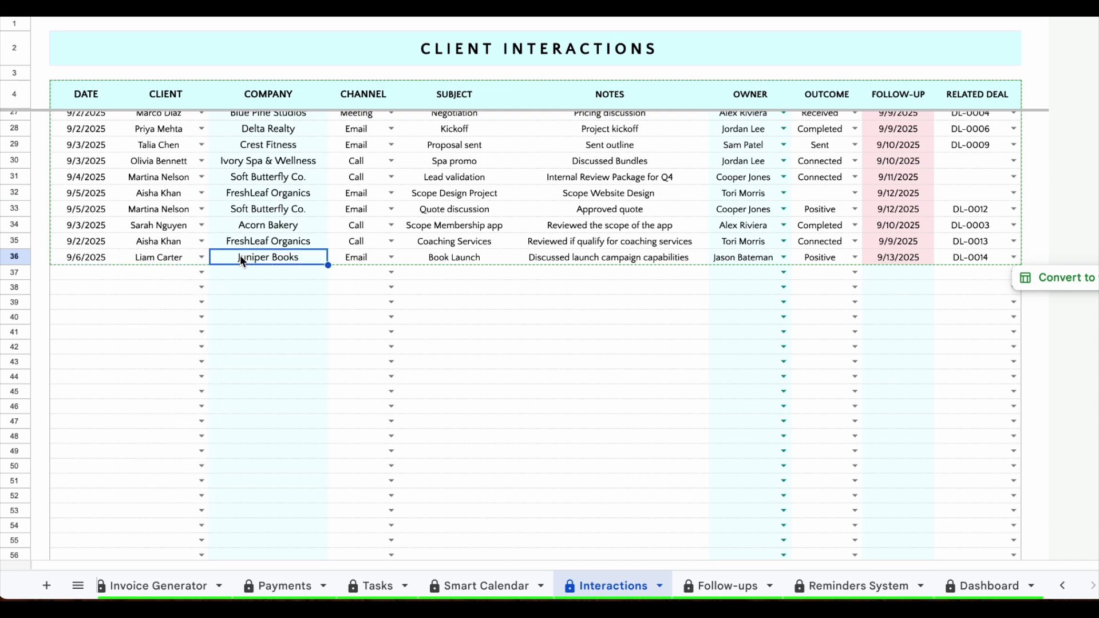
left_click(369, 264)
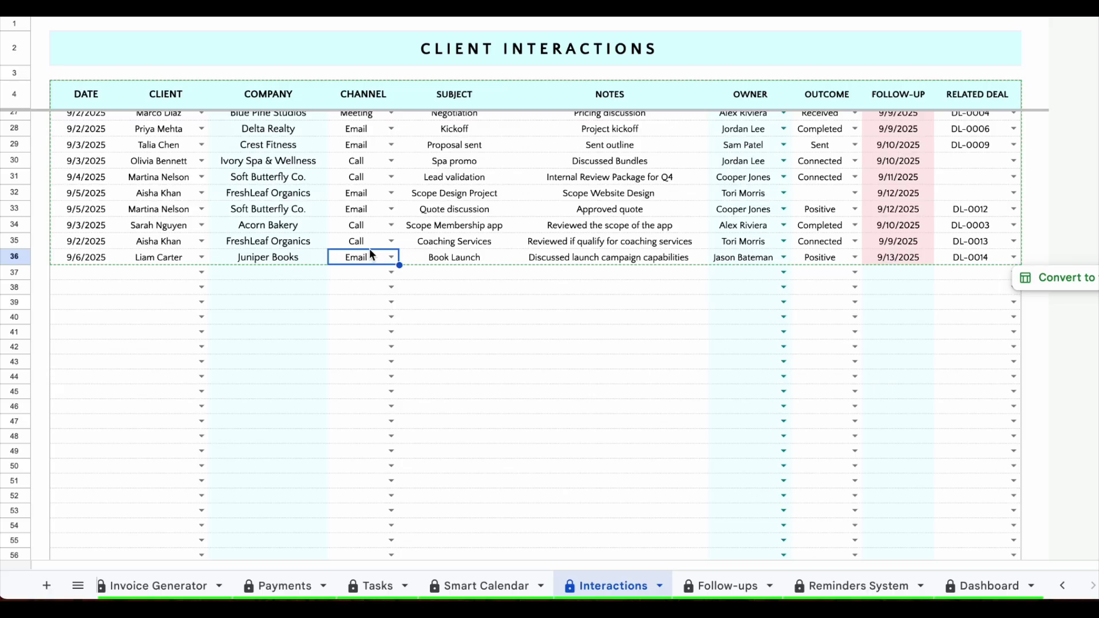
left_click(390, 257)
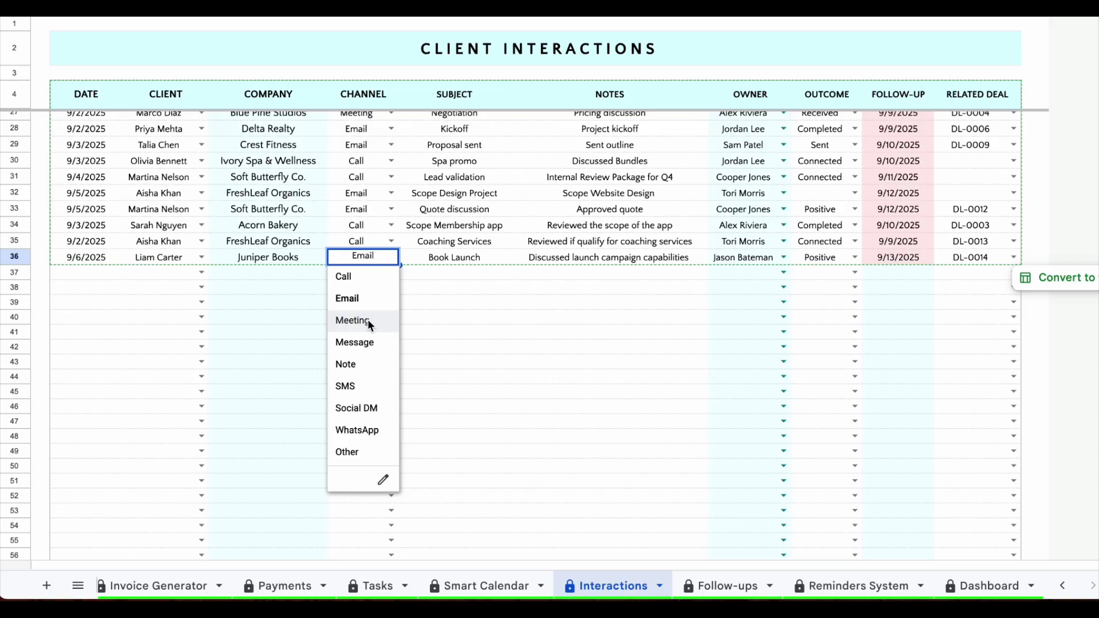
left_click(455, 243)
left_click(470, 260)
left_click(549, 260)
scroll(554, 263, "up", 1)
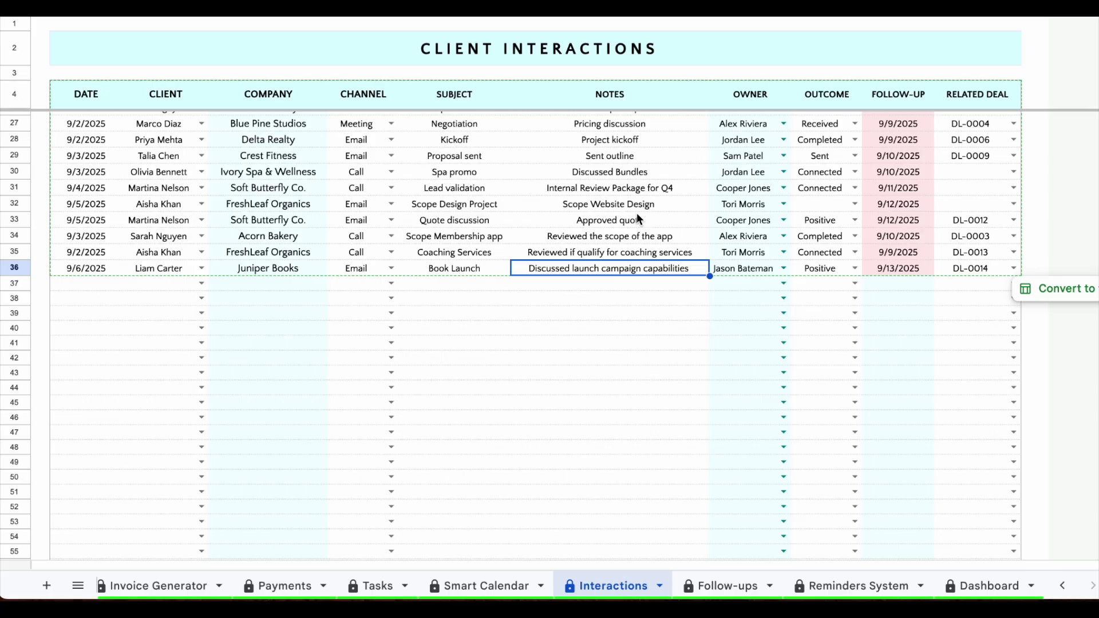
- Check the last interaction's owner and follow-up date, and the choices offered for its outcome and related deal
left_click(768, 267)
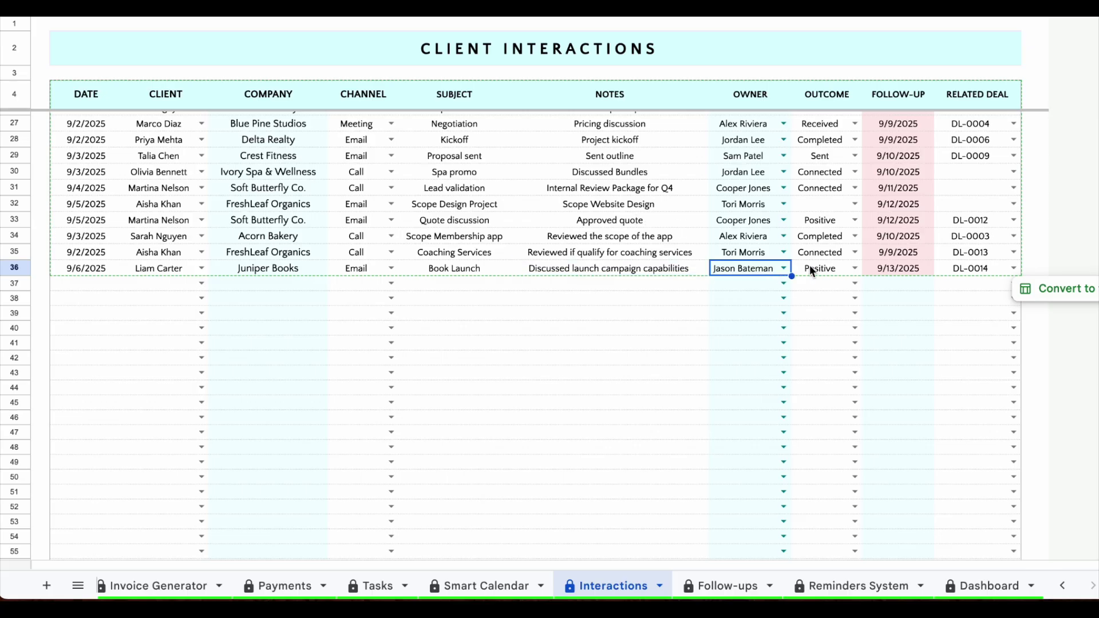
left_click(854, 267)
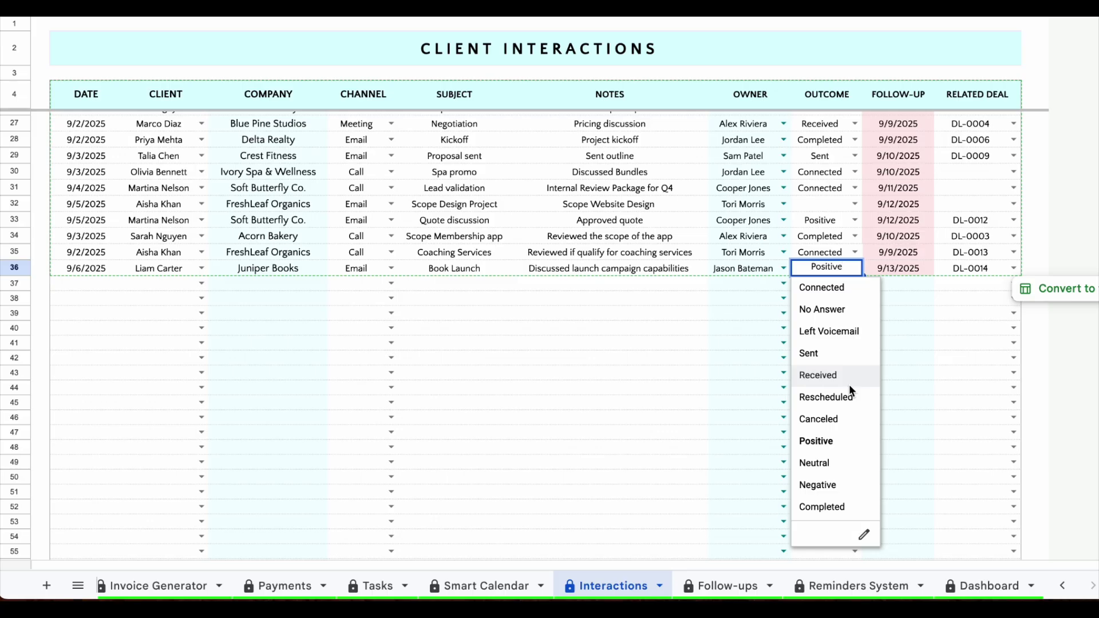
left_click(912, 269)
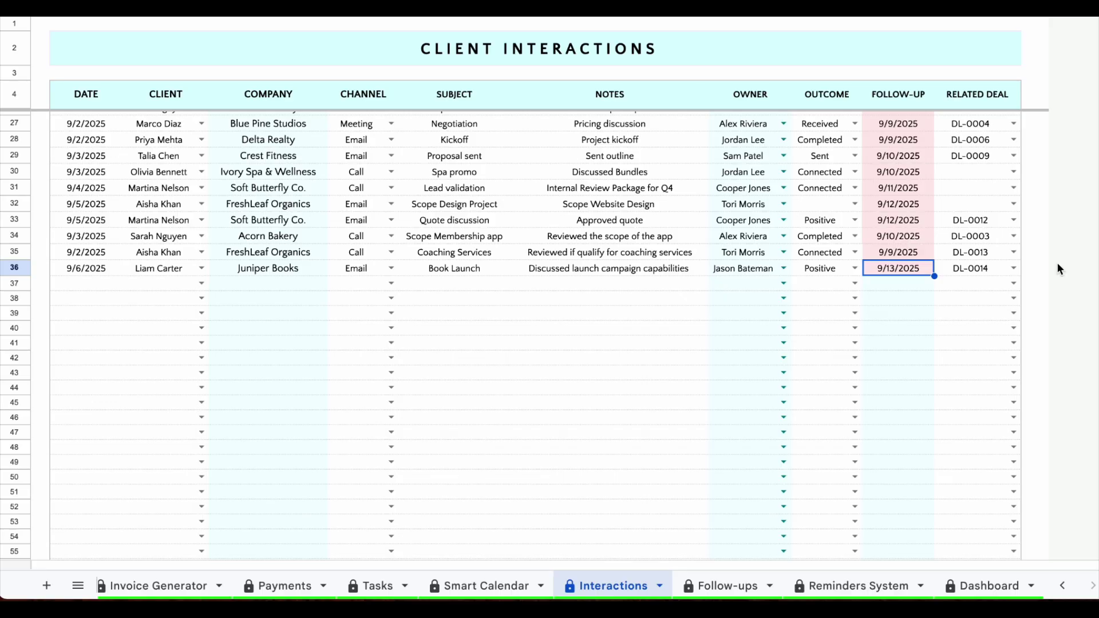
left_click(1013, 268)
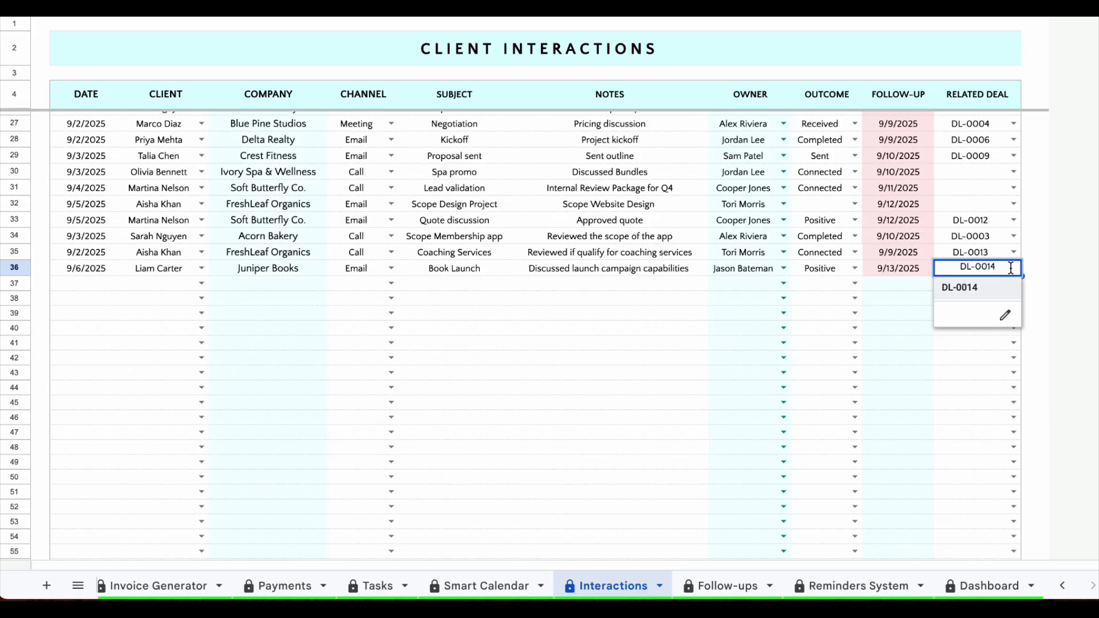
left_click(909, 302)
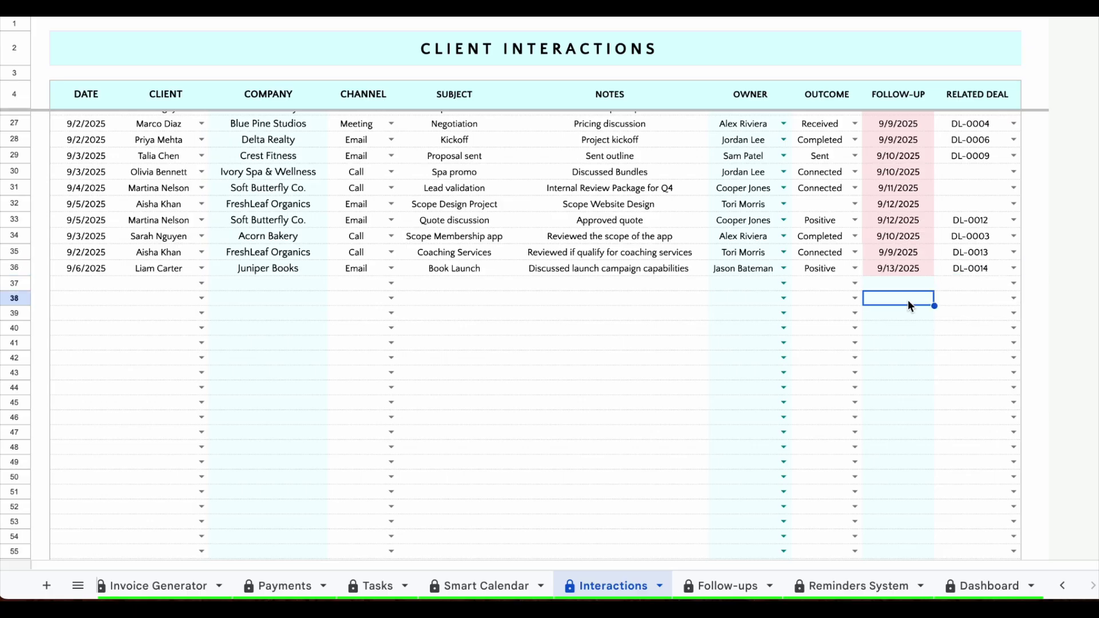
scroll(908, 300, "up", 5)
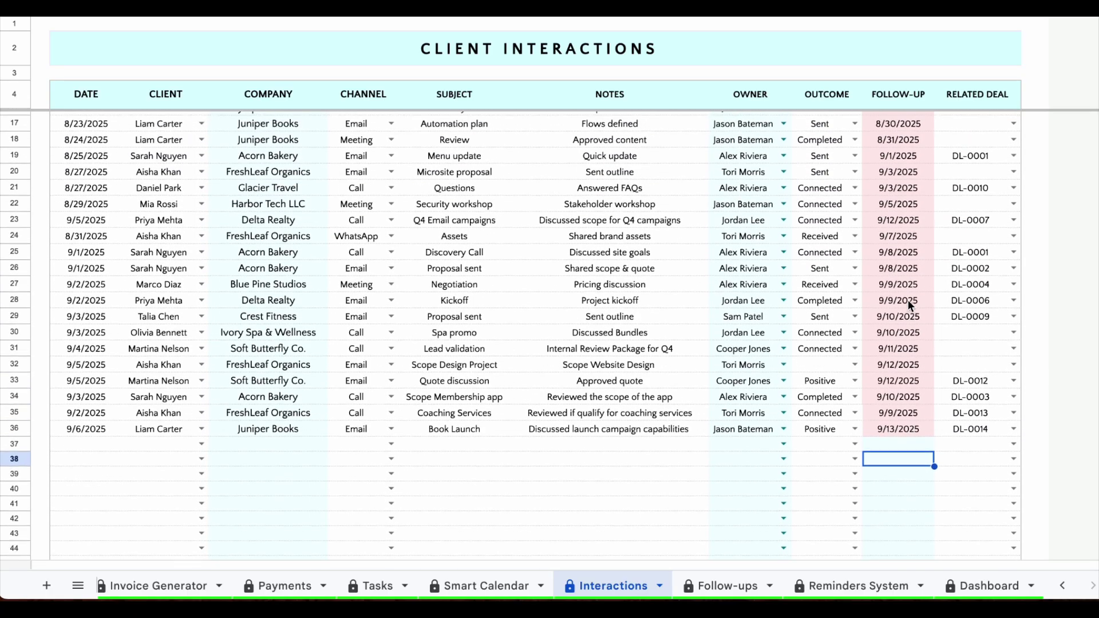
scroll(908, 300, "up", 3)
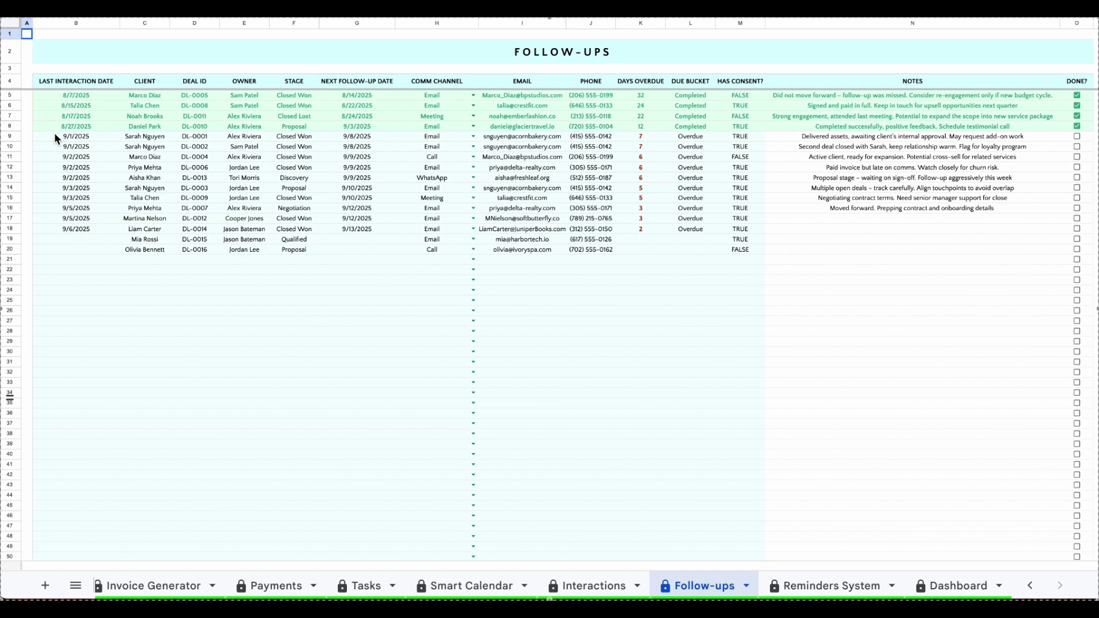
- Check the first follow-up's last interaction date, client, deal ID, owner, stage and next follow-up date
left_click(66, 94)
key("Right")
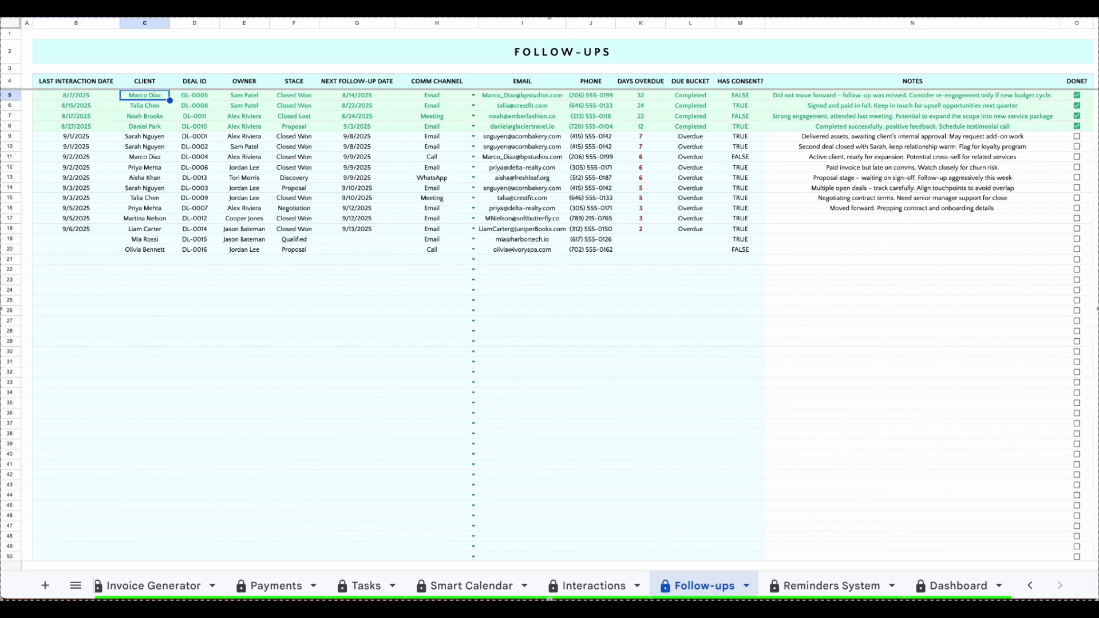
key("Right")
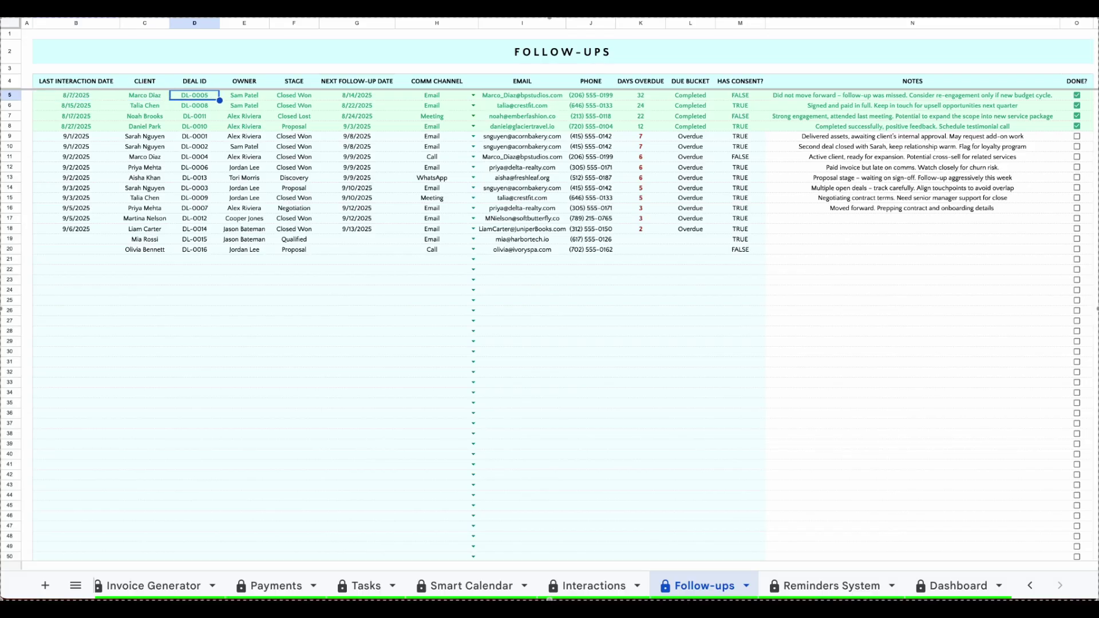
key("Right")
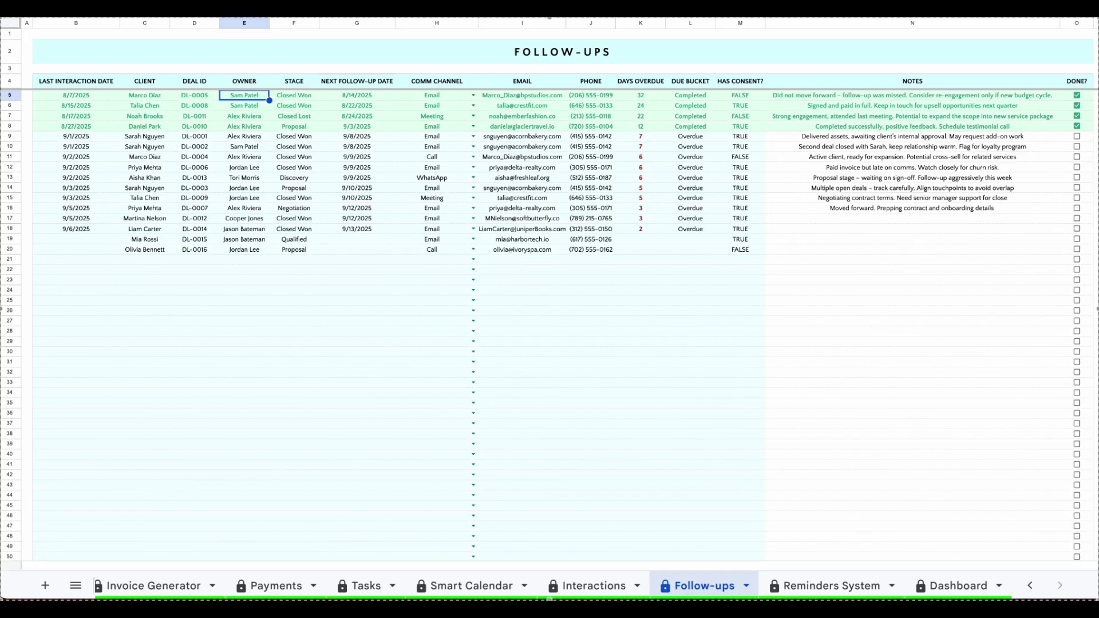
key("Right")
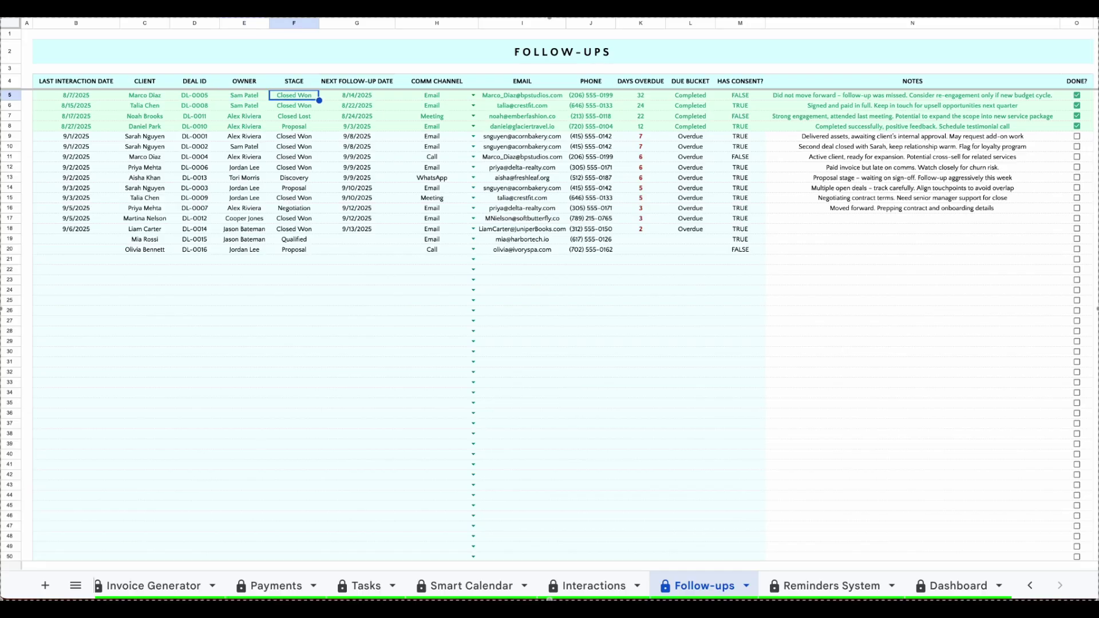
key("Right")
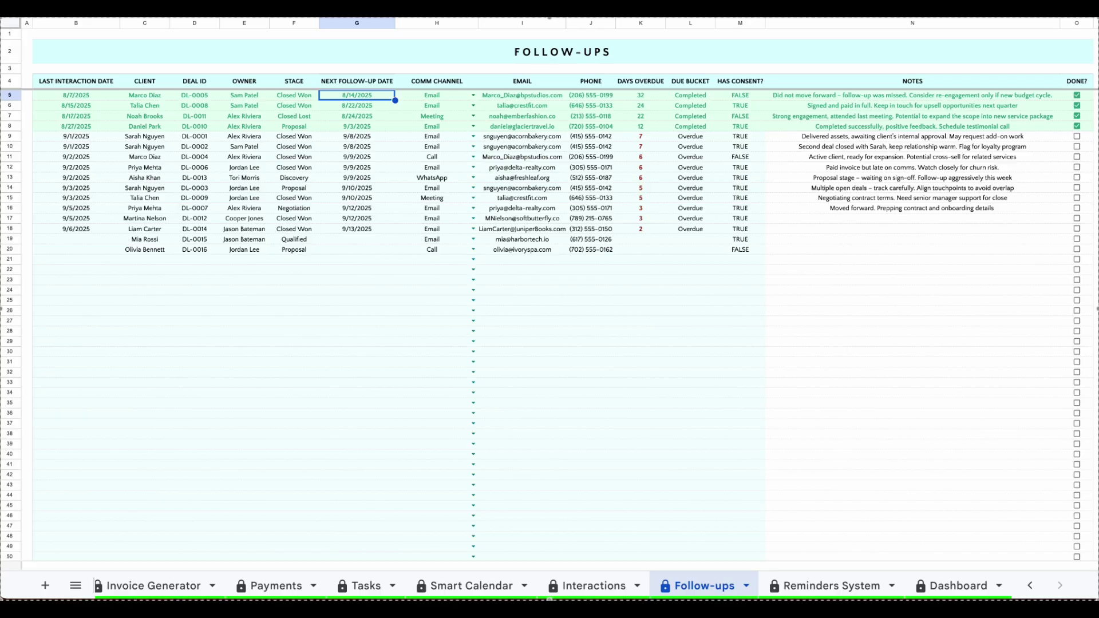
- Check the communication channel choices offered for the first follow-up, along with its email and phone fields
left_click(436, 95)
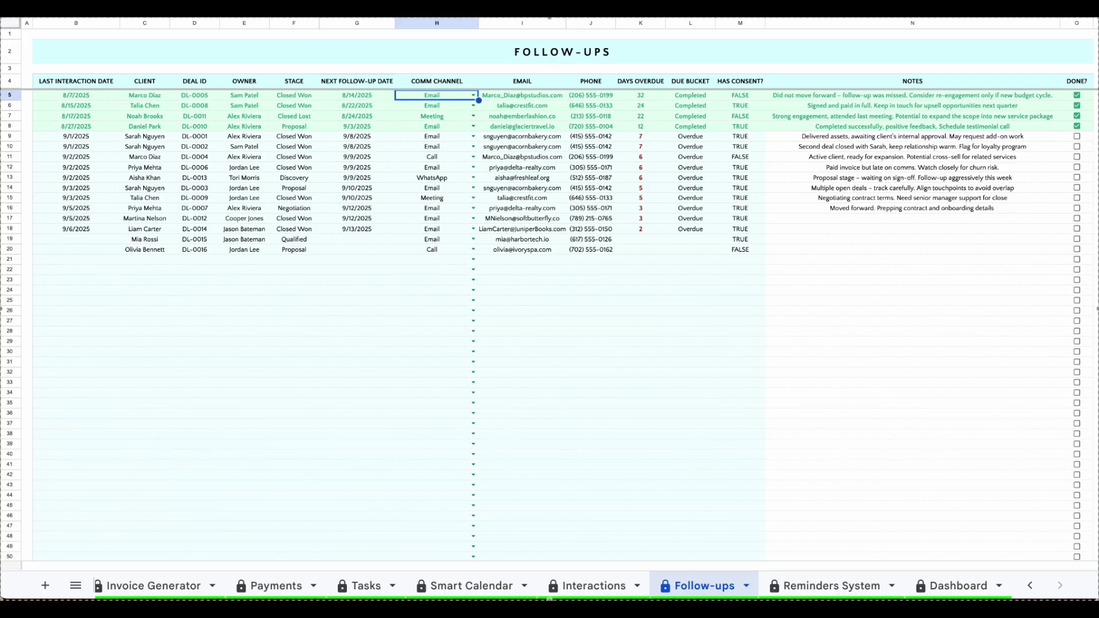
left_click(473, 95)
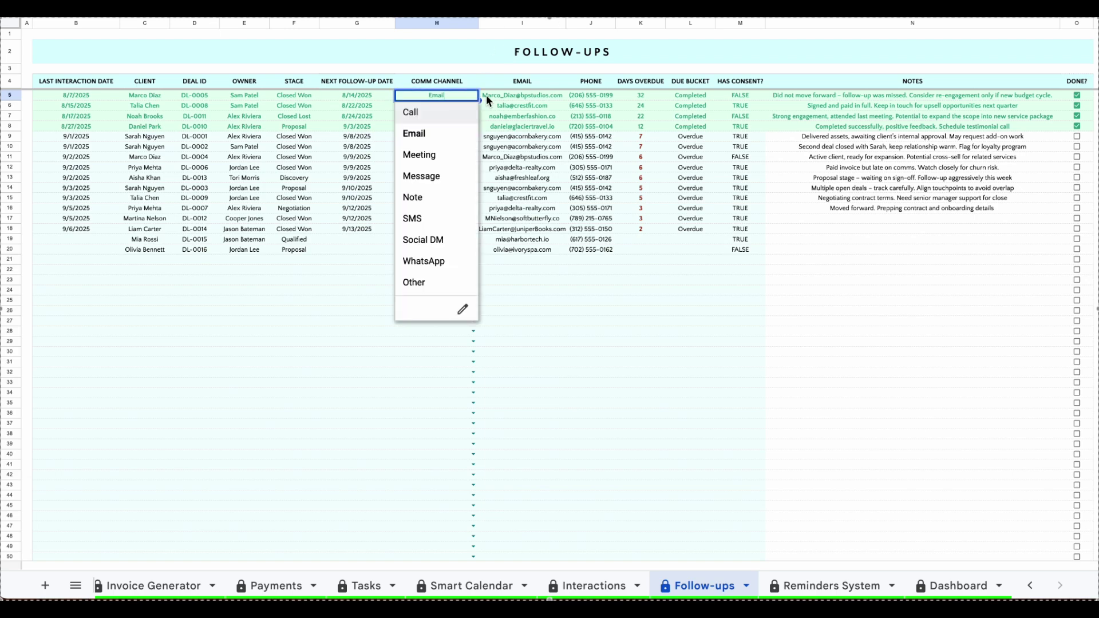
left_click(486, 95)
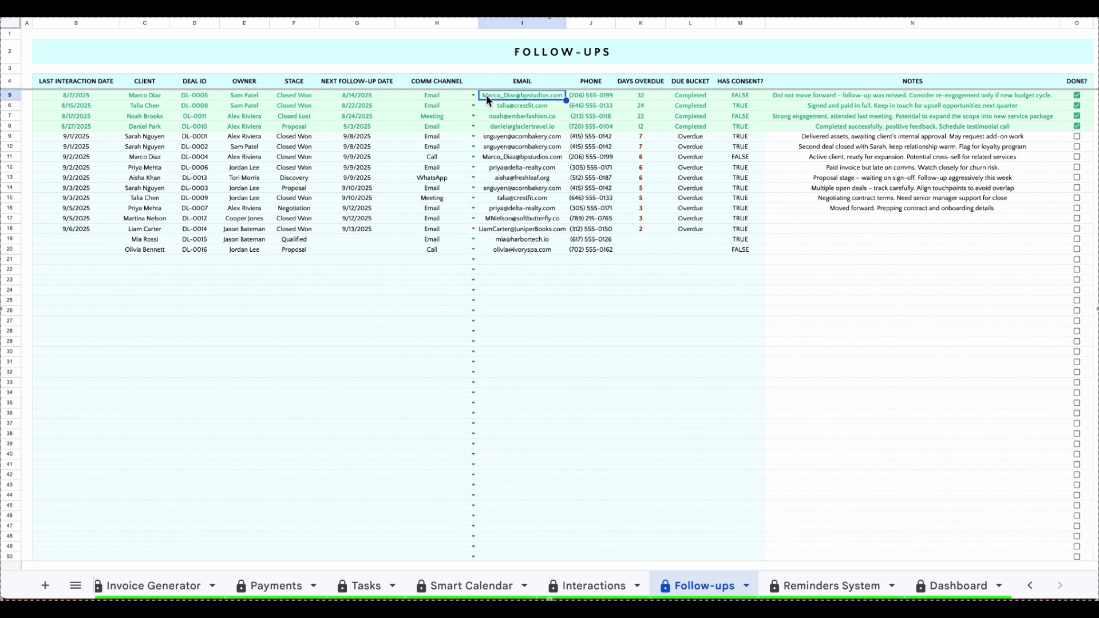
key("Right")
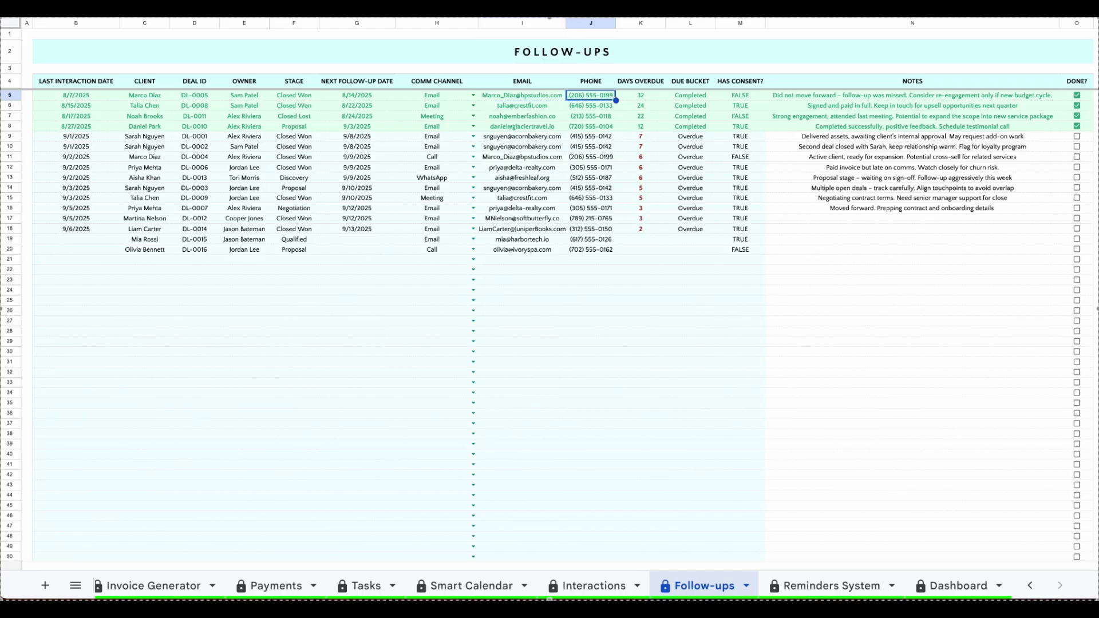
- Check the first follow-up's days overdue, due bucket and consent values
key("Right")
key("Right")
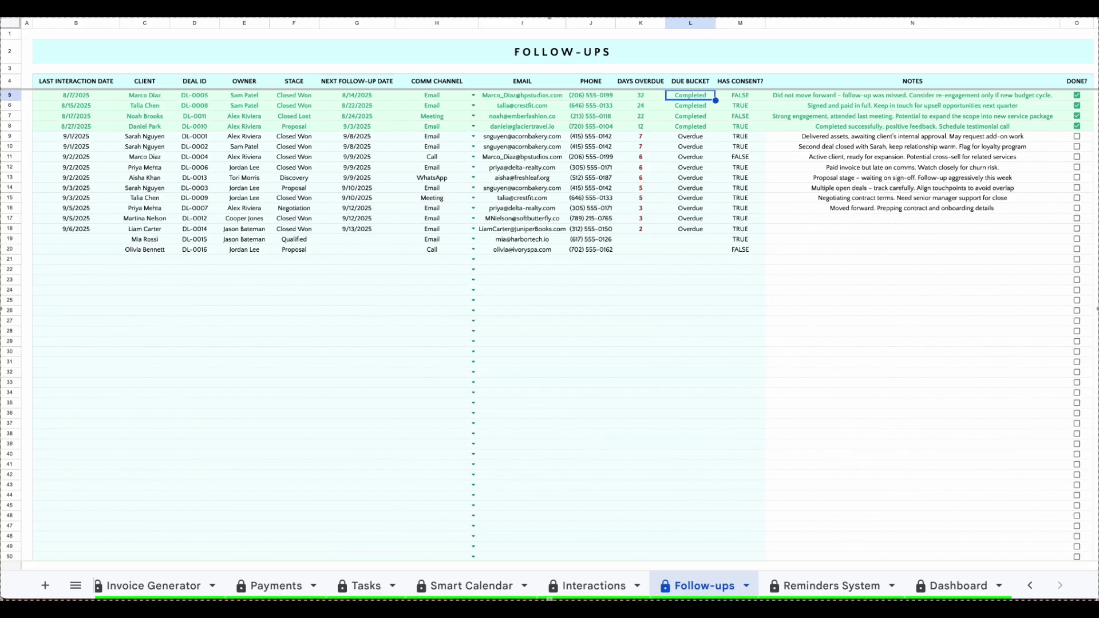
key("Right")
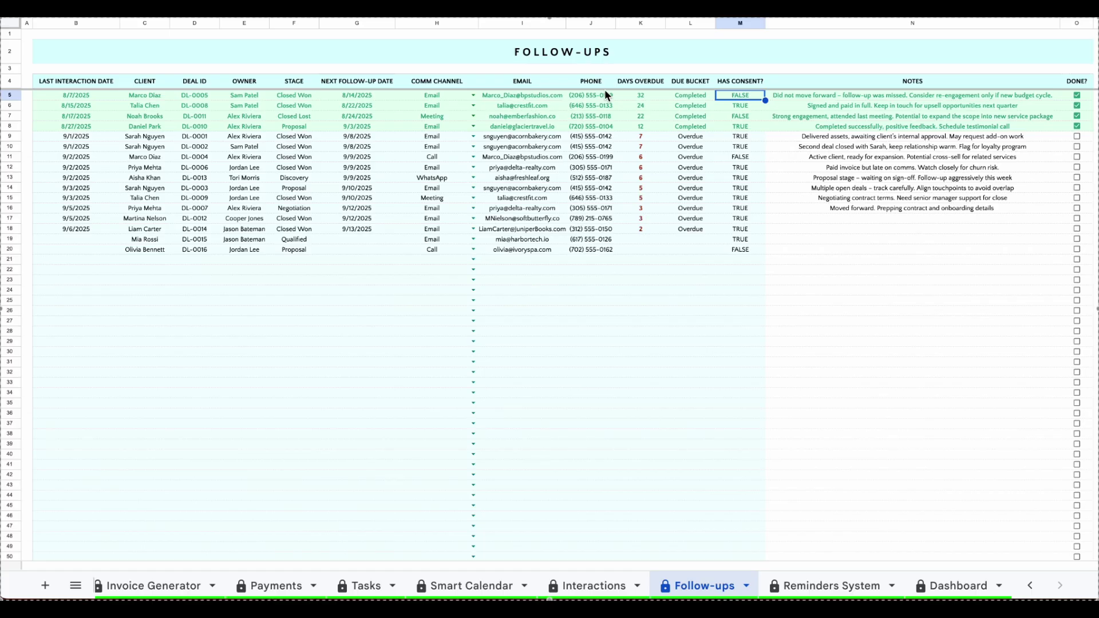
left_click(631, 92)
left_click(681, 92)
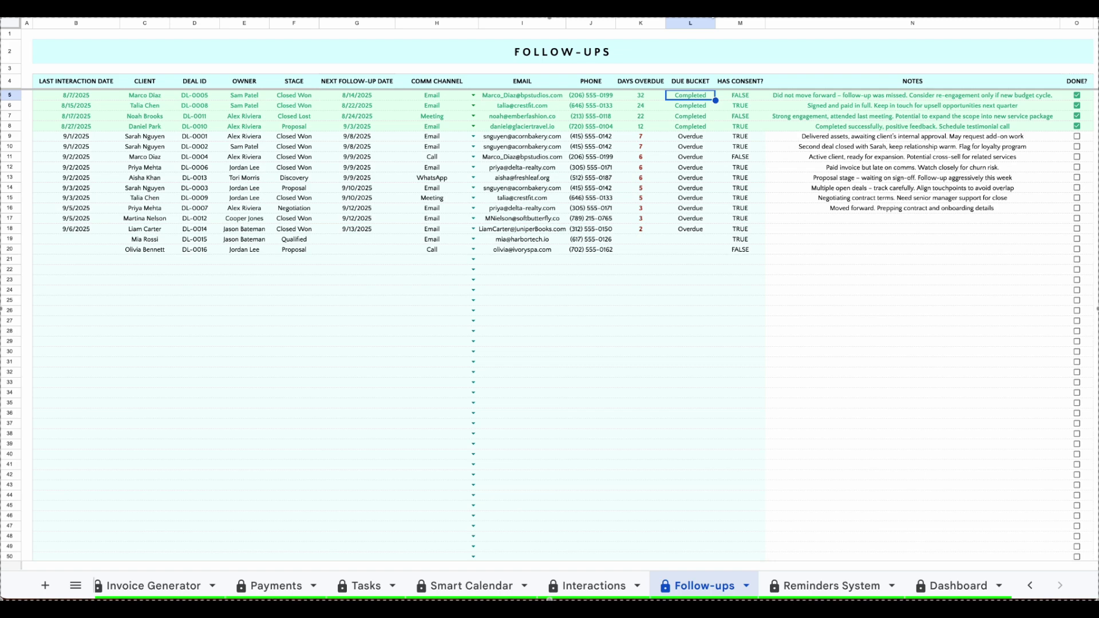
- Check the first follow-up's notes and toggle its Done mark off and back on
key("Right")
key("Right")
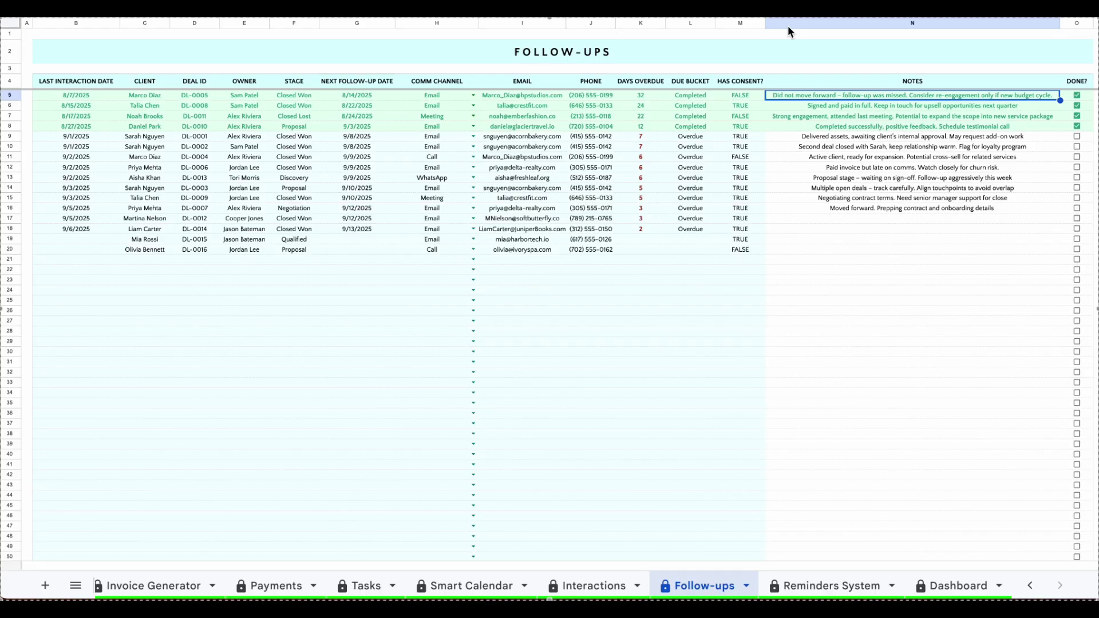
left_click(1077, 95)
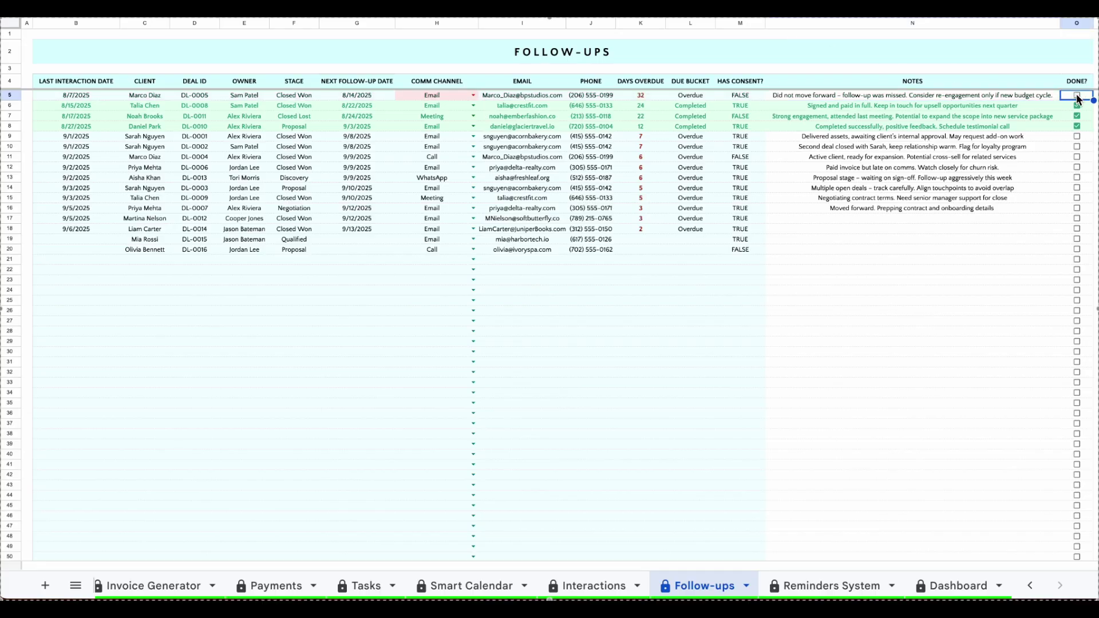
left_click(1077, 95)
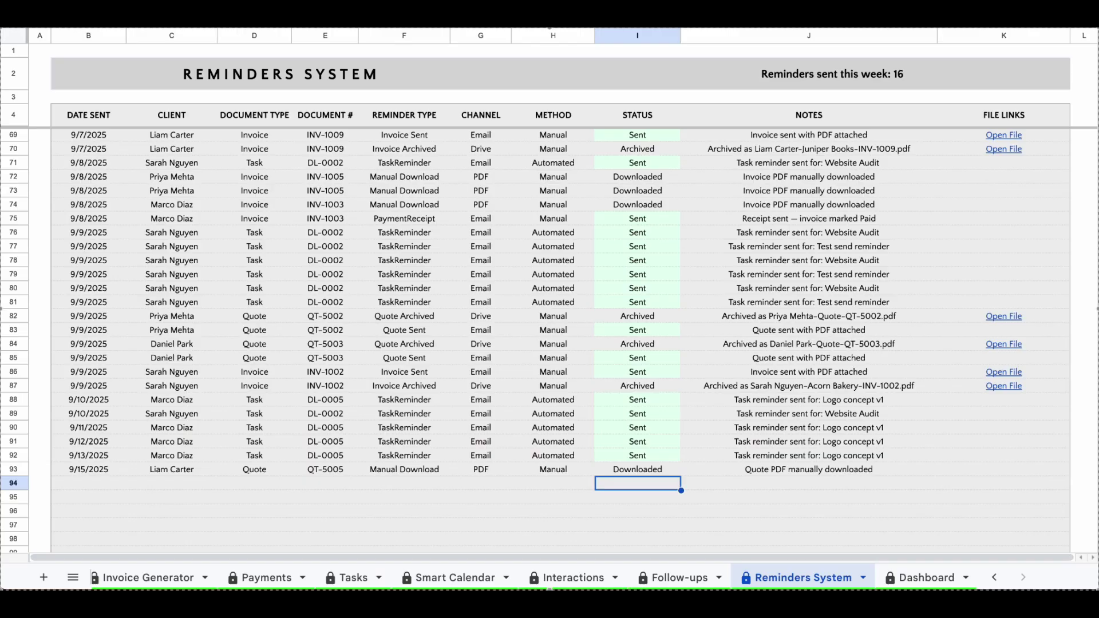
- Look through the Reminders System log, from the early September entries down to the last filled row
scroll(181, 266, "up", 5)
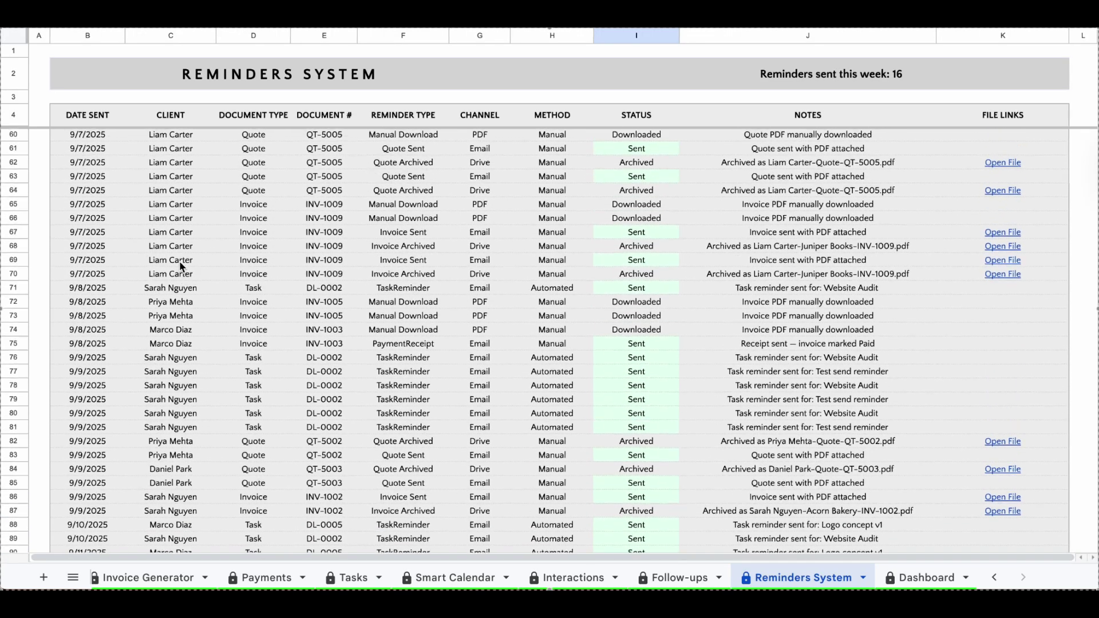
scroll(181, 266, "up", 8)
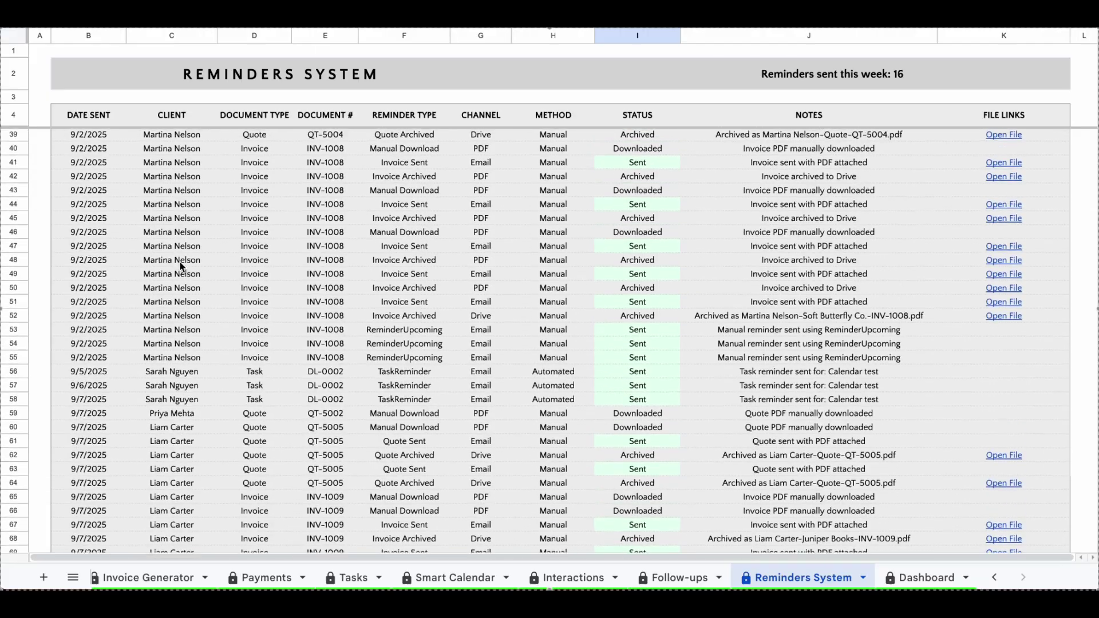
scroll(180, 266, "up", 1)
scroll(180, 266, "down", 3)
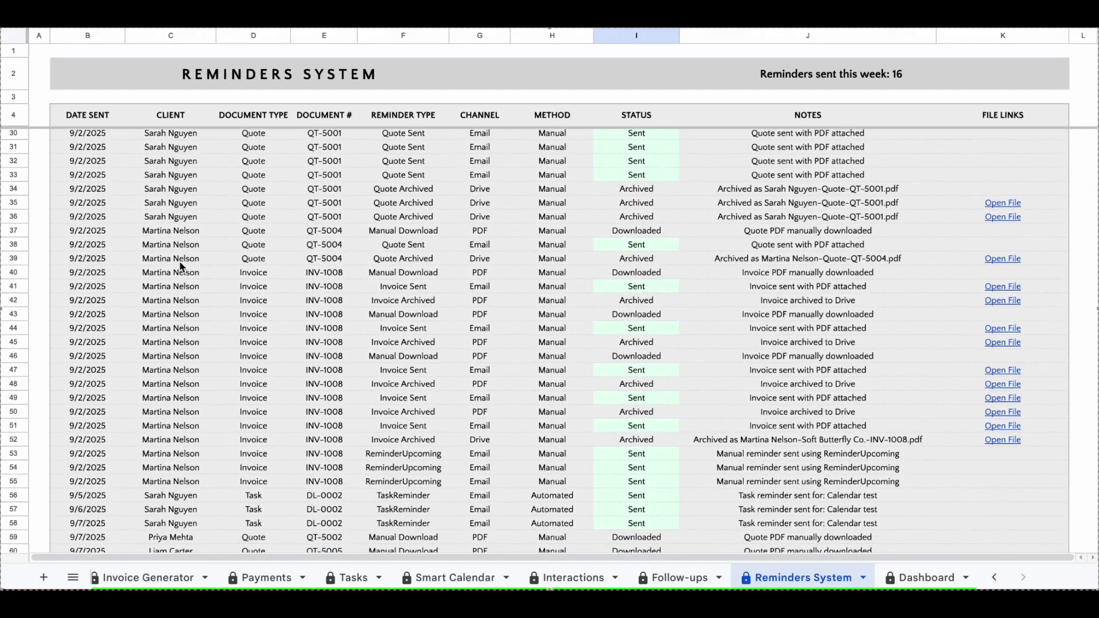
scroll(180, 266, "down", 5)
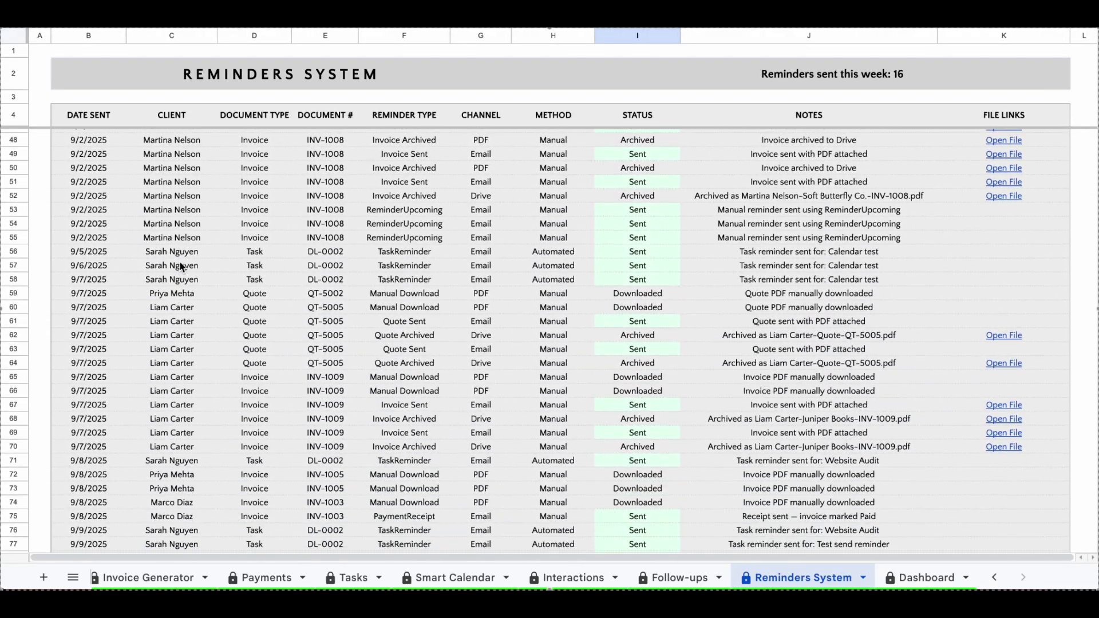
scroll(180, 267, "down", 2)
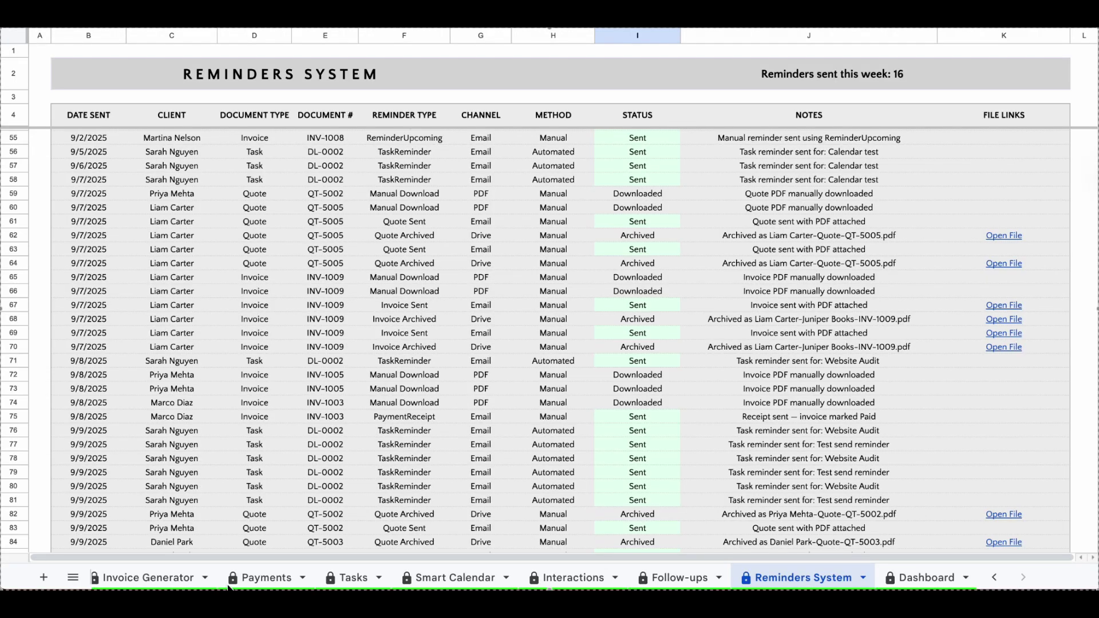
scroll(264, 519, "down", 1)
scroll(263, 518, "down", 5)
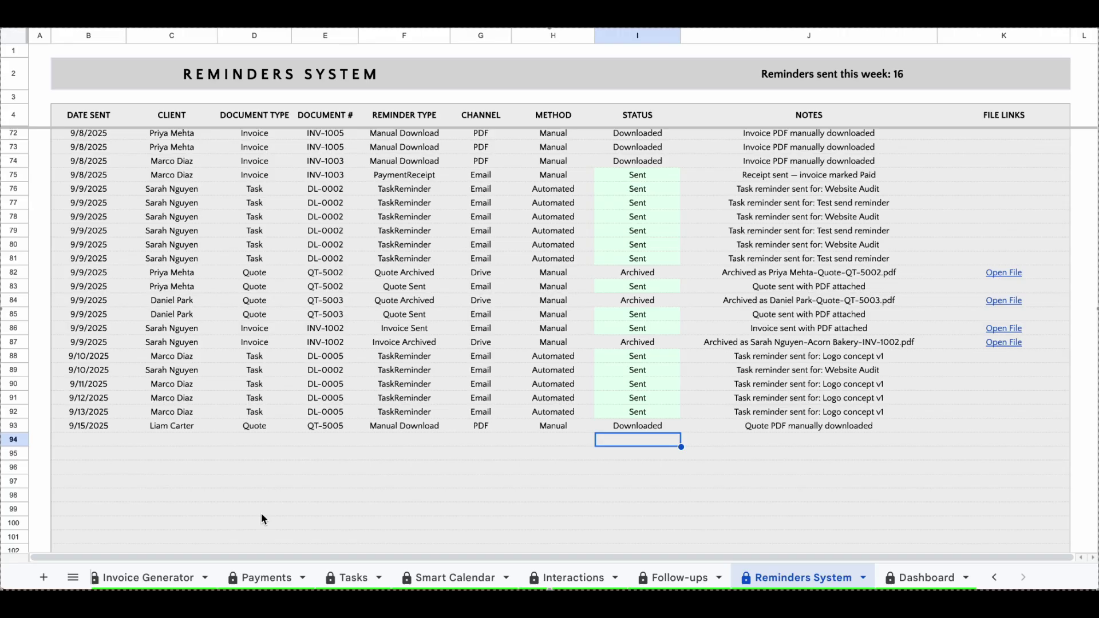
scroll(262, 518, "up", 3)
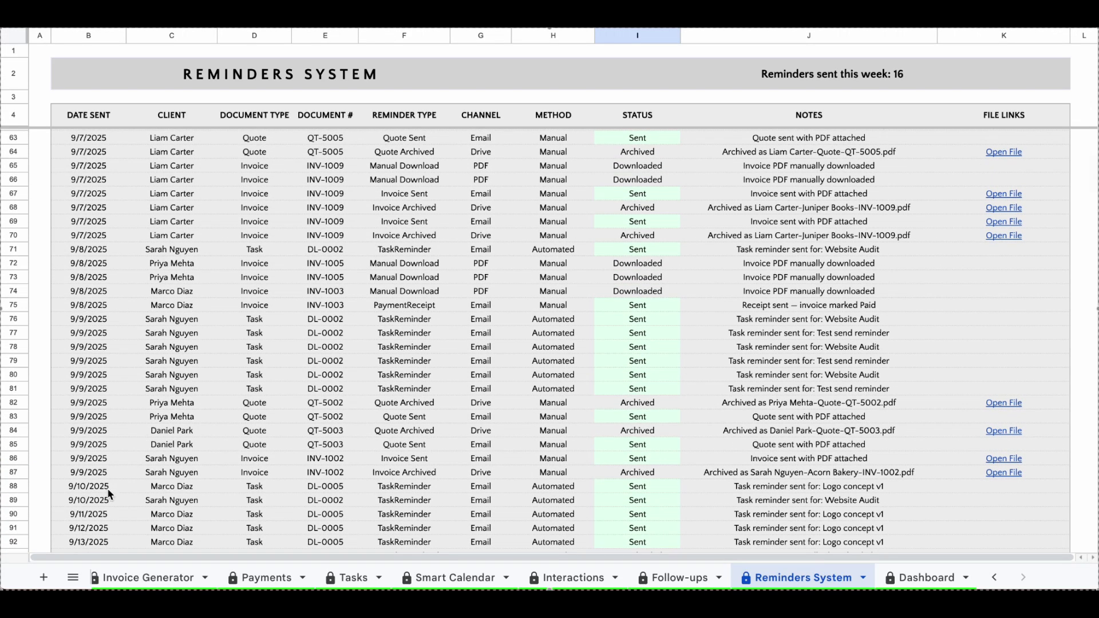
- Check the last reminder's date sent, client, document type and document number
left_click(103, 517)
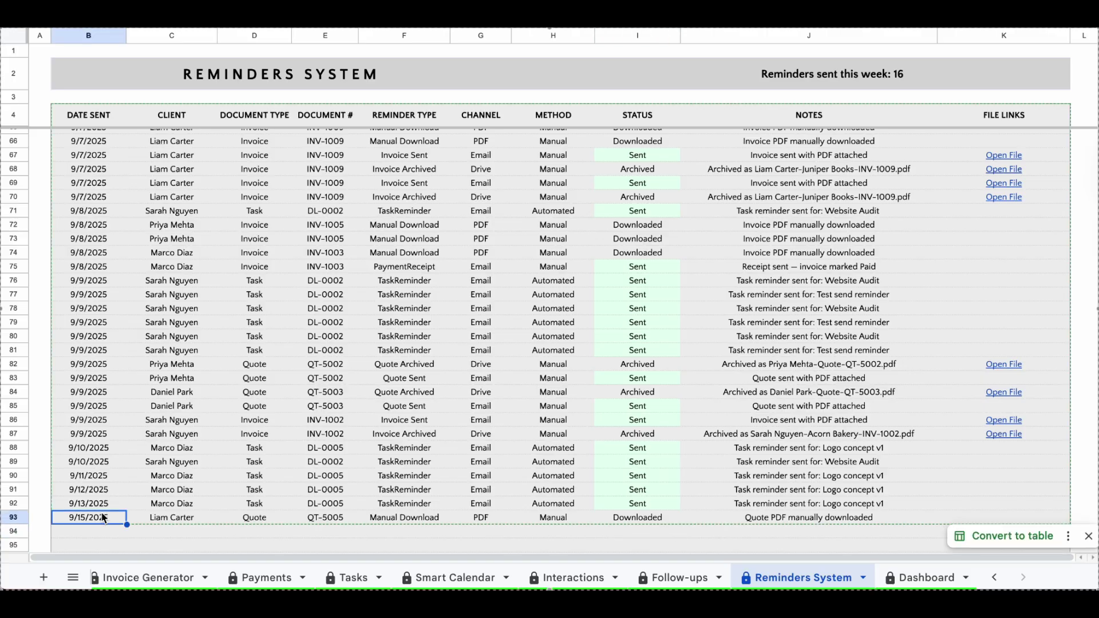
scroll(103, 518, "down", 3)
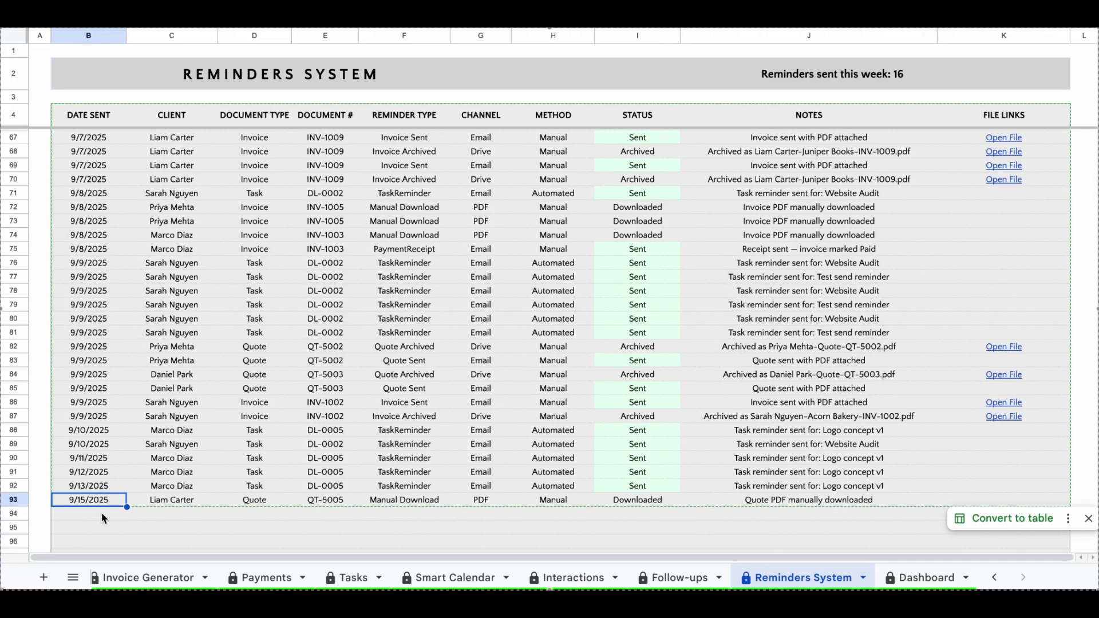
key("Right")
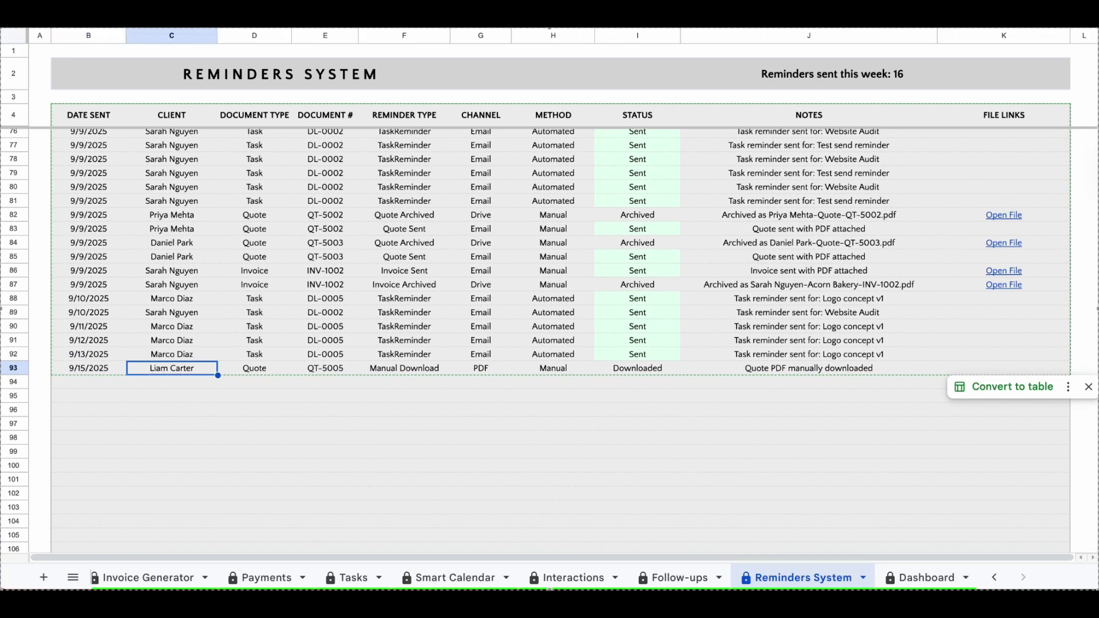
key("Right")
key("Right")
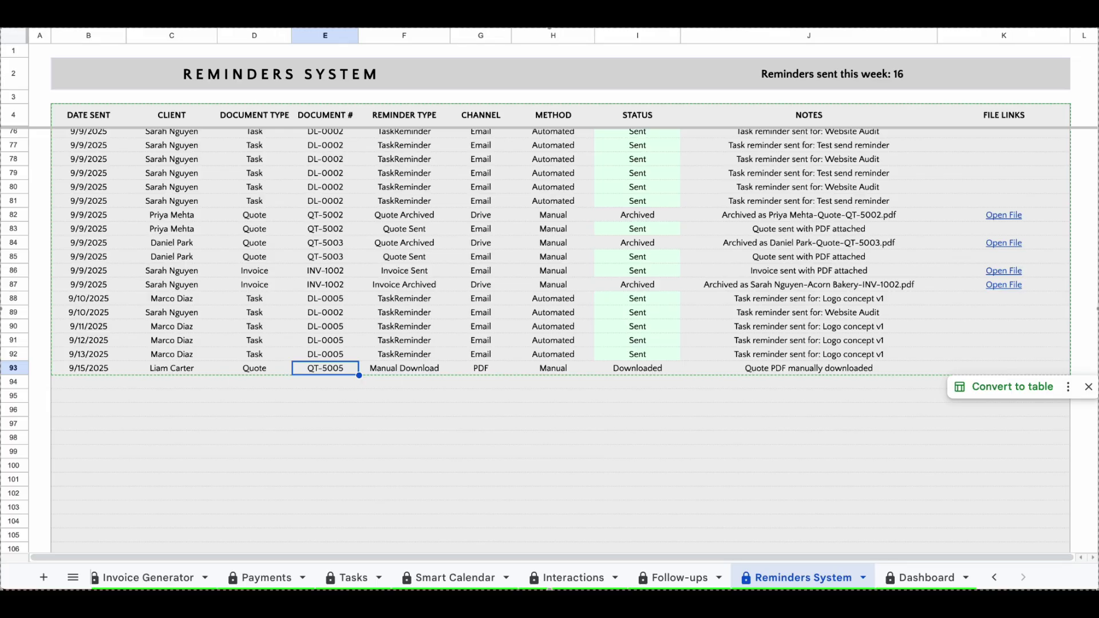
- Compare the last entry's reminder type with the task reminder and archived quote entries above it
key("Right")
left_click(400, 302)
left_click(396, 371)
left_click(402, 246)
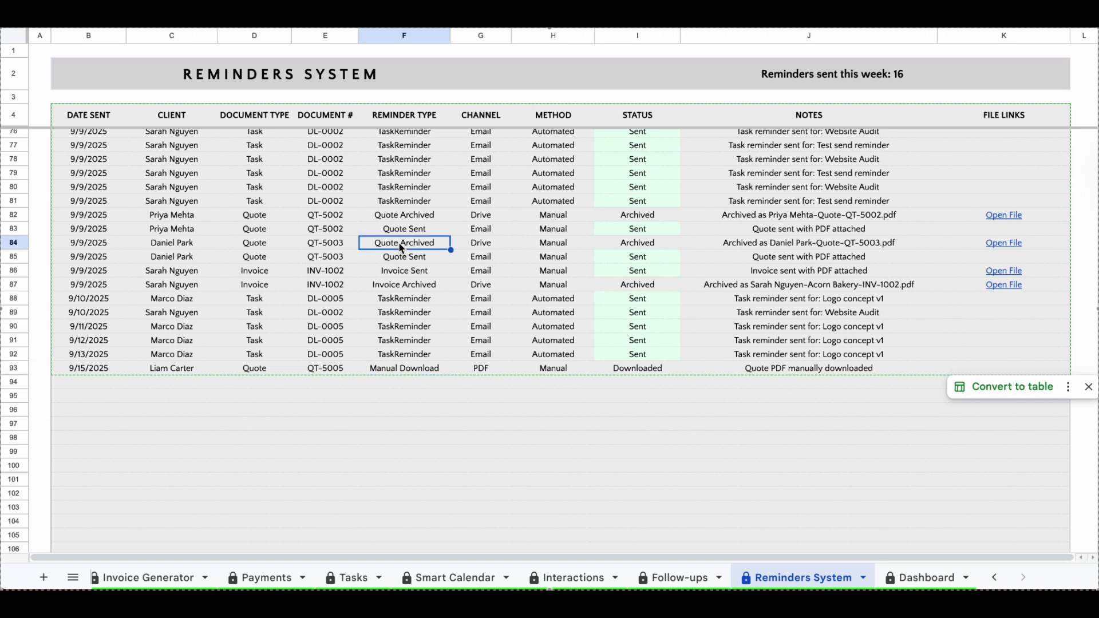
left_click(401, 217)
left_click(412, 369)
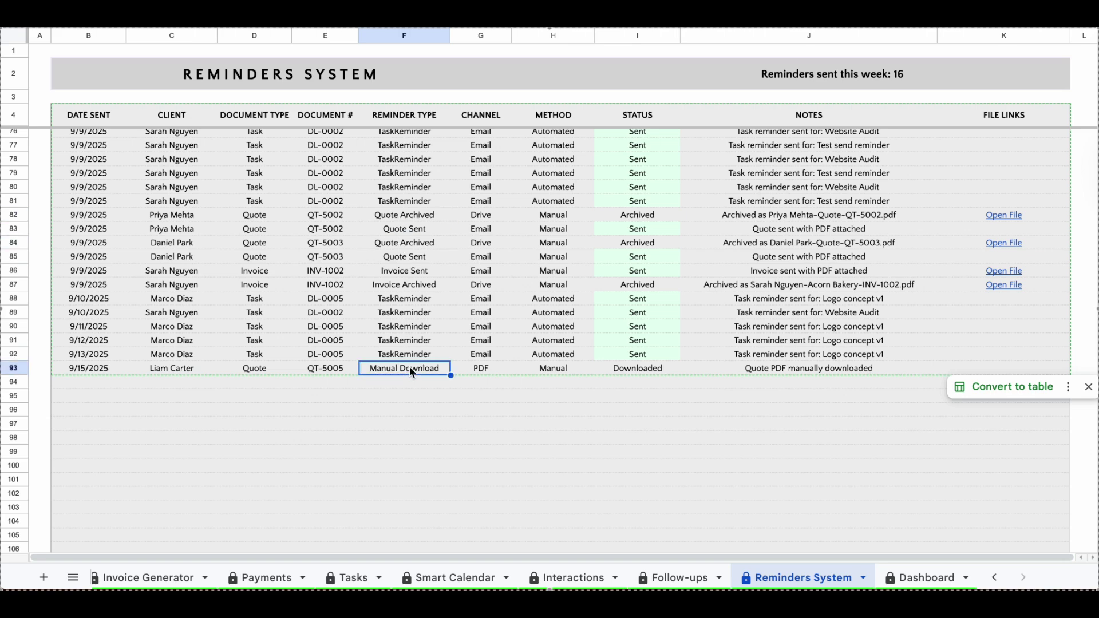
- Compare the last entry's channel with the Email and Drive channels of the invoice entries above it
key("Right")
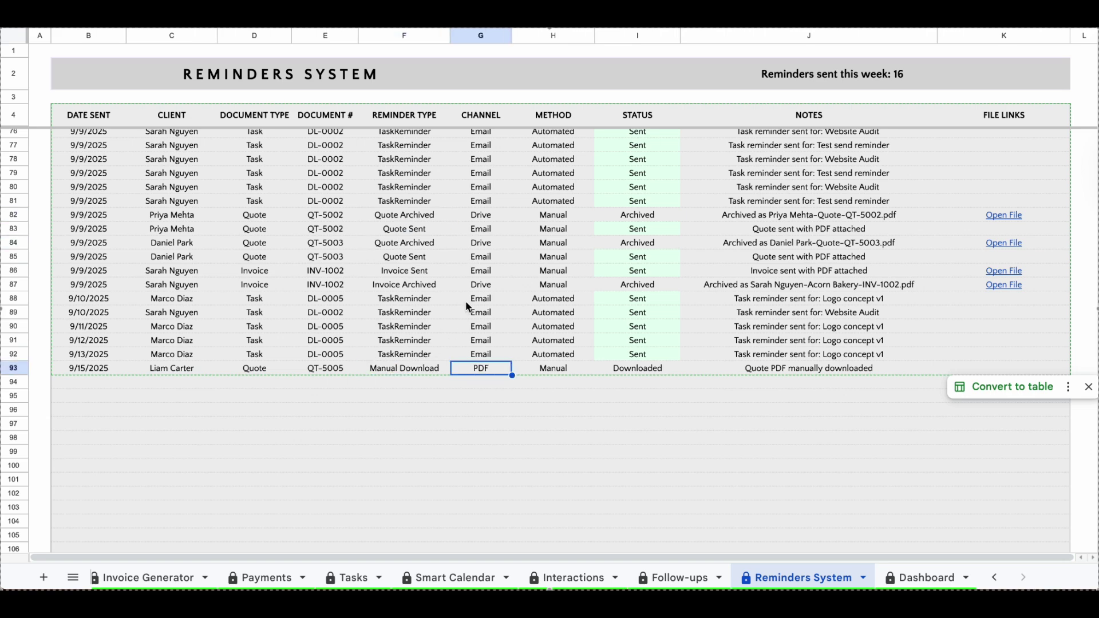
left_click(489, 275)
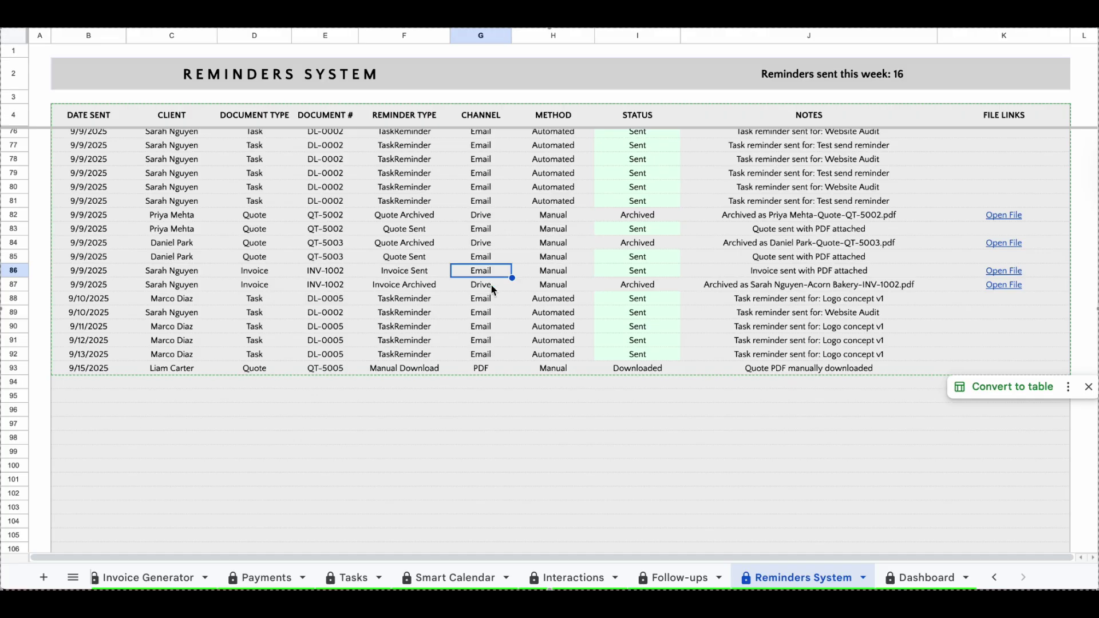
left_click(491, 371)
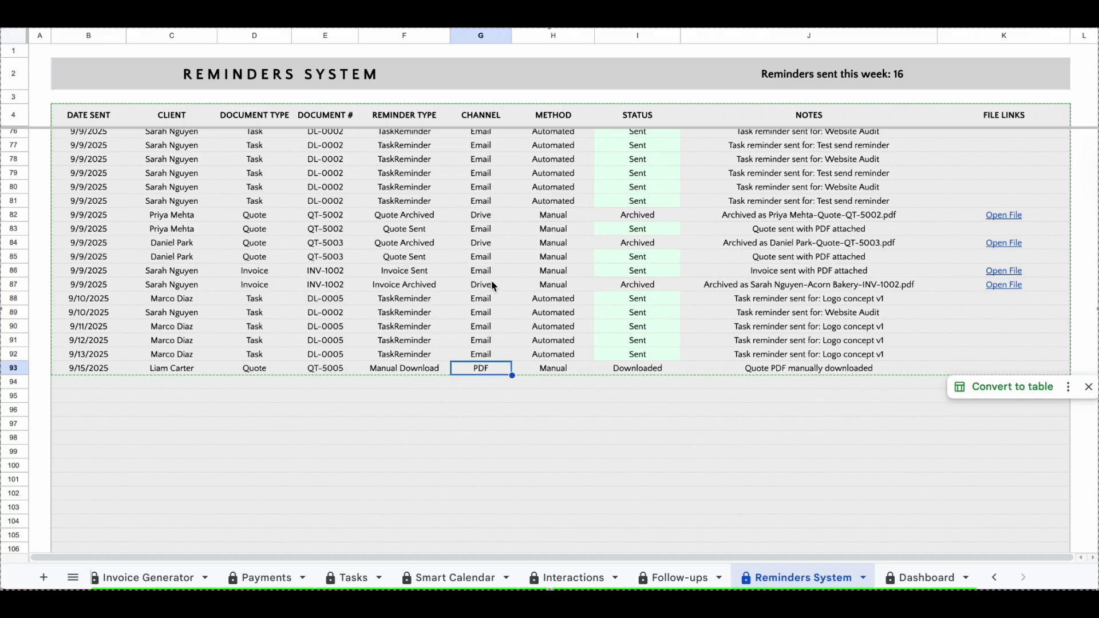
left_click(493, 284)
left_click(498, 369)
- Compare the last entry's method and status with the automated, sent and archived entries above it
key("Right")
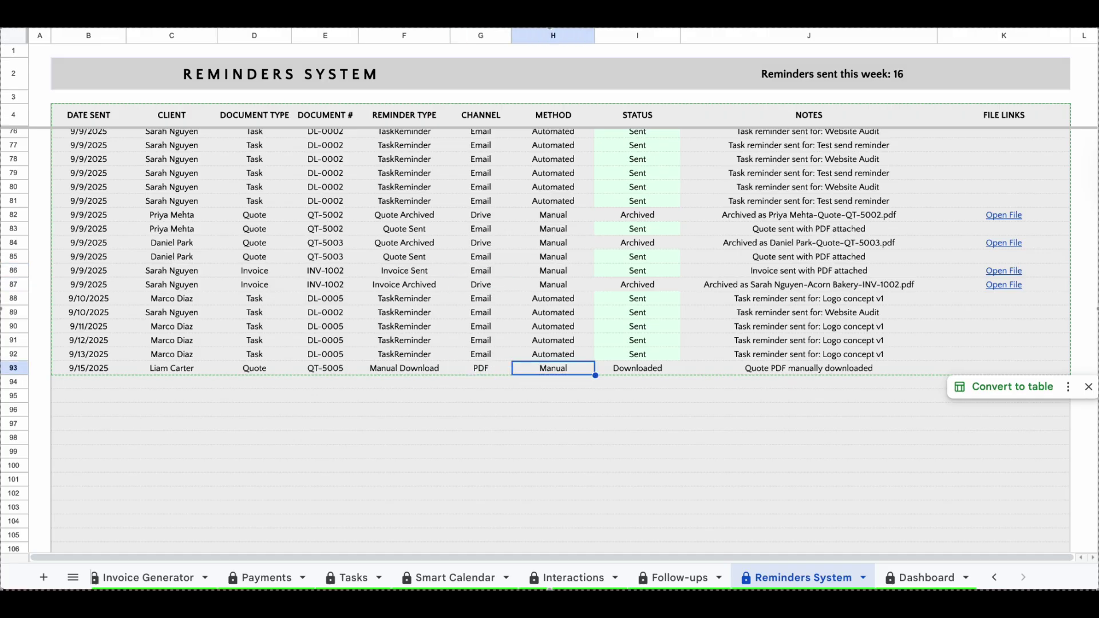
left_click(560, 356)
left_click(565, 371)
key("Right")
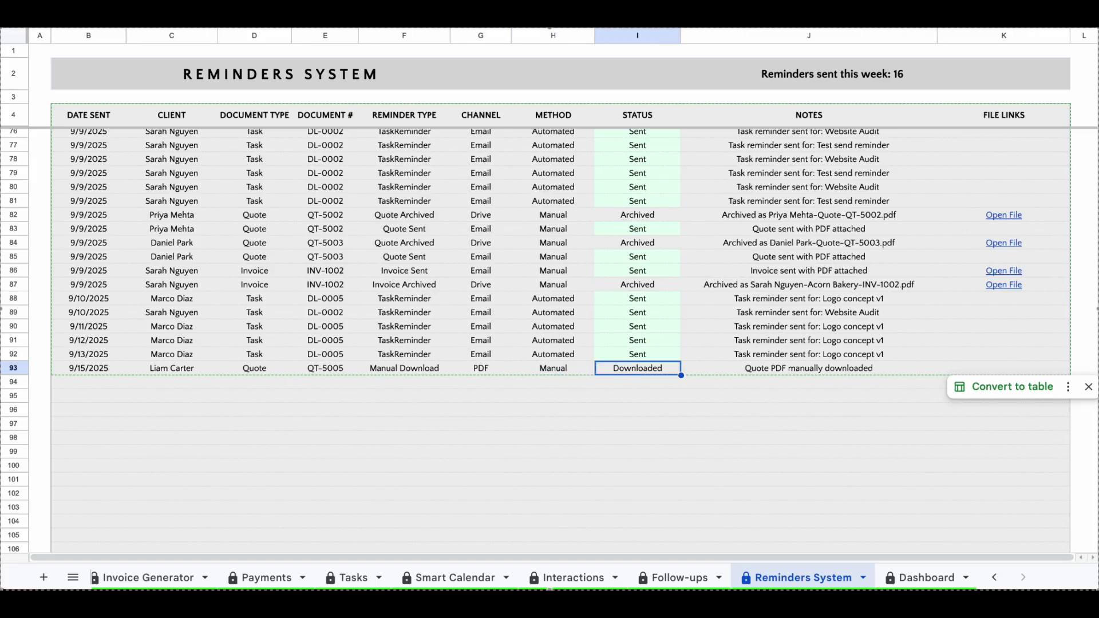
left_click(642, 356)
left_click(641, 286)
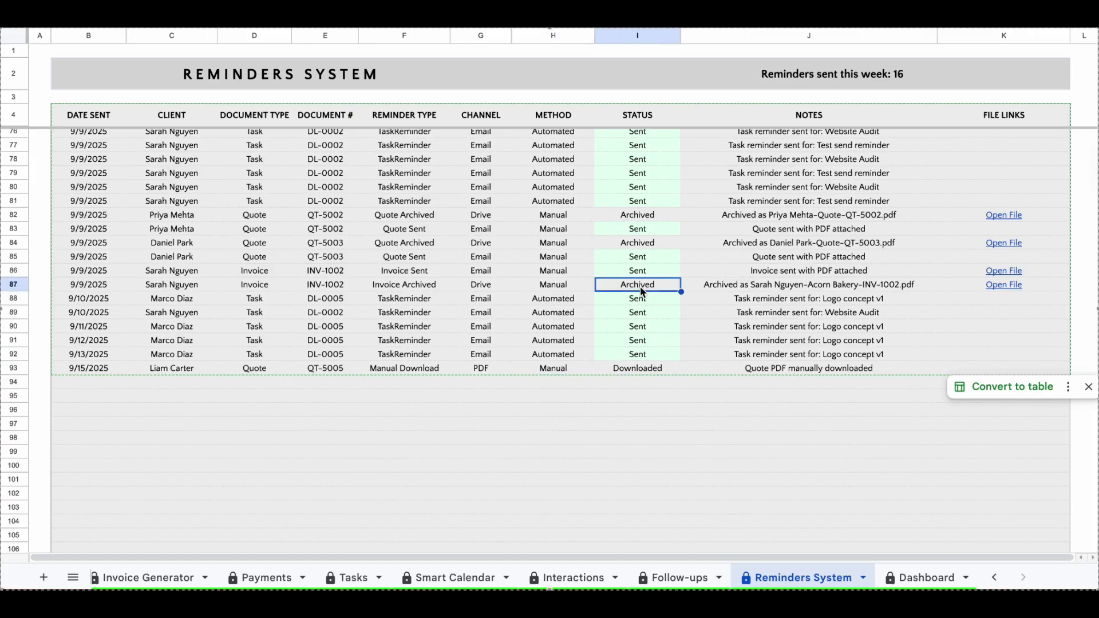
left_click(654, 373)
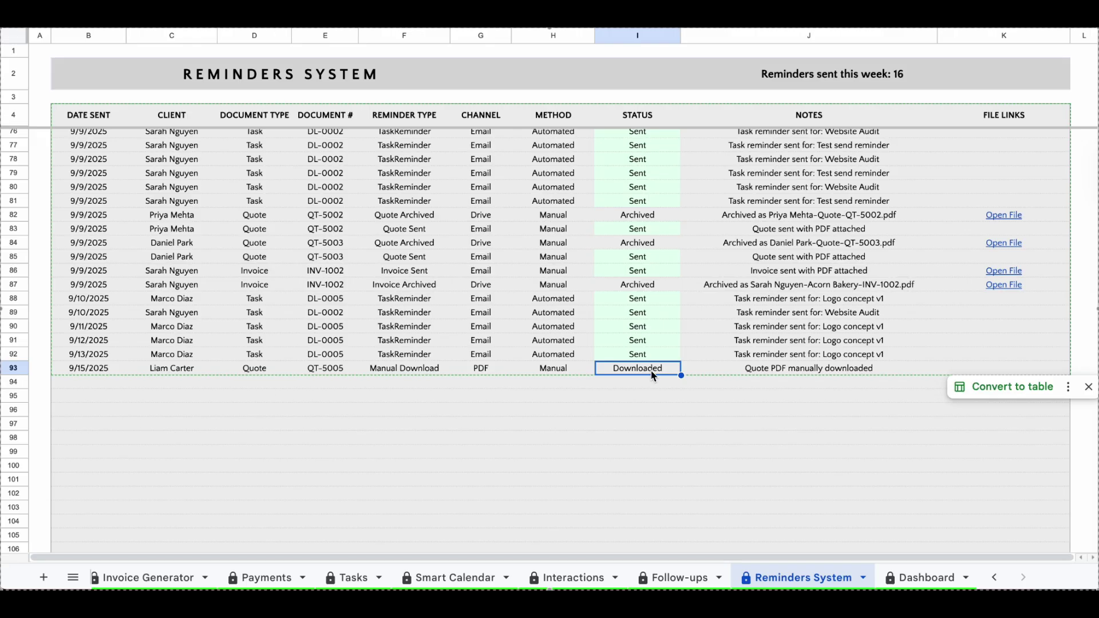
- Check the last reminder's note and compare its file link field with the archived invoice's file link
key("Right")
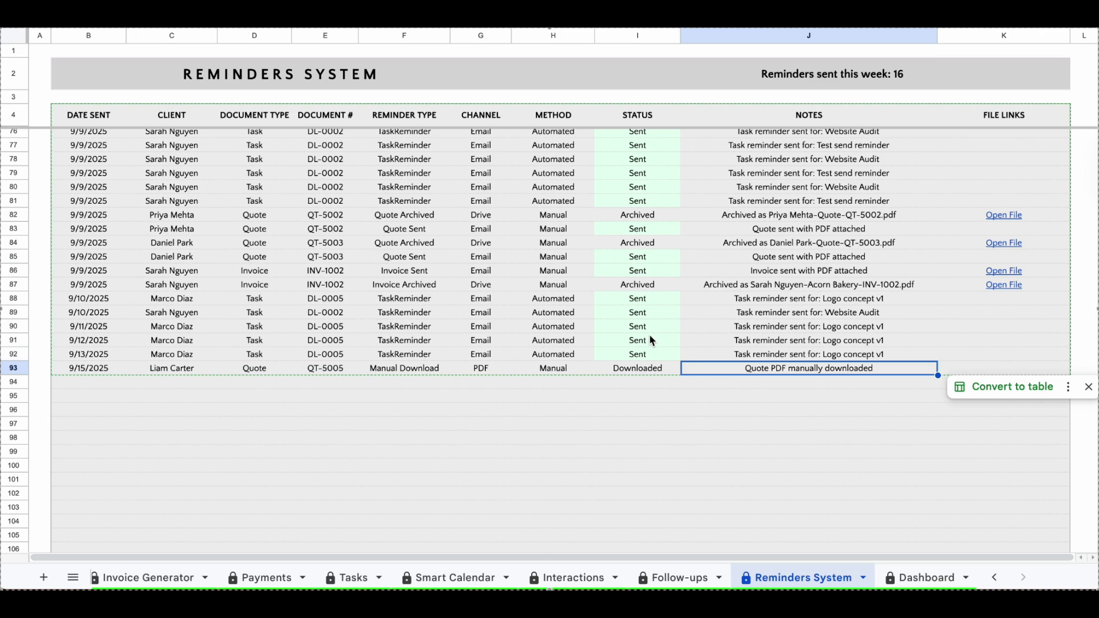
left_click(1032, 272)
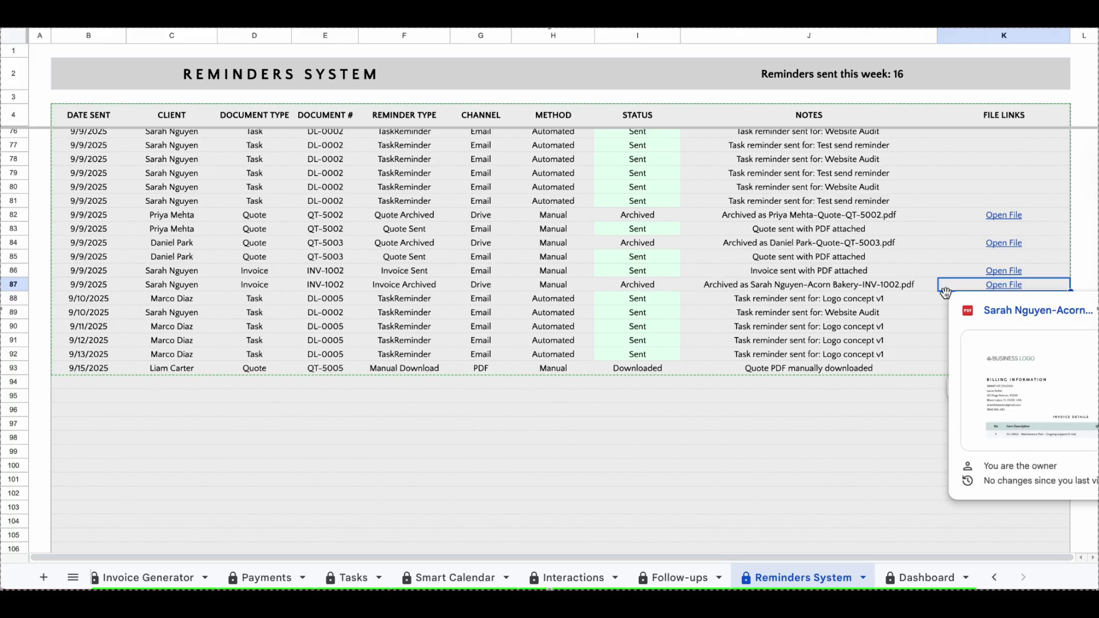
left_click(941, 370)
left_click(807, 369)
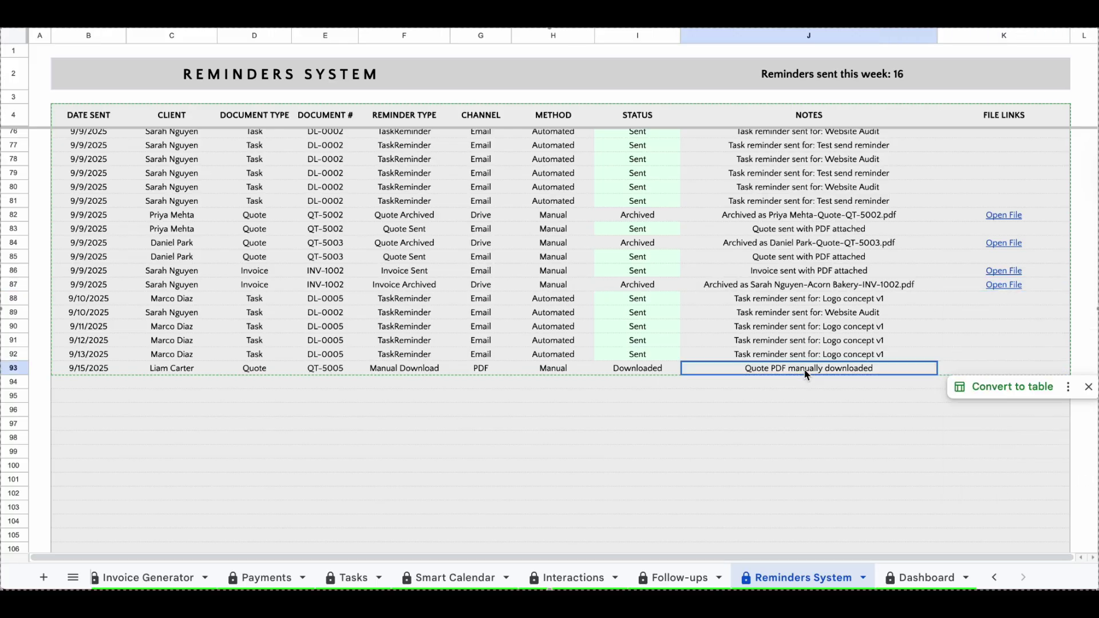
- Look through the earlier entries of the reminders log, comparing their types, statuses, notes and file links
scroll(778, 387, "up", 6)
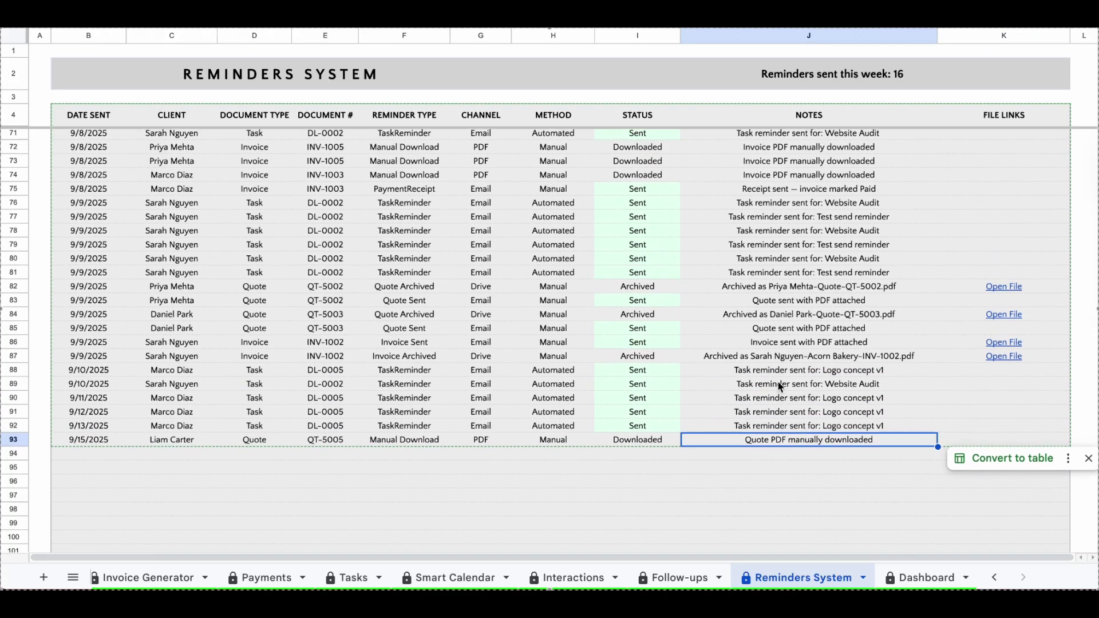
scroll(778, 386, "up", 5)
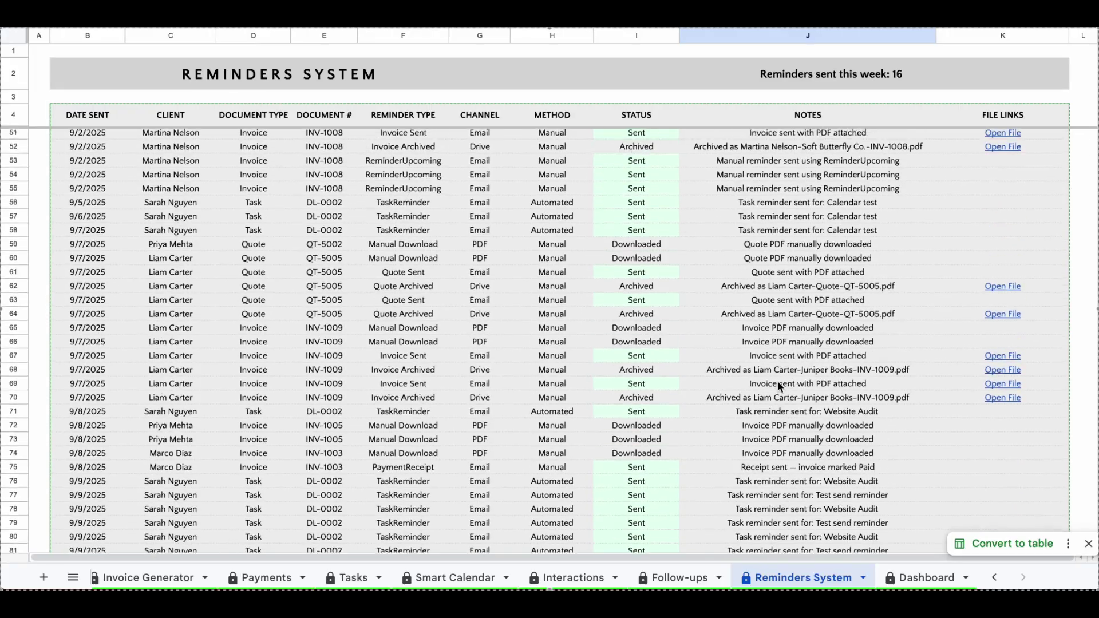
scroll(778, 383, "down", 10)
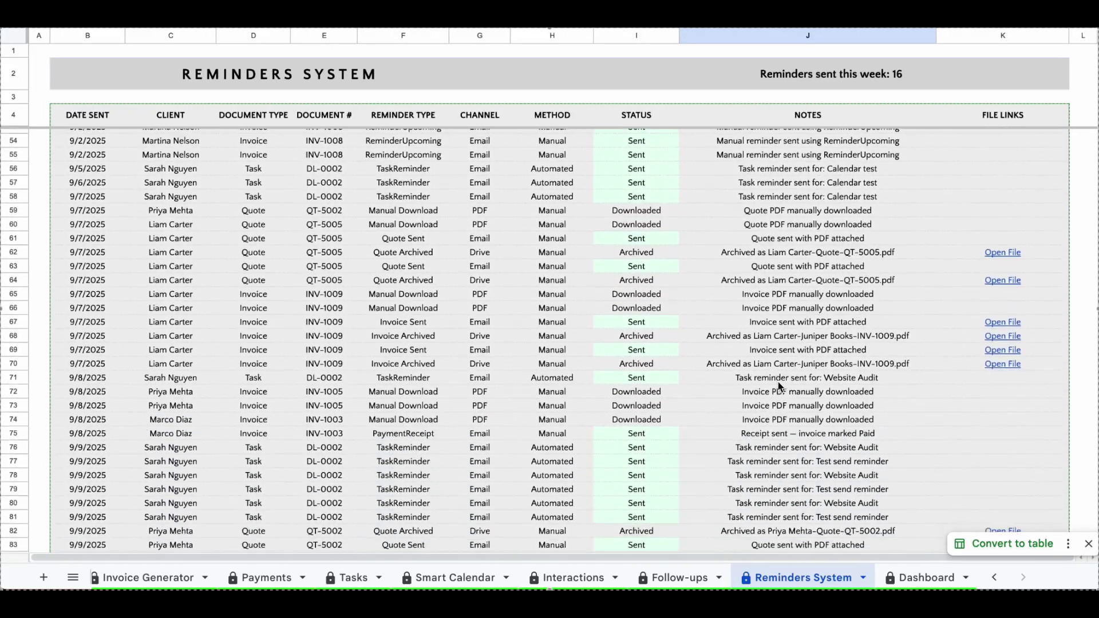
scroll(778, 382, "up", 4)
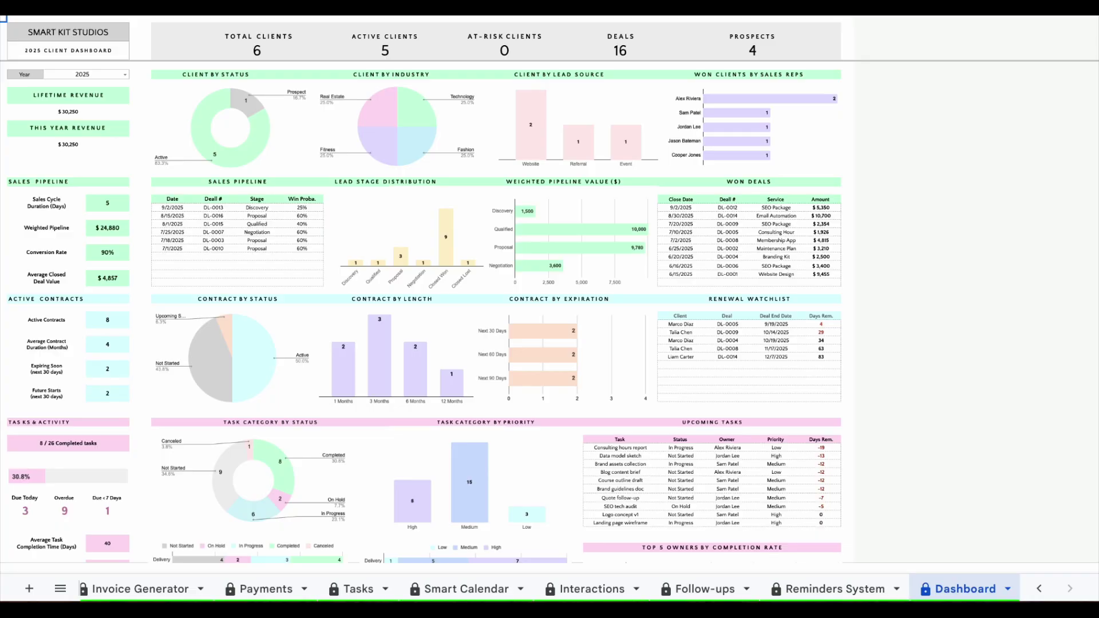
- Survey the Dashboard's sections from the client charts down to the financial snapshot and back up
scroll(179, 164, "down", 2)
scroll(178, 165, "down", 6)
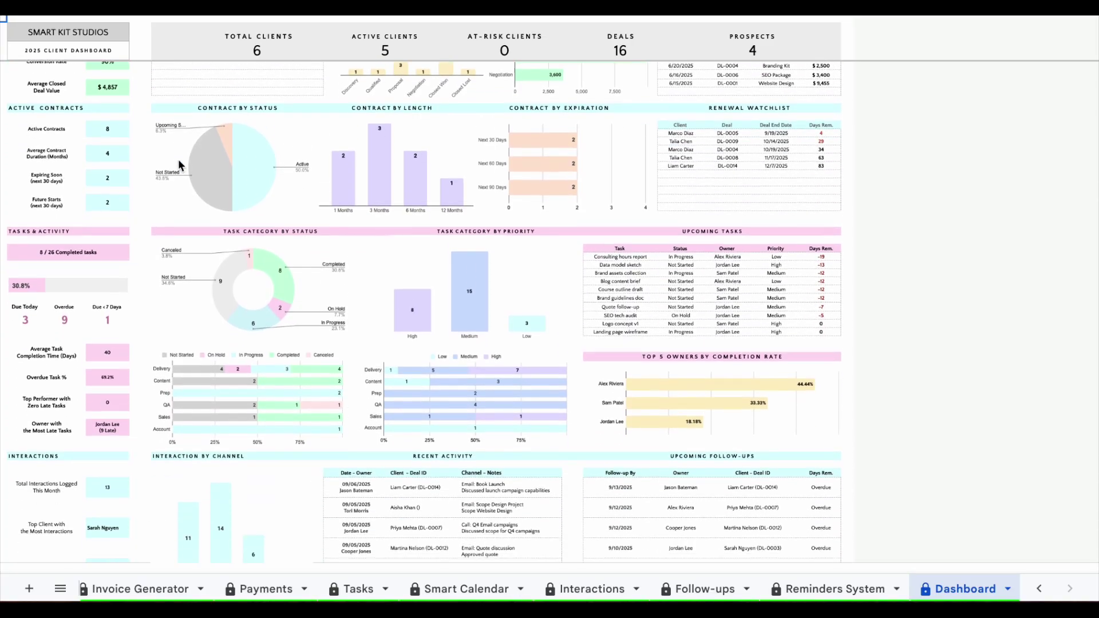
scroll(179, 166, "down", 7)
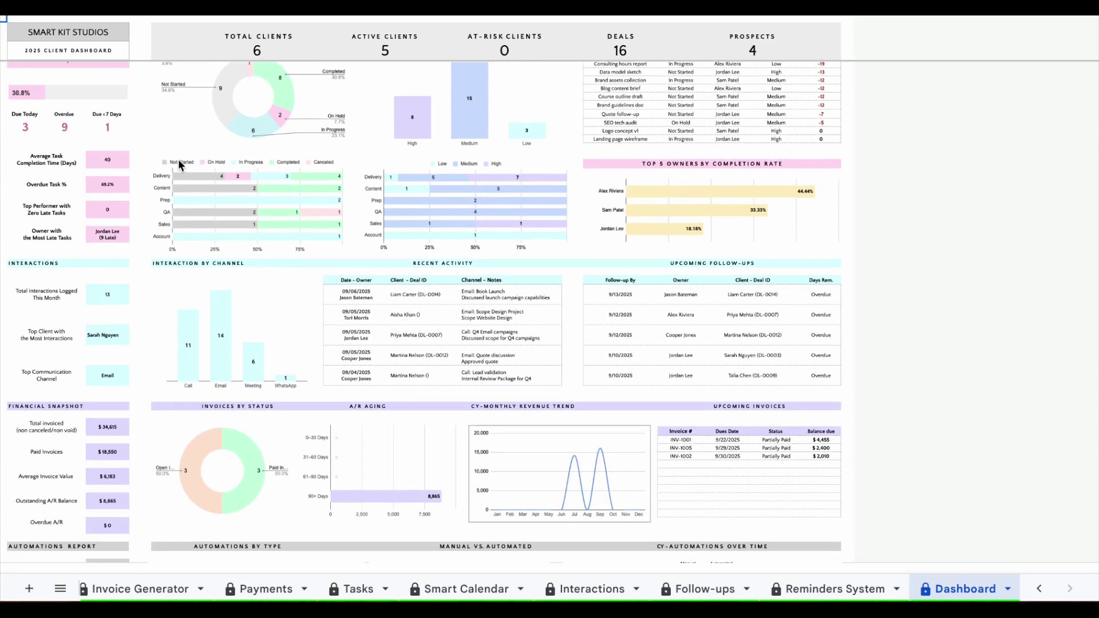
scroll(178, 164, "down", 2)
scroll(178, 165, "up", 9)
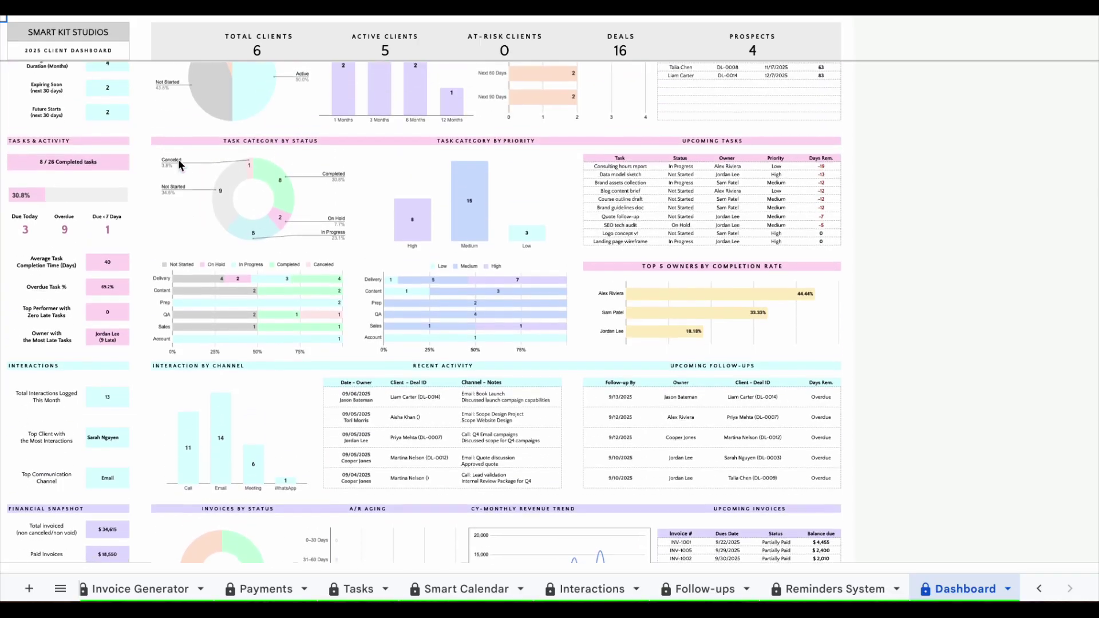
scroll(180, 166, "up", 6)
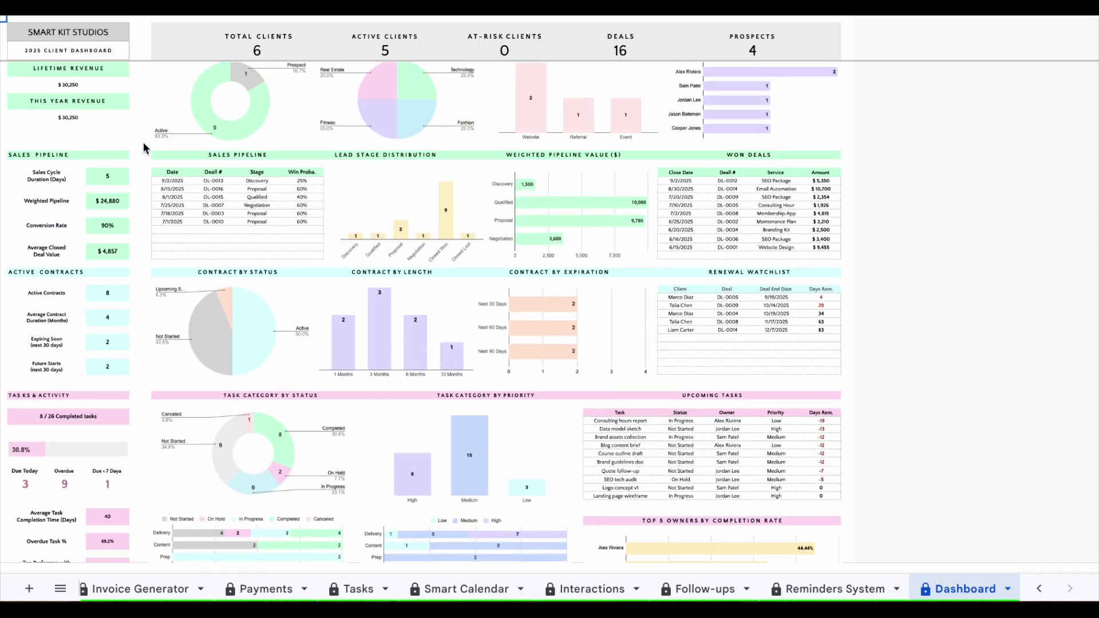
scroll(143, 142, "up", 1)
- Go through the Dashboard's section headings from Sales Pipeline and Active Contracts down to Financial Snapshot and Automations Report
left_click(127, 170)
left_click(96, 288)
left_click(87, 409)
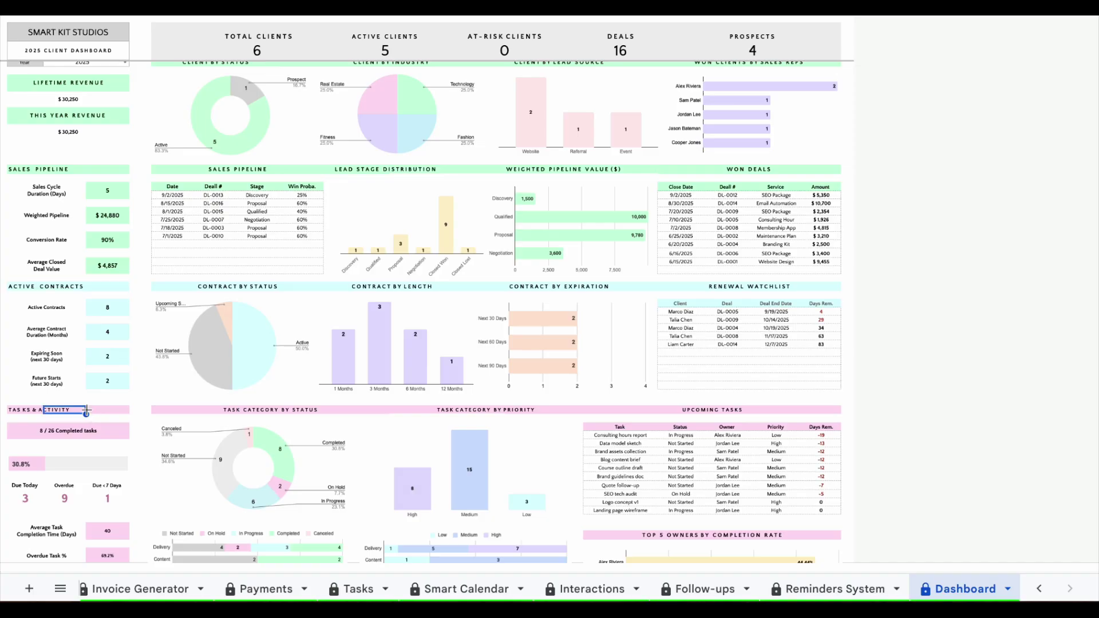
scroll(87, 409, "down", 8)
left_click(73, 393)
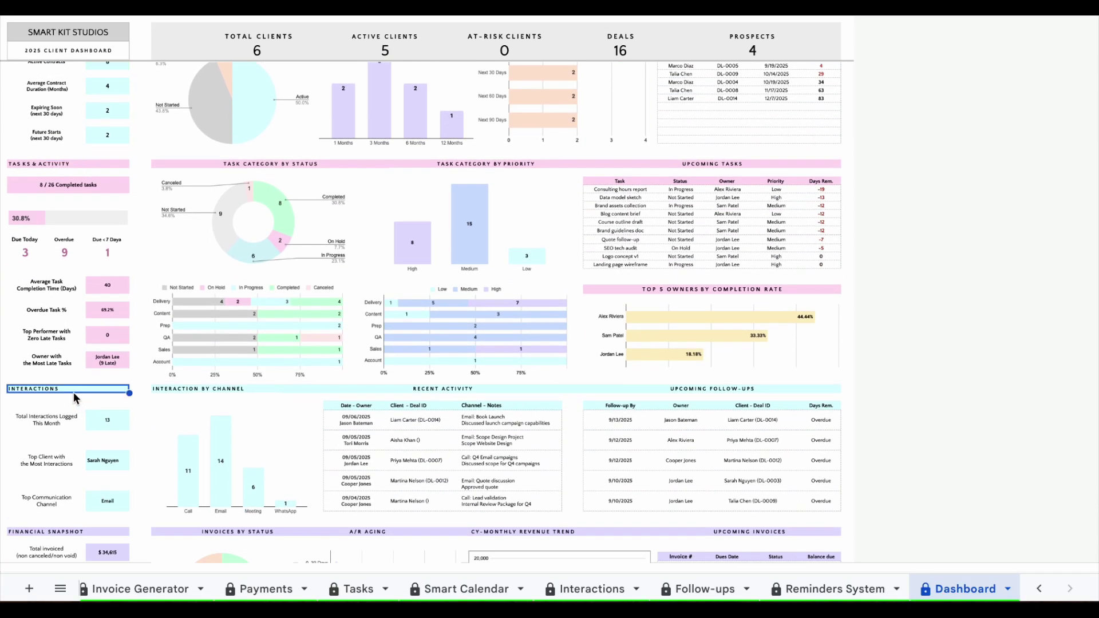
scroll(73, 393, "down", 4)
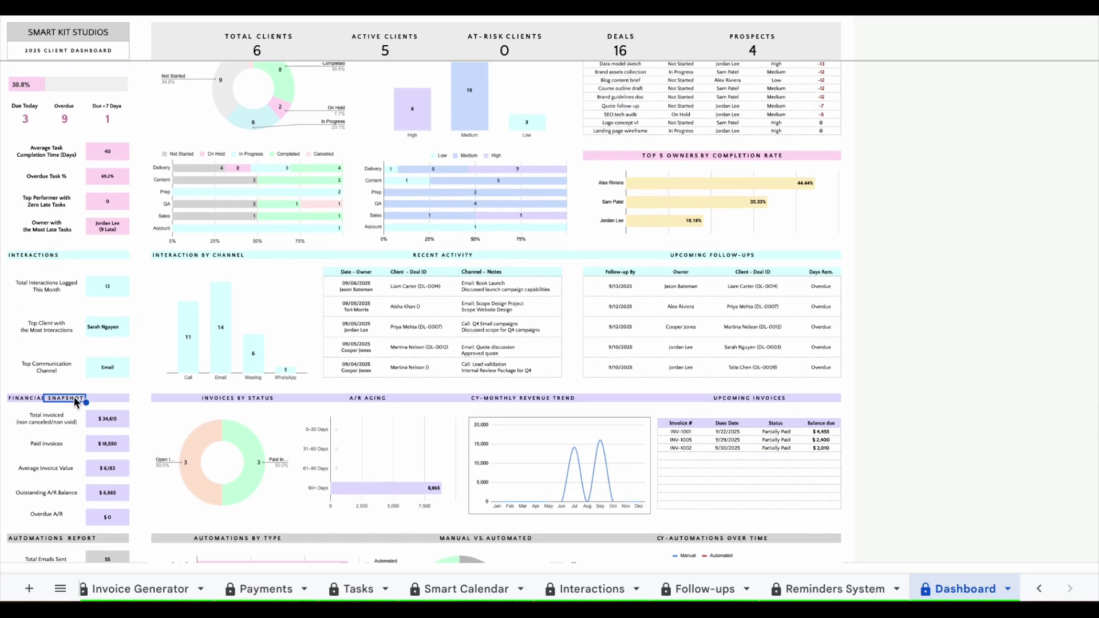
scroll(74, 396, "down", 3)
left_click(58, 373)
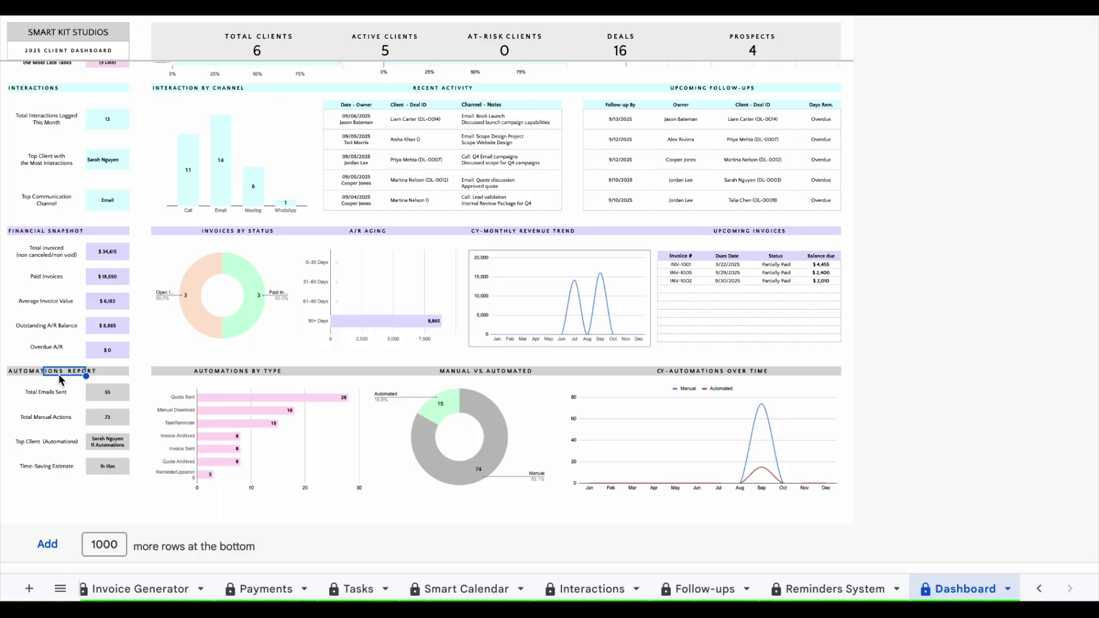
- Check the Dashboard's year filter options and keep 2025 selected
scroll(58, 373, "up", 10)
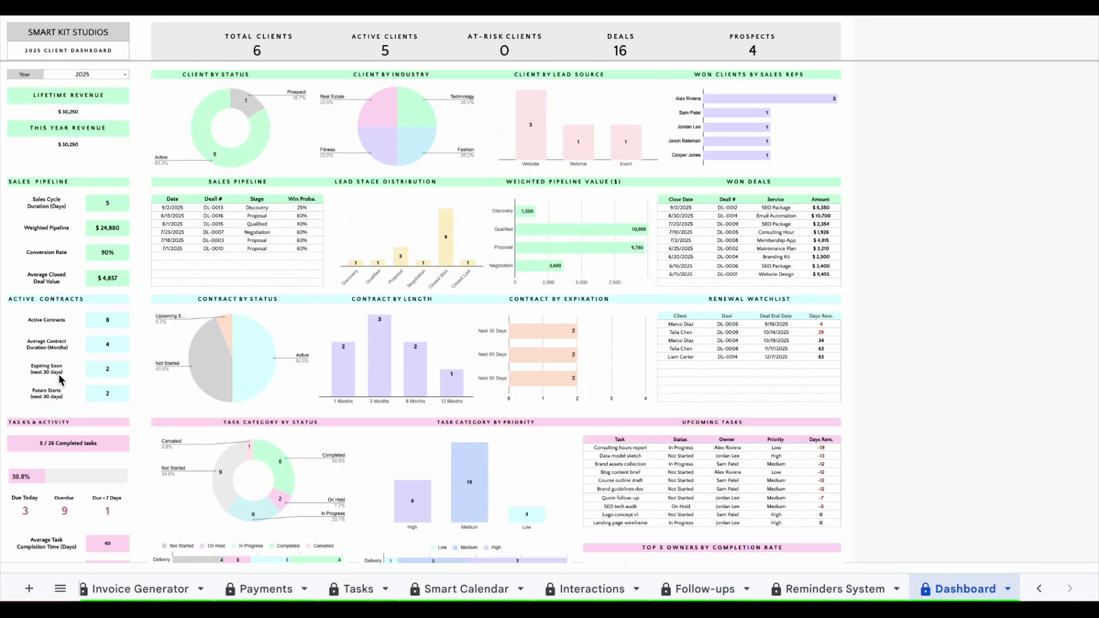
left_click(127, 74)
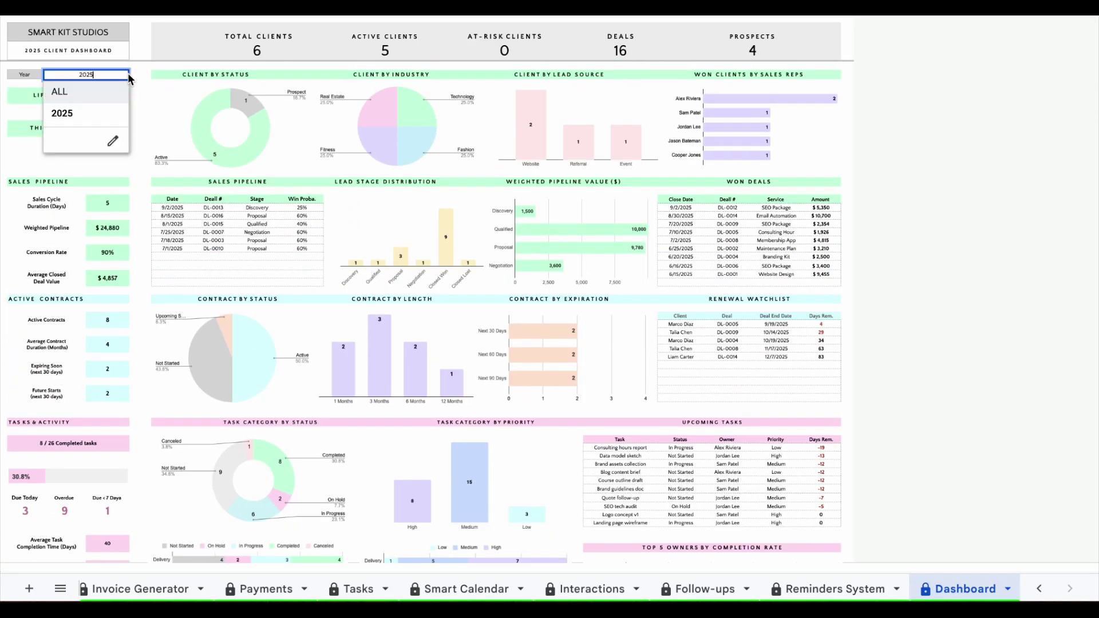
left_click(147, 113)
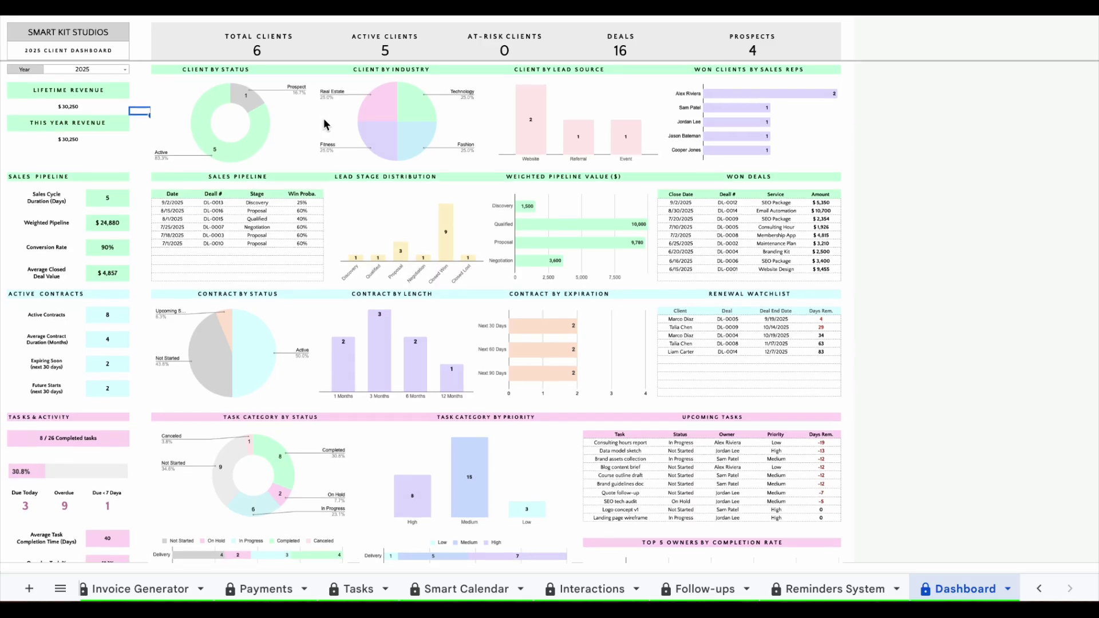
- Examine the Dashboard's sales pipeline, contract, renewal watchlist and task charts and tables
scroll(324, 125, "down", 2)
scroll(324, 124, "down", 3)
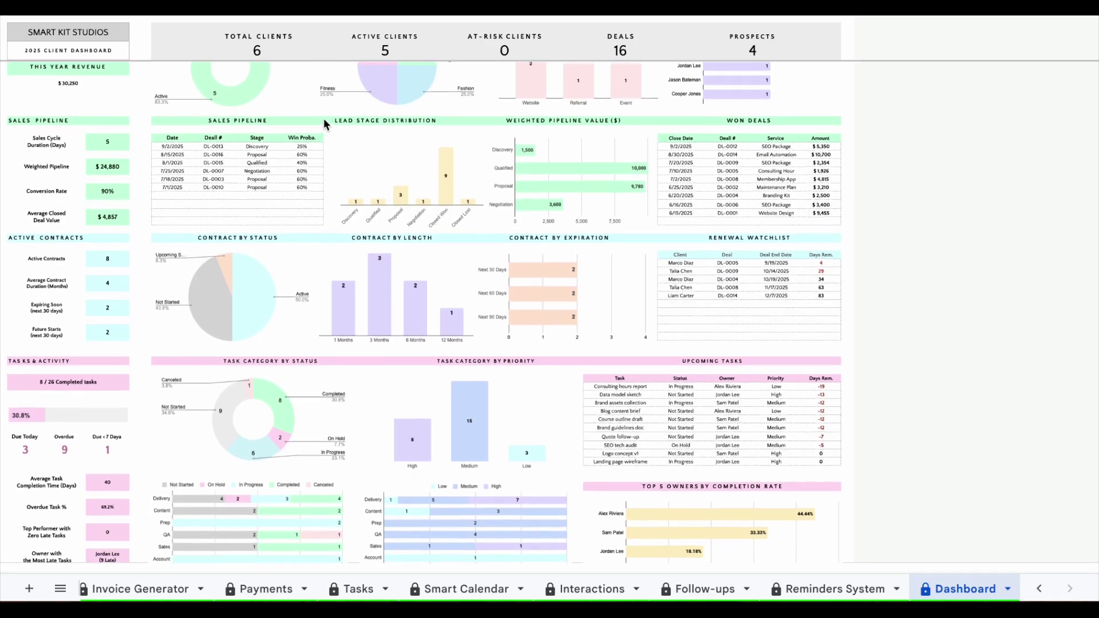
scroll(324, 124, "down", 1)
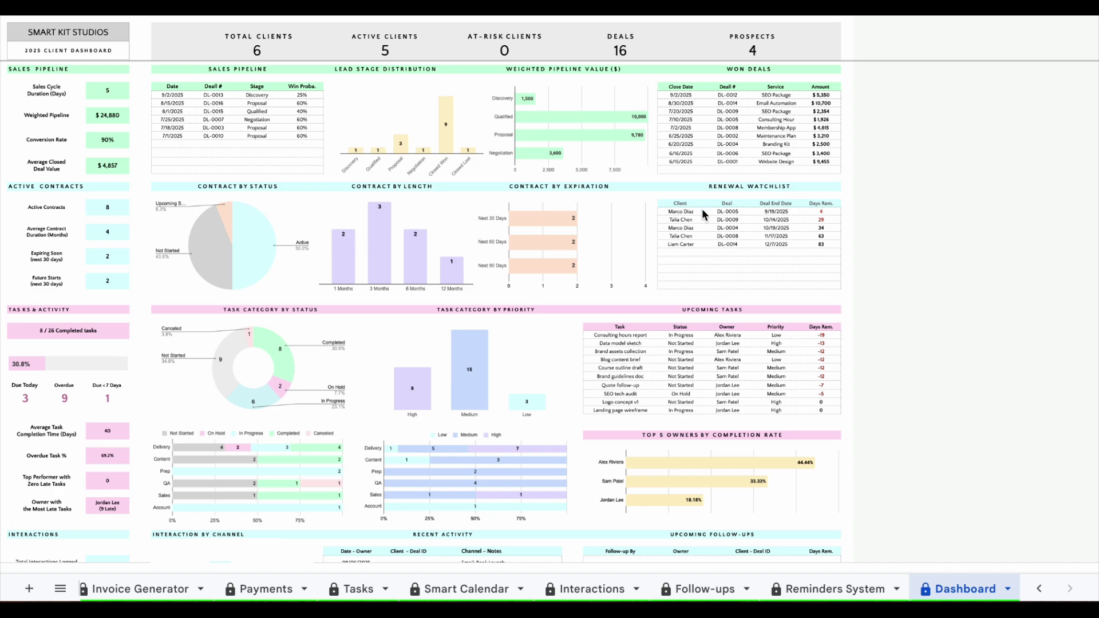
scroll(706, 212, "down", 3)
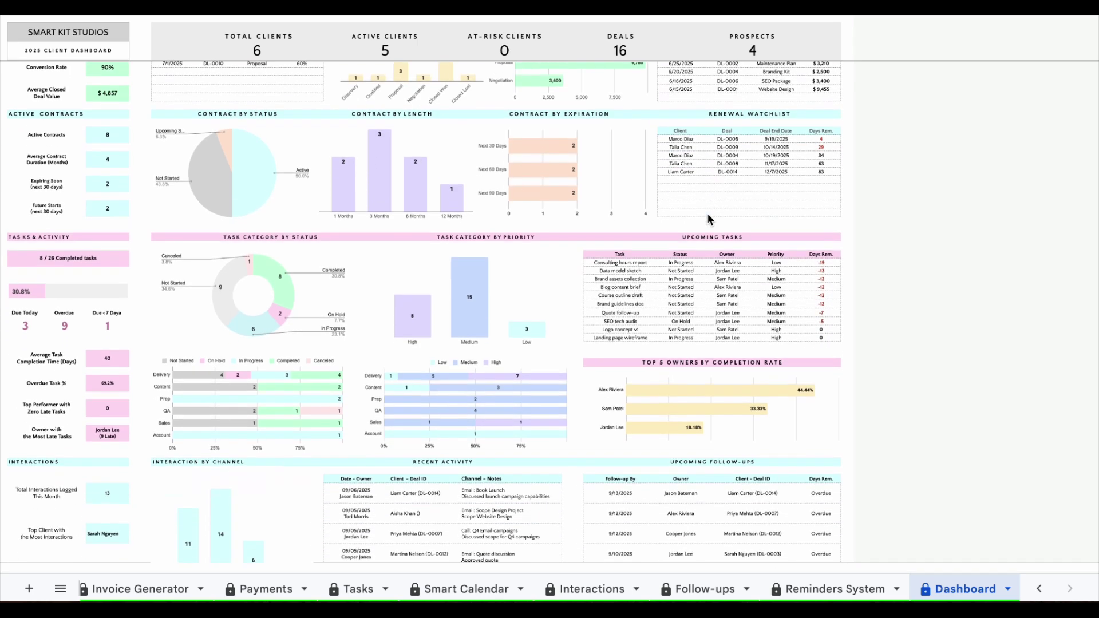
scroll(708, 216, "down", 5)
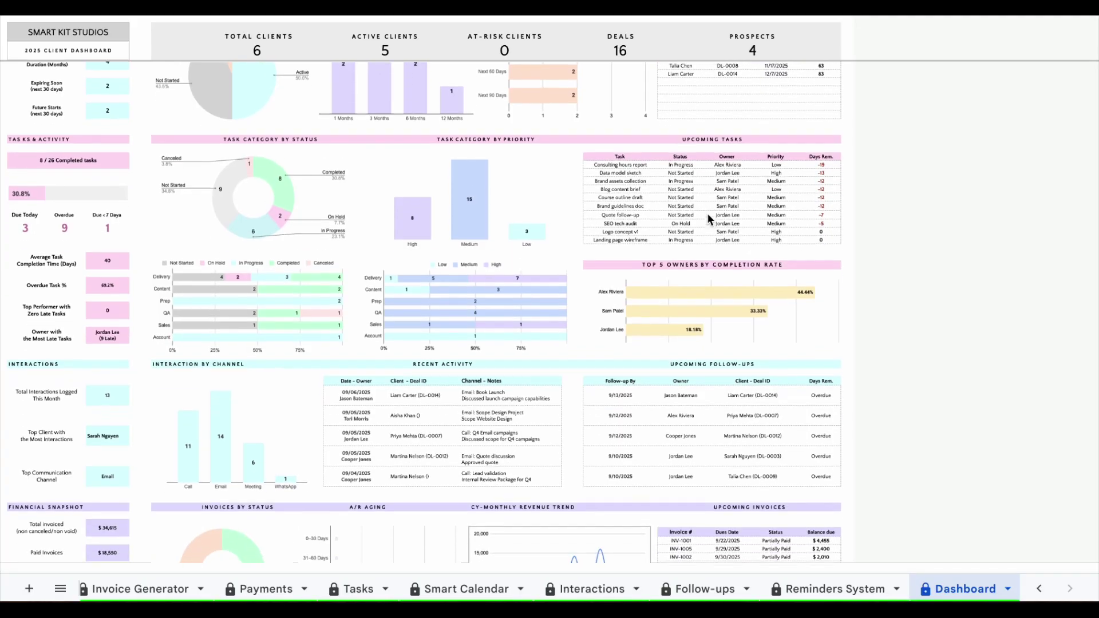
- Examine the Dashboard's Interactions, Financial Snapshot and Automations Report sections
scroll(708, 215, "down", 3)
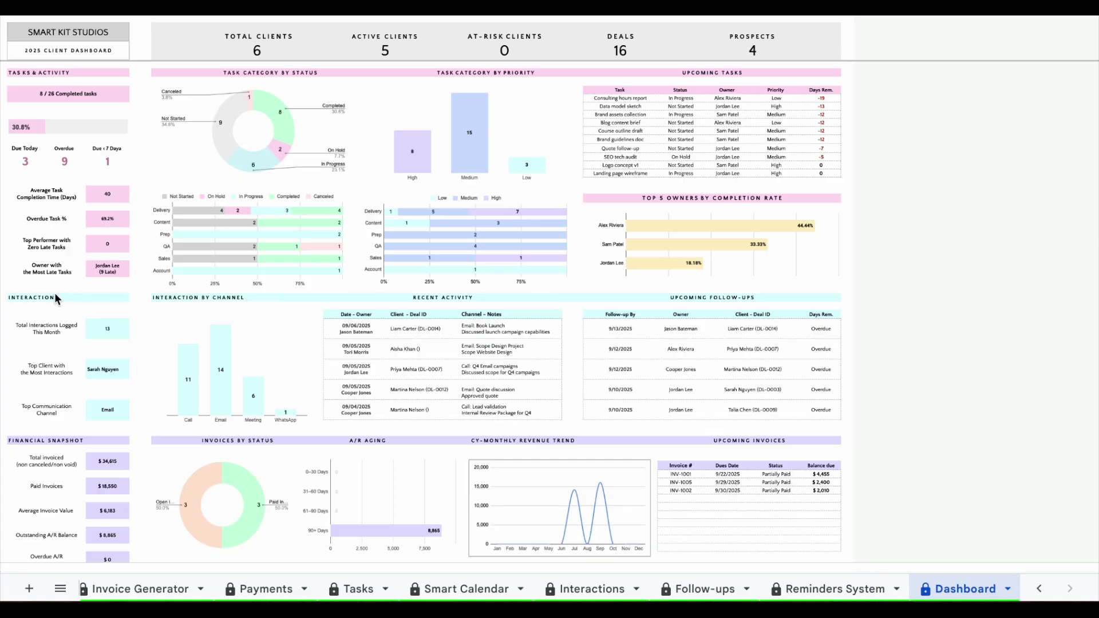
scroll(55, 295, "down", 1)
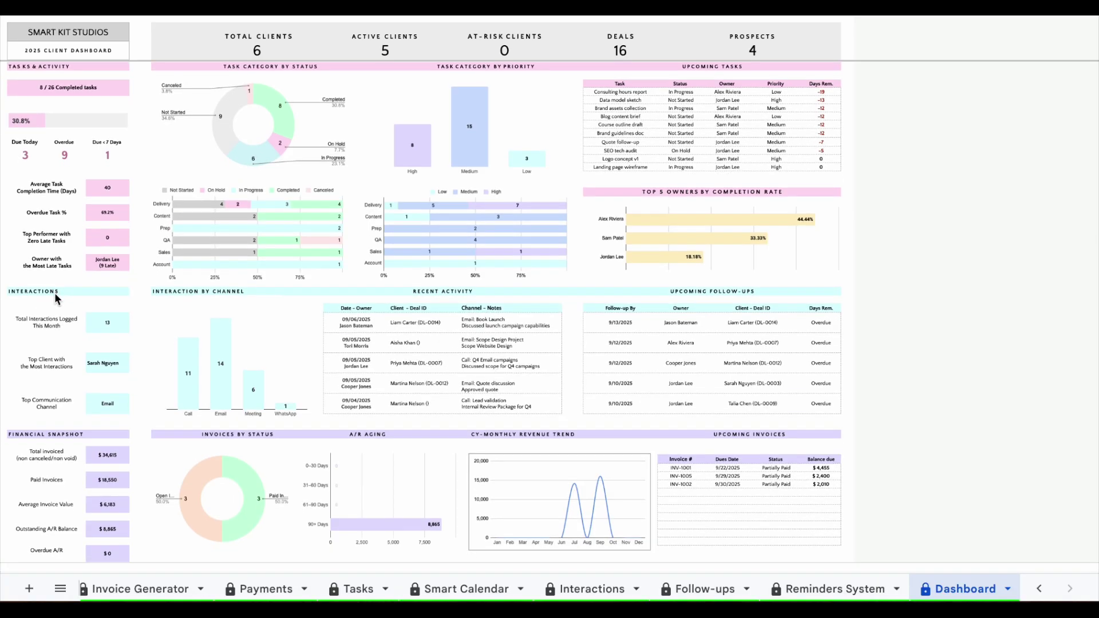
scroll(55, 295, "down", 5)
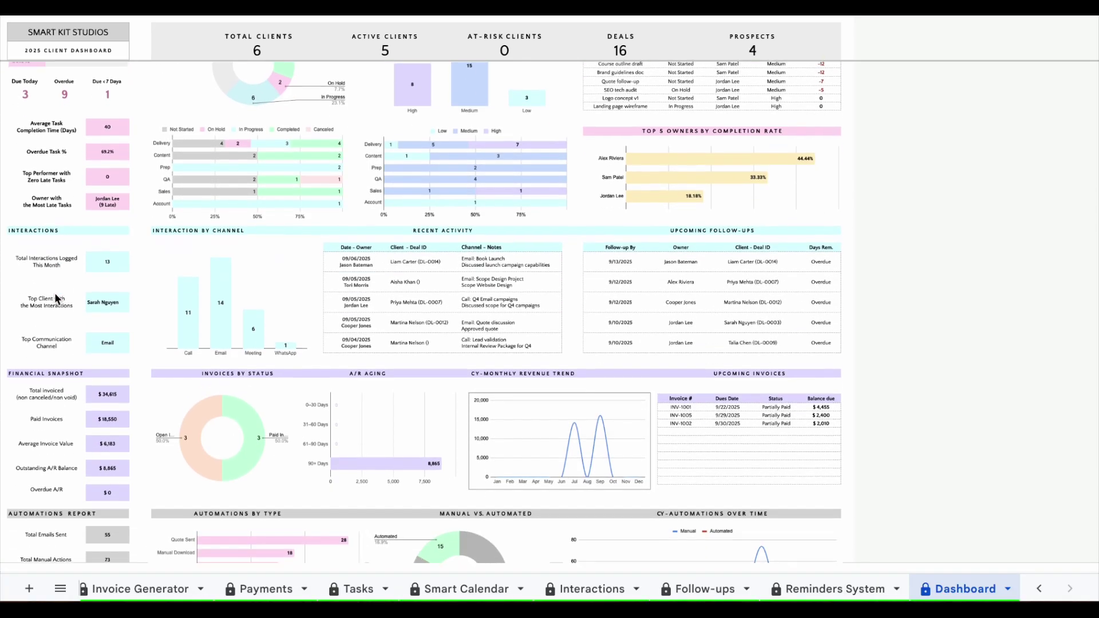
scroll(55, 295, "down", 4)
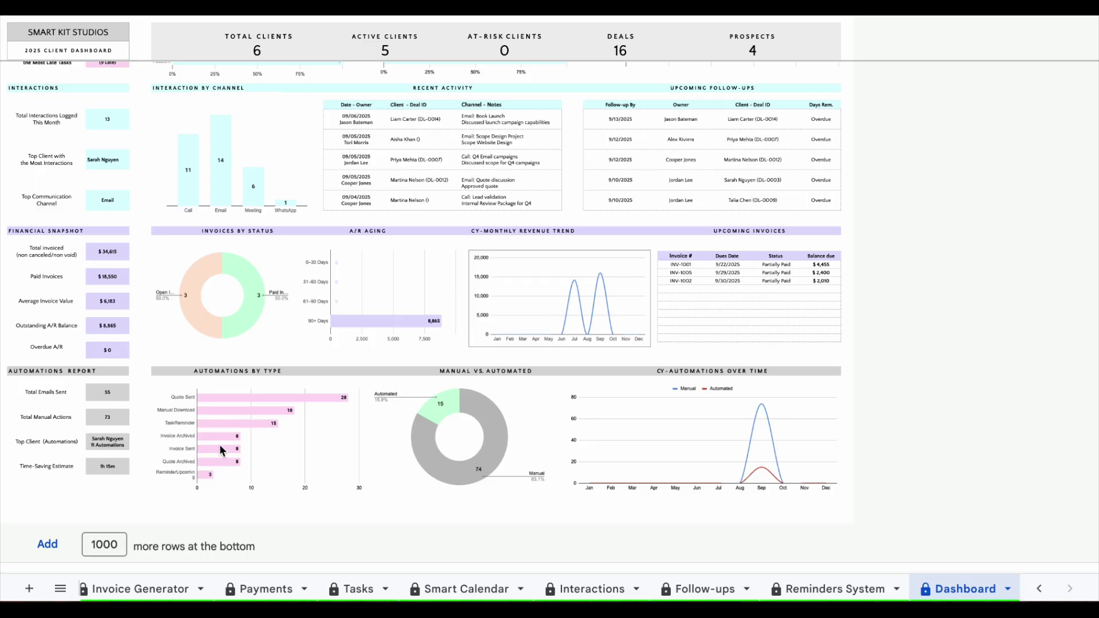
- Review the whole Dashboard once more, from the client overview charts at its start down through its sections
scroll(219, 444, "up", 5)
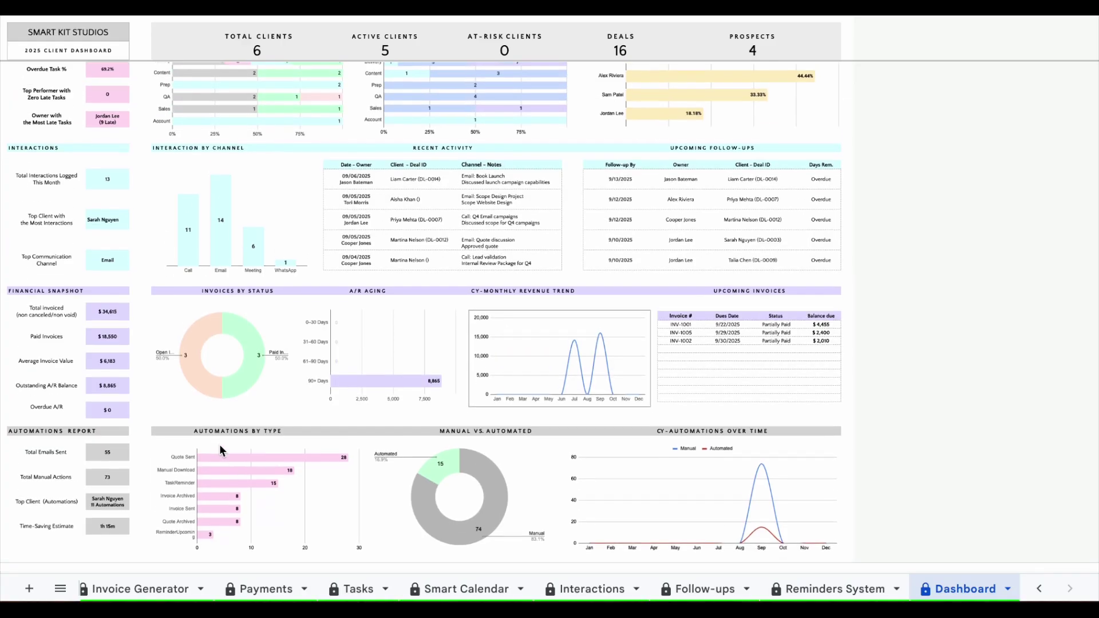
scroll(219, 444, "up", 10)
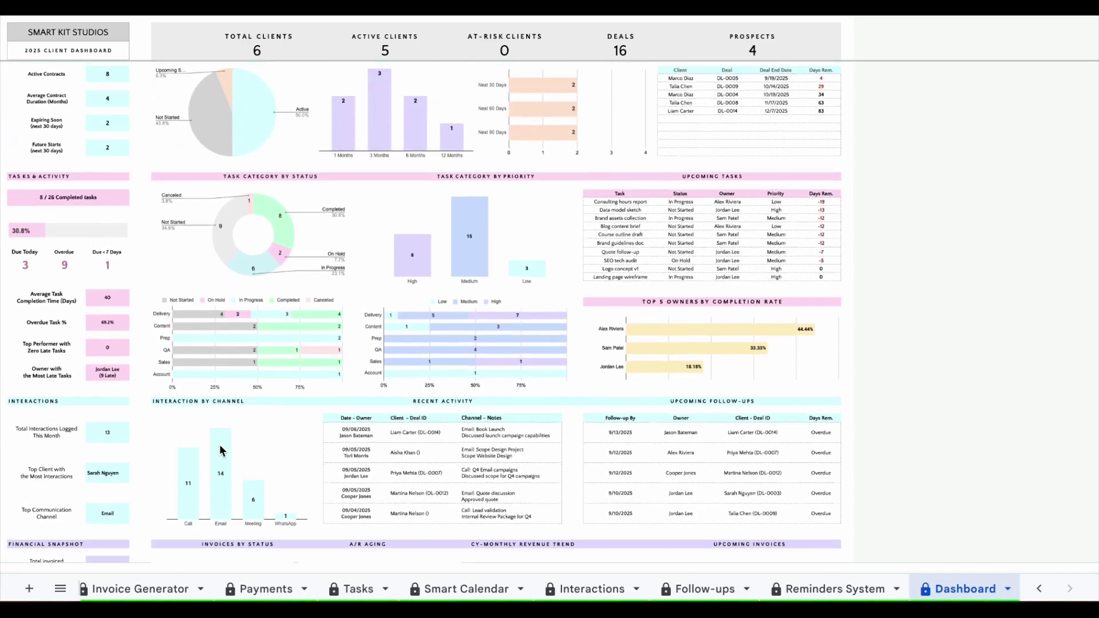
scroll(219, 444, "up", 4)
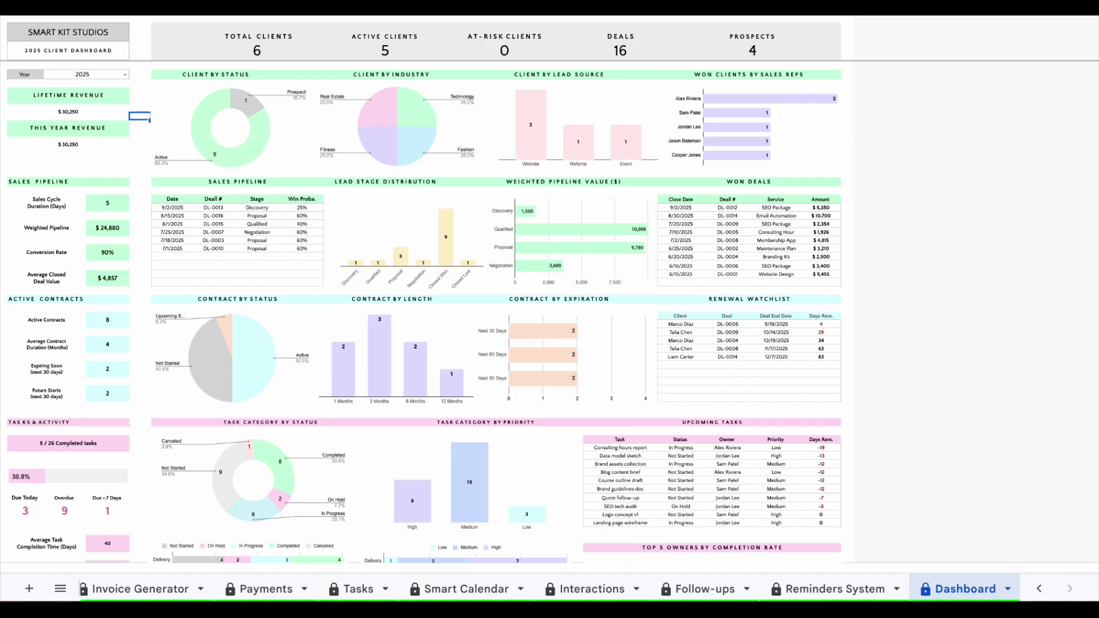
scroll(739, 527, "down", 15)
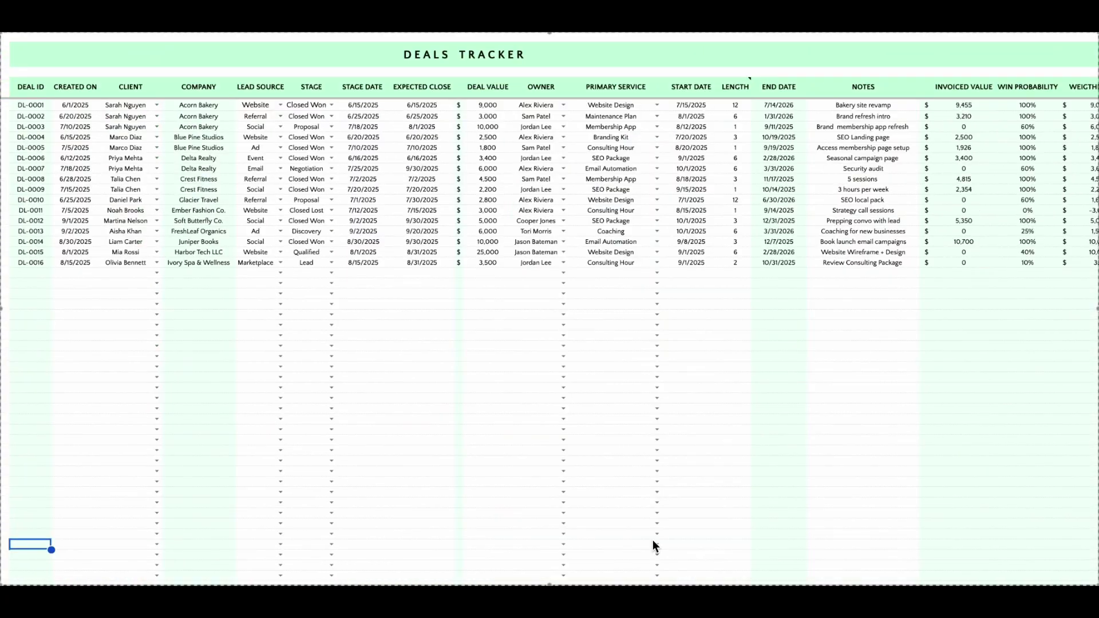
- Review the Deals Tracker's further columns and choose another quote in place of QT-5004 in the quote generator
scroll(653, 541, "right", 10)
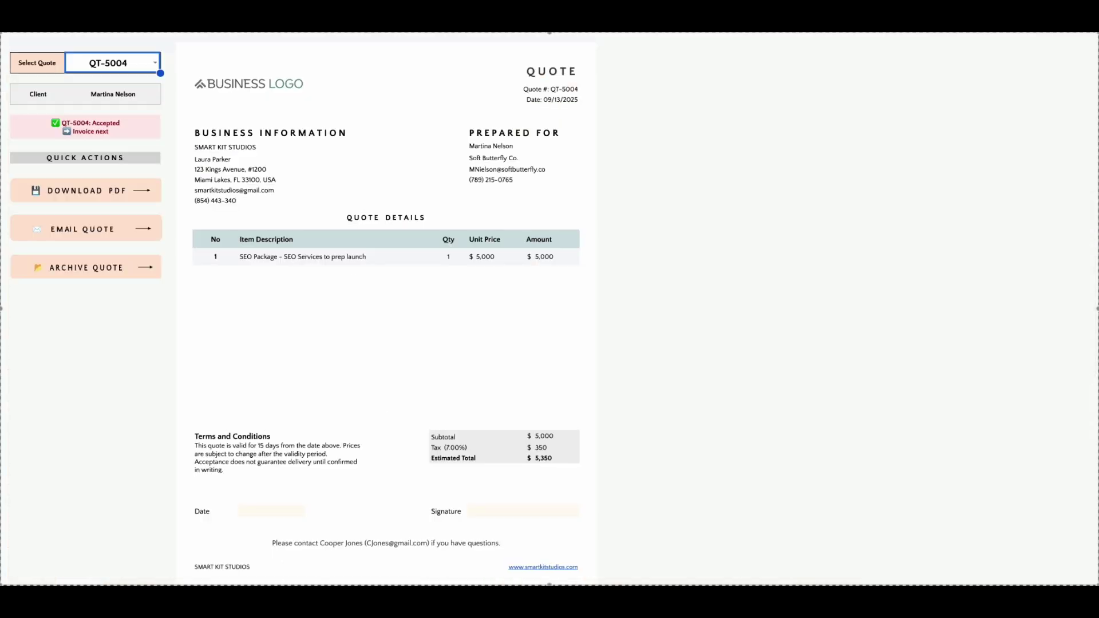
left_click(154, 62)
left_click(103, 187)
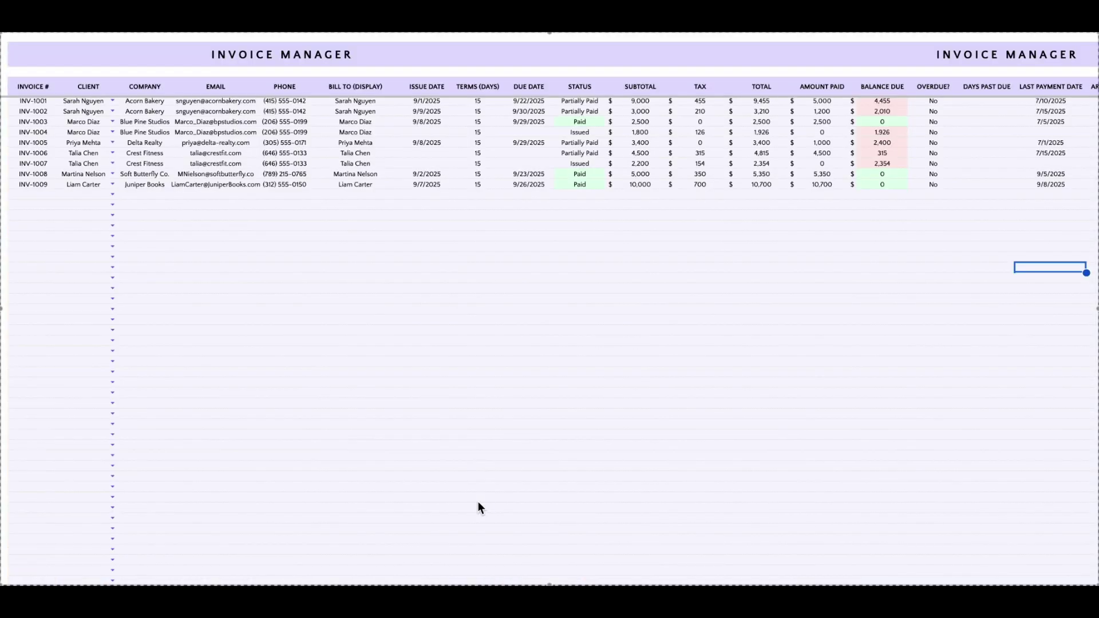
- Review the Invoice Manager's further columns and choose another invoice in place of INV-1002 in the invoice generator
scroll(572, 400, "right", 7)
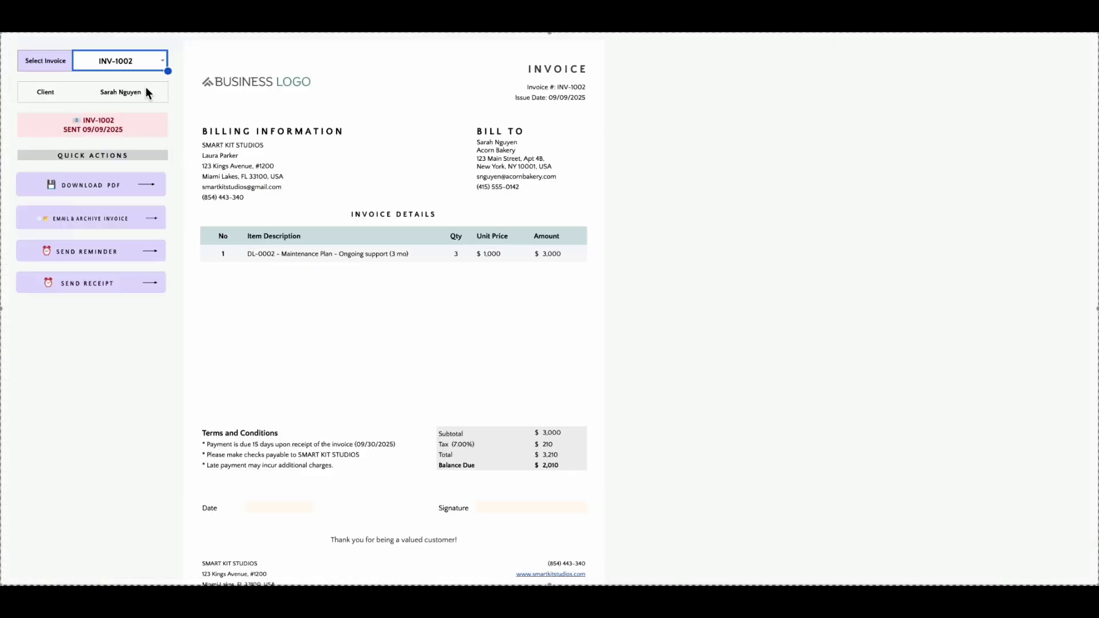
left_click(161, 61)
left_click(144, 136)
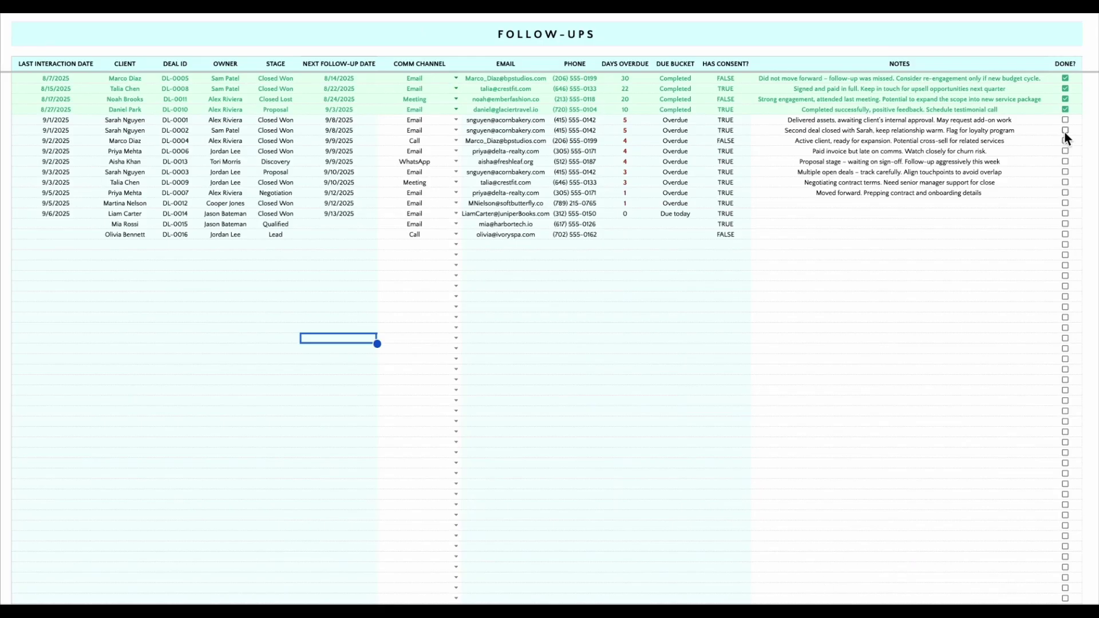
- Mark the overdue follow-up for deal DL-0006 as done in the Follow-ups sheet
left_click(1065, 151)
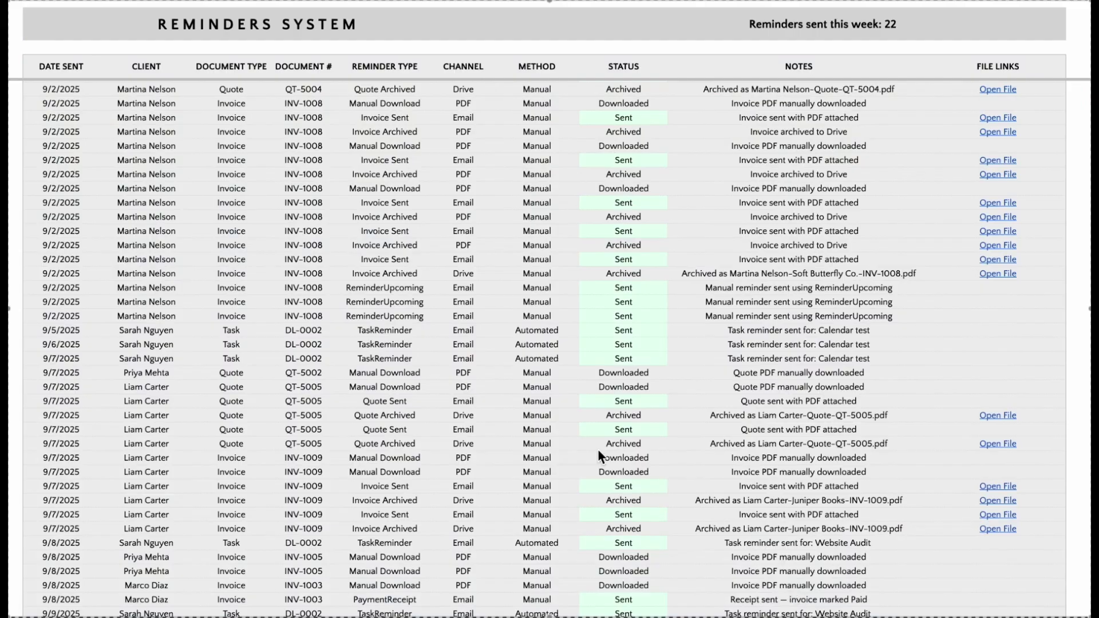
- Review the Reminders System log, the Dashboard's sections and the Deals Tracker's further columns
scroll(597, 448, "down", 10)
scroll(988, 380, "up", 1)
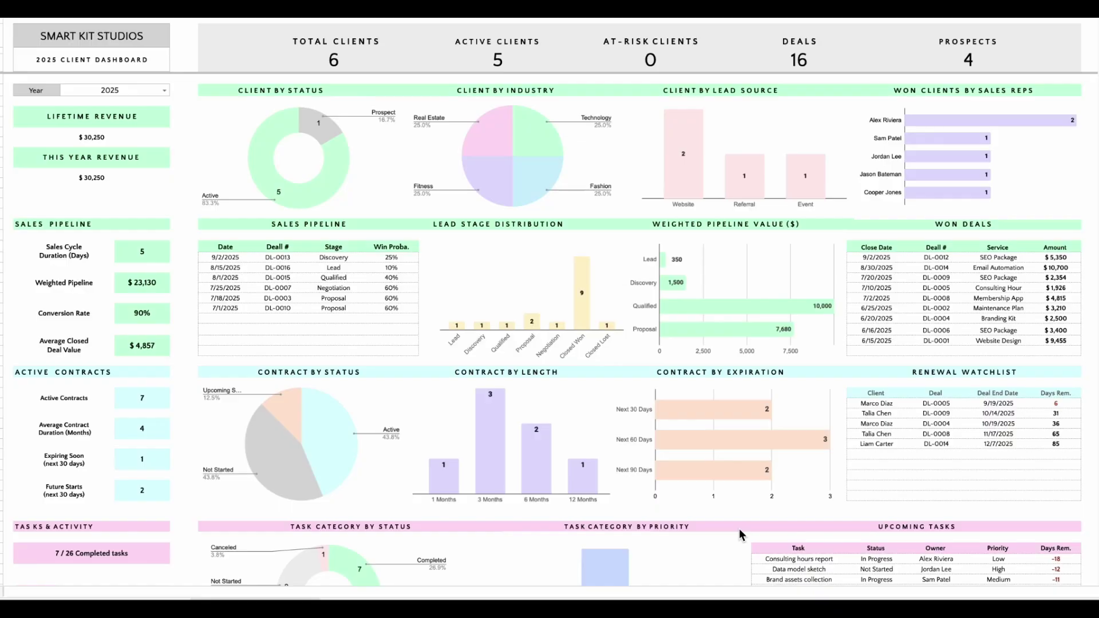
scroll(750, 522, "down", 15)
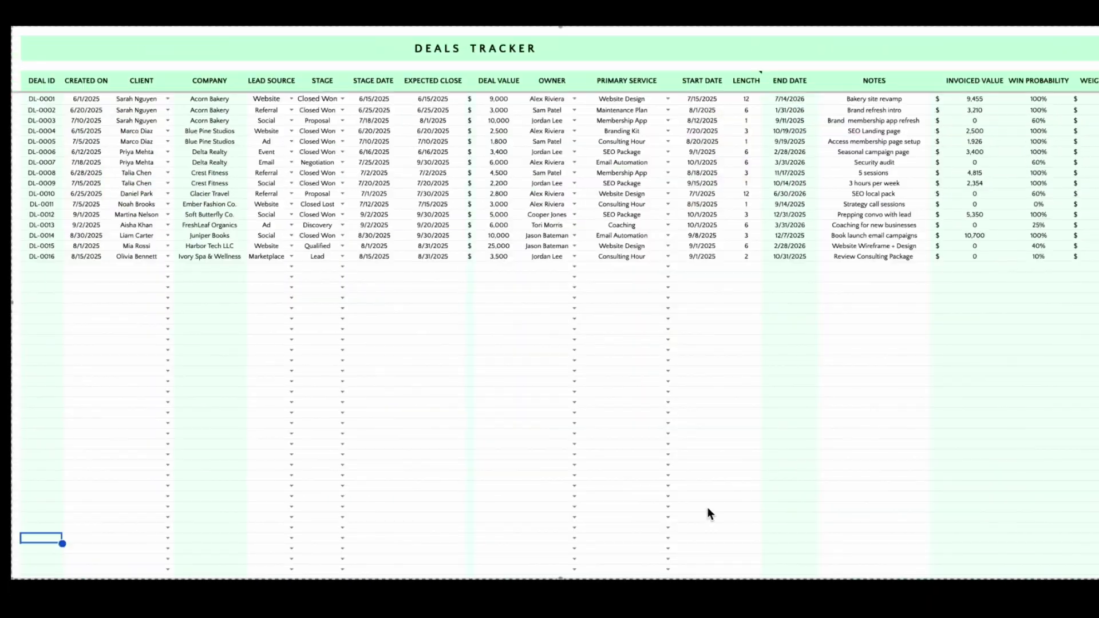
scroll(706, 507, "right", 5)
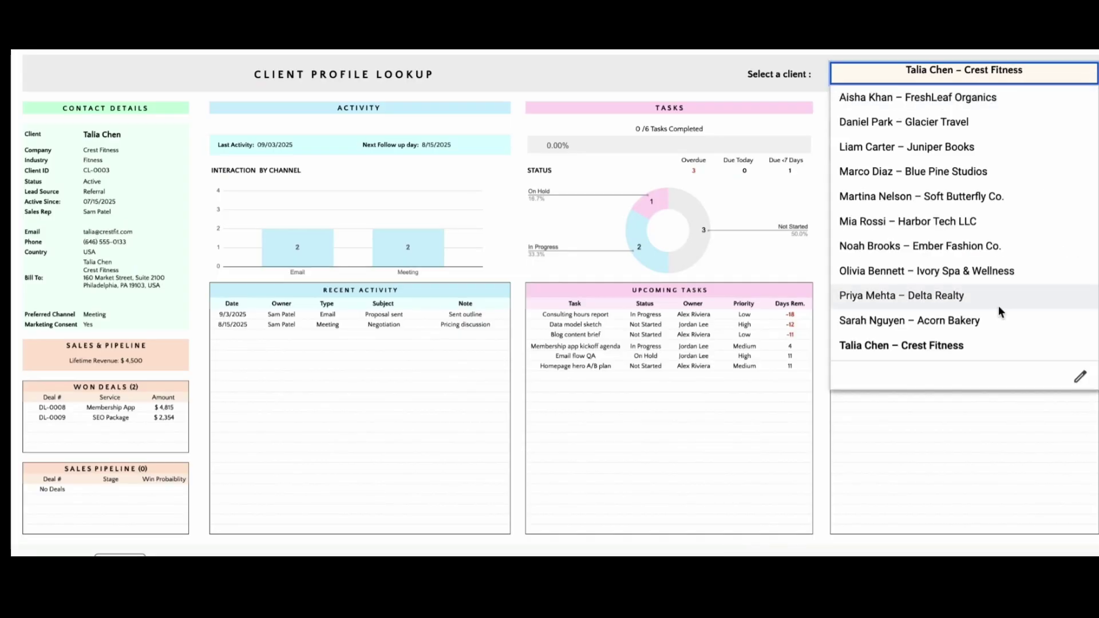
- Switch the Client Profile Lookup to the Delta Realty client and review the Invoice Manager's further columns
left_click(1000, 309)
left_click(973, 320)
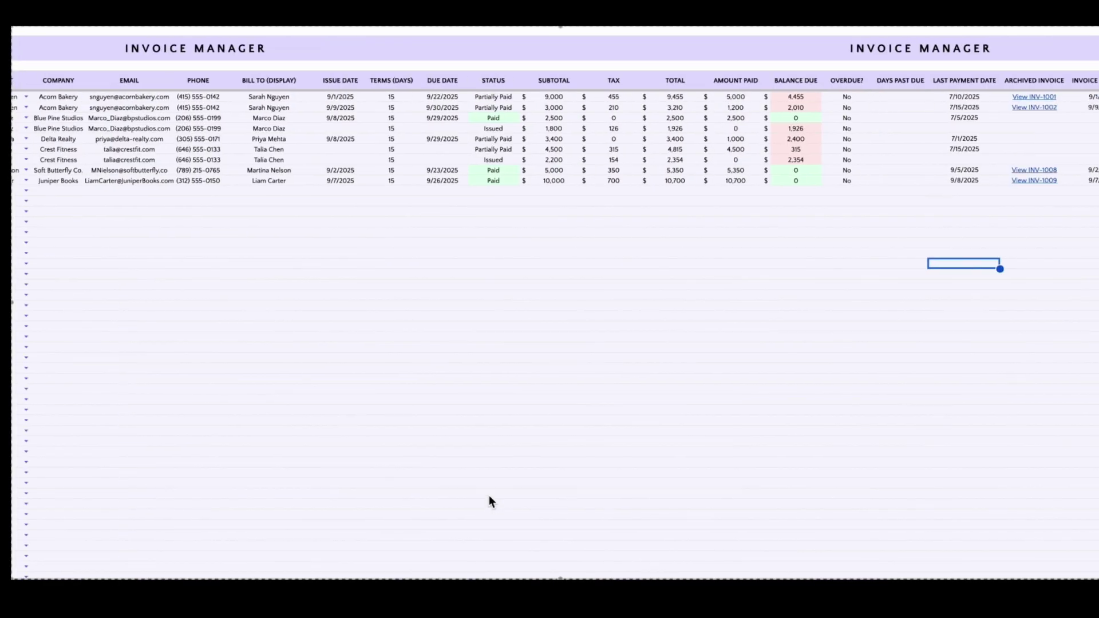
scroll(750, 189, "right", 5)
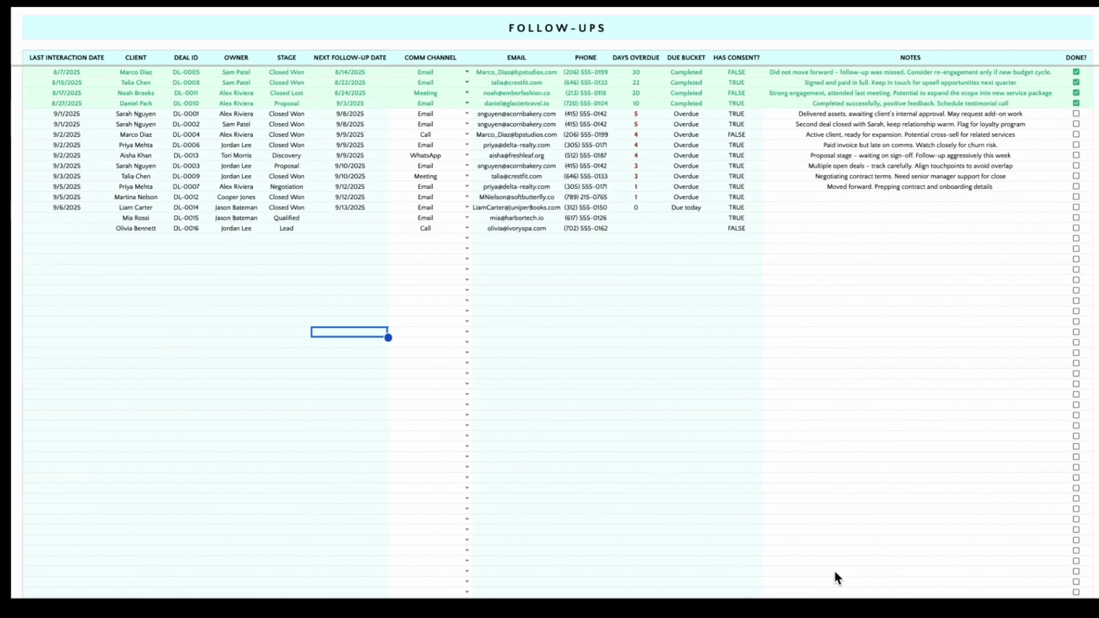
- Mark the overdue follow-ups for deals DL-0002 and DL-0006 as done and review the latest entries of the Reminders System
left_click(1076, 124)
left_click(1076, 142)
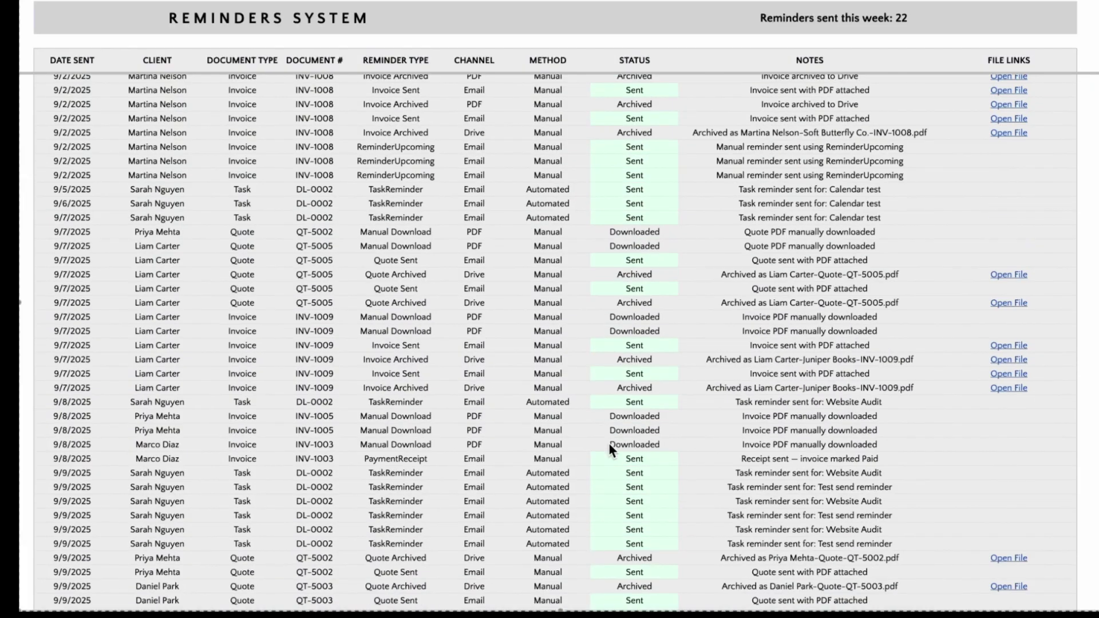
scroll(609, 442, "down", 5)
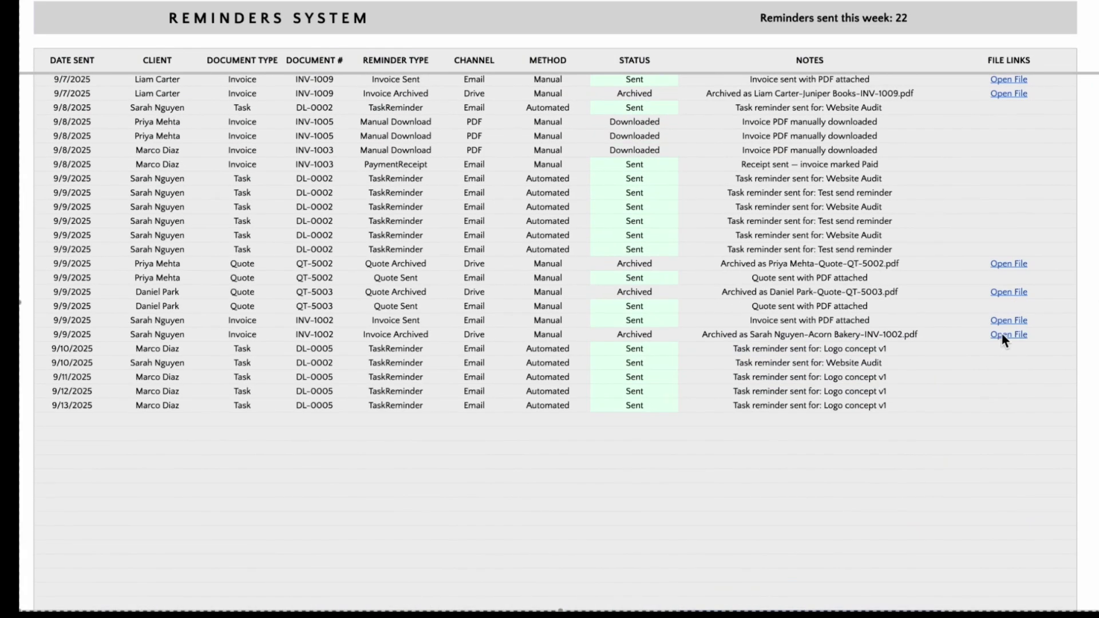
left_click(913, 363)
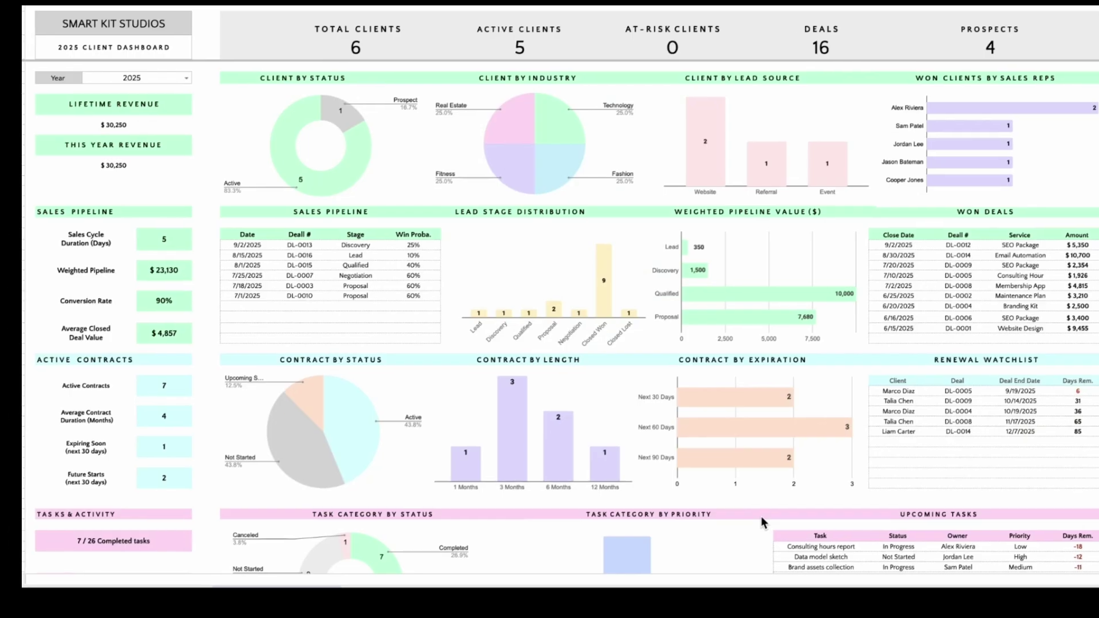
- Review the Dashboard's lower sections and the Master Client Database's further columns
scroll(760, 516, "down", 10)
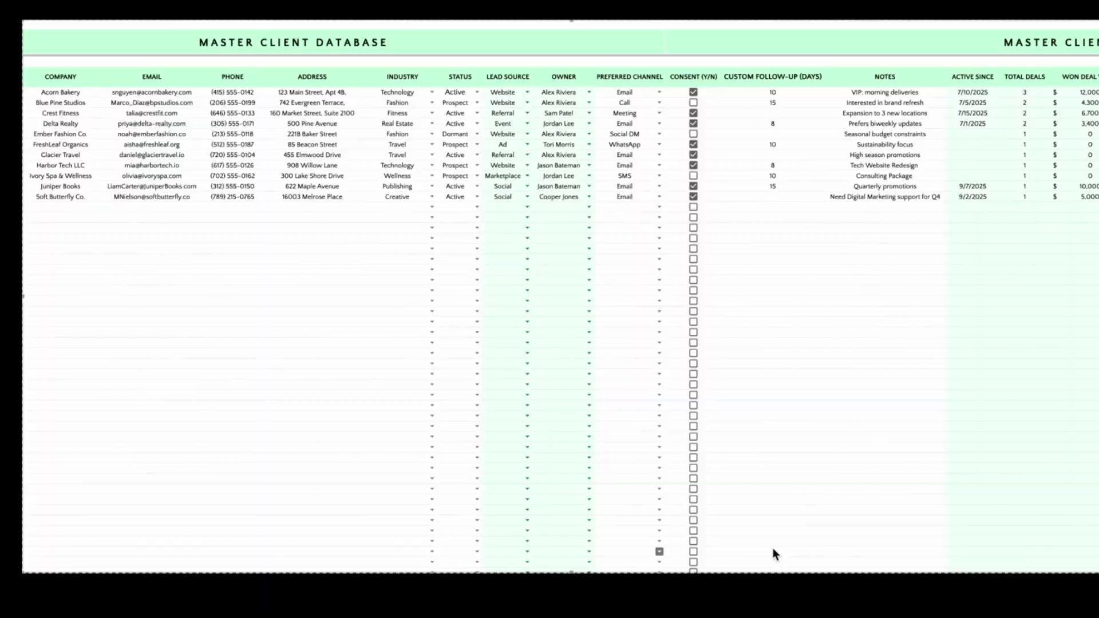
scroll(773, 547, "right", 10)
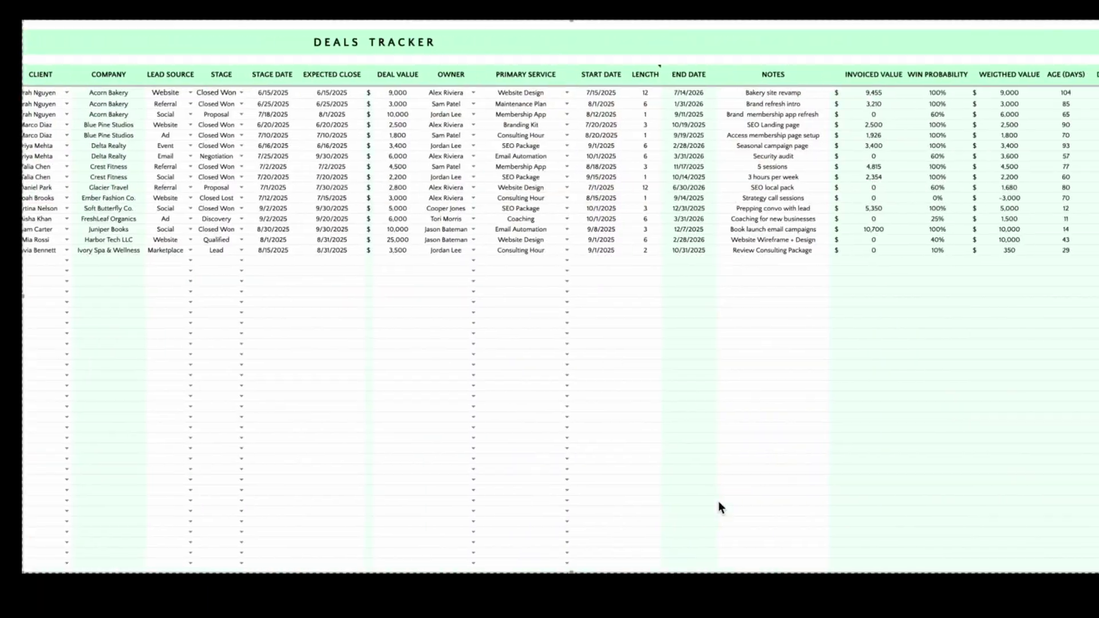
- Review the Deals Tracker up to its last columns and select a different quote instead of QT-5004
scroll(719, 500, "right", 10)
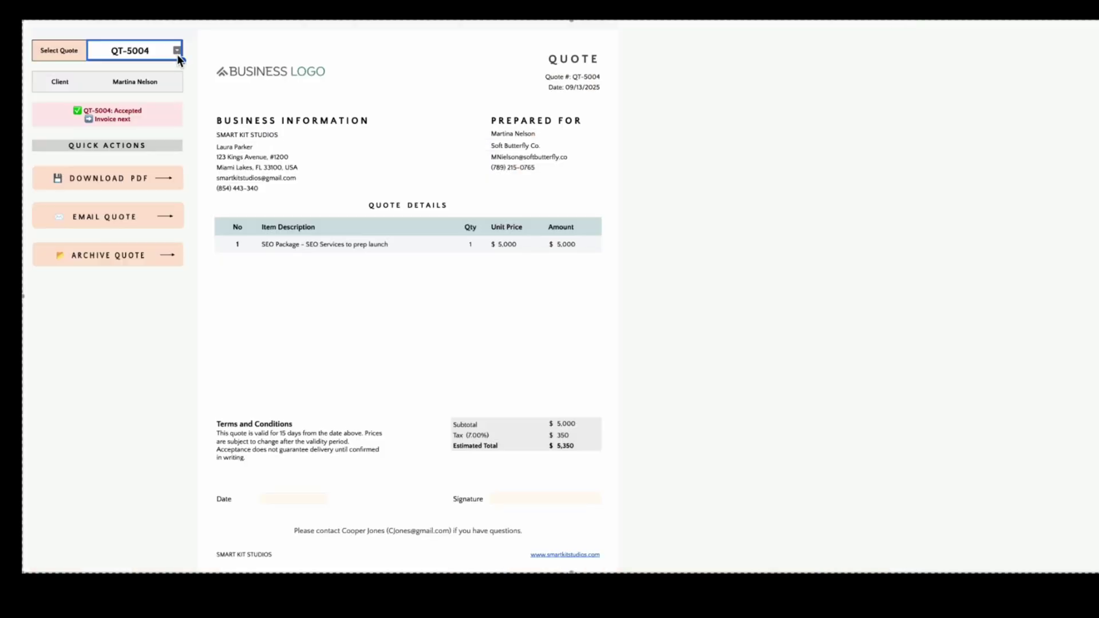
left_click(177, 50)
left_click(157, 175)
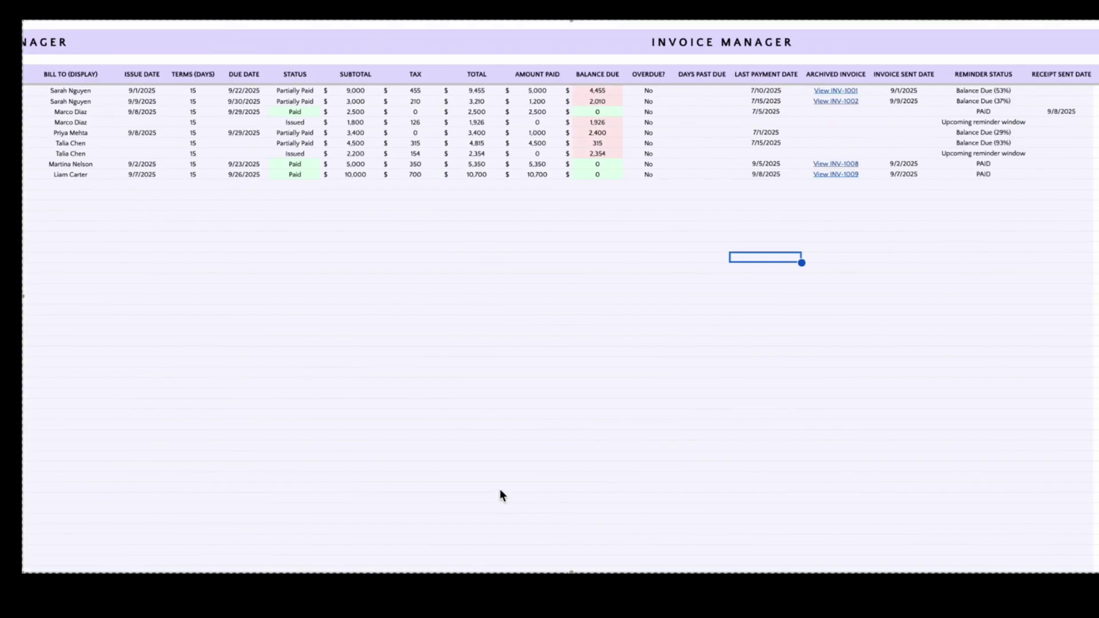
- Review the Invoice Manager's reminder and receipt columns and select a different invoice instead of INV-1002
scroll(760, 175, "right", 2)
left_click(1038, 164)
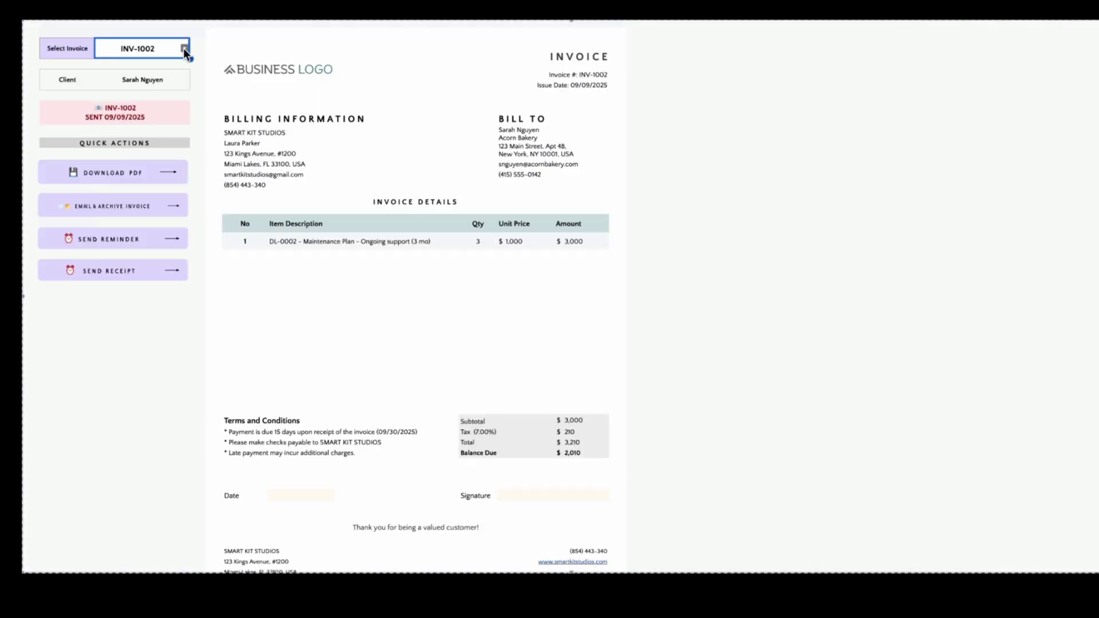
left_click(184, 48)
left_click(123, 122)
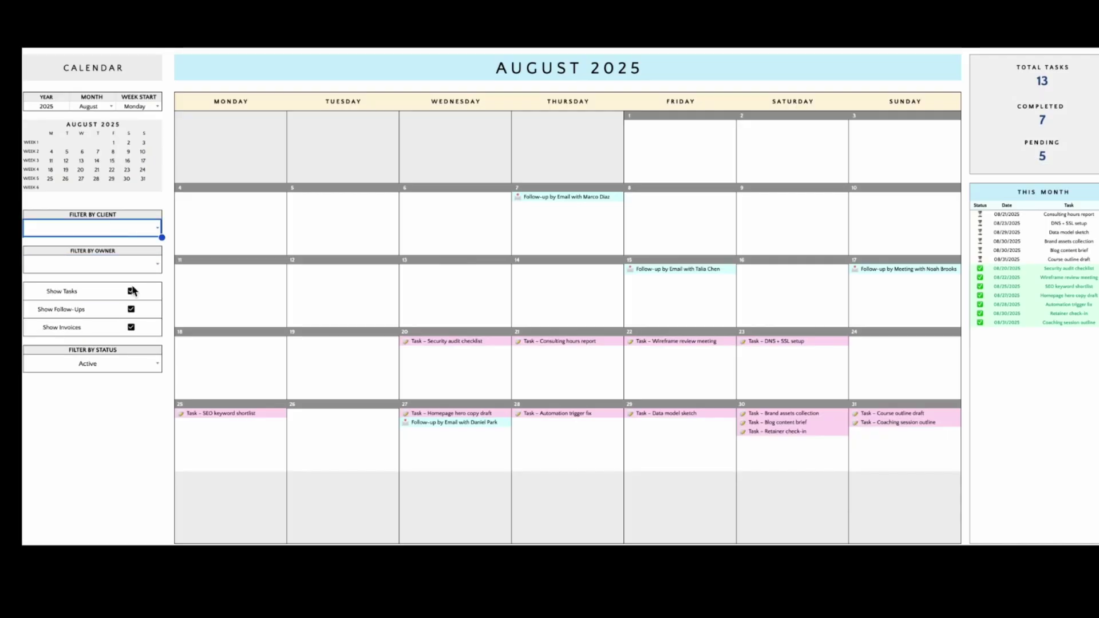
- Open the client, channel and outcome choices in Client Interactions and mark the overdue follow-up for deal DL-0004 as done
left_click(165, 122)
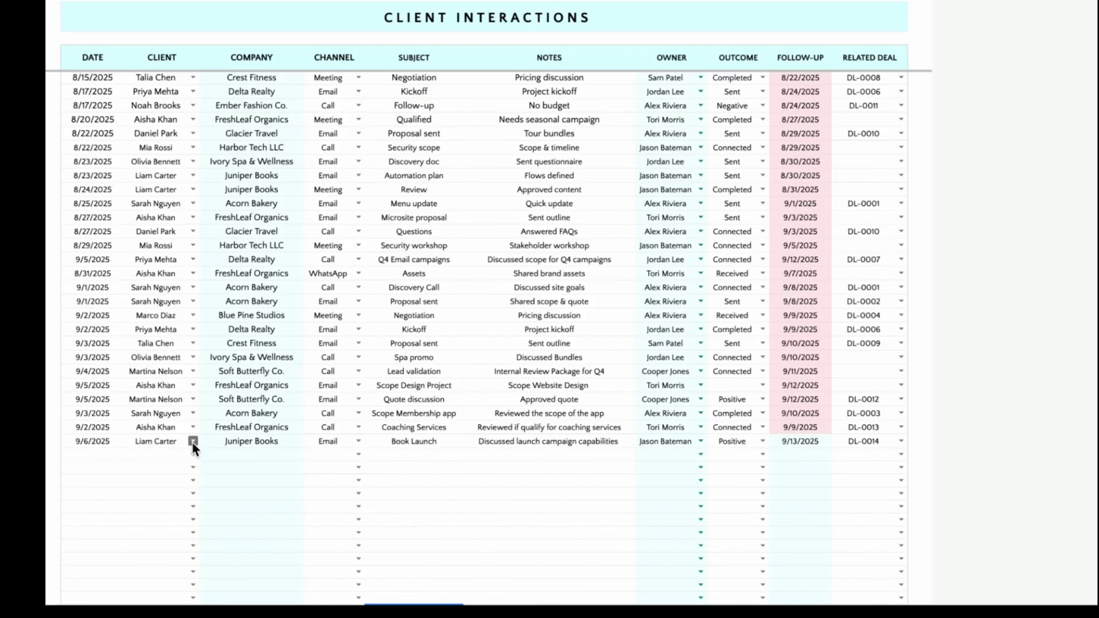
left_click(193, 441)
left_click(358, 453)
left_click(763, 454)
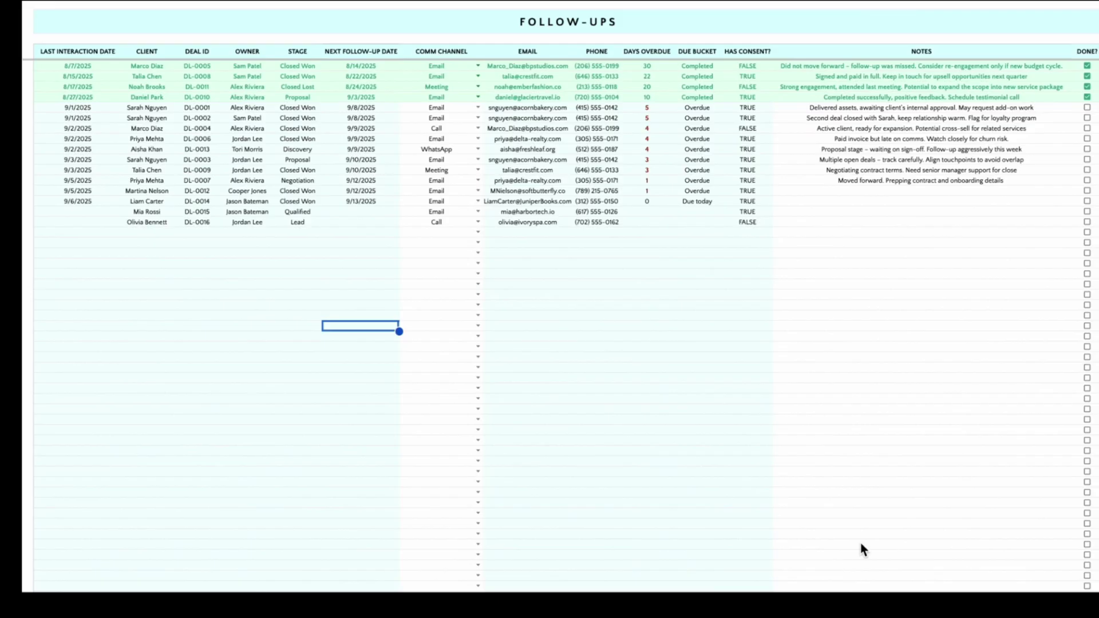
left_click(1087, 129)
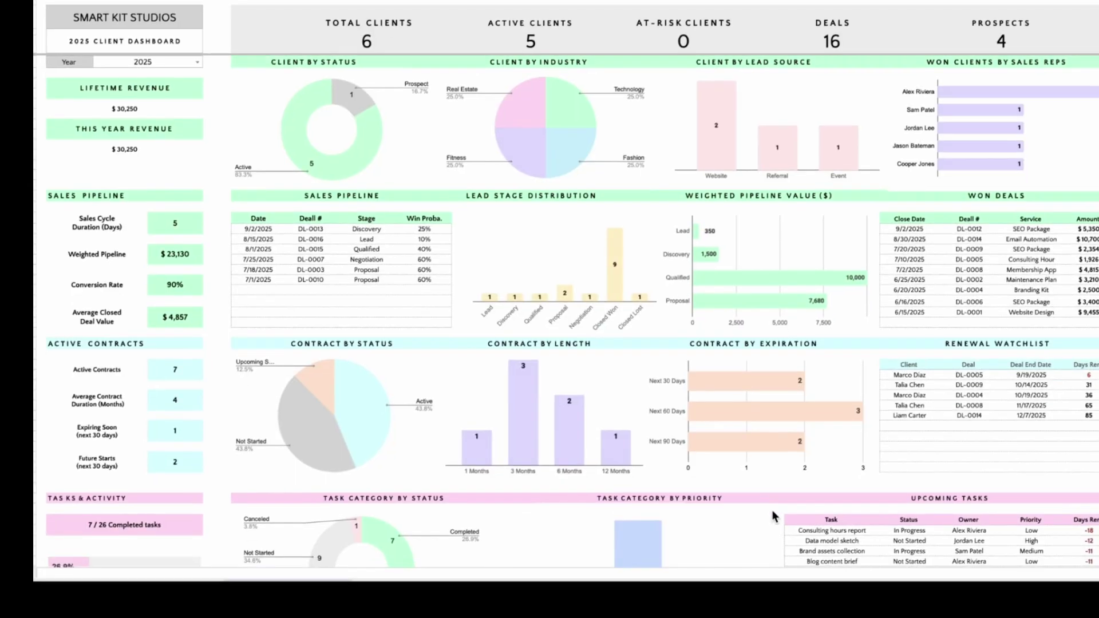
- Review the Dashboard's contract and task sections and the Deals Tracker's value and probability columns
scroll(771, 510, "down", 10)
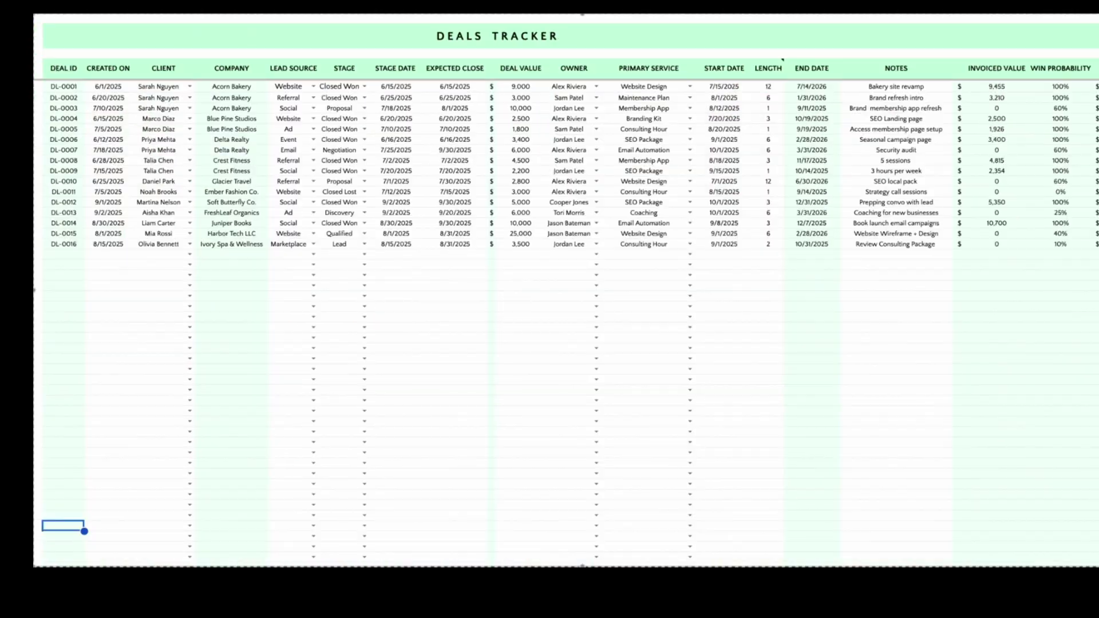
scroll(727, 497, "right", 10)
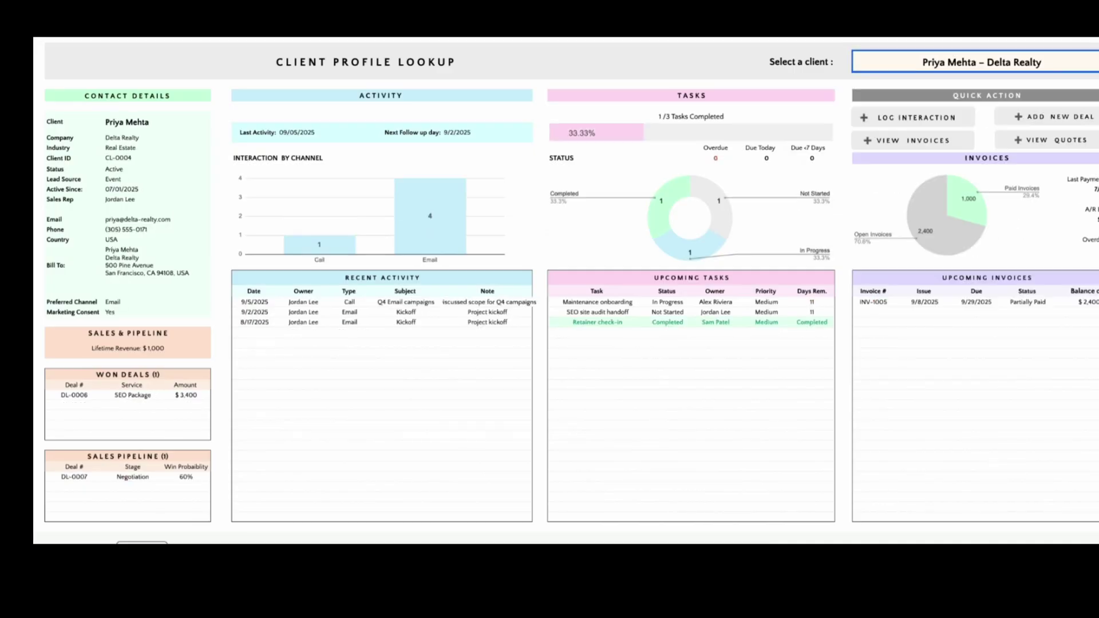